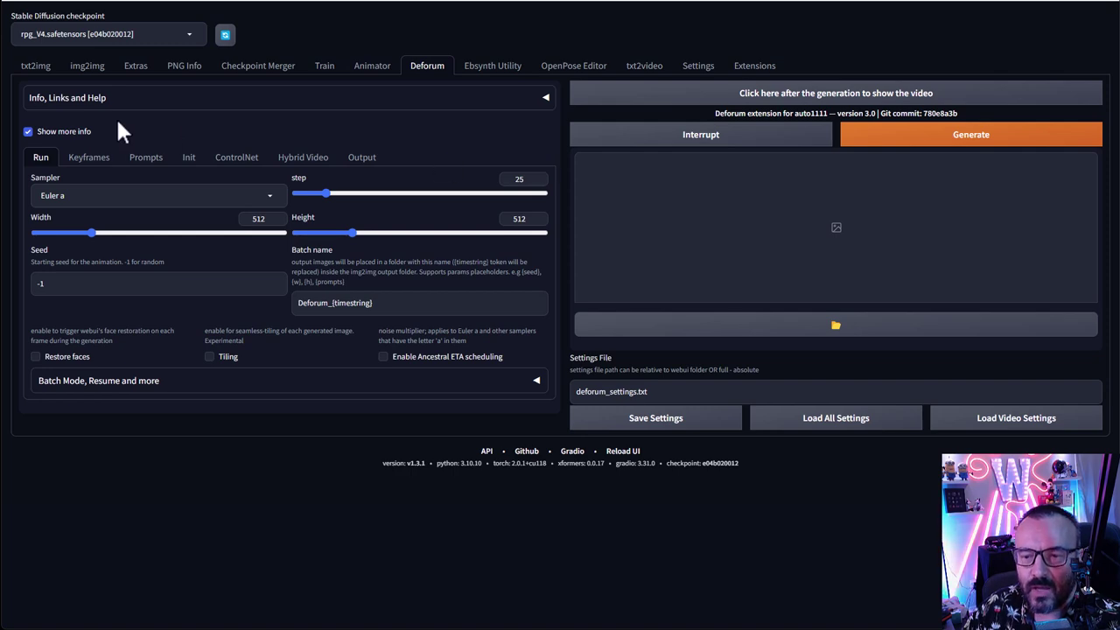
# Step: Look over the Deforum keyframe settings, including the strength schedule and the 2D motion parameters
pyautogui.click(80, 160)
pyautogui.scroll(-2, 175, 301)
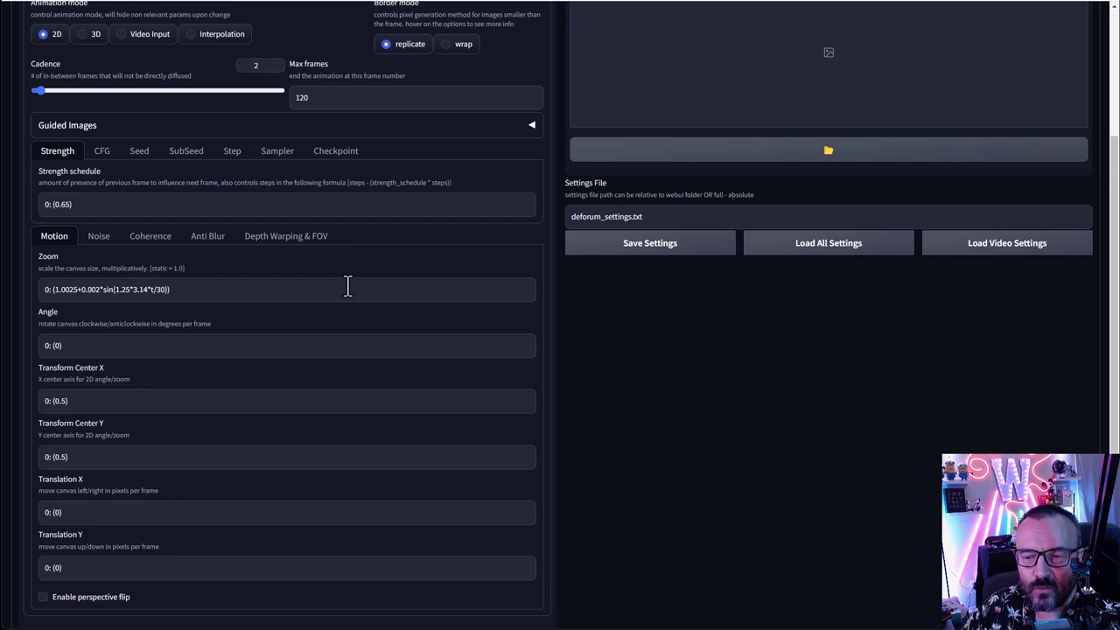
pyautogui.scroll(2, 347, 286)
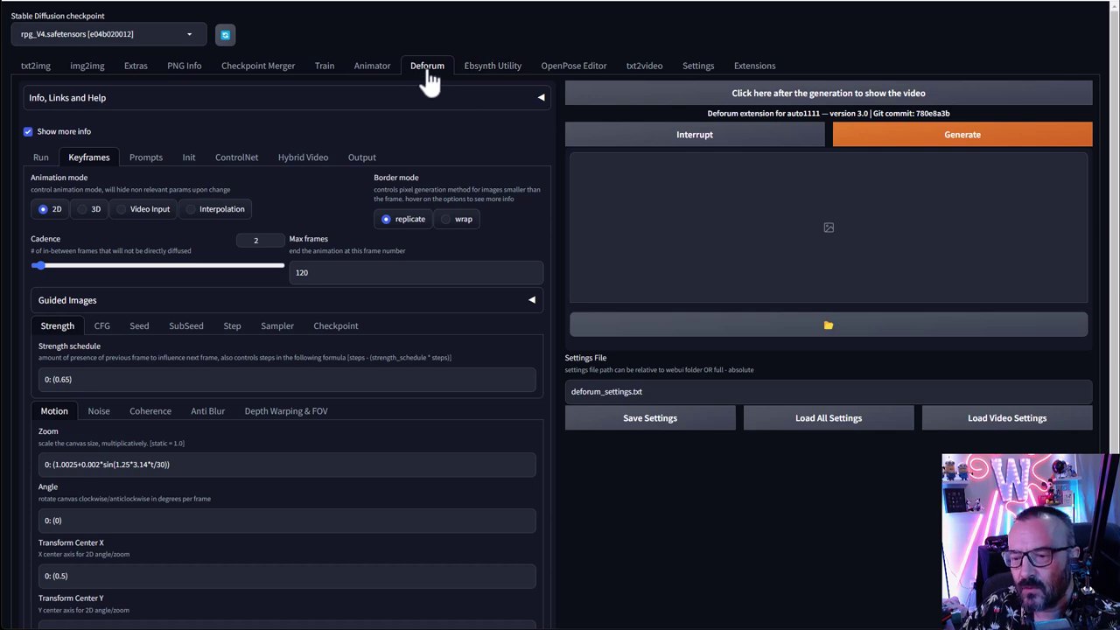
# Step: Load the available extensions and search them for "deforum", and check the installed extensions for updates
pyautogui.click(758, 68)
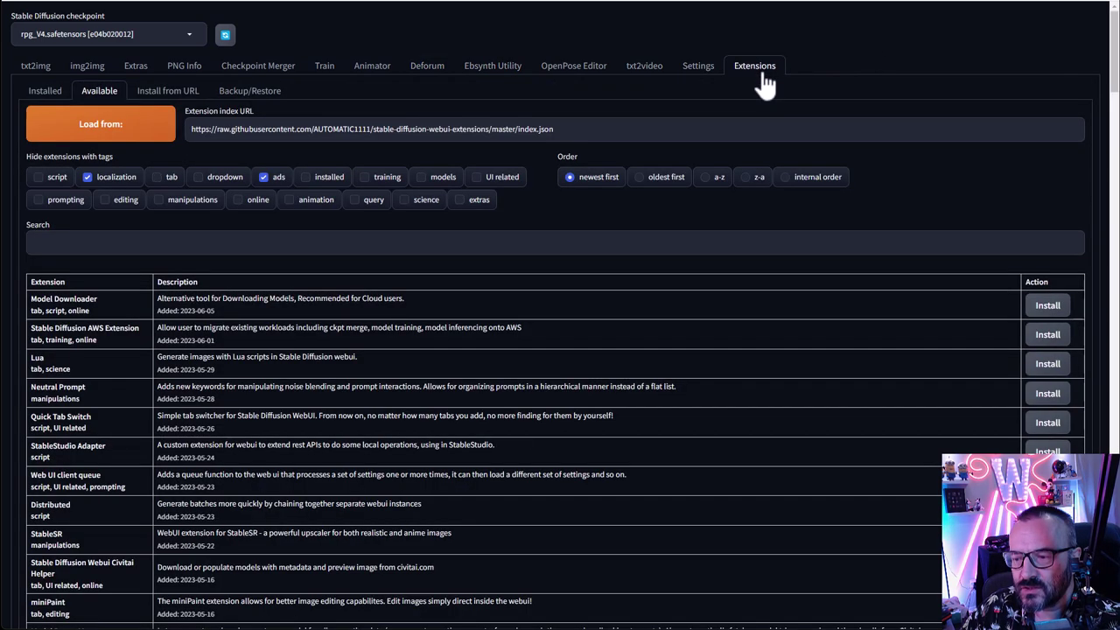
pyautogui.click(91, 135)
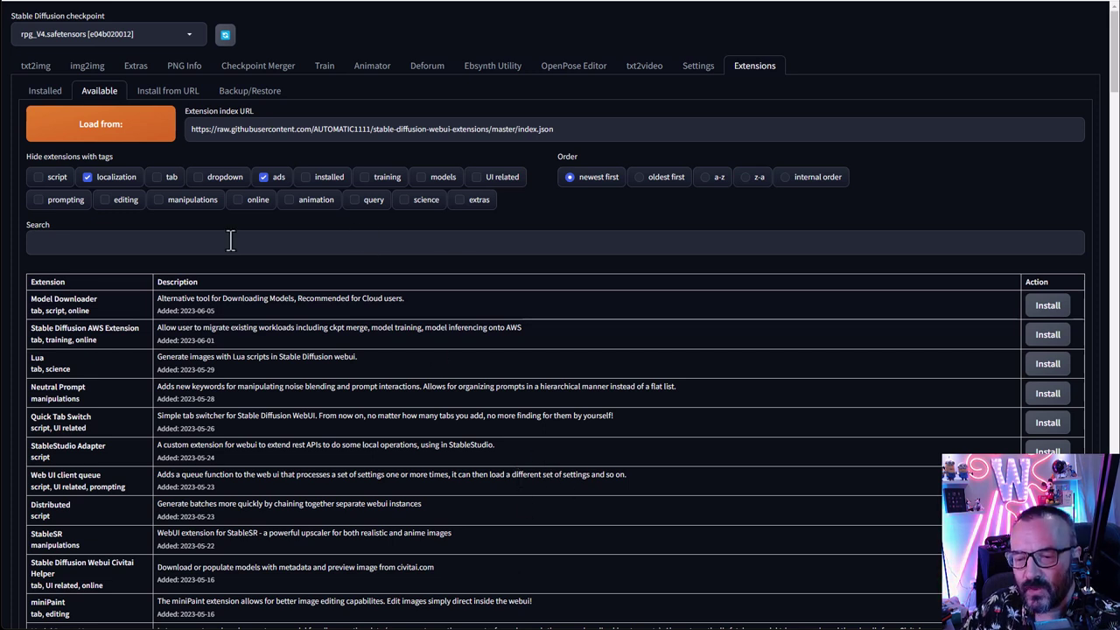
pyautogui.click(52, 245)
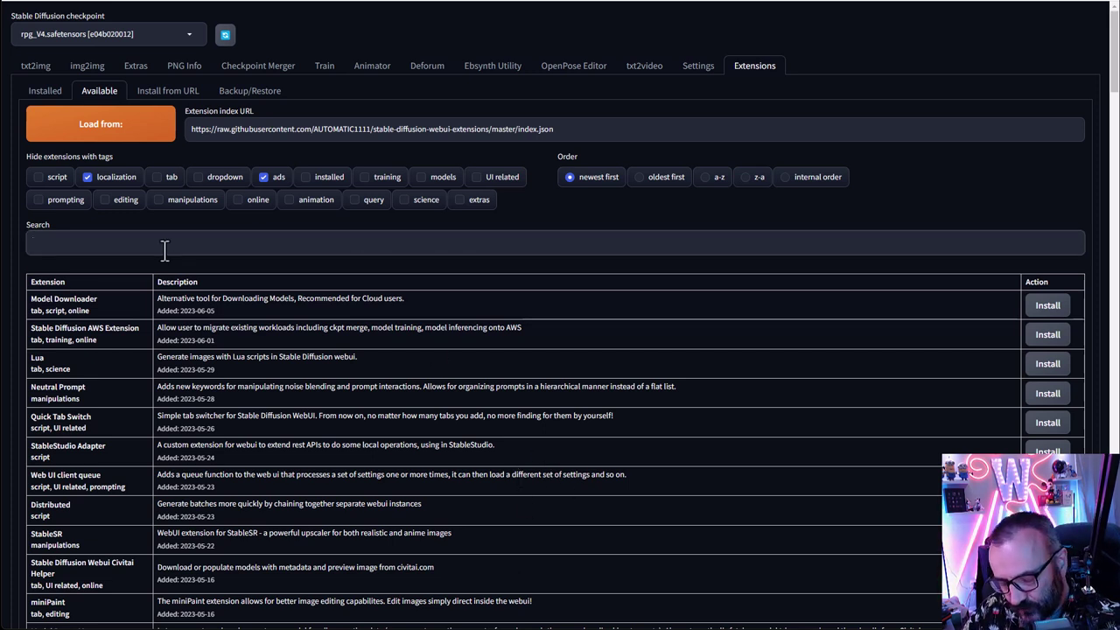
pyautogui.write('defor')
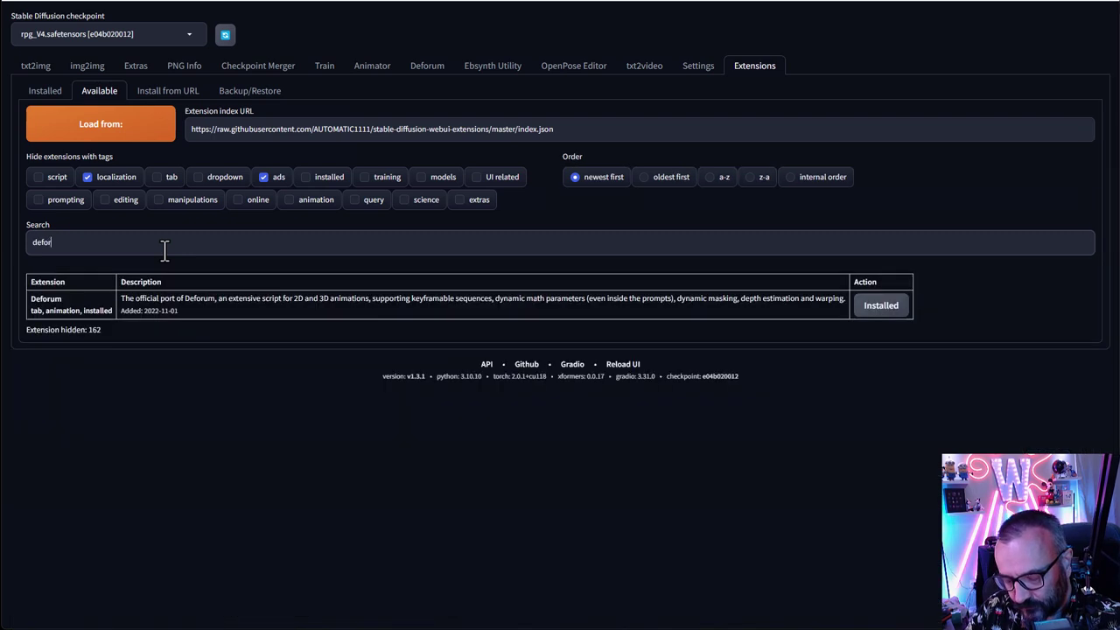
pyautogui.write('um')
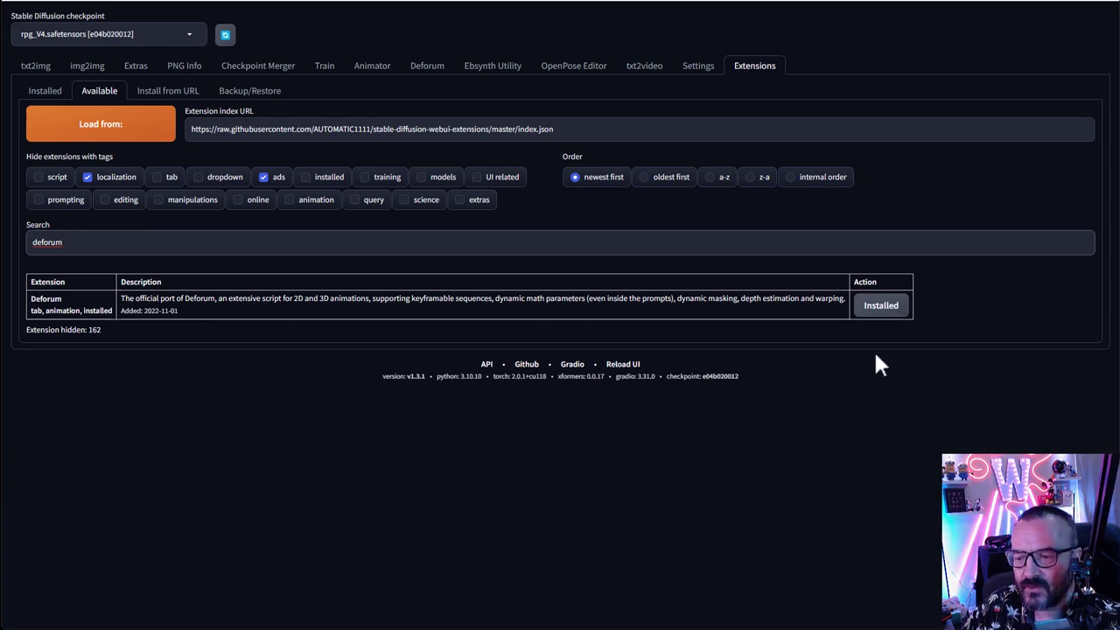
pyautogui.click(51, 94)
pyautogui.click(289, 138)
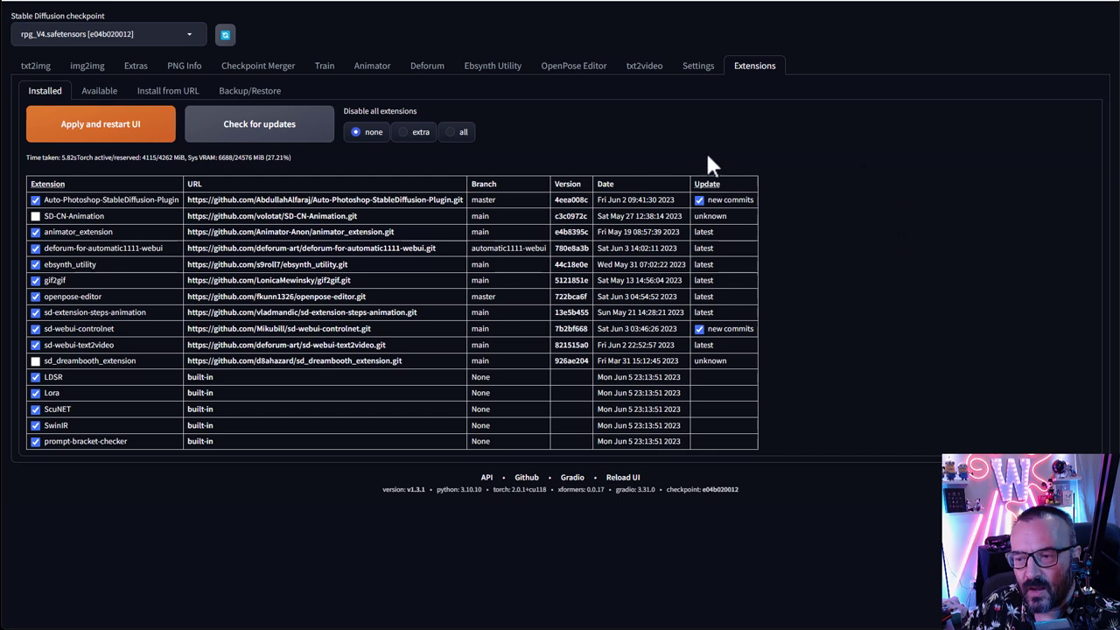
# Step: Examine the FFmpeg location and the persistent settings file path in the web UI's Deforum settings
pyautogui.click(699, 69)
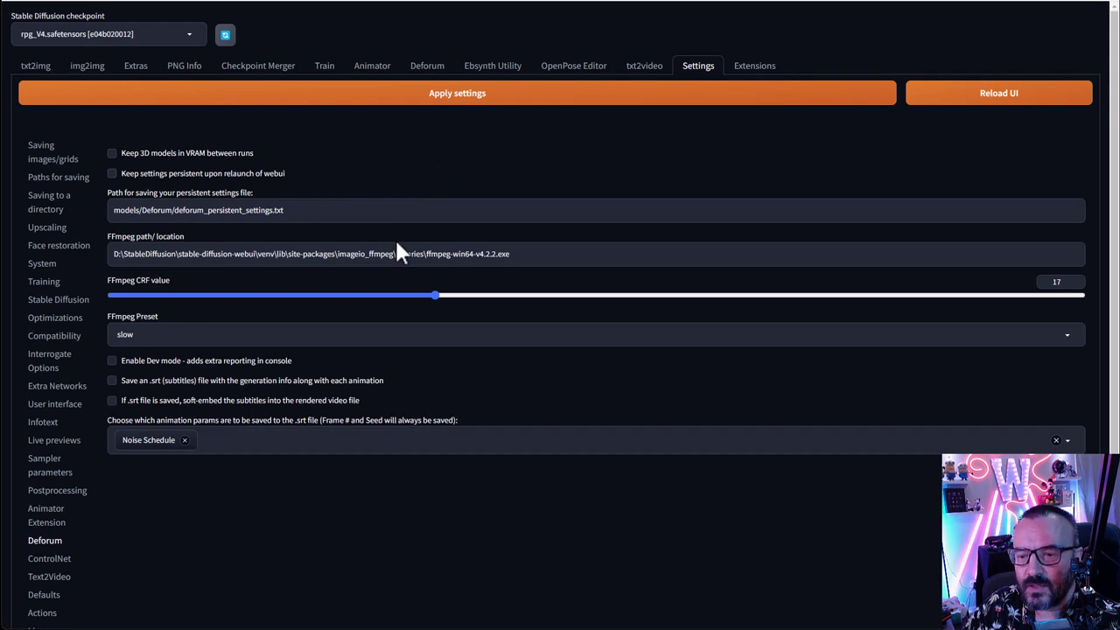
pyautogui.moveTo(542, 254); pyautogui.dragTo(108, 253)
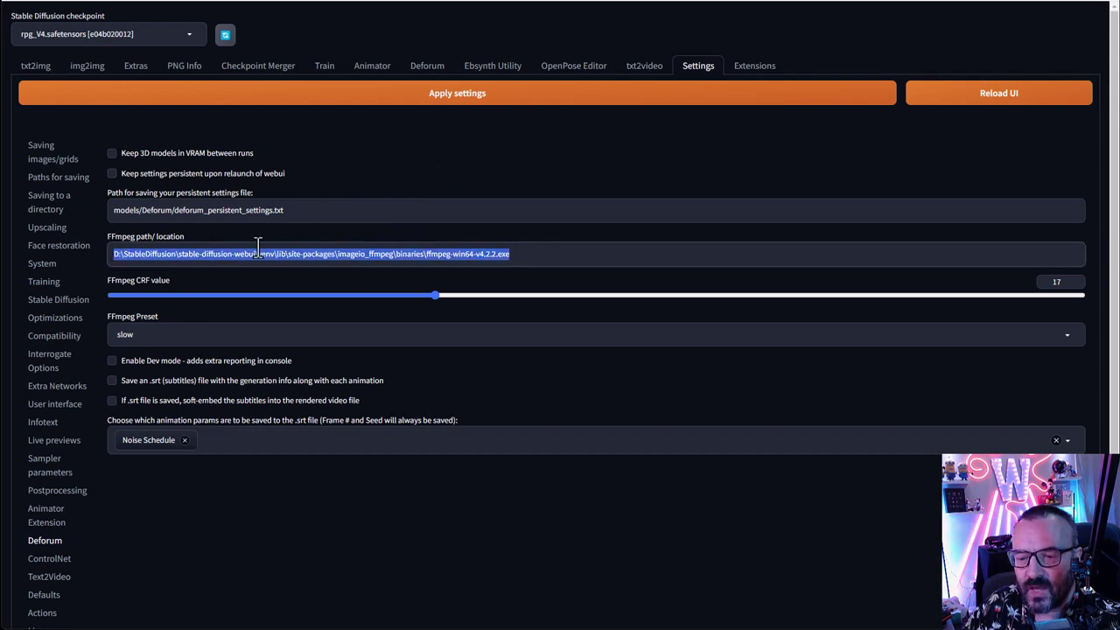
pyautogui.click(507, 253)
pyautogui.moveTo(507, 253); pyautogui.dragTo(226, 253)
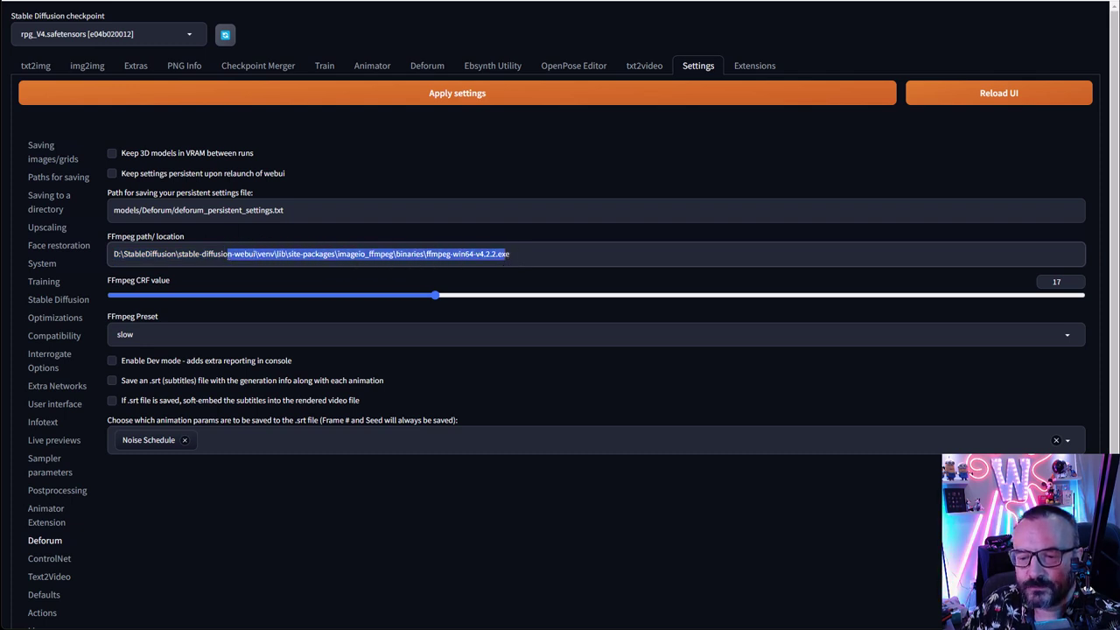
pyautogui.click(230, 234)
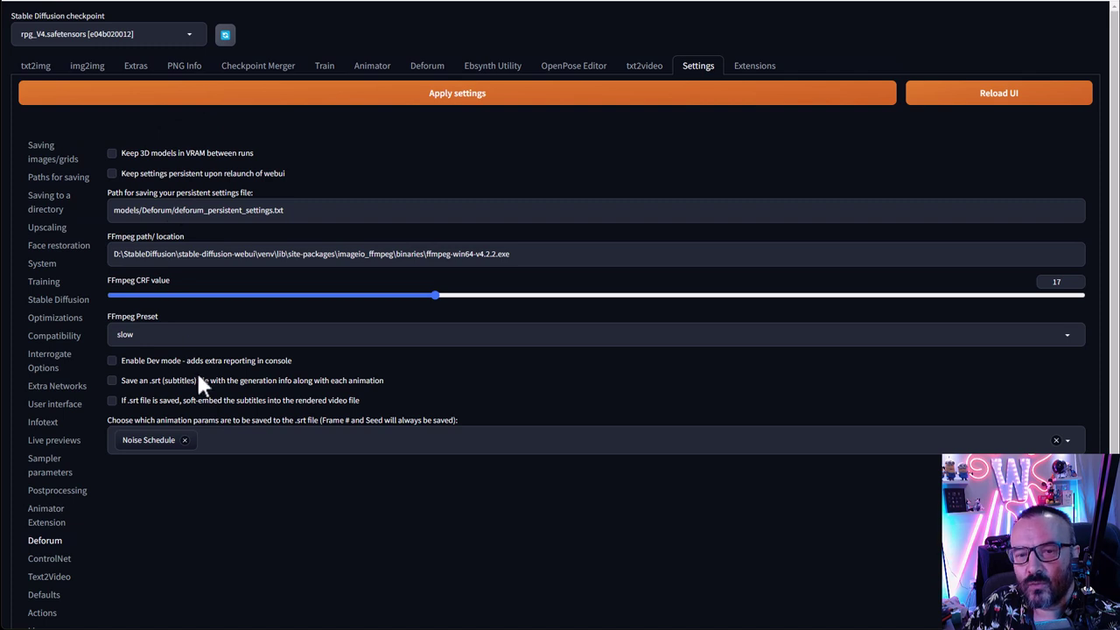
pyautogui.click(349, 210)
pyautogui.moveTo(349, 210); pyautogui.dragTo(120, 212)
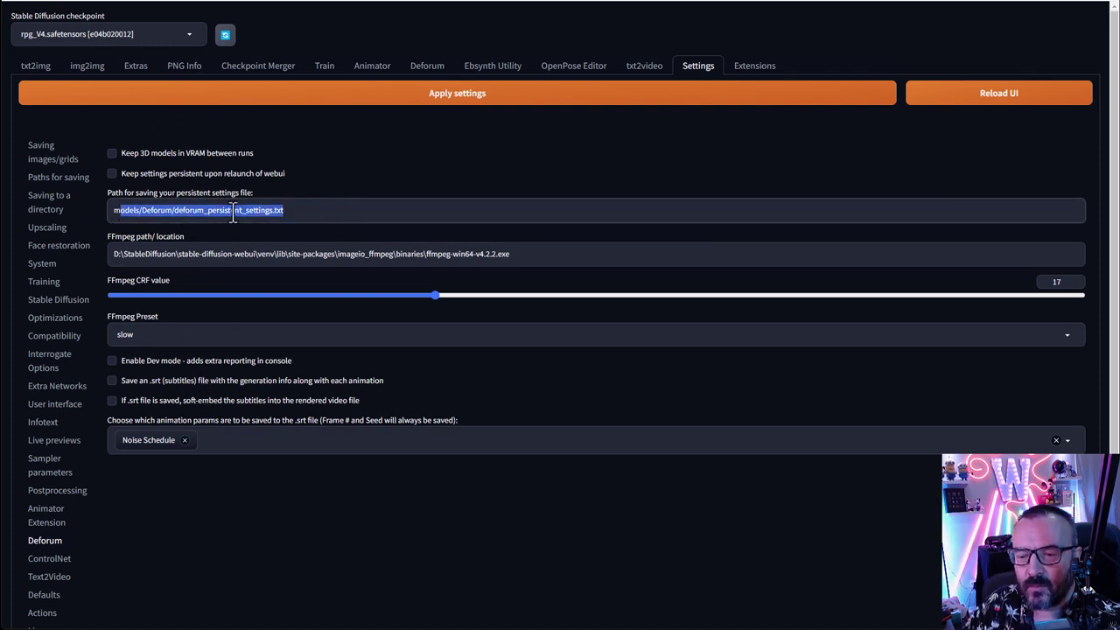
pyautogui.click(286, 210)
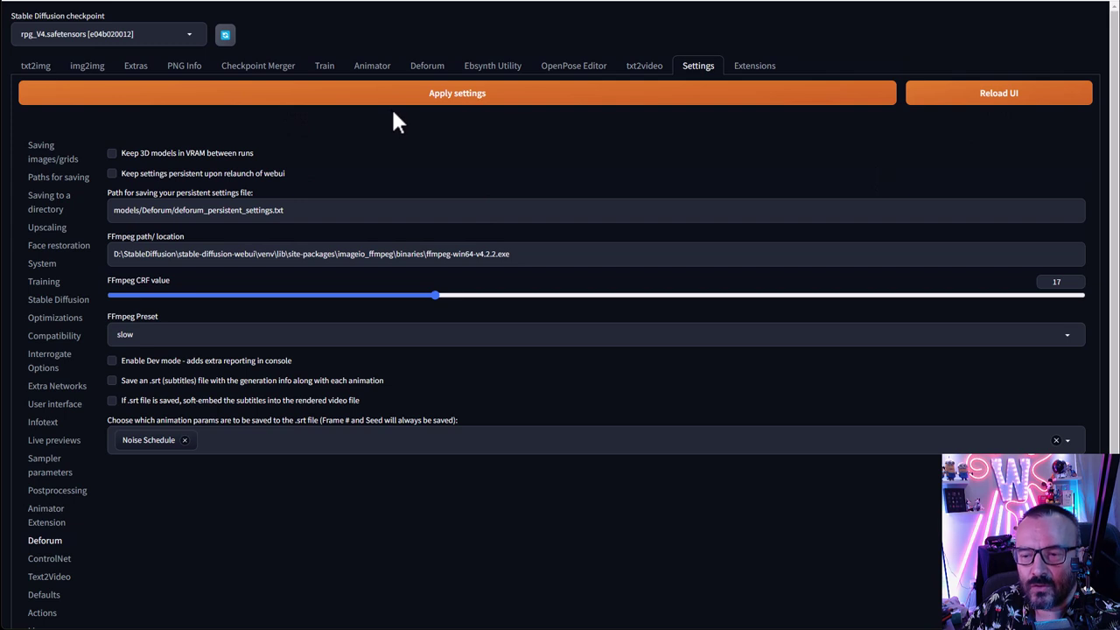
# Step: Return to the Deforum extension and read its Info, Links and Help section, collapsing it when done
pyautogui.click(427, 65)
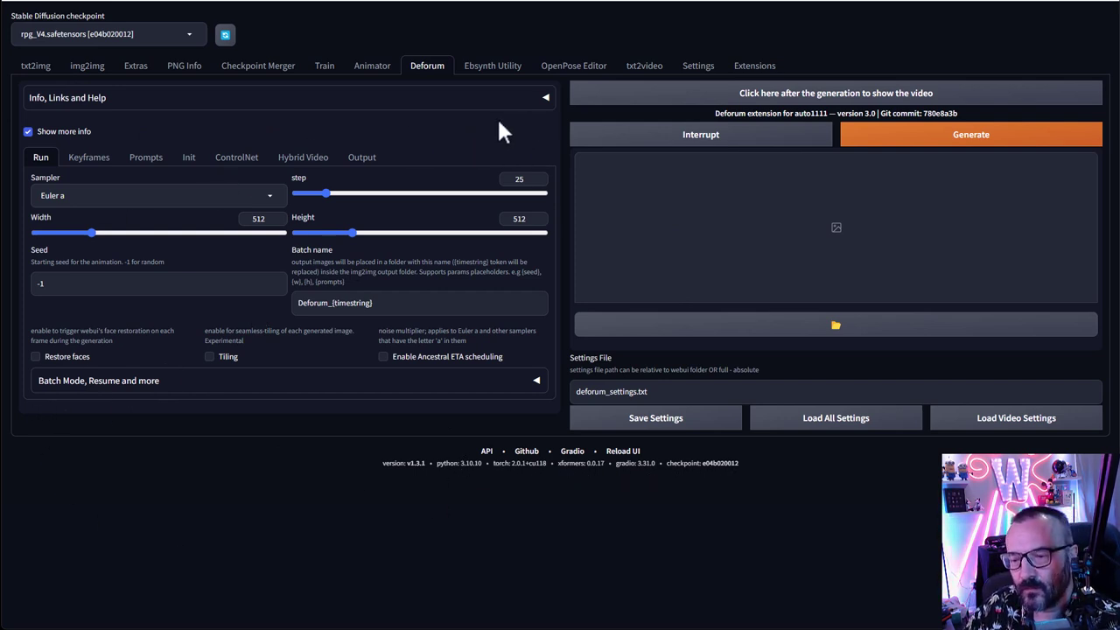
pyautogui.click(175, 99)
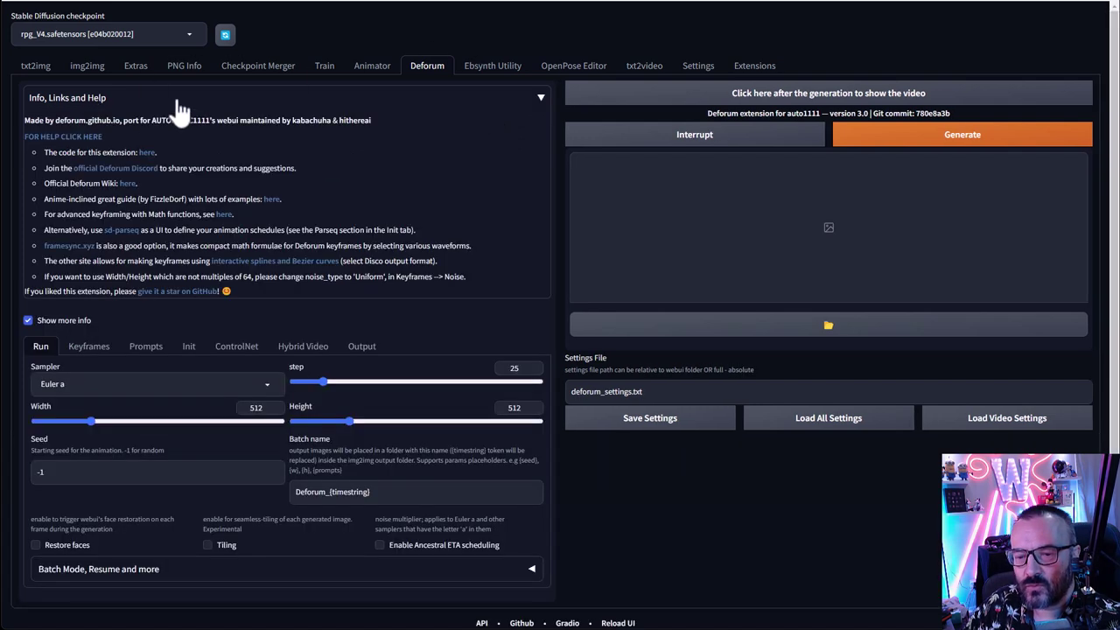
pyautogui.scroll(-1, 155, 203)
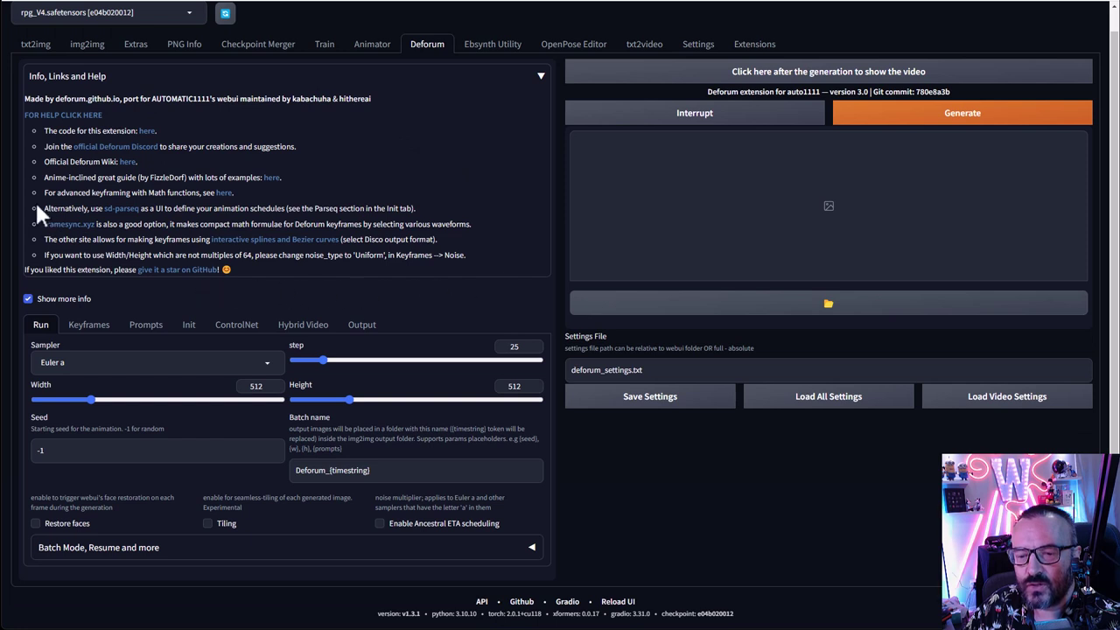
pyautogui.click(539, 79)
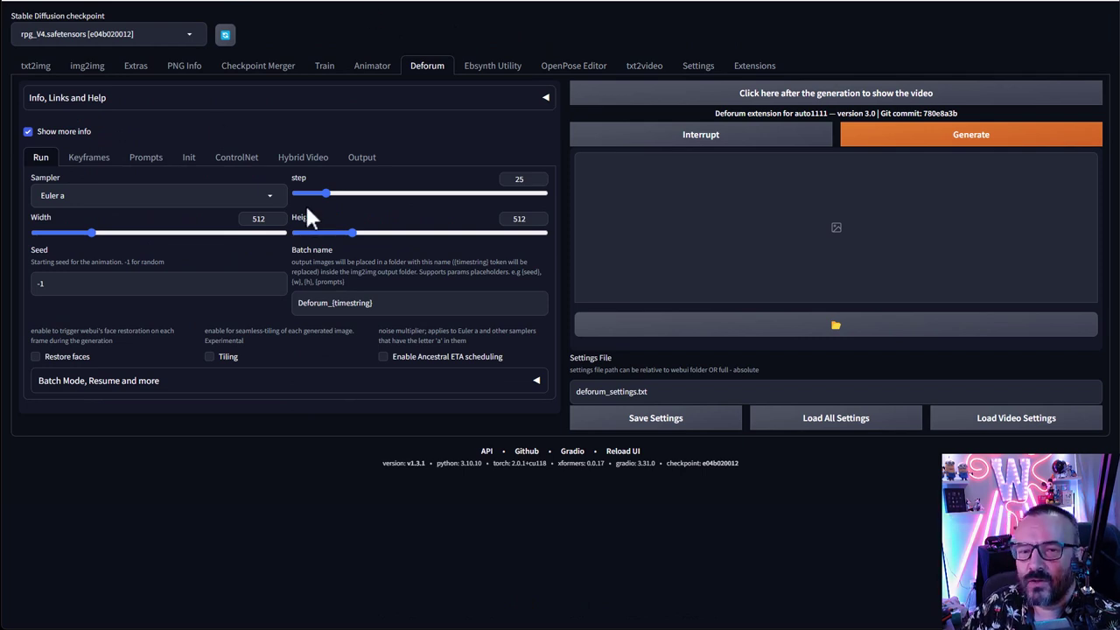
# Step: Set the sampler for the Deforum run to DPM++ 2S a Karras
pyautogui.moveTo(299, 223)
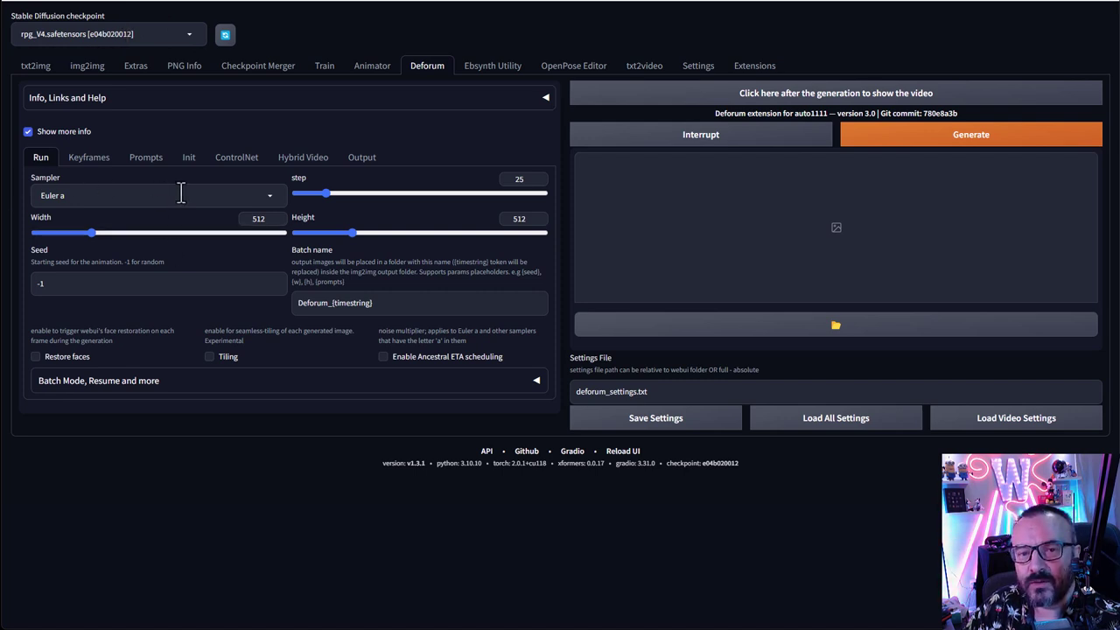
pyautogui.click(268, 198)
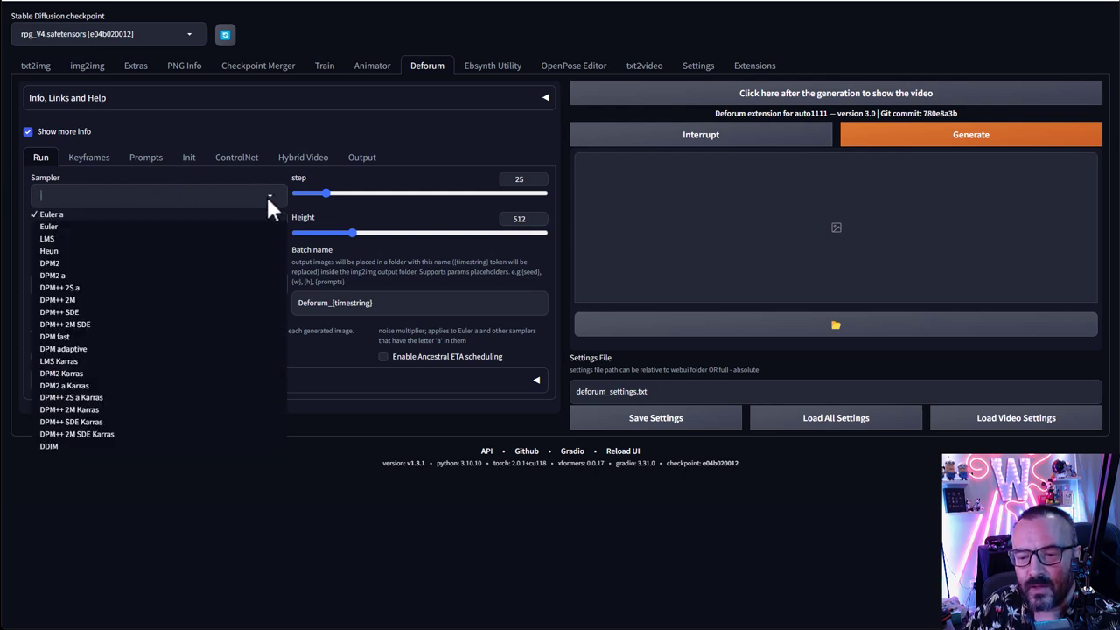
pyautogui.click(113, 398)
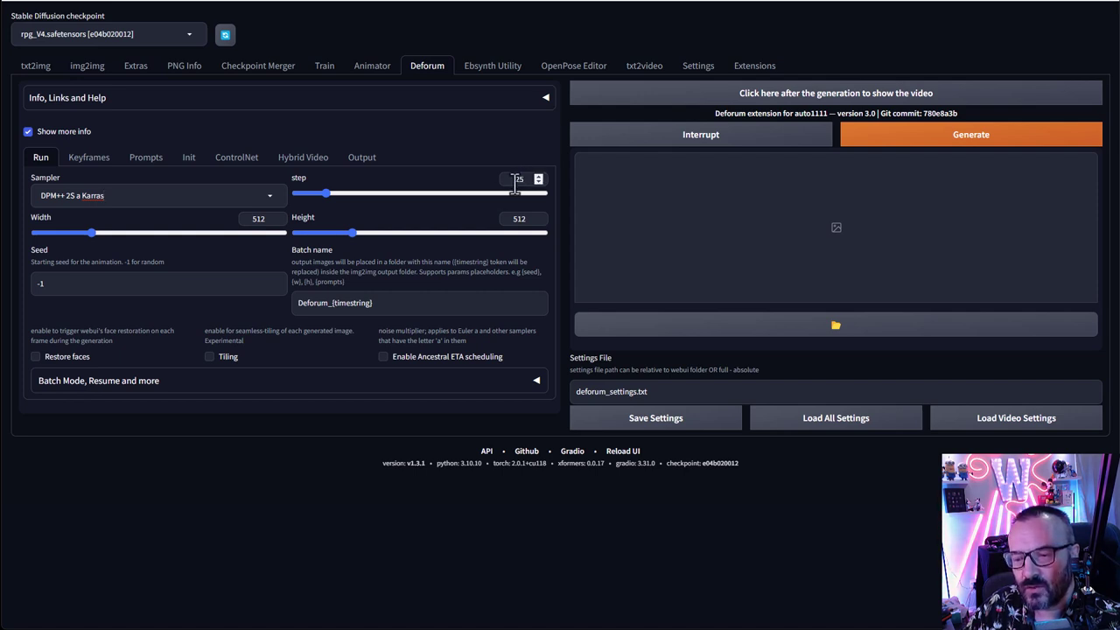
pyautogui.moveTo(516, 180); pyautogui.dragTo(505, 177)
pyautogui.click(440, 184)
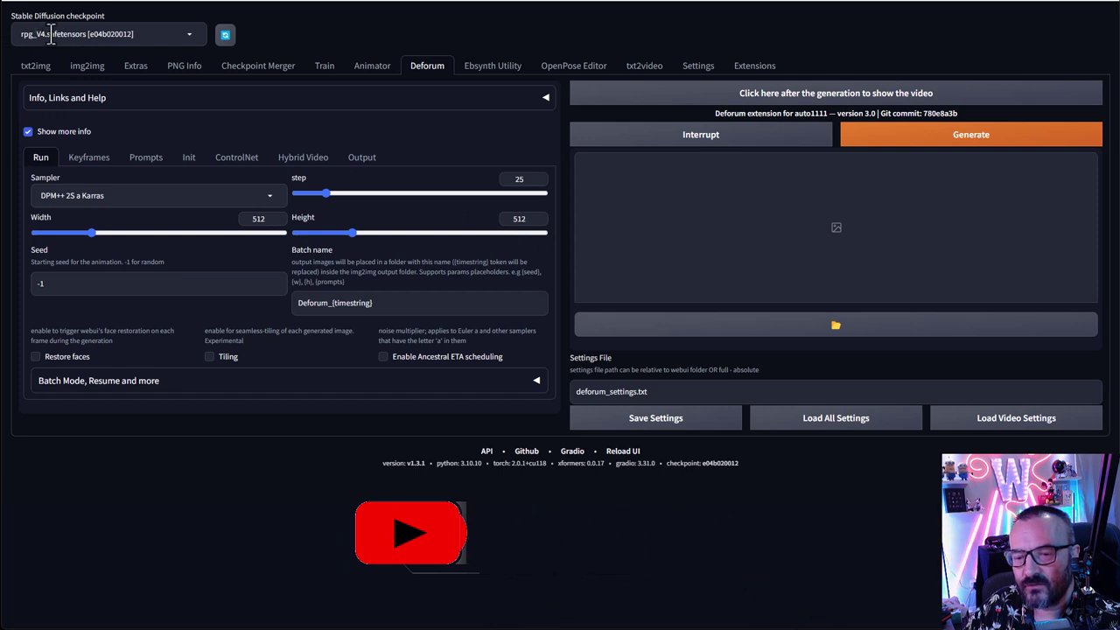
# Step: Set the height of the Deforum output to 768
pyautogui.doubleClick(519, 219)
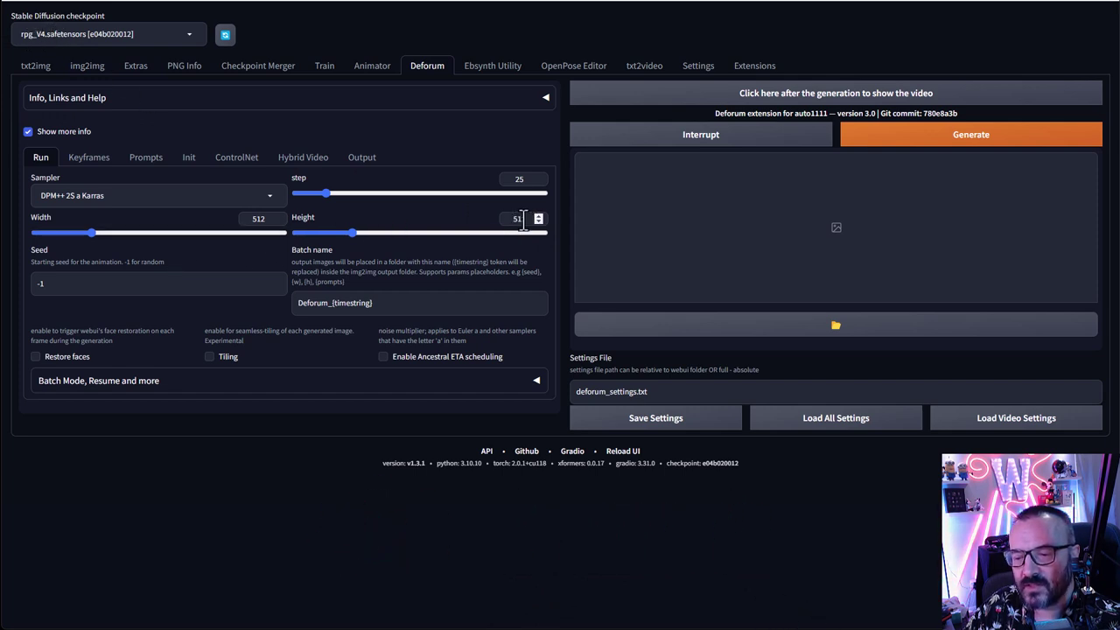
pyautogui.write('768')
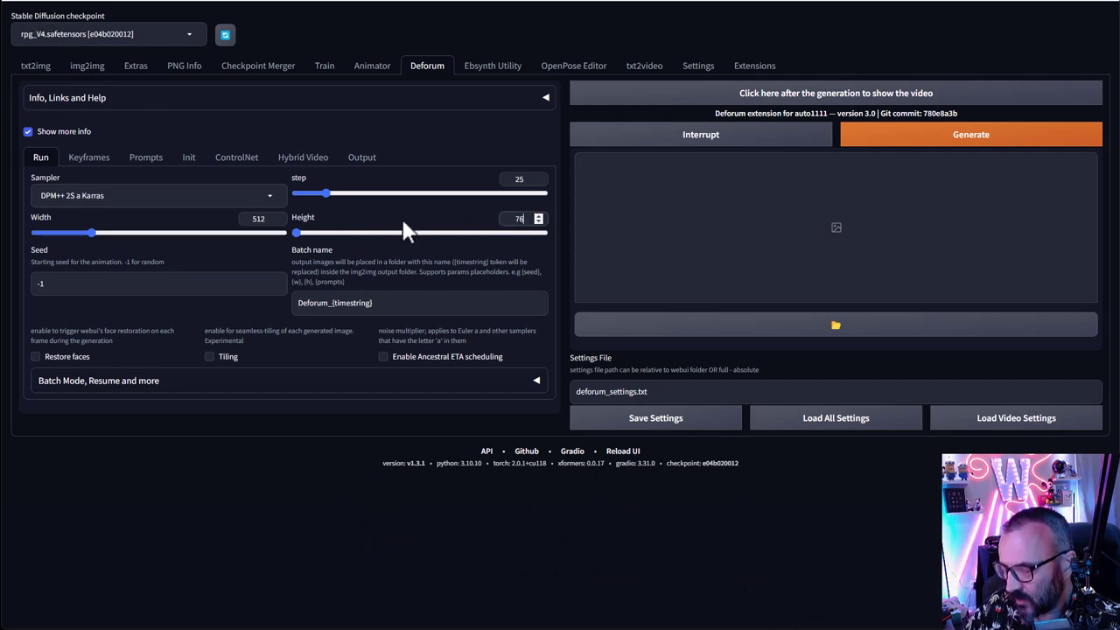
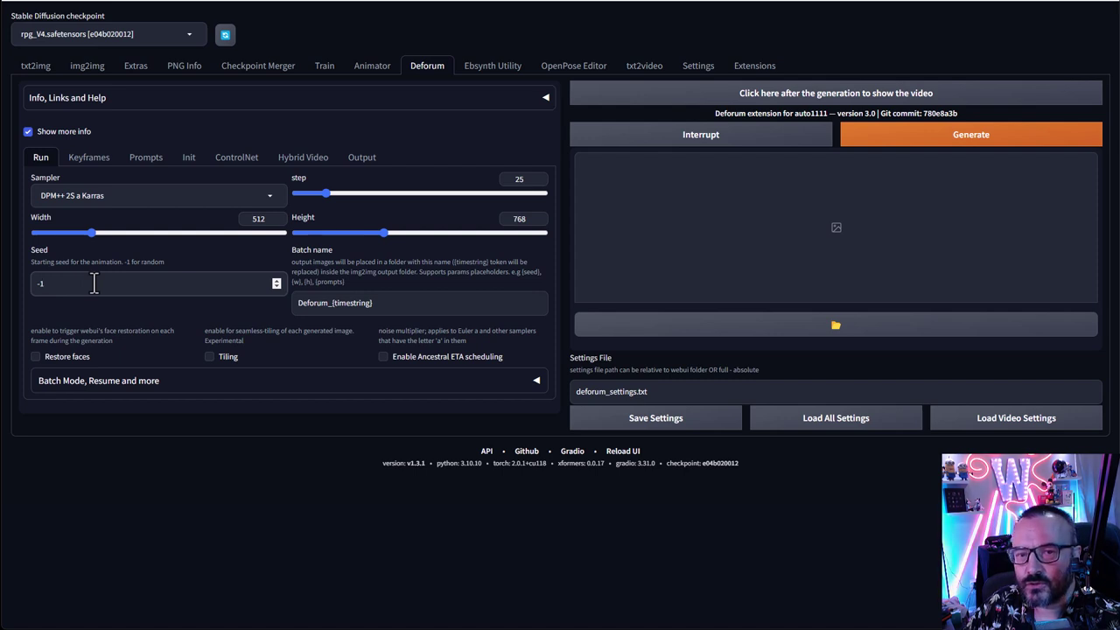
pyautogui.click(94, 283)
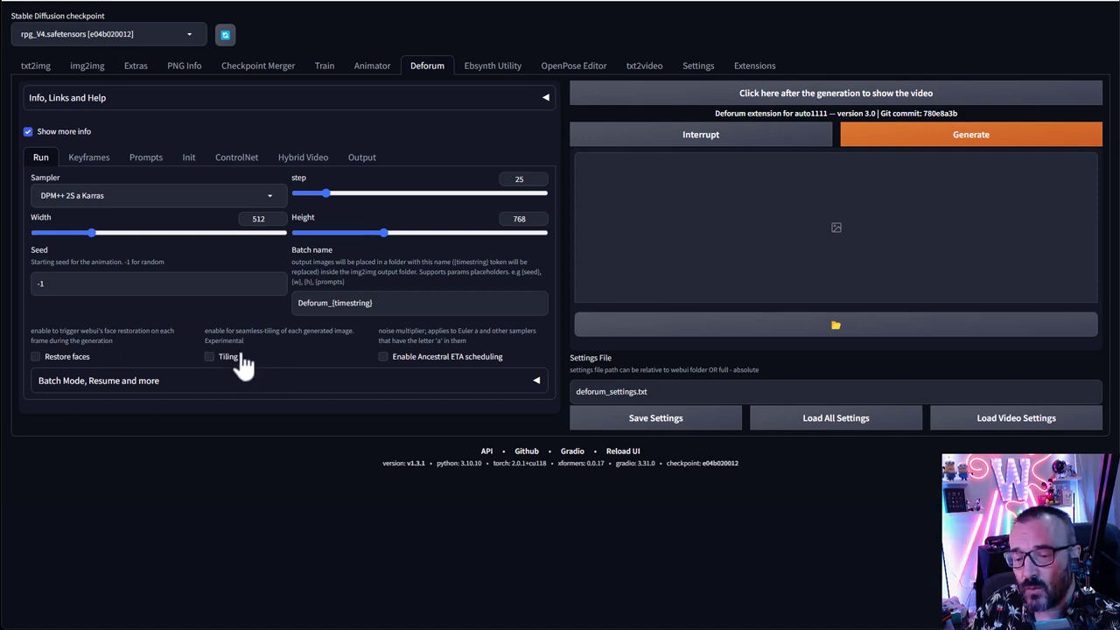
# Step: Review the keyframe settings for the 2D animation mode, including zoom, angle, transform center and translation
pyautogui.click(90, 165)
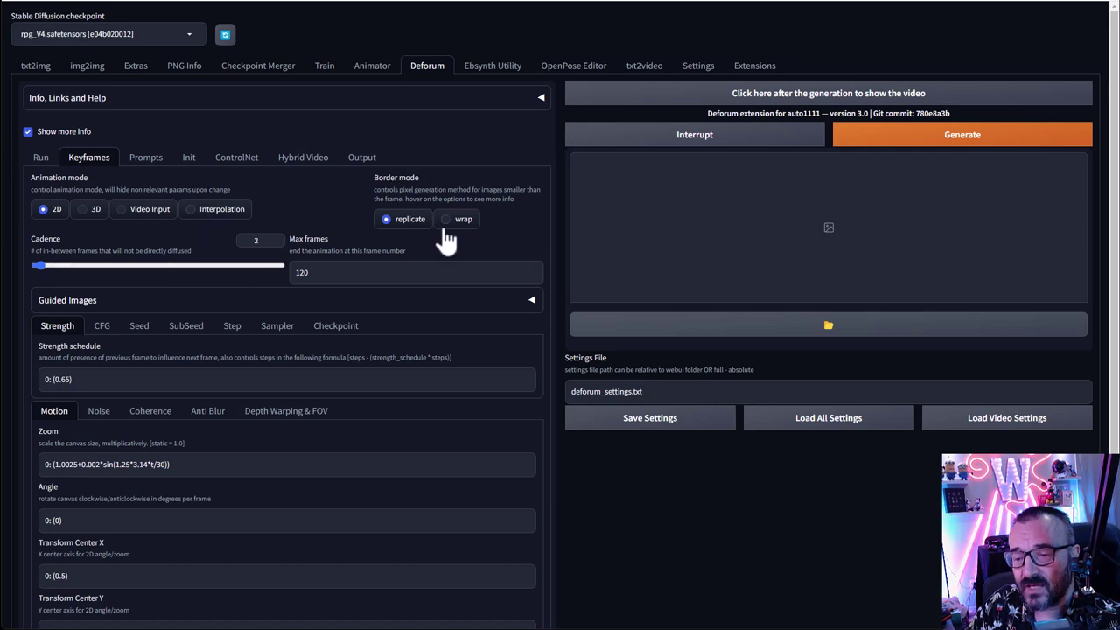
pyautogui.scroll(-1, 274, 166)
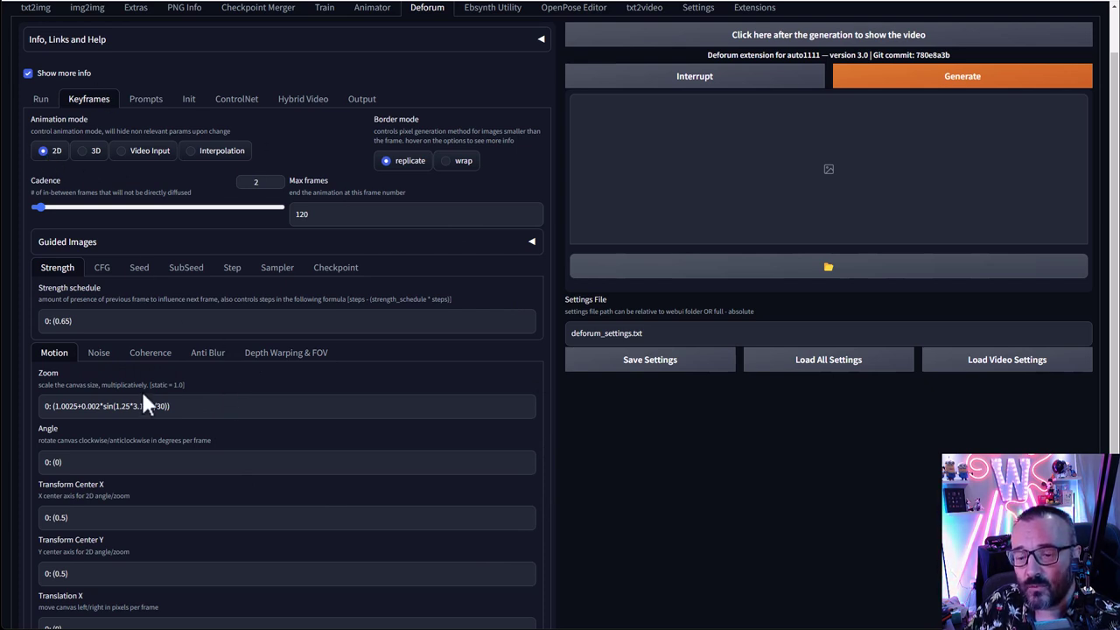
pyautogui.scroll(-1, 145, 374)
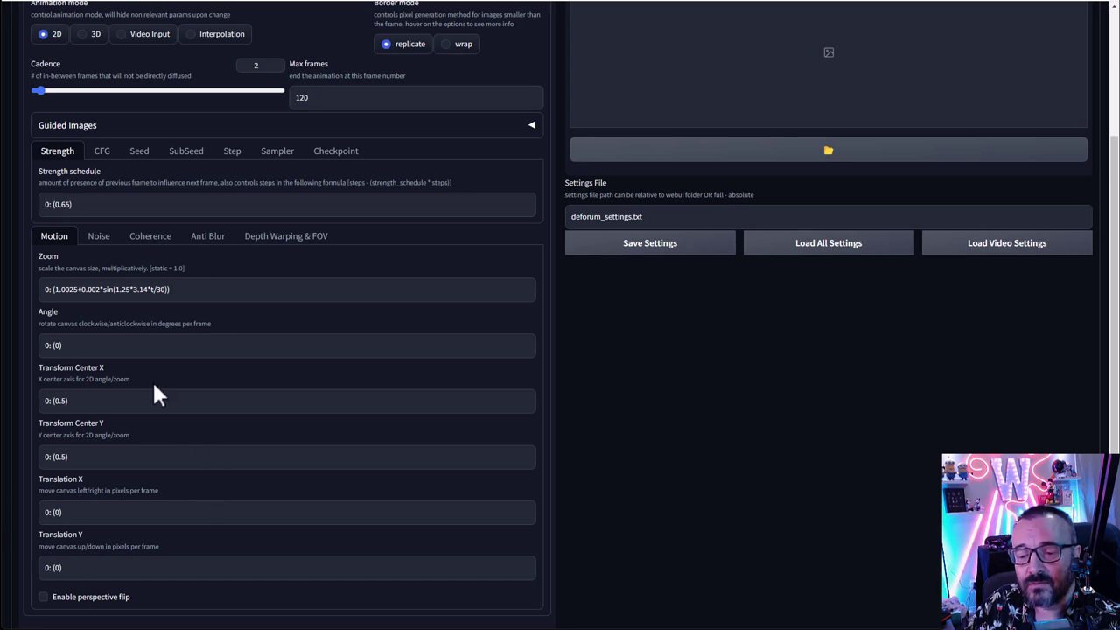
pyautogui.scroll(1, 154, 393)
pyautogui.scroll(-1, 155, 395)
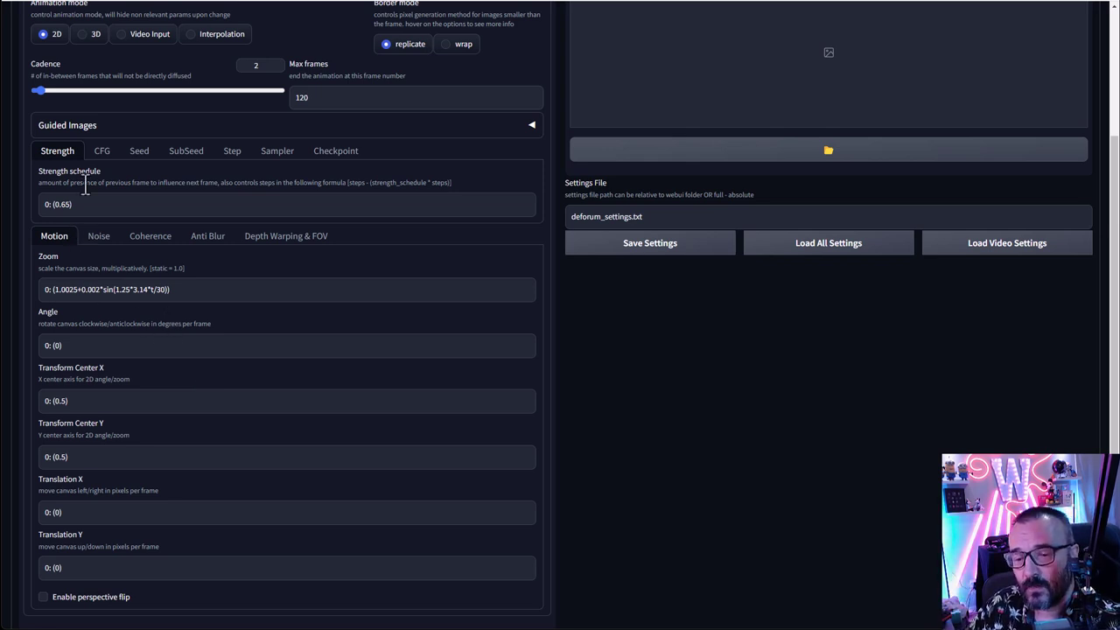
pyautogui.moveTo(58, 44)
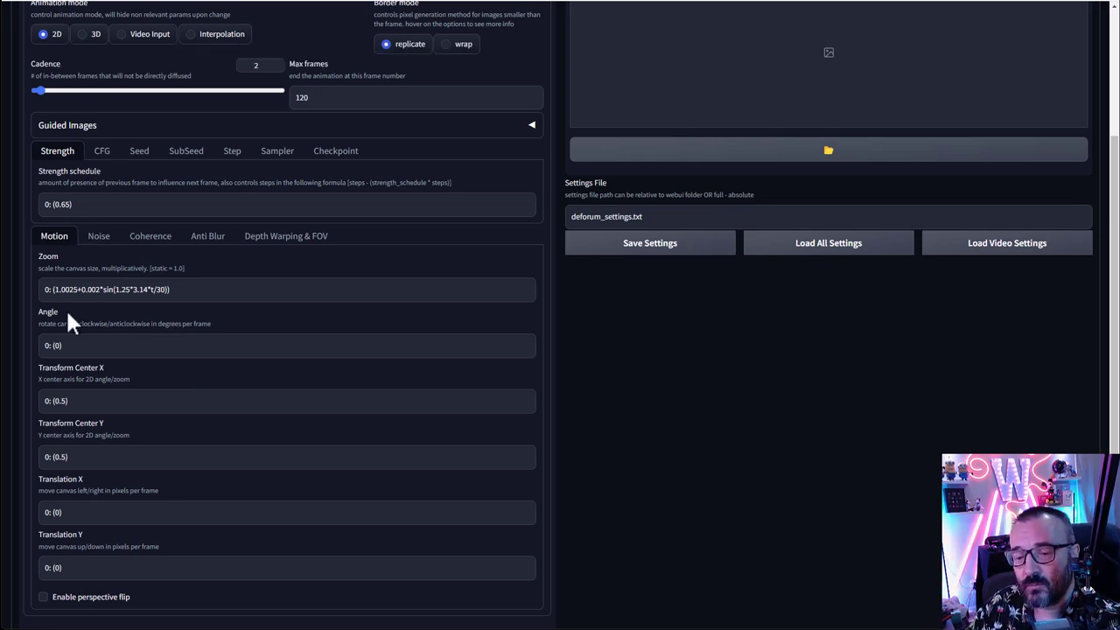
pyautogui.moveTo(103, 426)
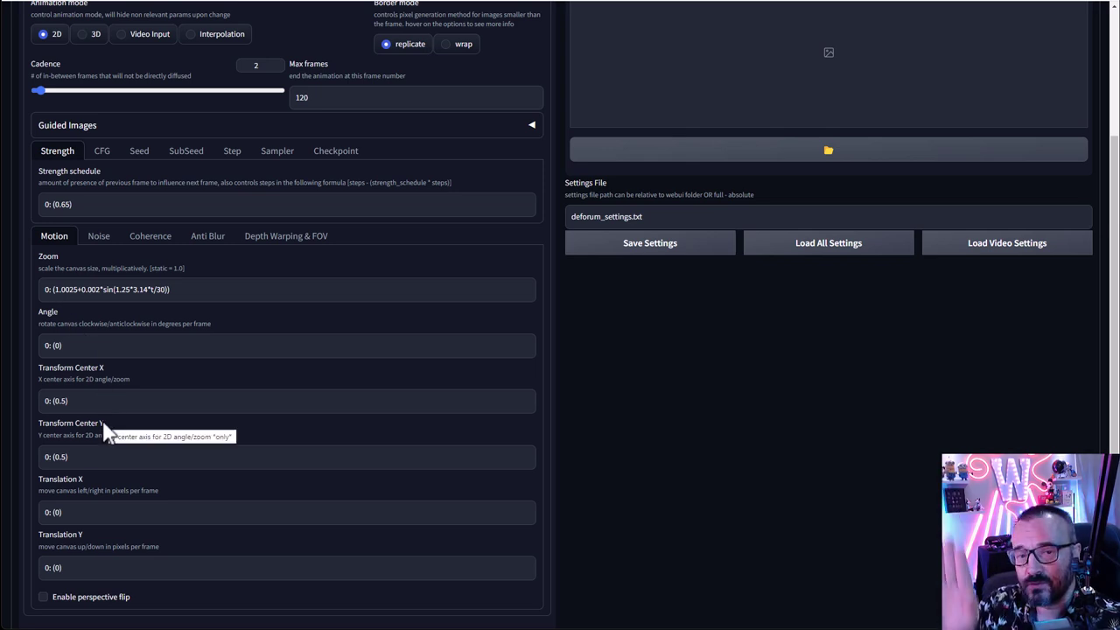
# Step: Switch the animation mode to 3D and review its translation and rotation parameters
pyautogui.click(82, 33)
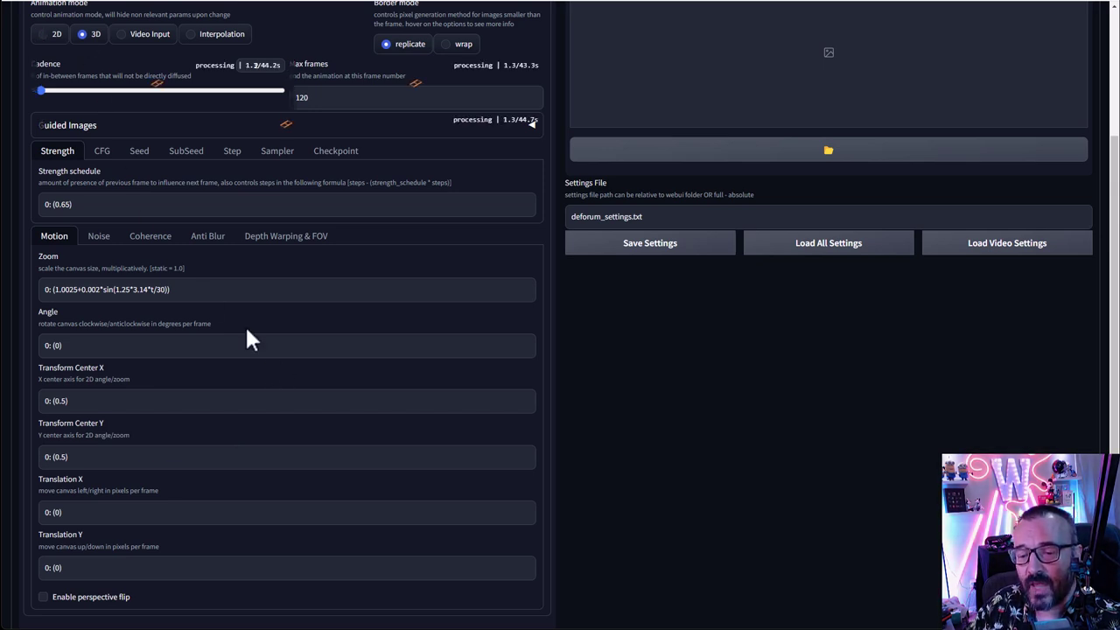
pyautogui.scroll(-3, 198, 409)
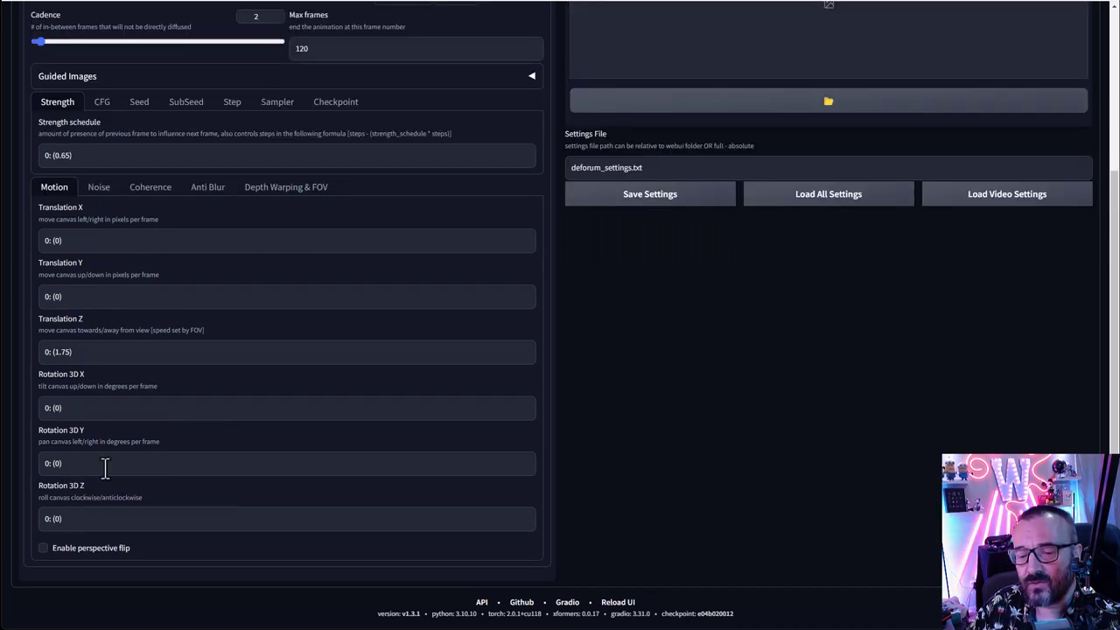
pyautogui.scroll(3, 221, 350)
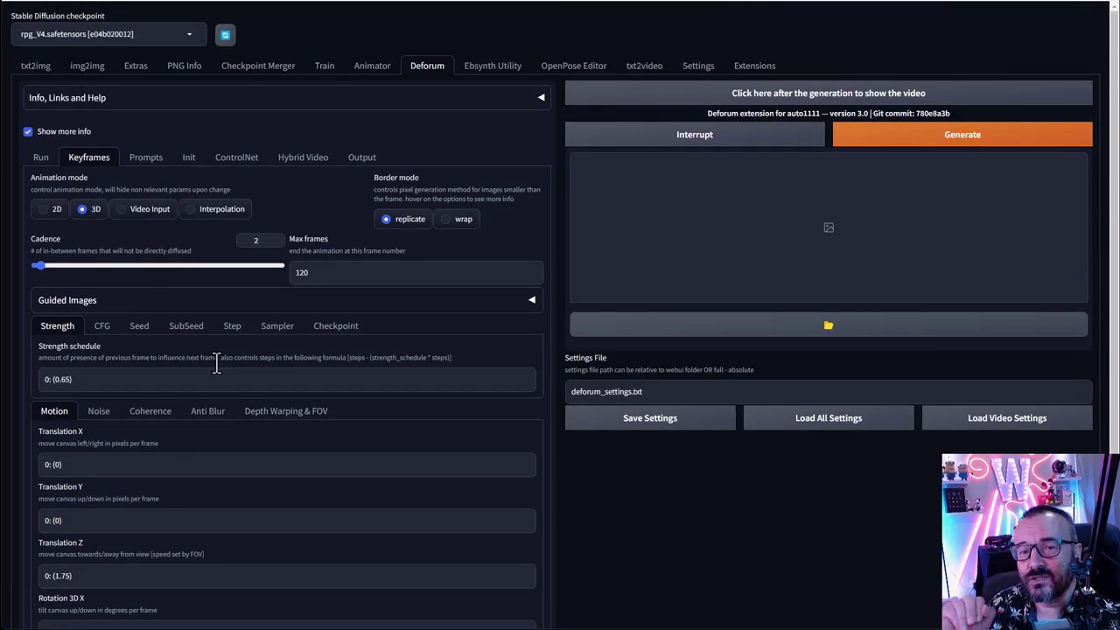
# Step: Read the online guide's 3D animation settings, covering the rotation axes and the X, Y and Z translation parameters
pyautogui.hotkey('ctrl', 'Tab')
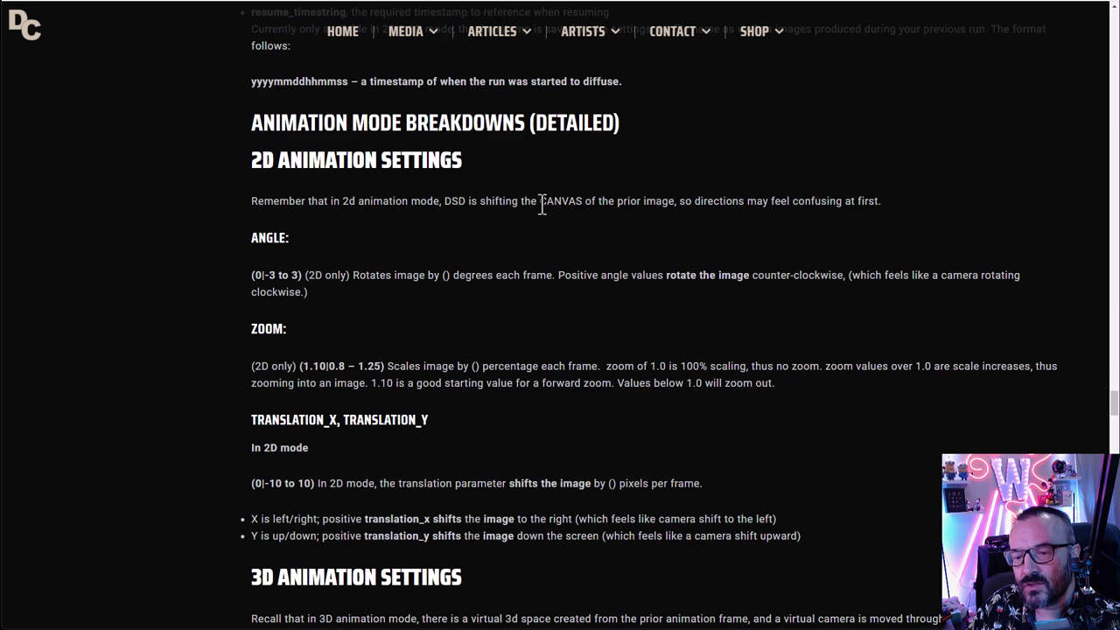
pyautogui.scroll(-3, 463, 218)
pyautogui.scroll(-2, 463, 220)
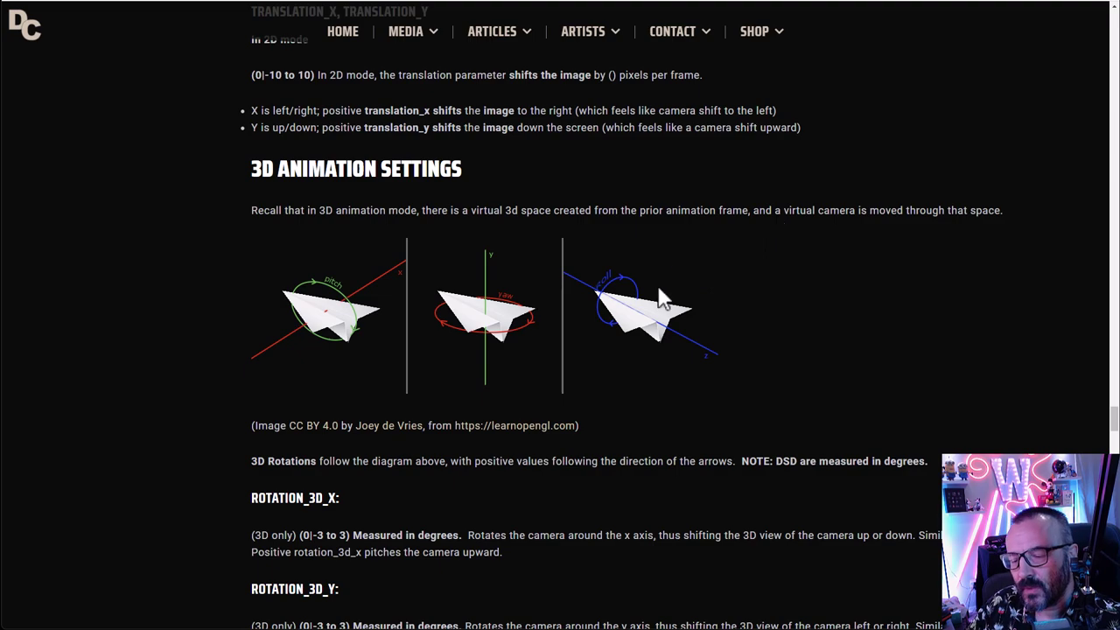
pyautogui.scroll(-1, 664, 302)
pyautogui.scroll(-2, 385, 351)
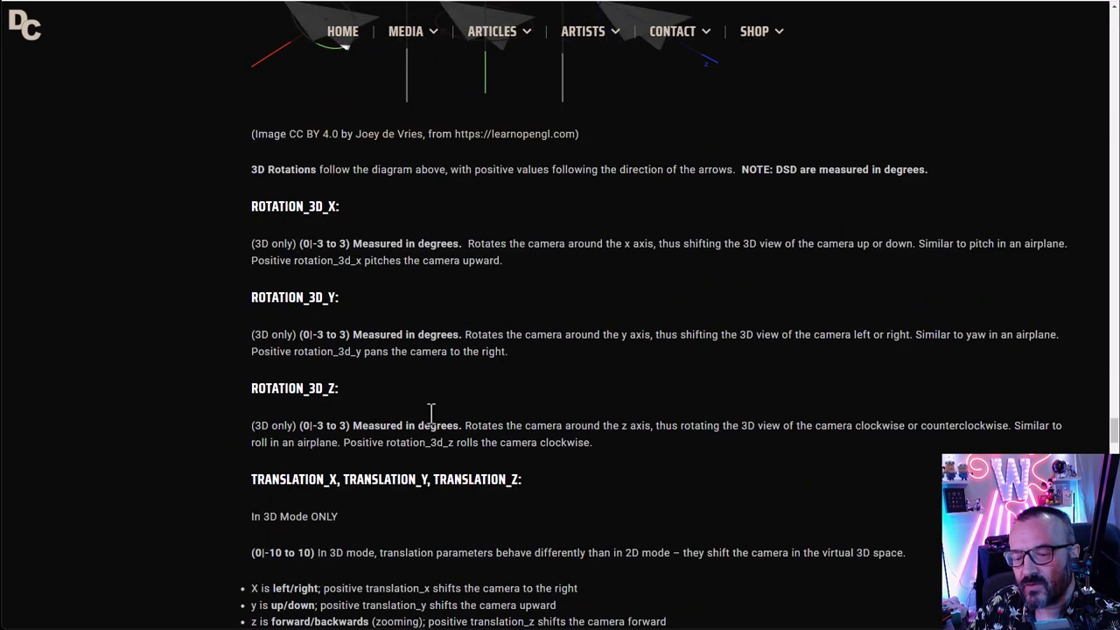
pyautogui.scroll(-1, 438, 427)
pyautogui.scroll(-1, 572, 432)
pyautogui.scroll(5, 572, 433)
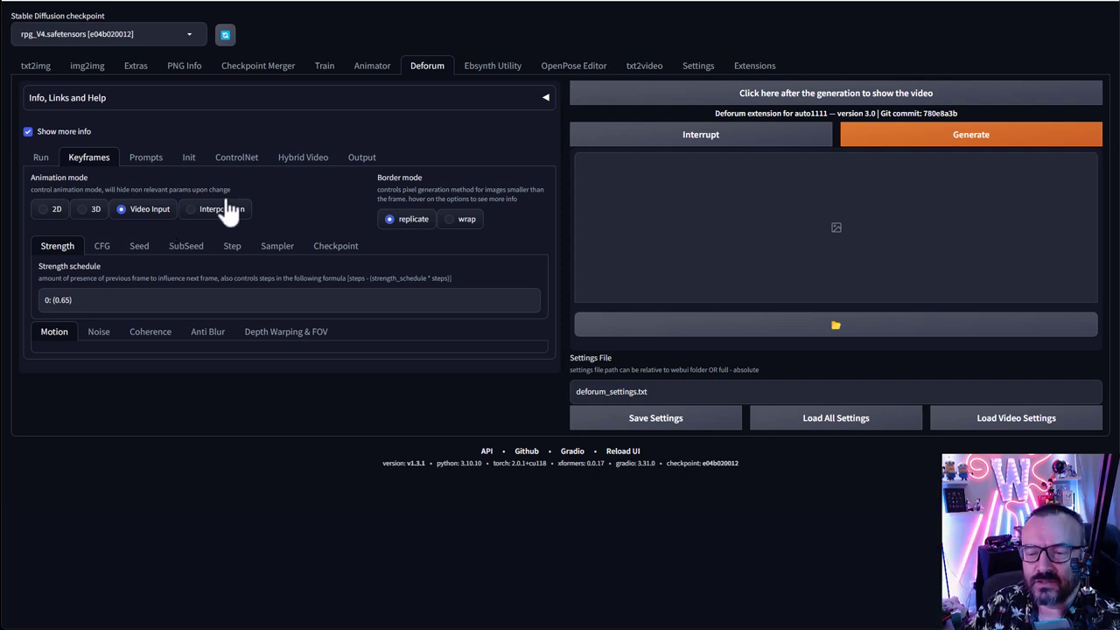
# Step: Set the animation mode to 3D and review the translation and rotation fields of its motion settings
pyautogui.click(87, 211)
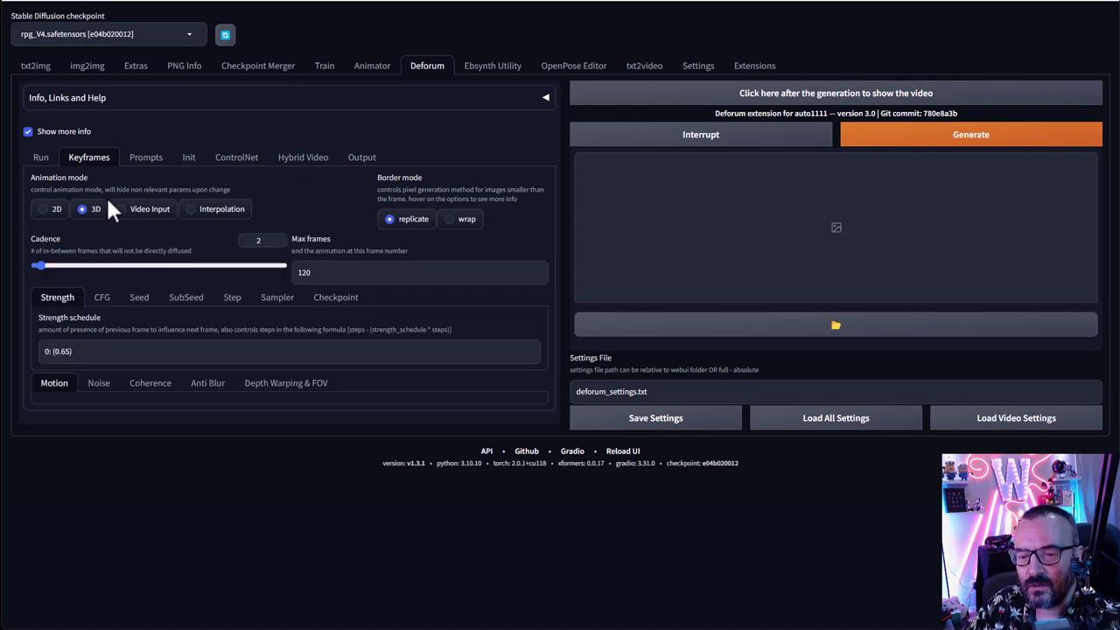
pyautogui.scroll(-2, 96, 391)
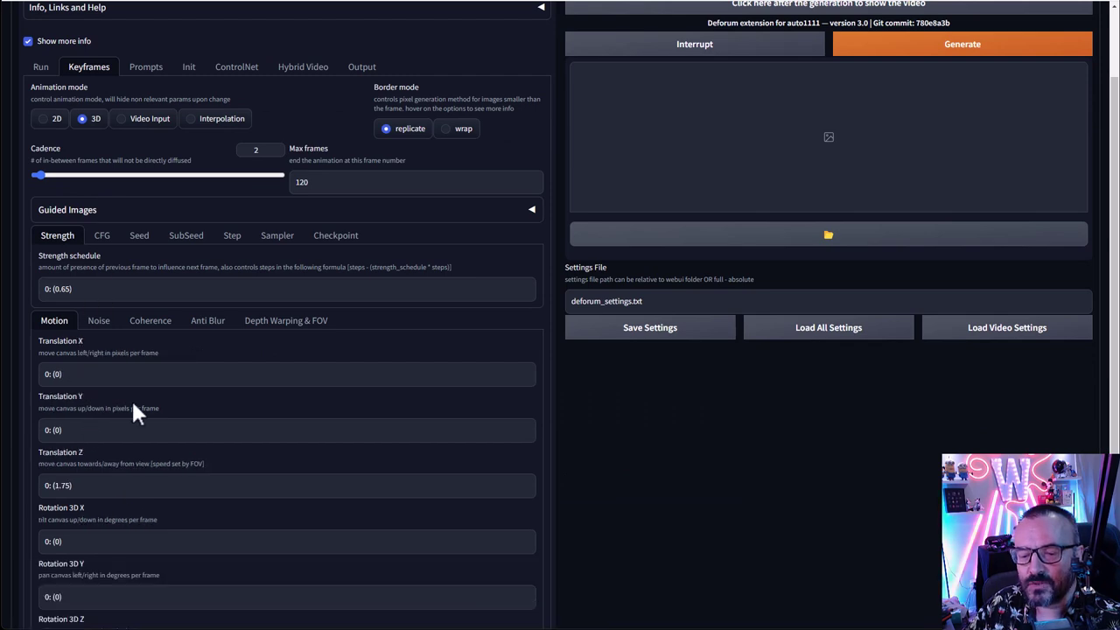
pyautogui.scroll(-2, 132, 405)
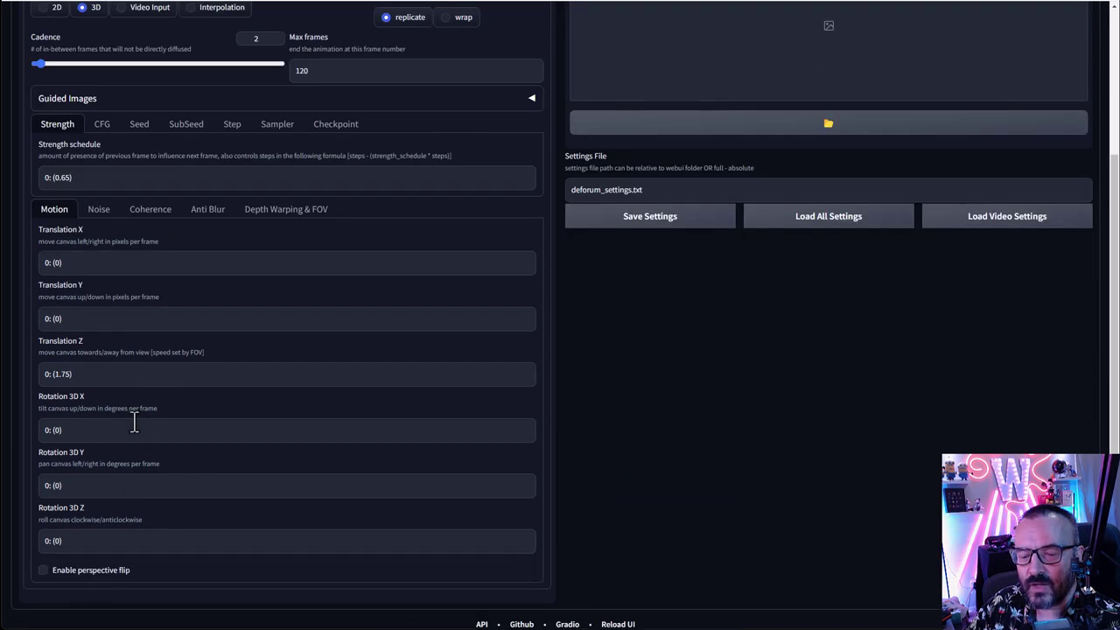
# Step: Play the sample animation 20230603172737.mp4 in VLC and close the player
pyautogui.scroll(4, 132, 402)
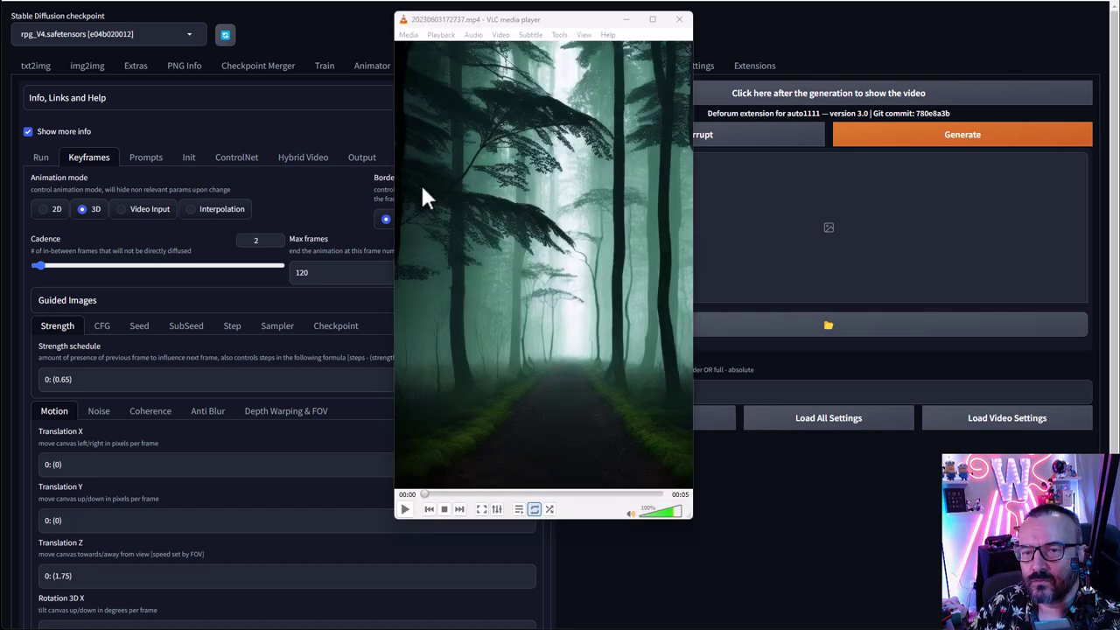
pyautogui.click(407, 512)
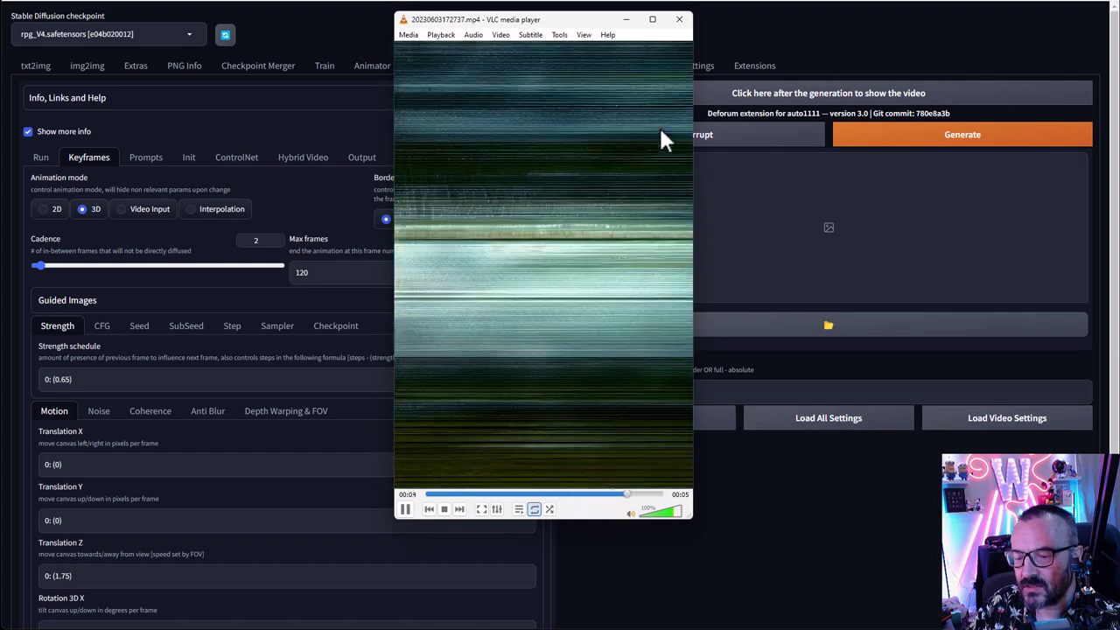
pyautogui.click(678, 20)
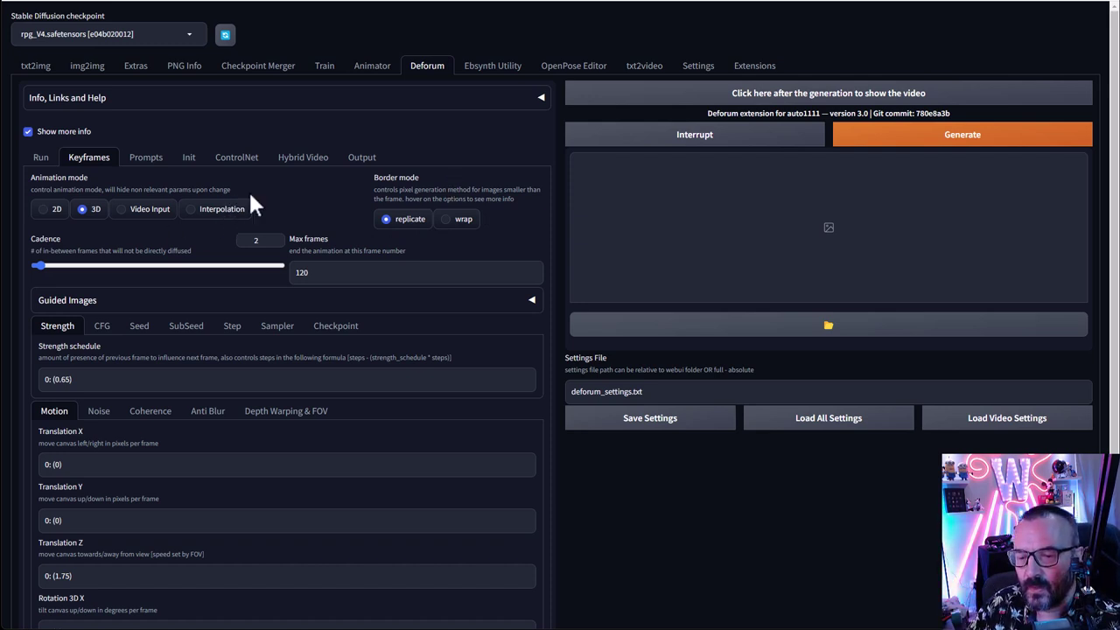
# Step: Set the keyframe cadence to 1
pyautogui.scroll(-1, 457, 209)
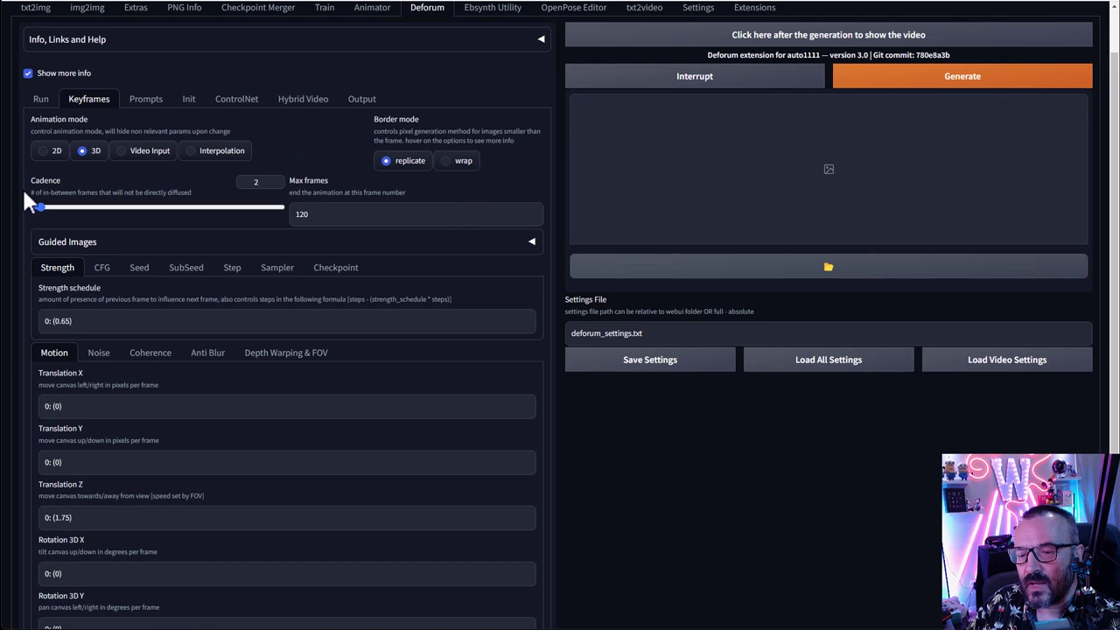
pyautogui.doubleClick(252, 181)
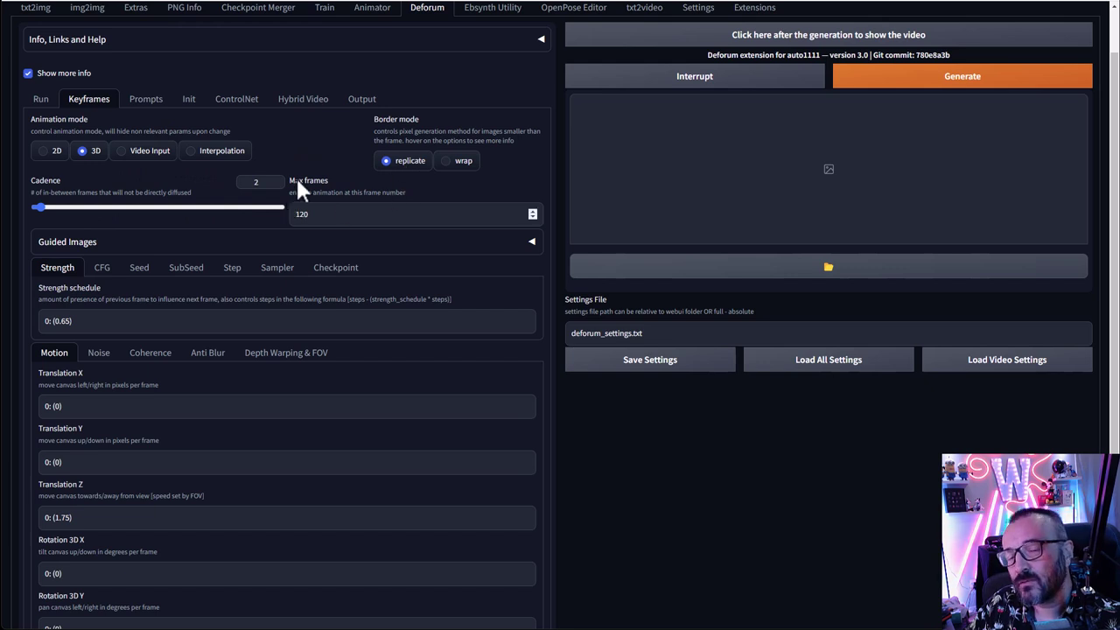
pyautogui.moveTo(298, 184)
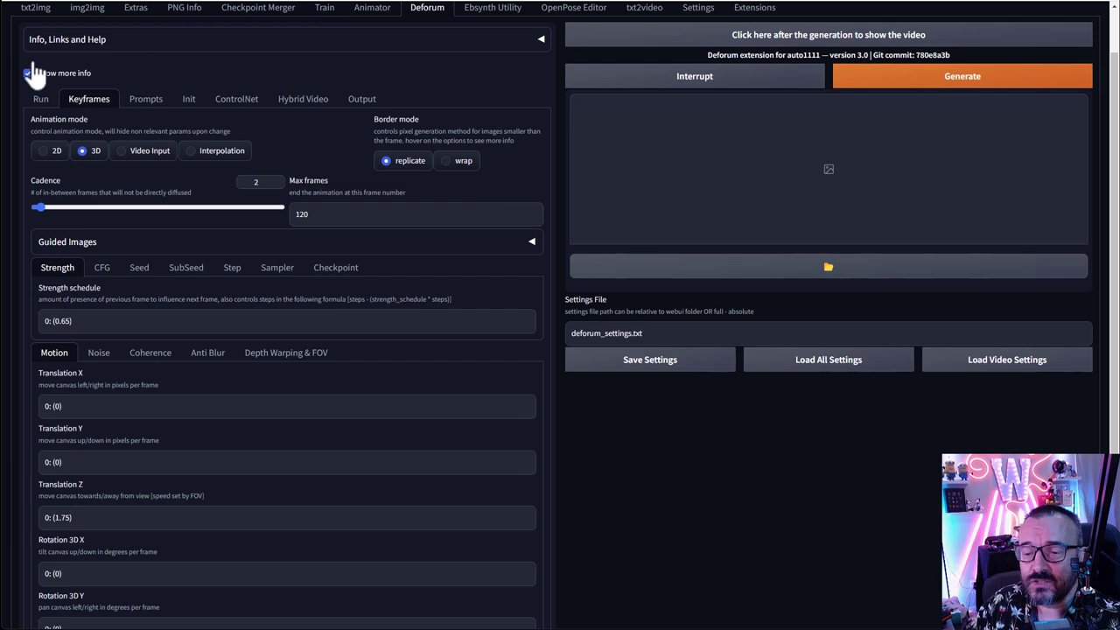
pyautogui.moveTo(99, 223); pyautogui.dragTo(9, 214)
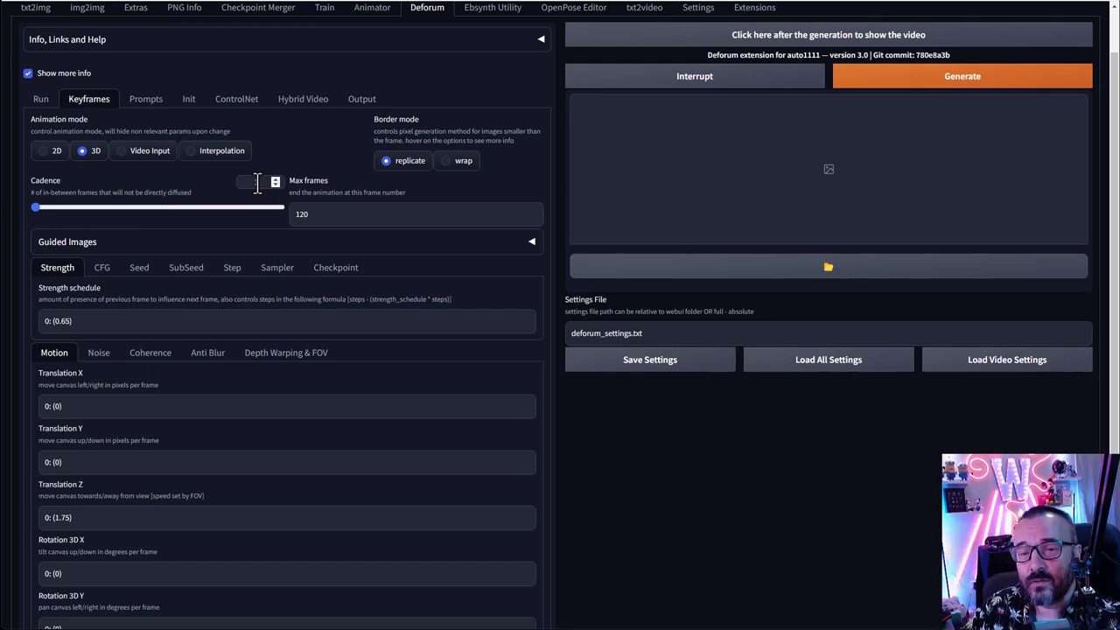
# Step: Check the maximum frame count and set the output video's frame rate to 12 FPS
pyautogui.scroll(-1, 230, 226)
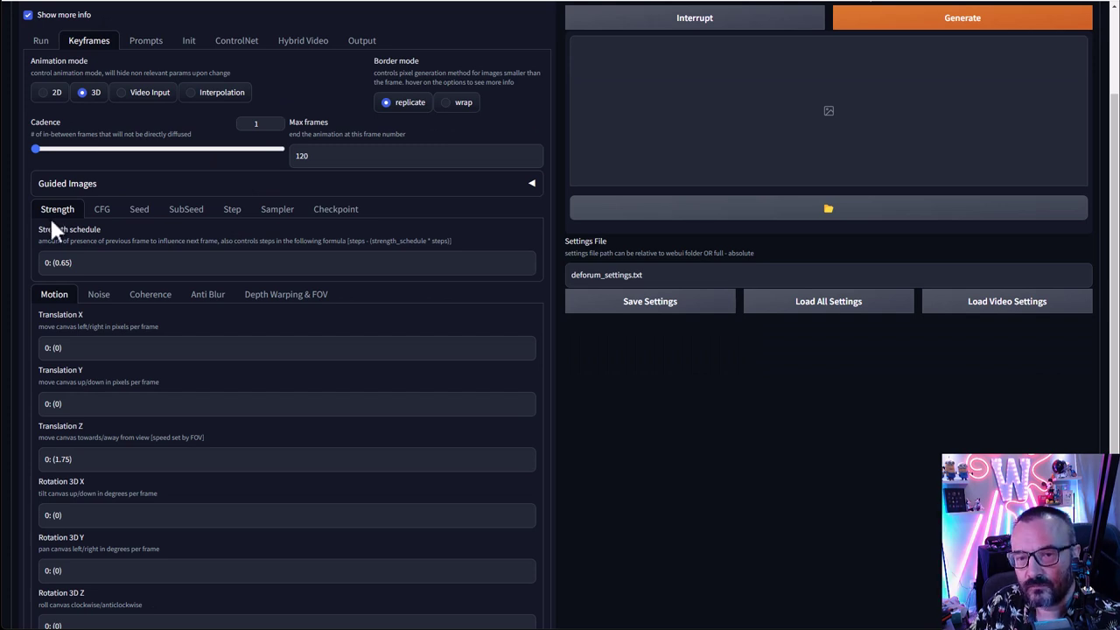
pyautogui.click(344, 156)
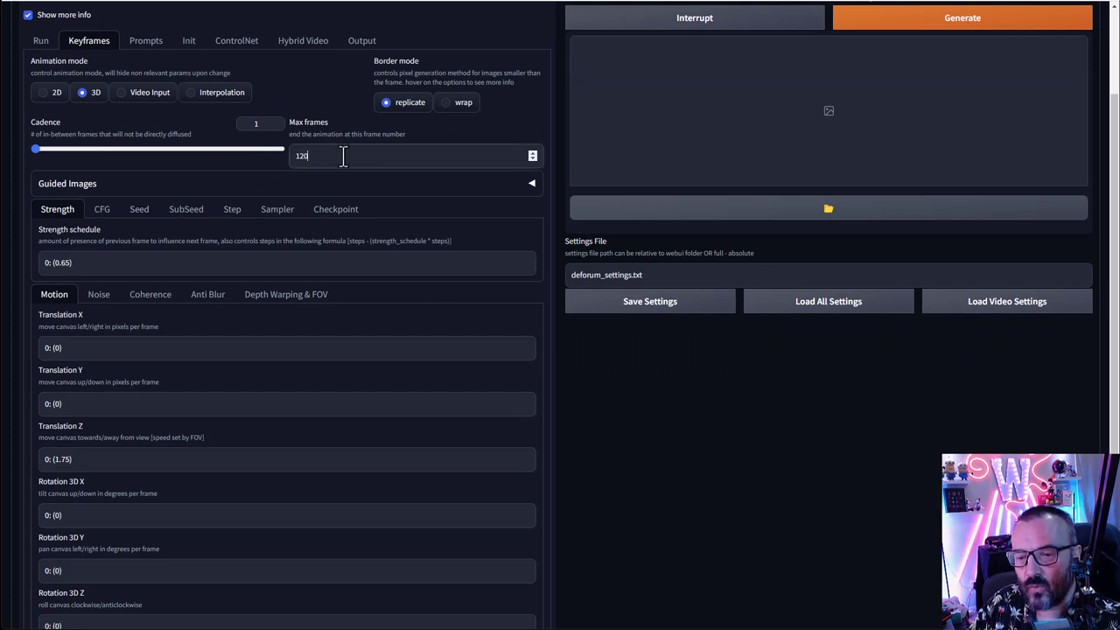
pyautogui.moveTo(341, 155); pyautogui.dragTo(278, 166)
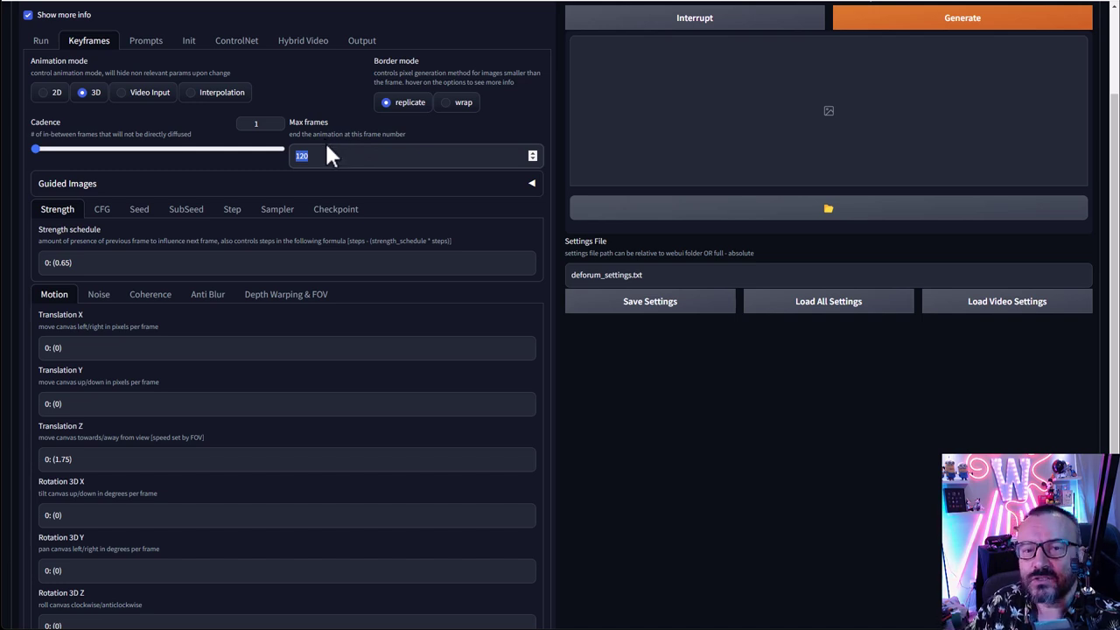
pyautogui.click(367, 41)
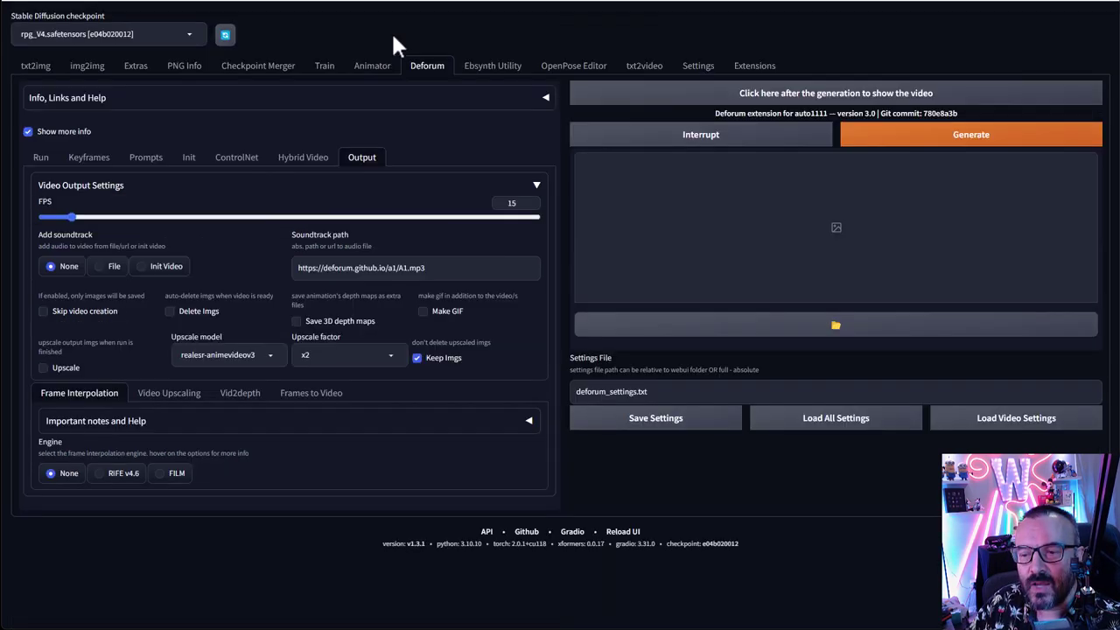
pyautogui.doubleClick(506, 203)
pyautogui.write('12')
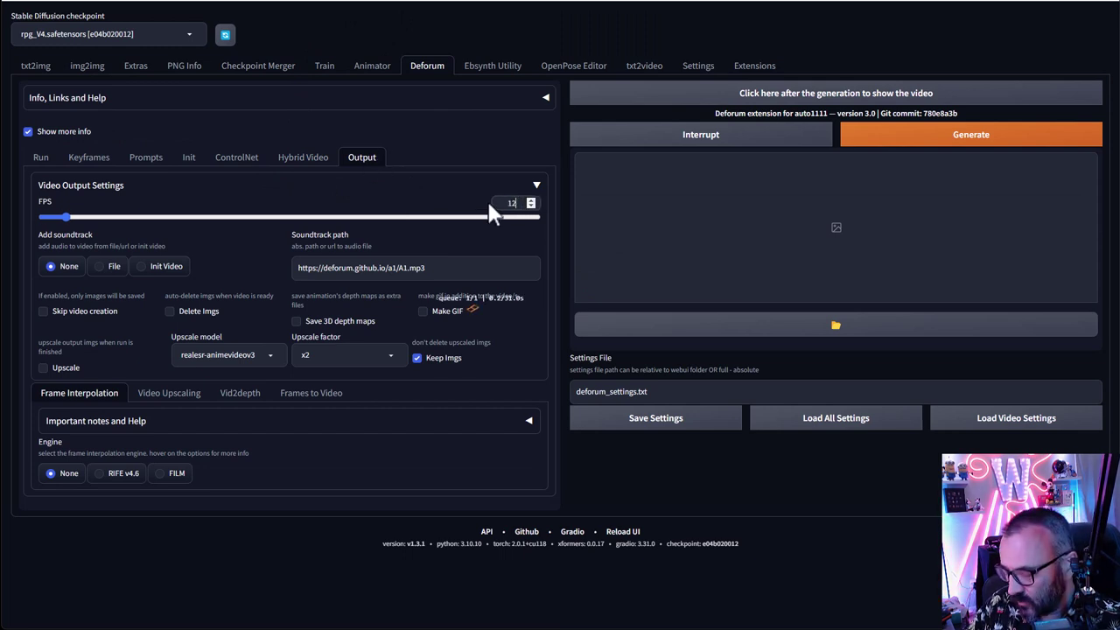
# Step: Recheck the run and keyframe settings, and set the output video's frame rate to 24 FPS
pyautogui.click(42, 158)
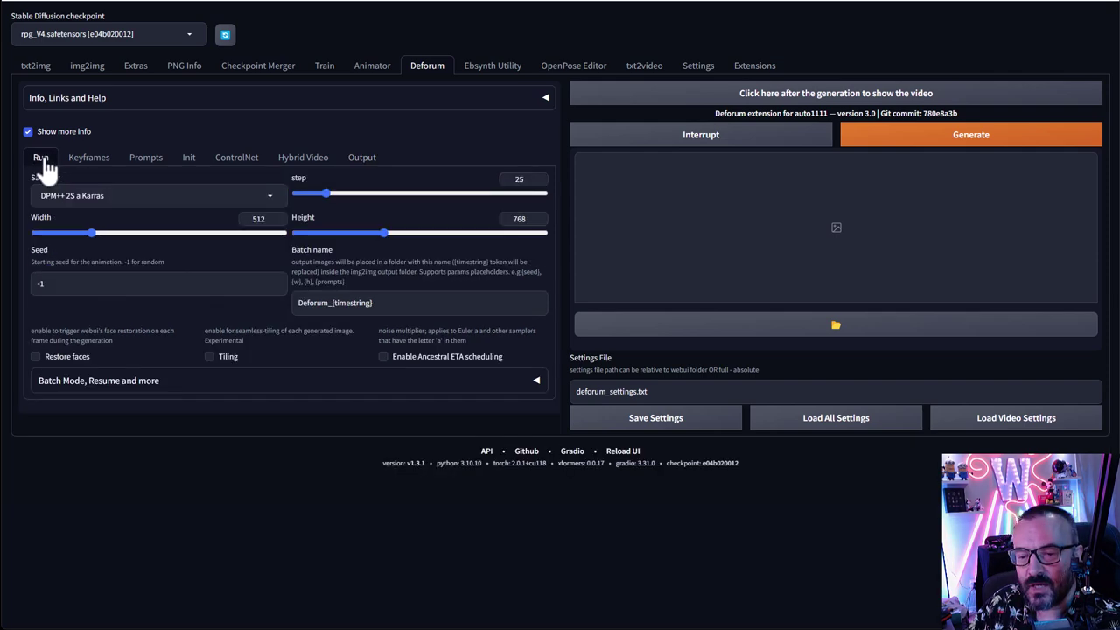
pyautogui.click(87, 160)
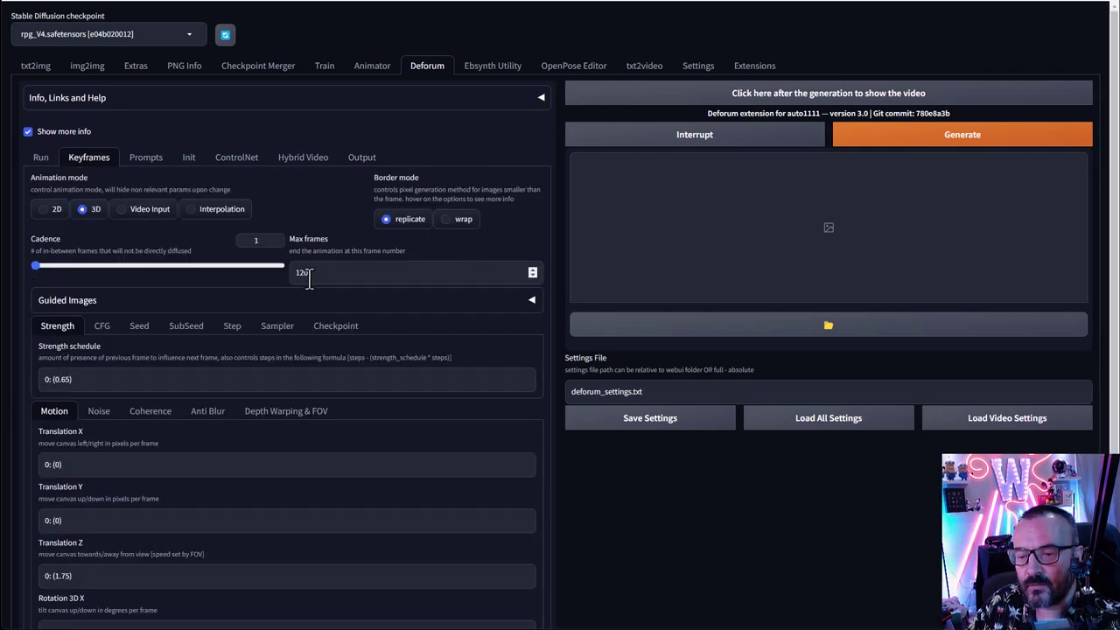
pyautogui.scroll(-1, 312, 276)
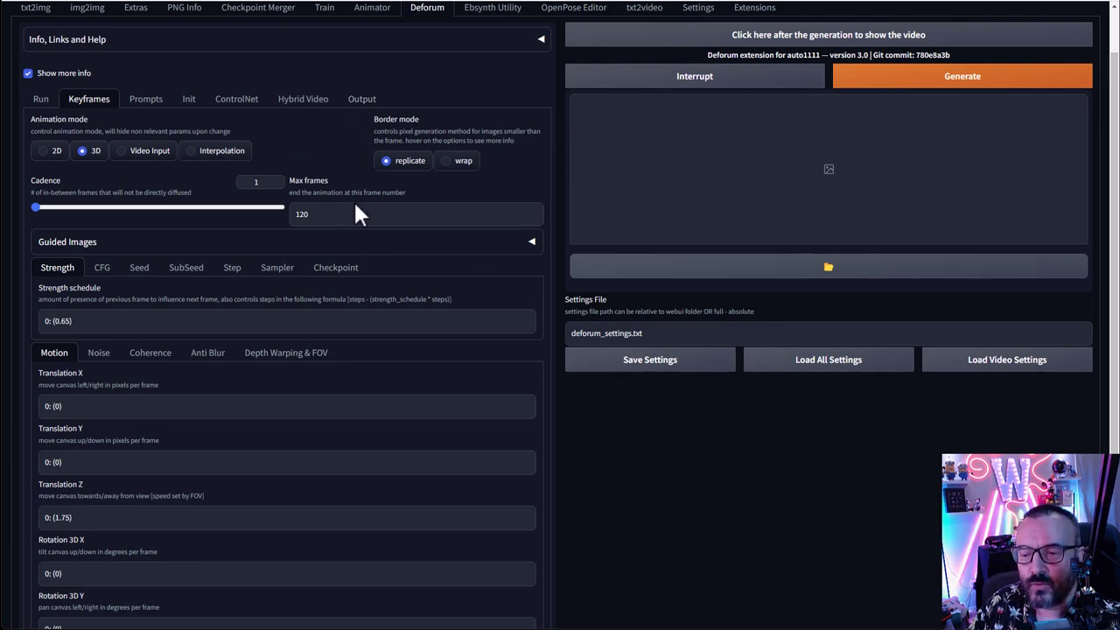
pyautogui.click(363, 99)
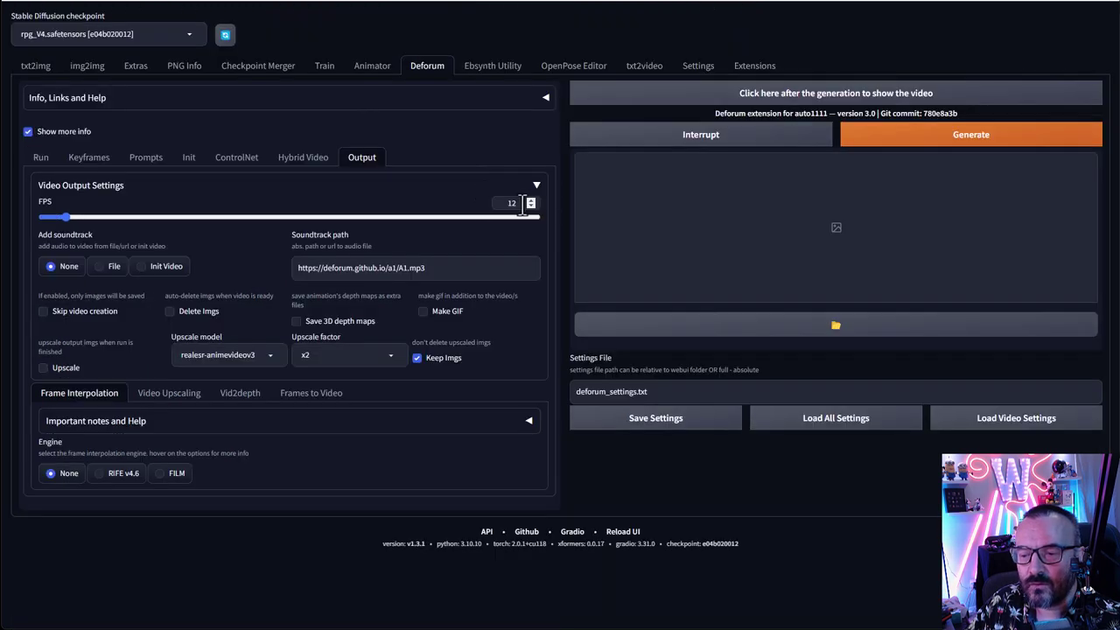
pyautogui.write('24')
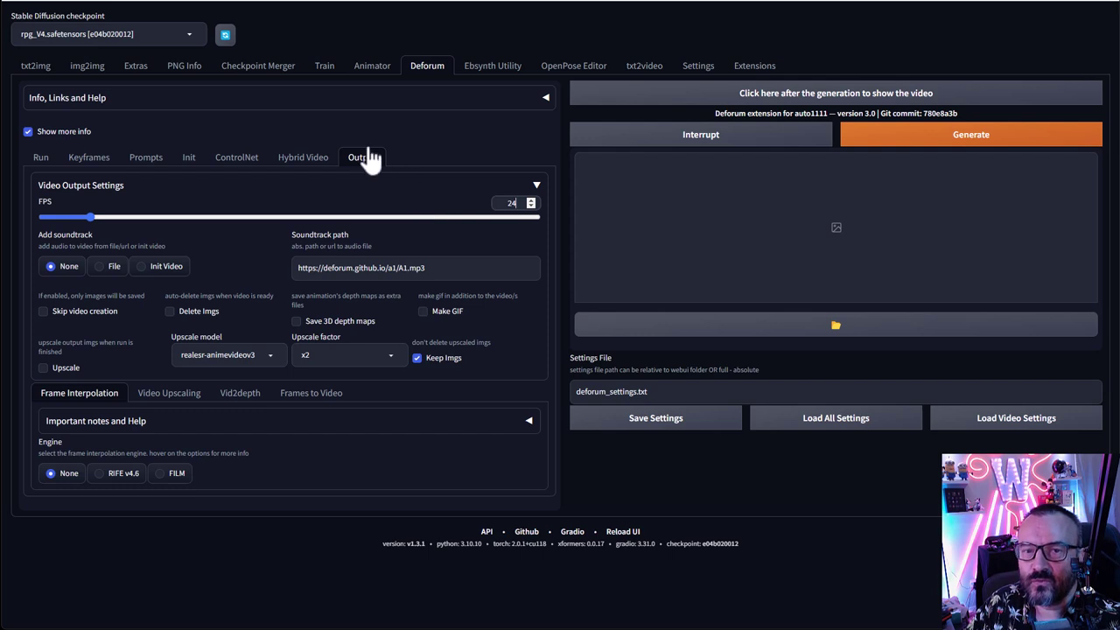
# Step: Return to the keyframe settings and play the no-zoom noise sample and 20230603153227.mp4 in VLC to compare them
pyautogui.click(88, 157)
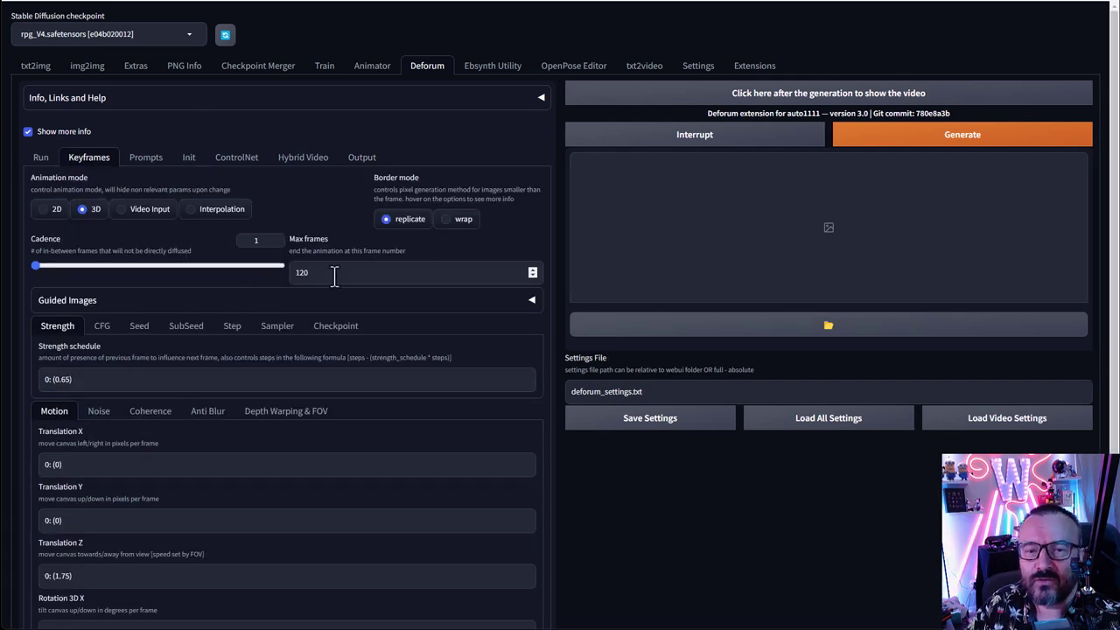
pyautogui.scroll(-2, 346, 276)
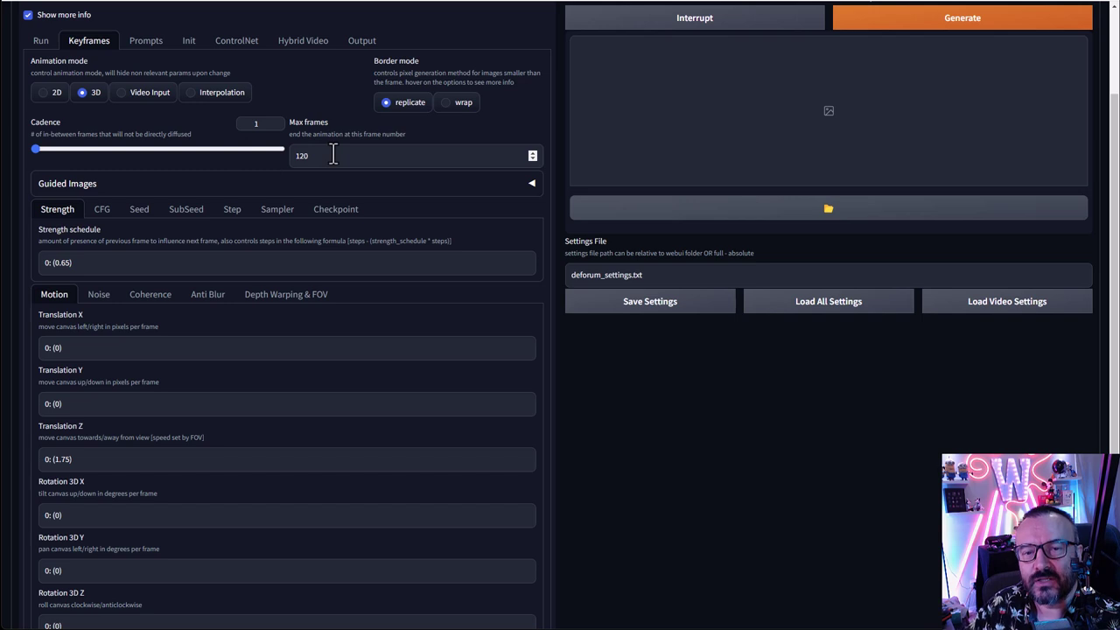
pyautogui.scroll(-1, 75, 200)
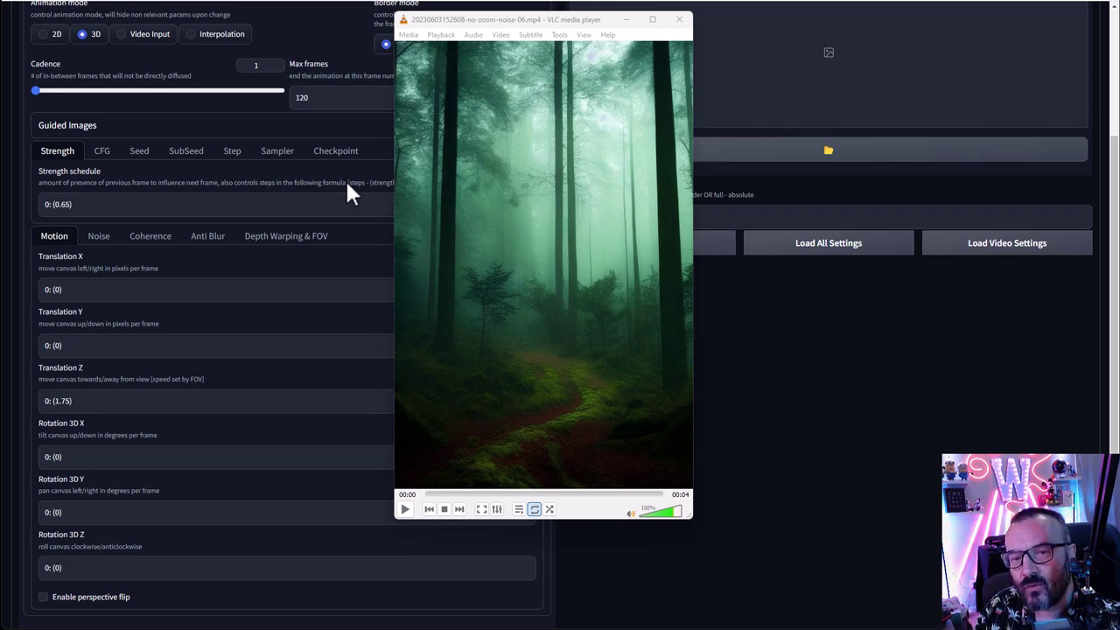
pyautogui.click(405, 509)
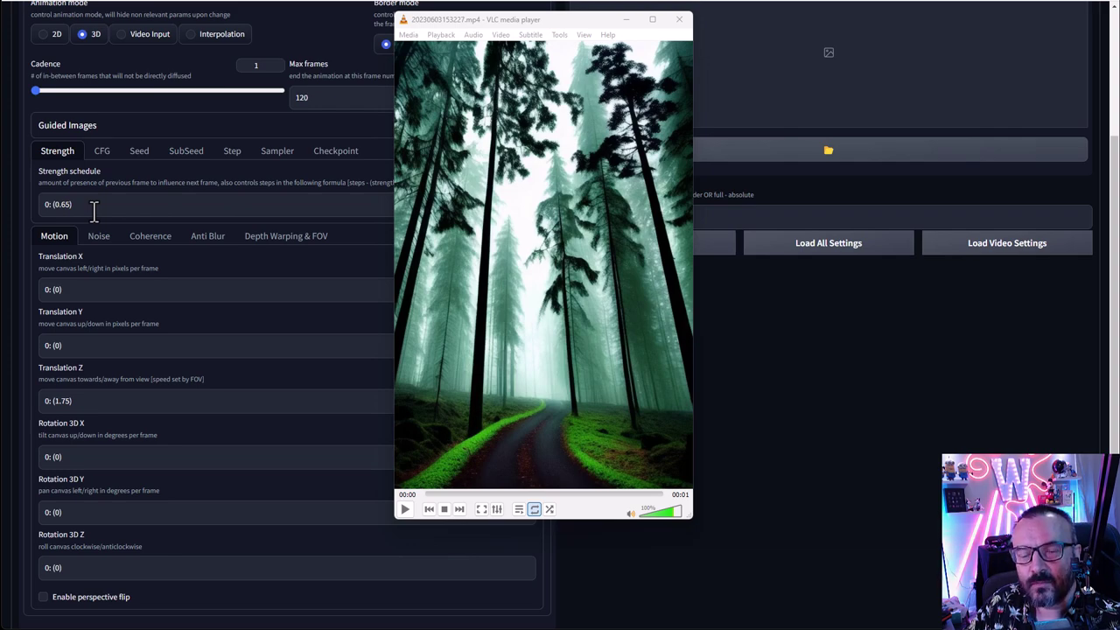
pyautogui.click(404, 510)
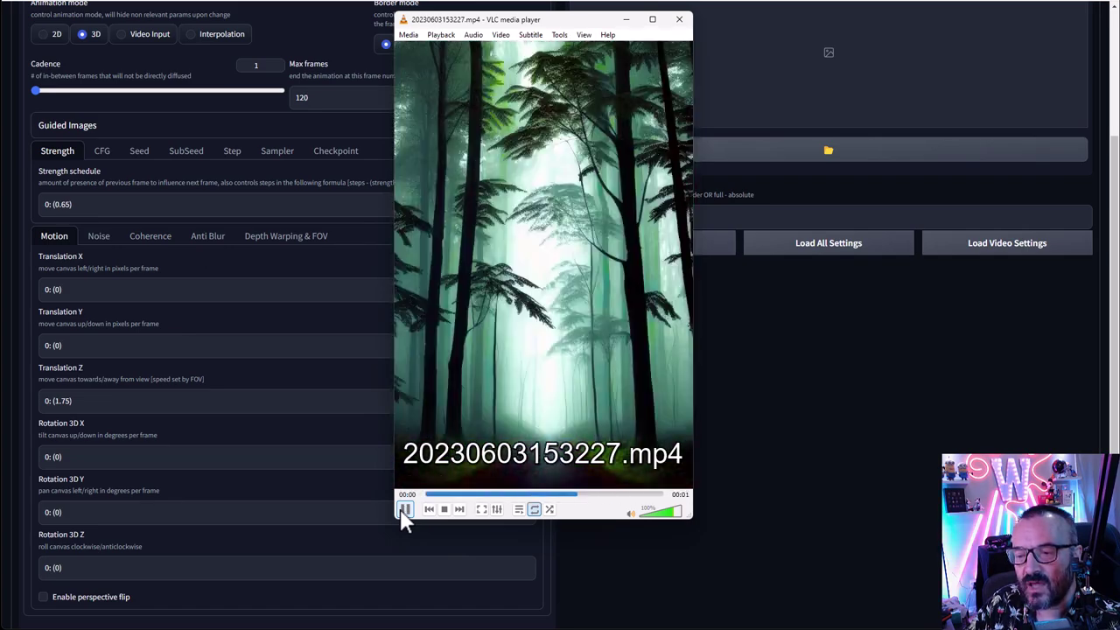
pyautogui.click(404, 510)
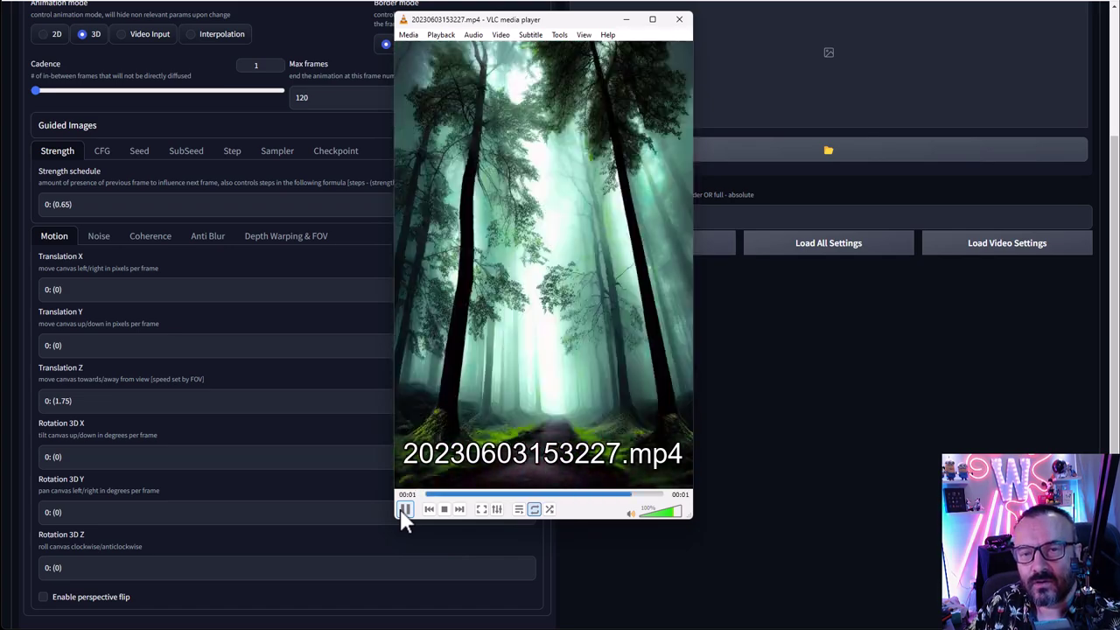
pyautogui.click(679, 19)
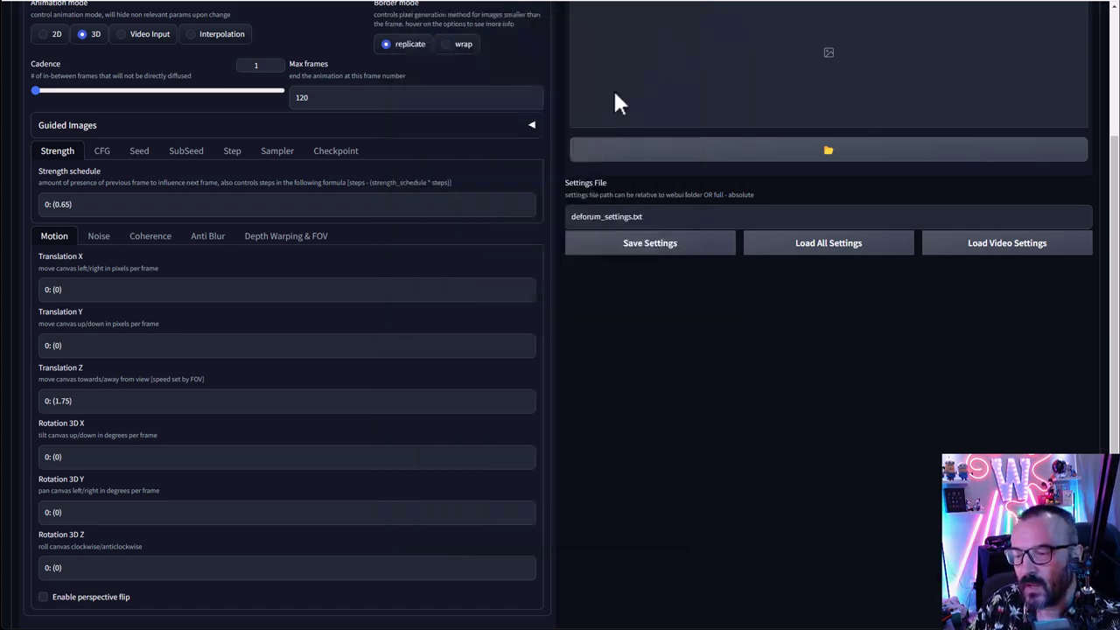
# Step: Examine the strength schedule's syntax, with its frame number and the strength value in parentheses
pyautogui.click(73, 204)
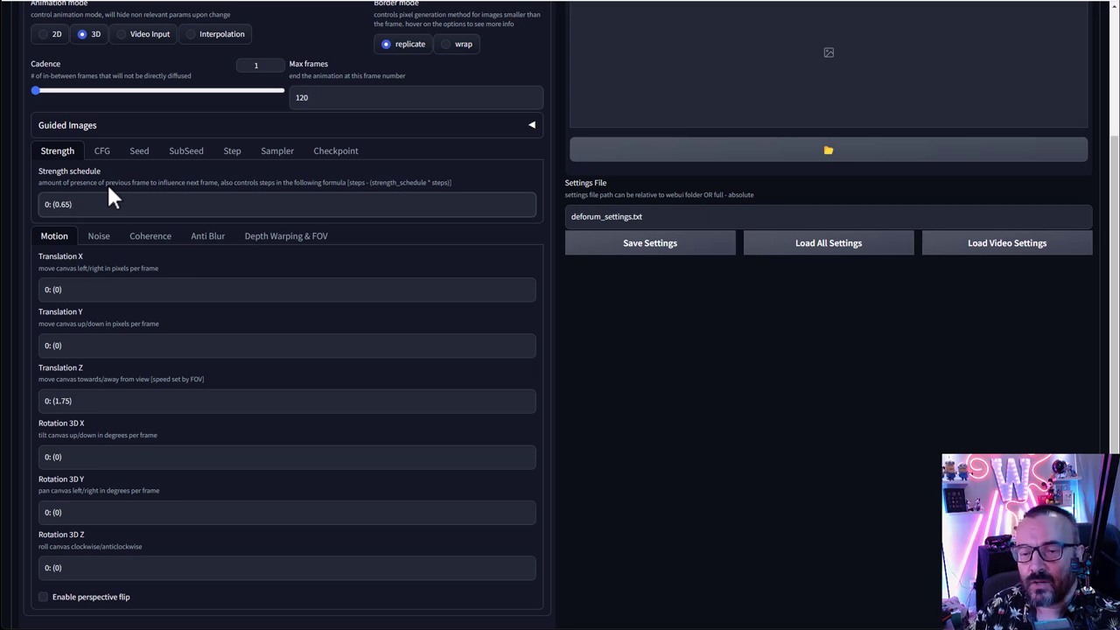
pyautogui.doubleClick(46, 205)
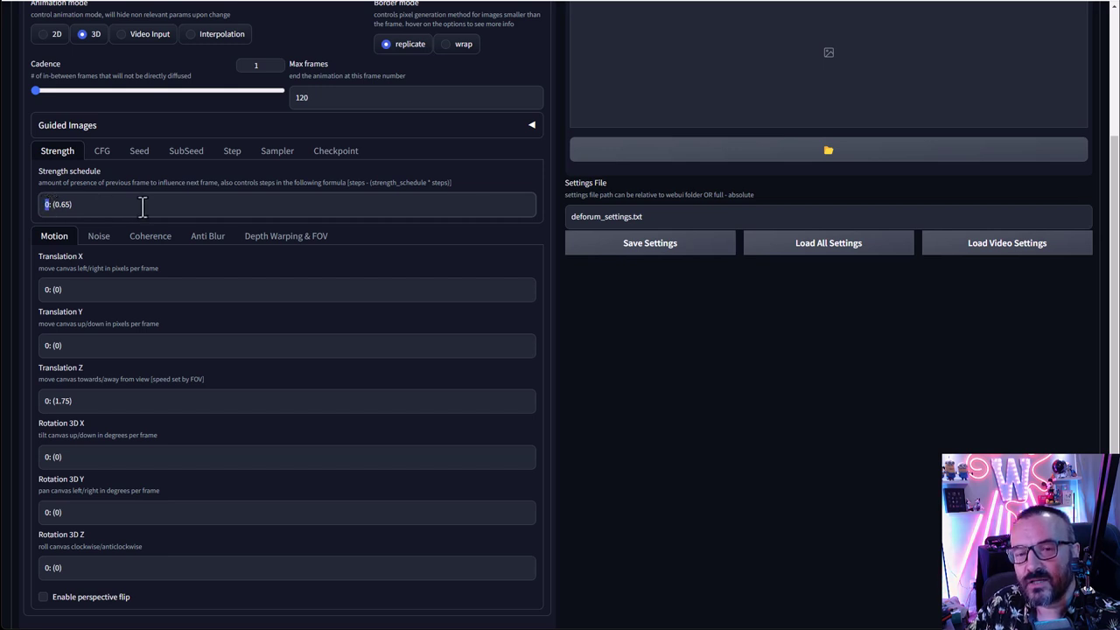
pyautogui.click(74, 204)
pyautogui.moveTo(74, 204); pyautogui.dragTo(47, 204)
pyautogui.click(40, 206)
pyautogui.moveTo(70, 204); pyautogui.dragTo(52, 204)
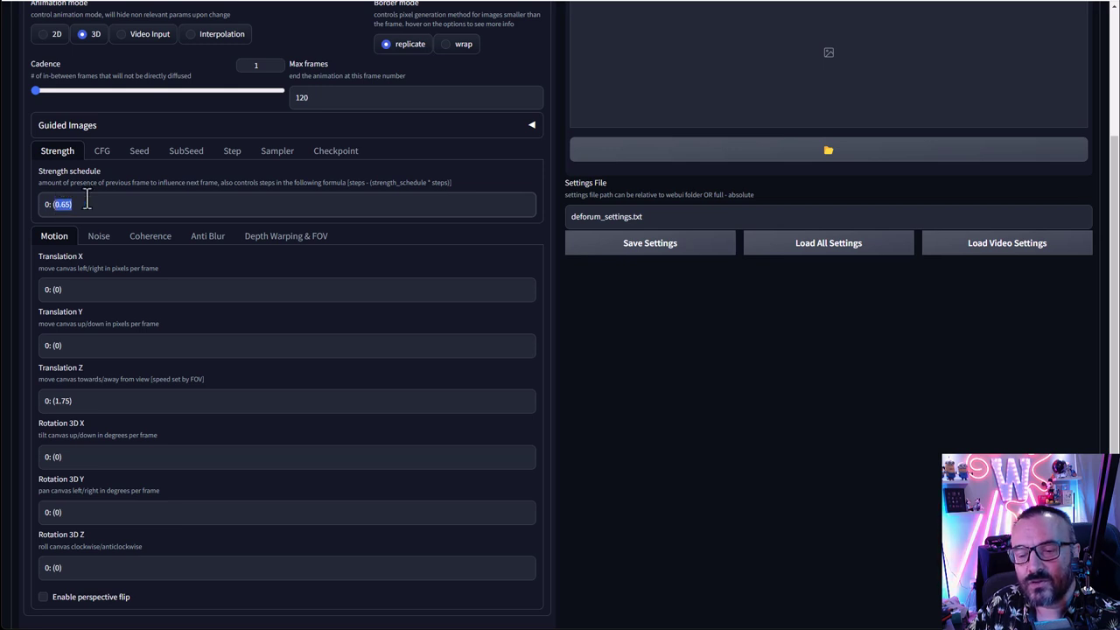
pyautogui.click(86, 200)
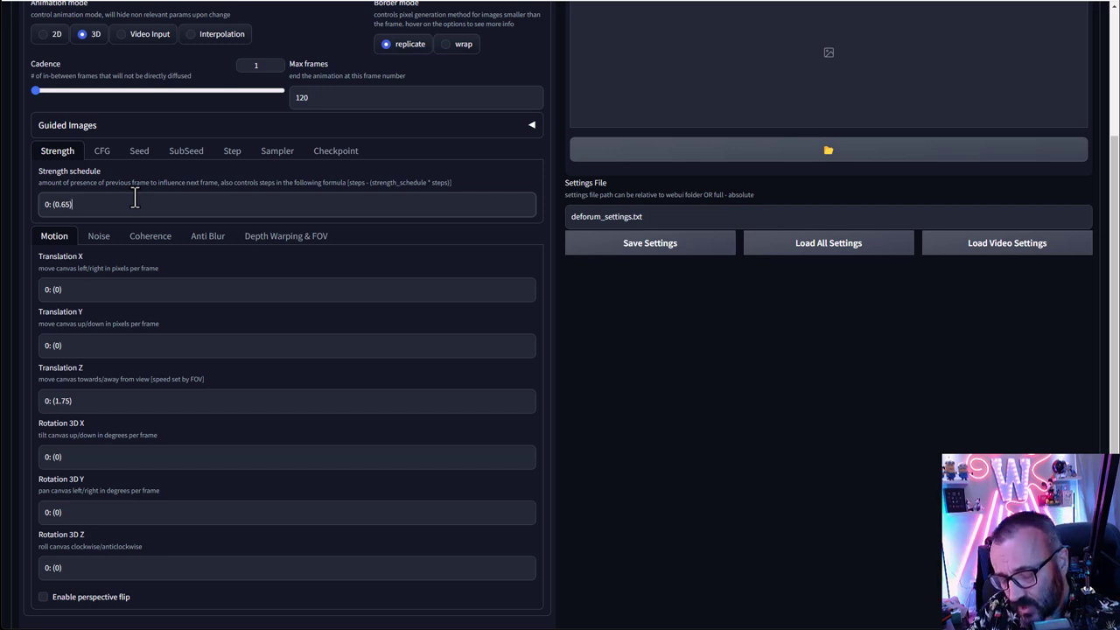
# Step: Begin a second strength schedule entry at frame 12, and set the output video's frame rate to 12 FPS
pyautogui.write(', 1')
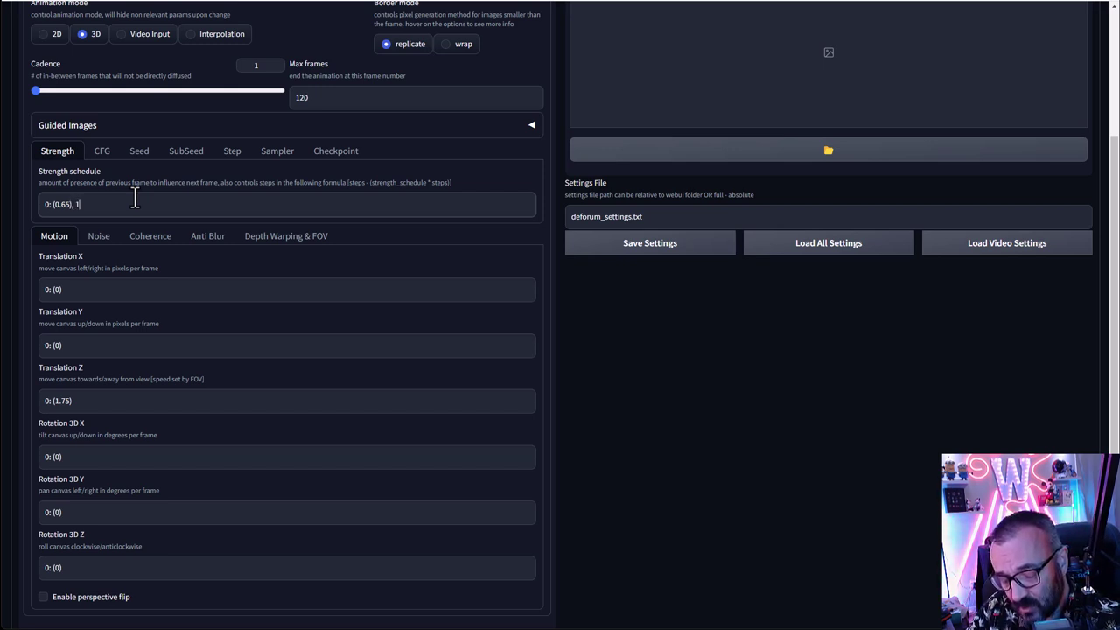
pyautogui.write('2')
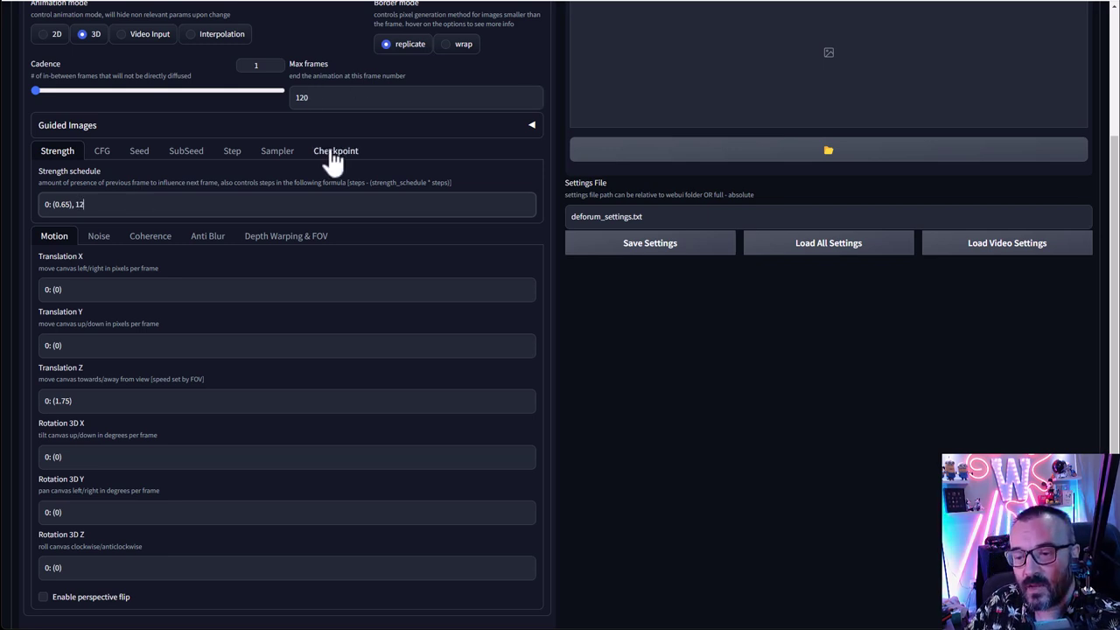
pyautogui.scroll(2, 370, 96)
pyautogui.click(362, 102)
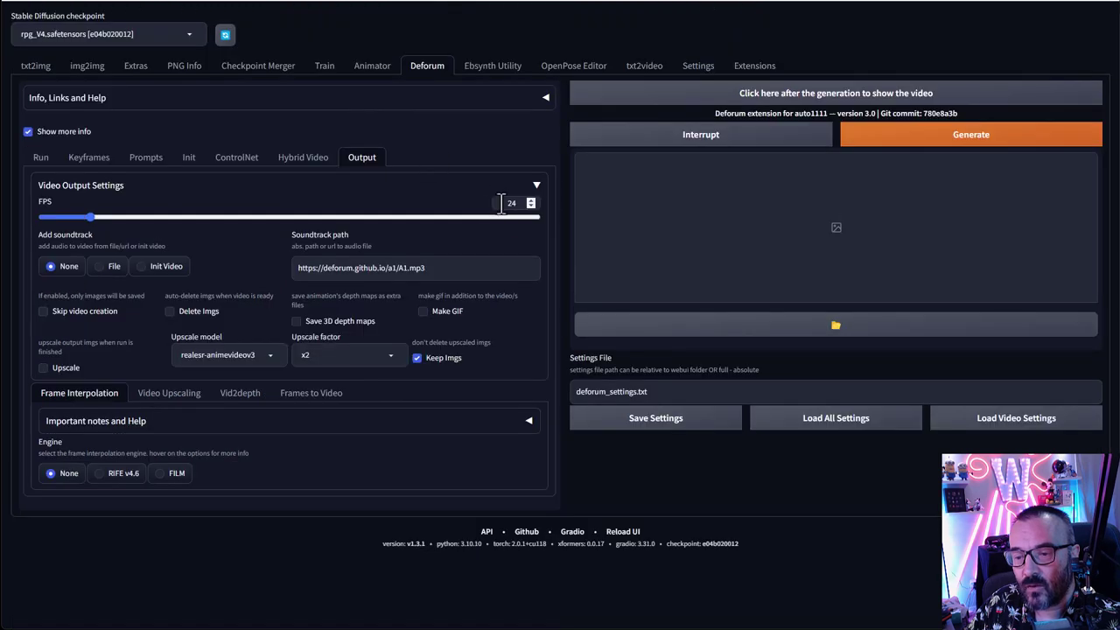
pyautogui.write('12')
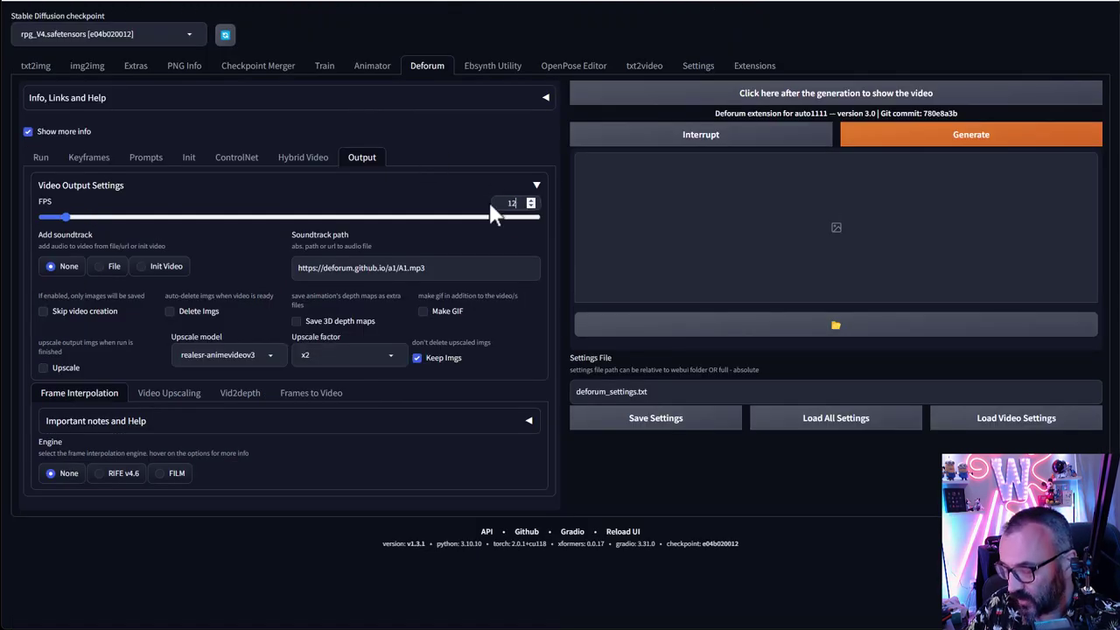
# Step: Complete the frame 12 entry in the keyframe strength schedule with a strength of 0.5
pyautogui.click(79, 162)
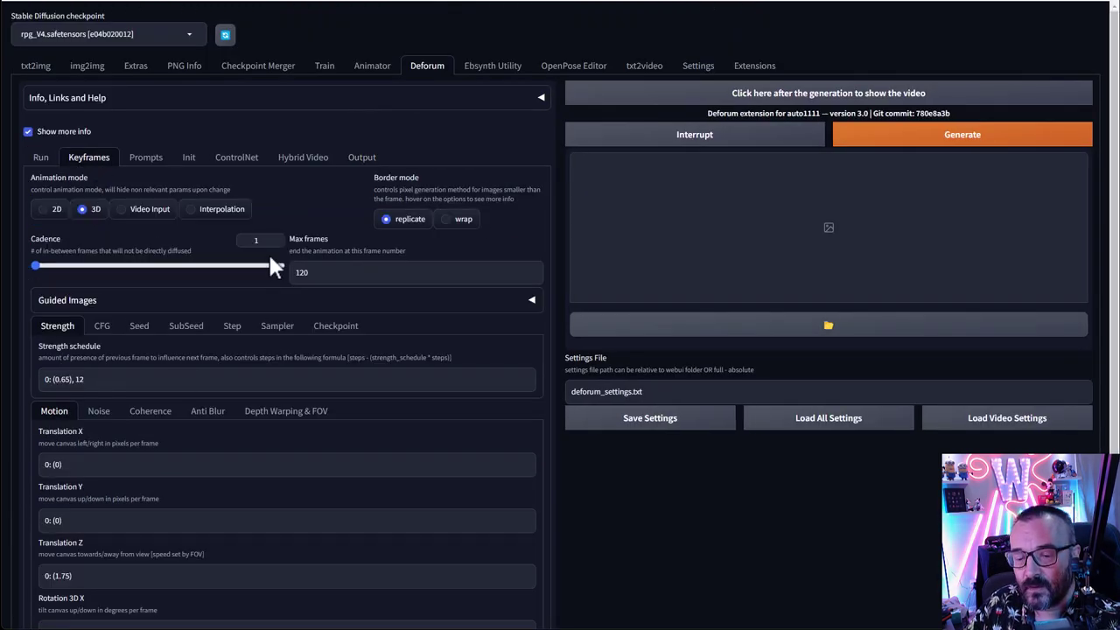
pyautogui.scroll(-1, 254, 258)
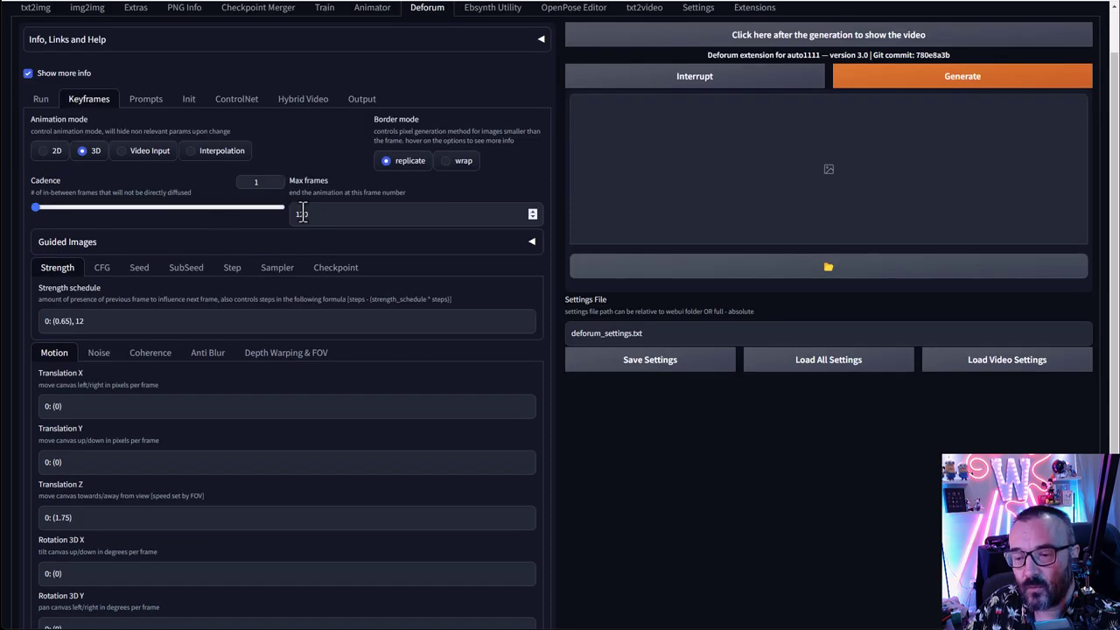
pyautogui.scroll(-1, 93, 262)
pyautogui.click(94, 262)
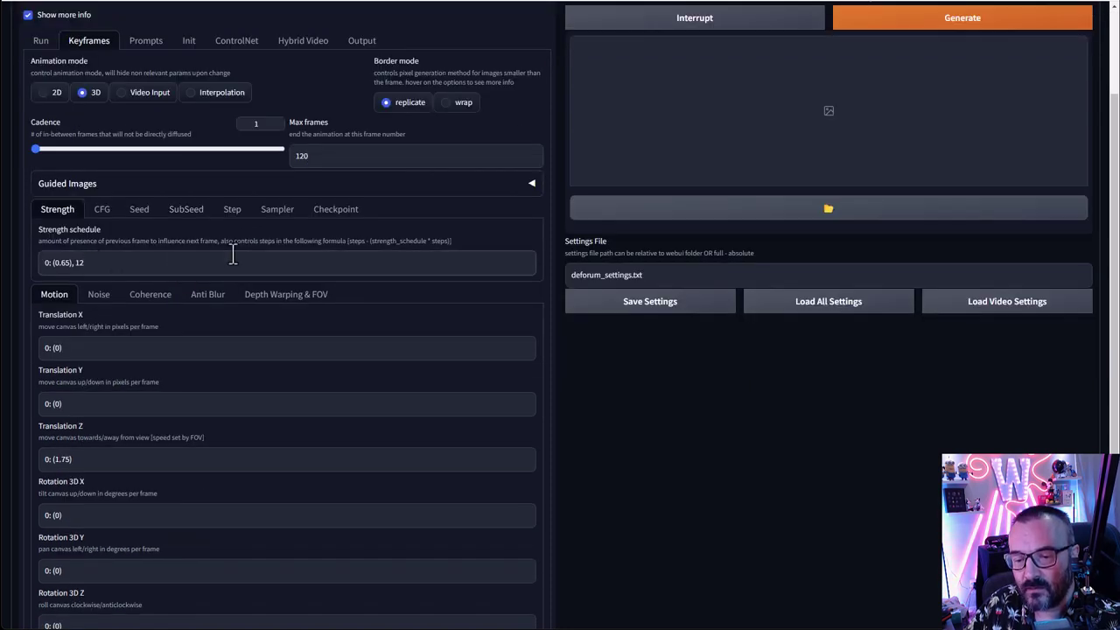
pyautogui.write(':(')
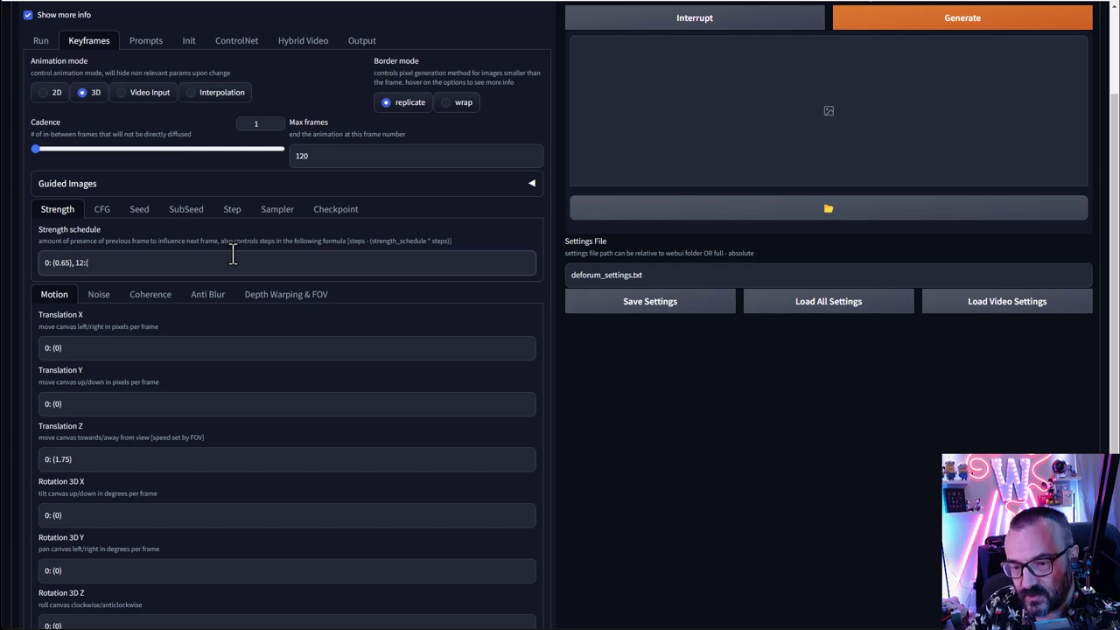
pyautogui.write('0.5)')
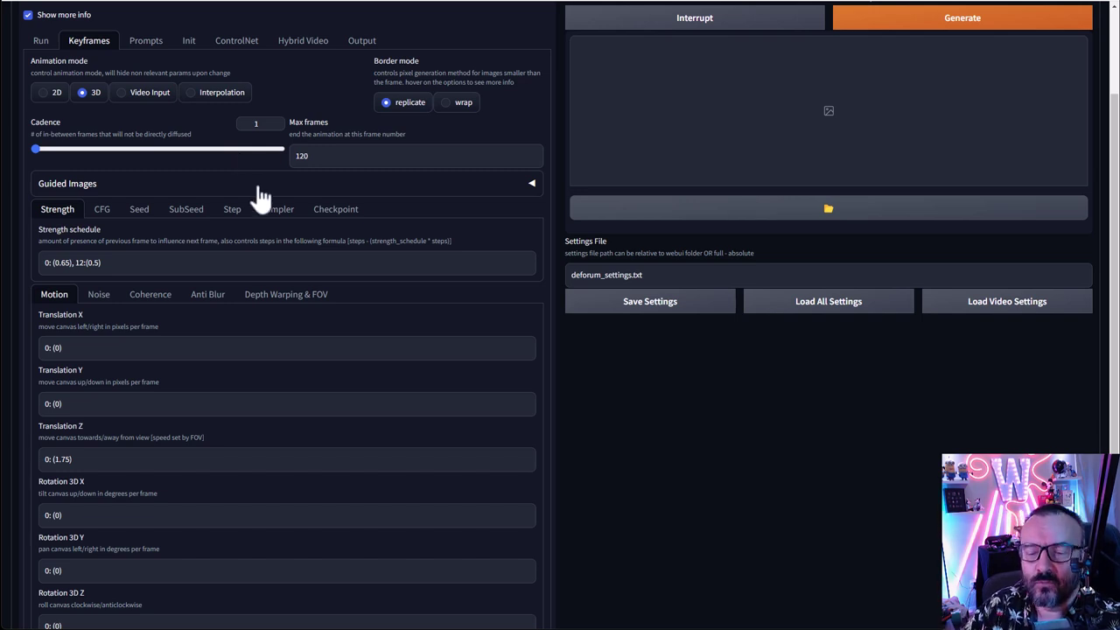
# Step: Insert a frame 10 entry of 0.65 between the two existing entries, making the strength schedule "0: (0.65),10:(0.65), 12:(0.5)"
pyautogui.click(163, 261)
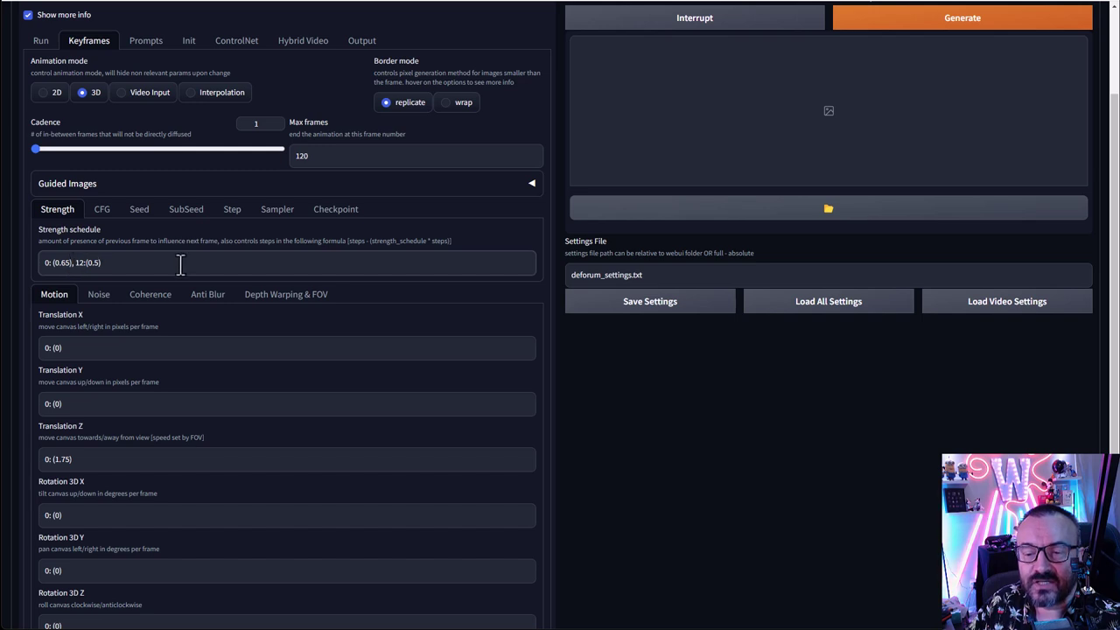
pyautogui.click(78, 267)
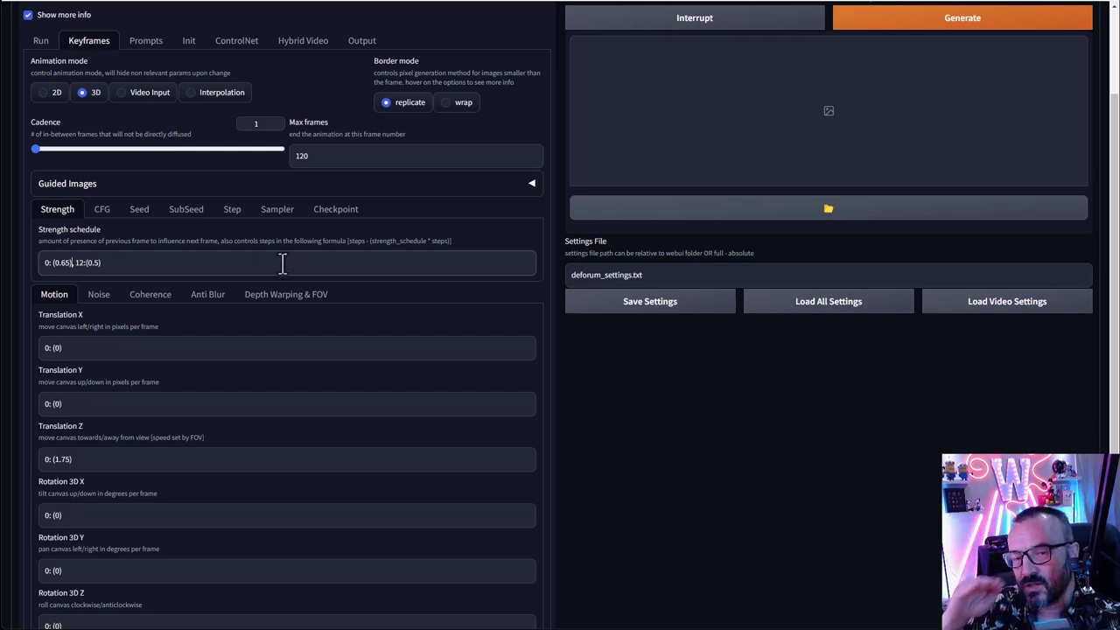
pyautogui.write(',10')
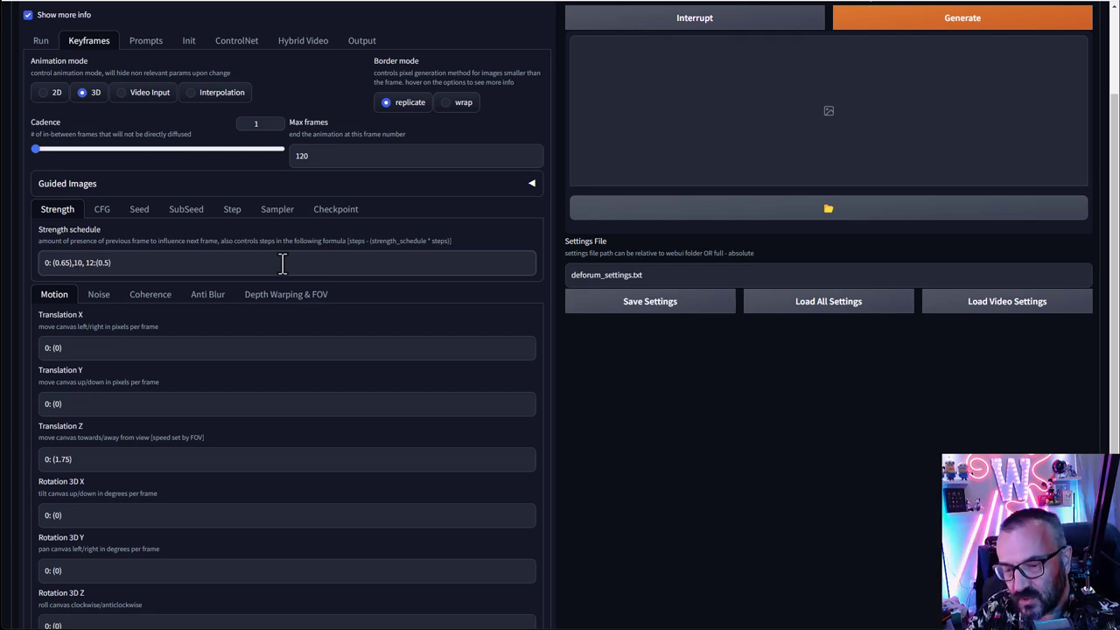
pyautogui.write(':(')
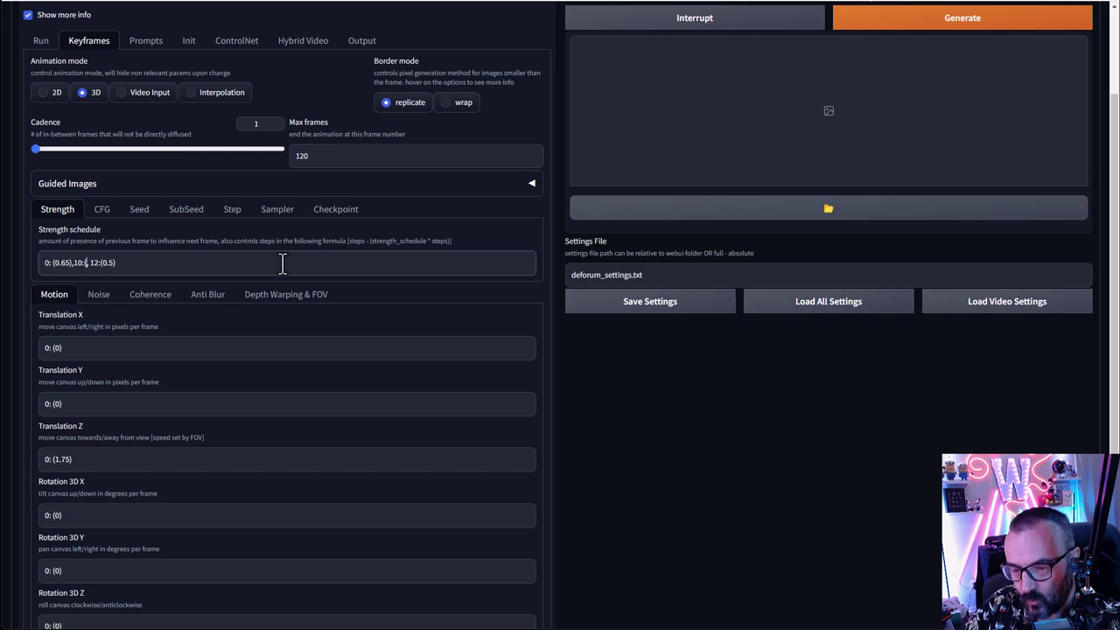
pyautogui.write('0.65')
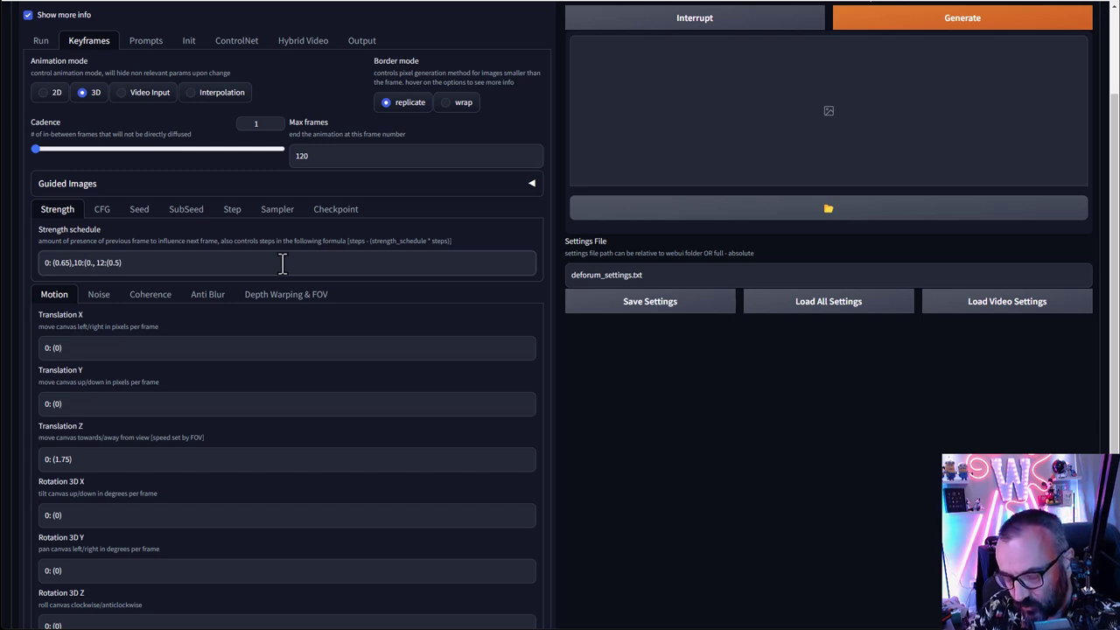
pyautogui.write('),')
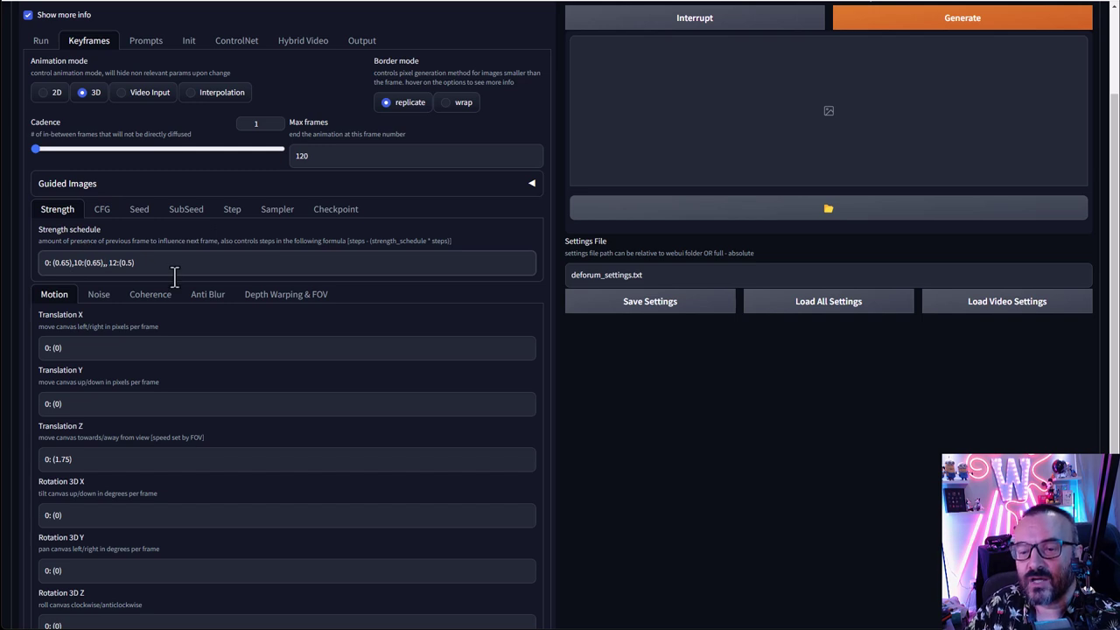
pyautogui.press('Delete')
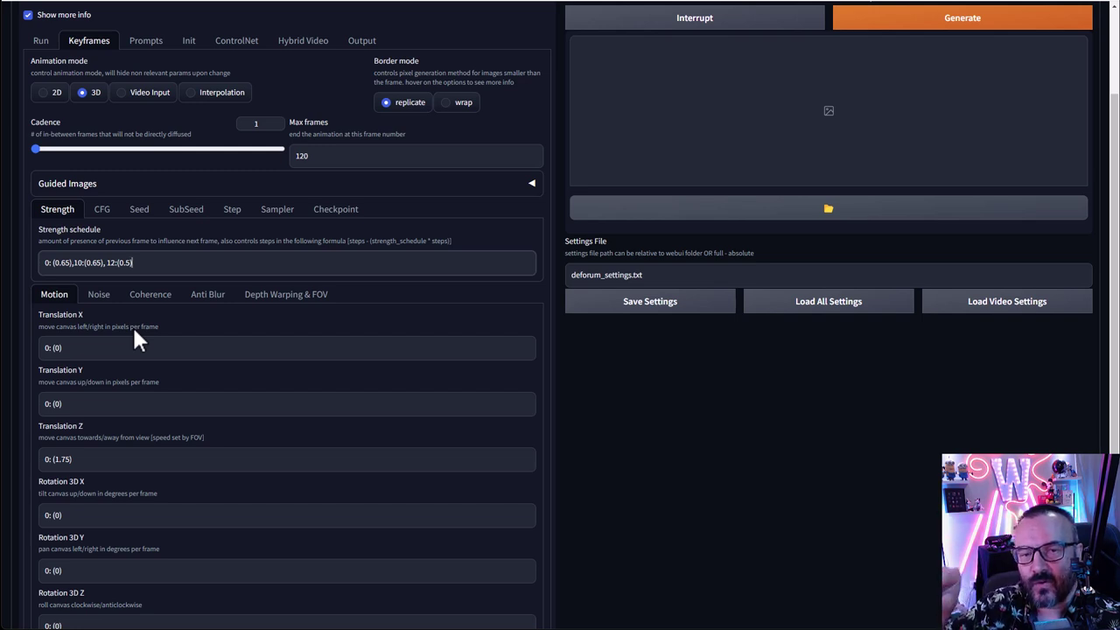
# Step: Switch to img2img and load the misty forest path picture as its source image
pyautogui.scroll(-1, 135, 307)
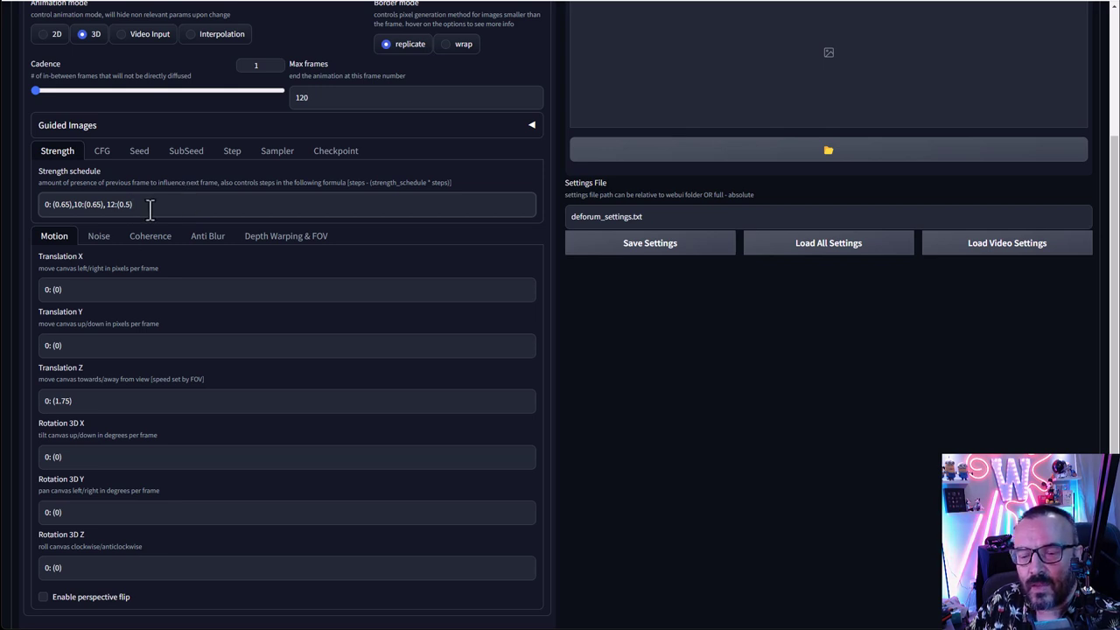
pyautogui.scroll(1, 150, 208)
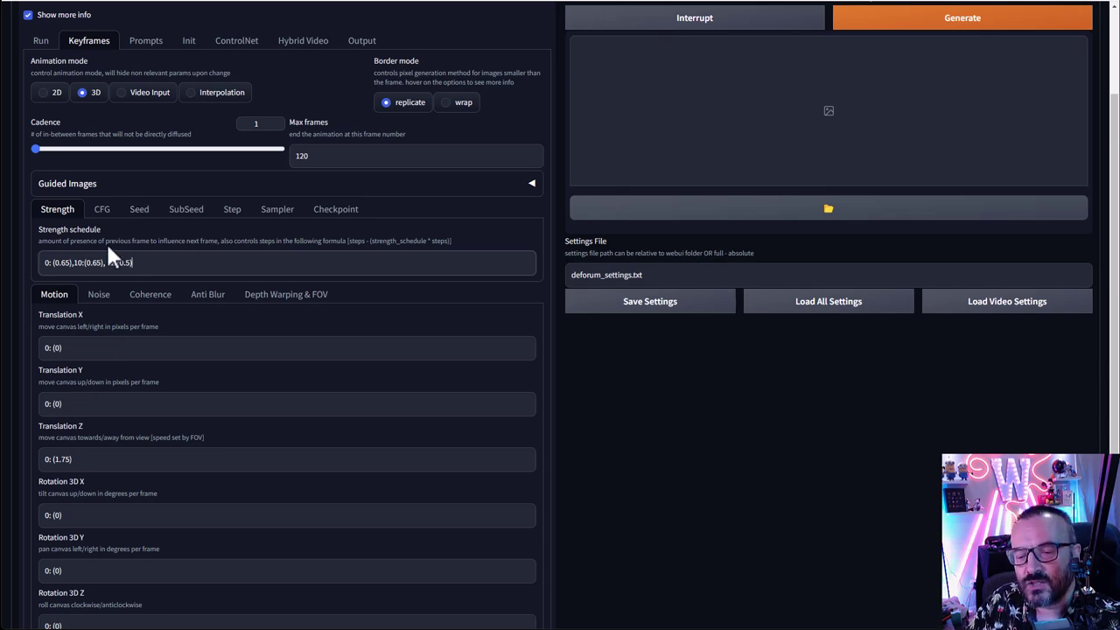
pyautogui.scroll(1, 107, 240)
pyautogui.scroll(1, 78, 97)
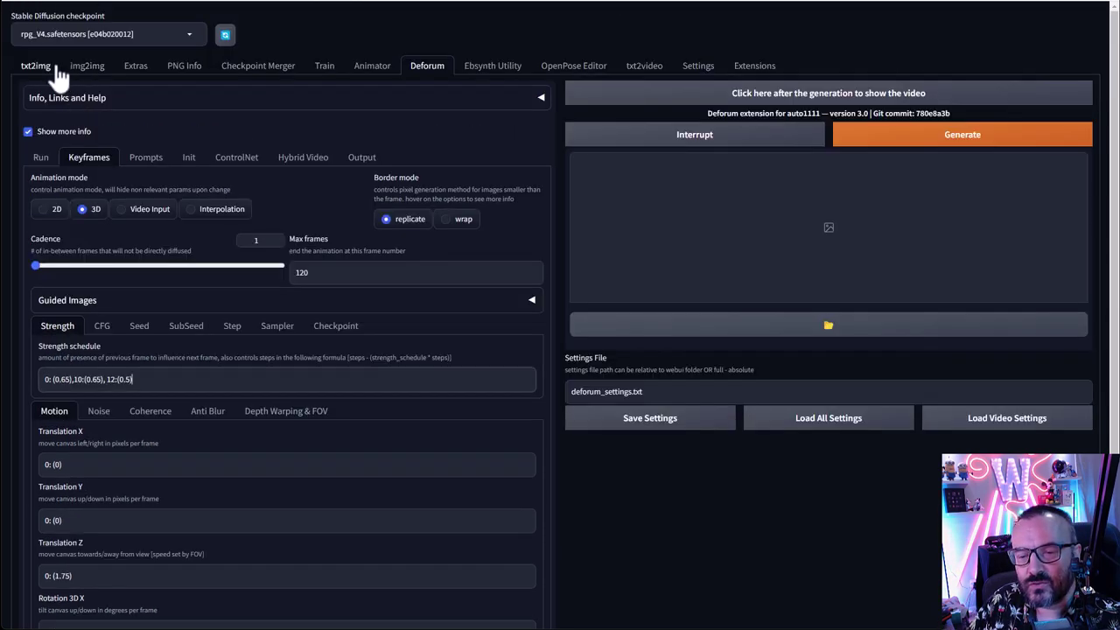
pyautogui.click(87, 67)
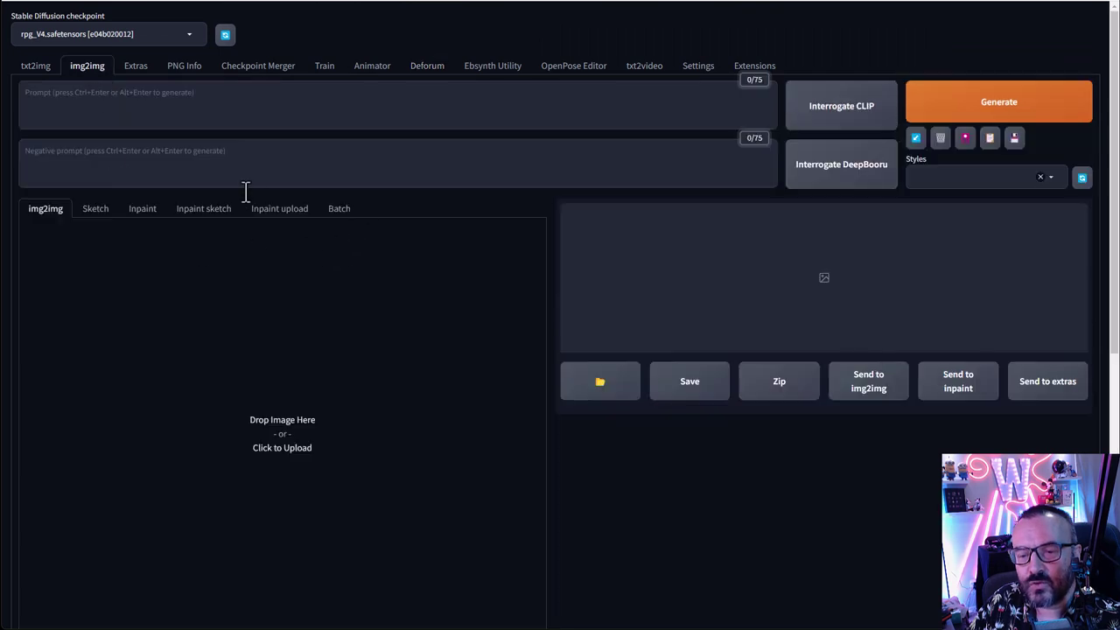
pyautogui.moveTo(0, 472); pyautogui.dragTo(180, 407)
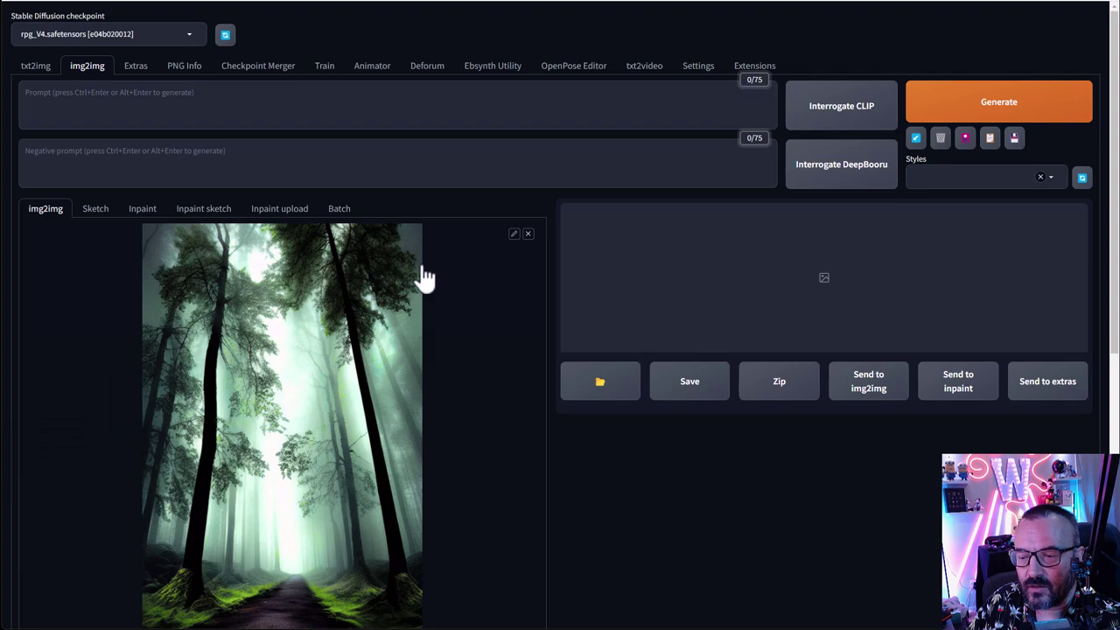
# Step: Set the img2img sampling method to DPM++ 2S a Karras and go to the empty prompt and negative prompt
pyautogui.scroll(-3, 325, 303)
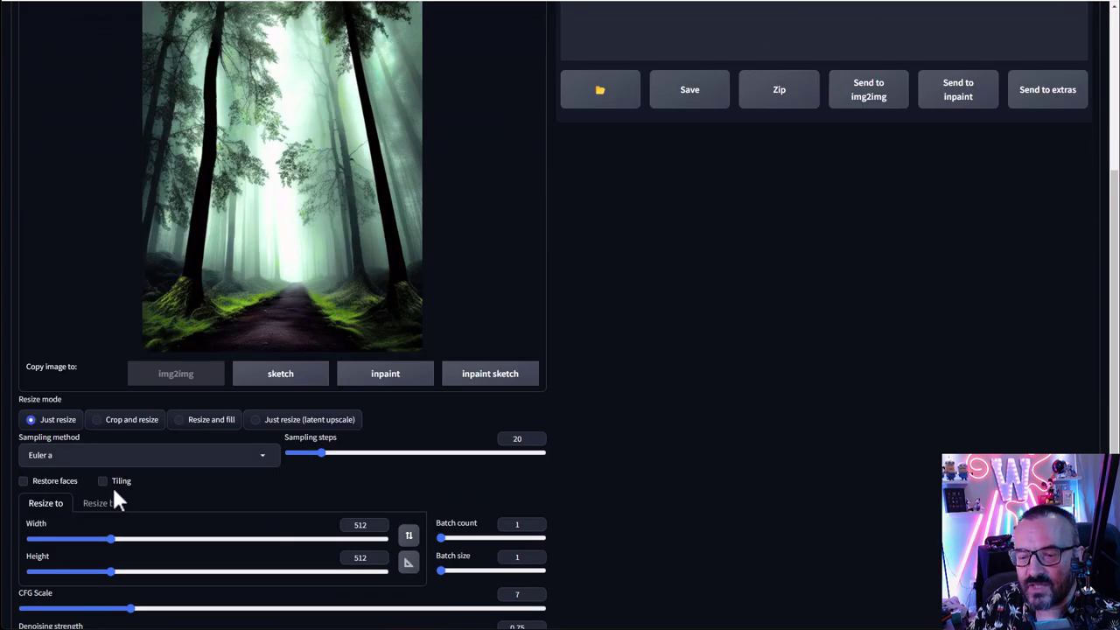
pyautogui.click(205, 455)
pyautogui.click(131, 387)
pyautogui.scroll(3, 415, 363)
pyautogui.click(253, 95)
pyautogui.click(250, 175)
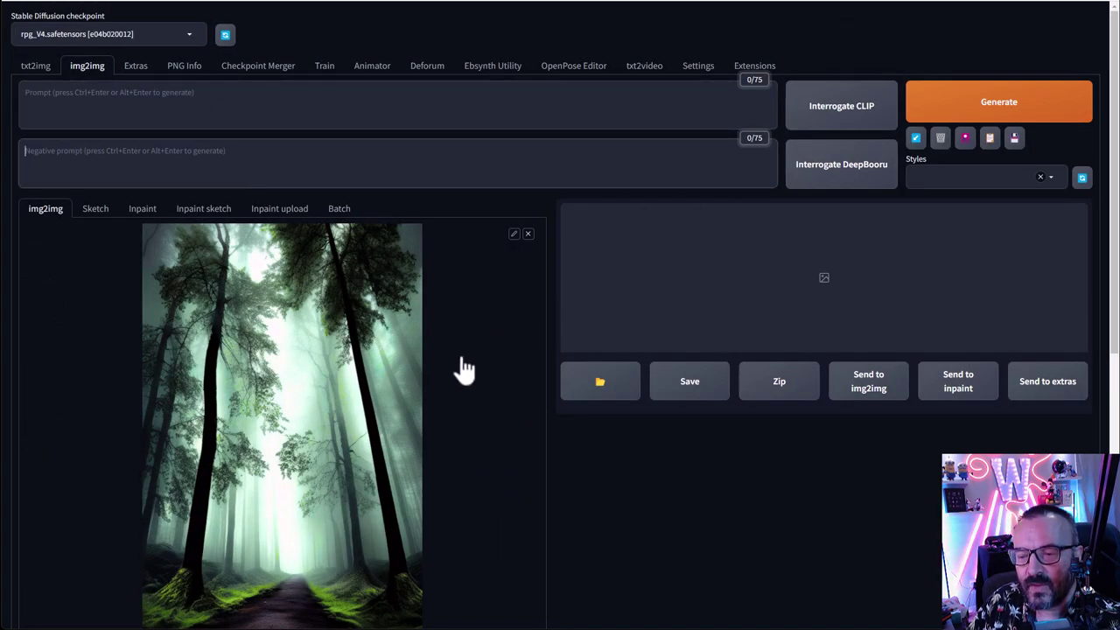
# Step: Examine img2img's denoising strength slider in relation to the loaded forest image
pyautogui.scroll(-3, 462, 370)
pyautogui.scroll(-1, 378, 532)
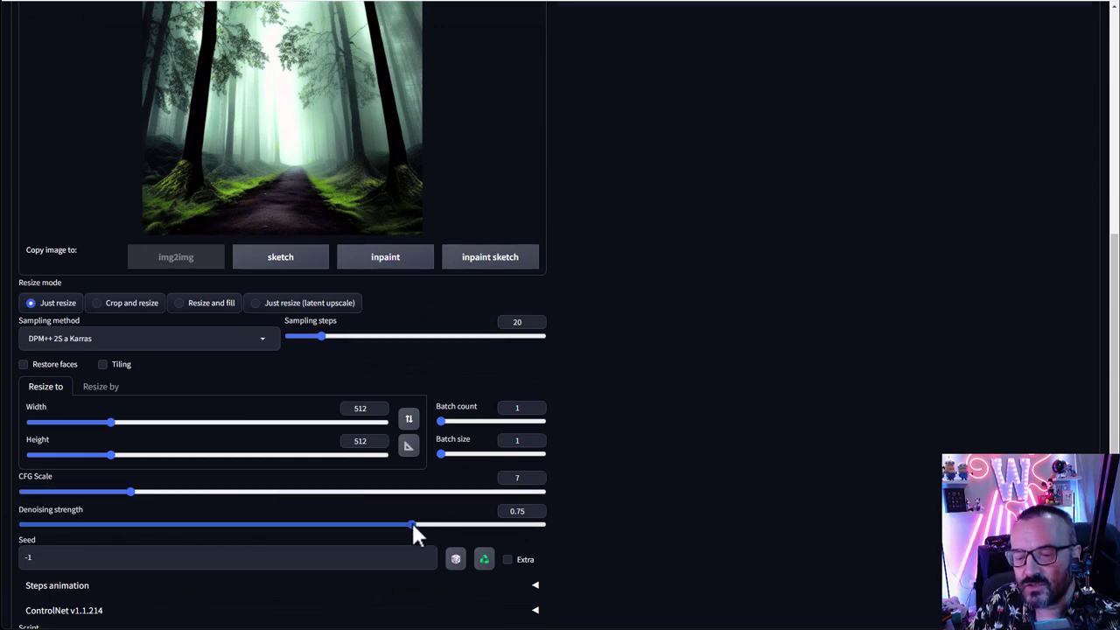
pyautogui.moveTo(411, 521)
pyautogui.mouseDown()
pyautogui.moveTo(79, 521)
pyautogui.moveTo(417, 523)
pyautogui.mouseUp()
pyautogui.scroll(5, 372, 367)
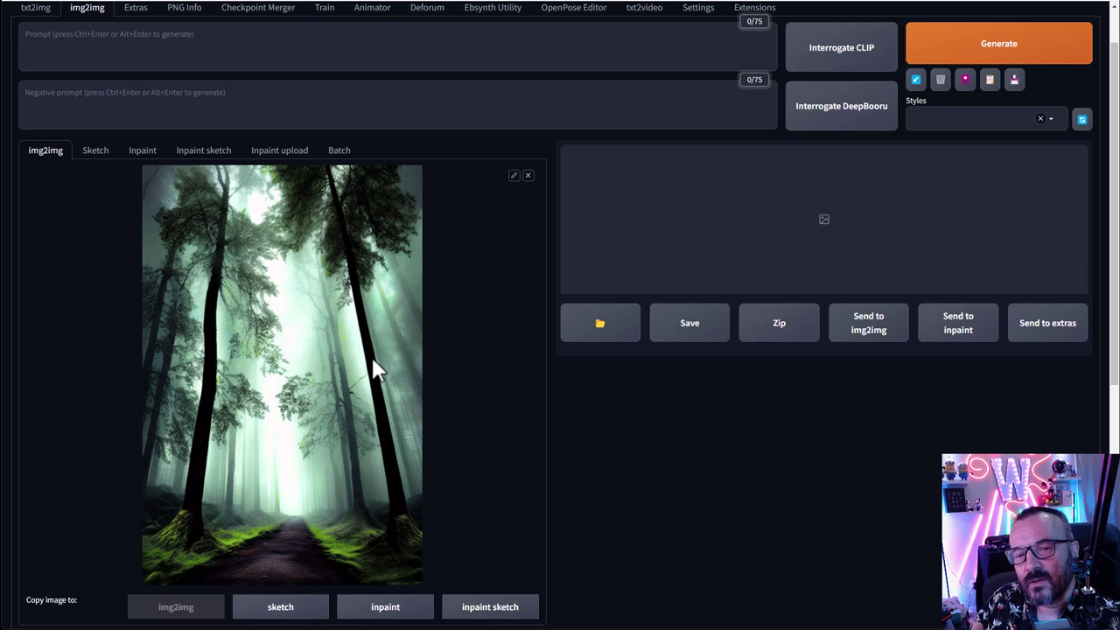
pyautogui.scroll(1, 385, 315)
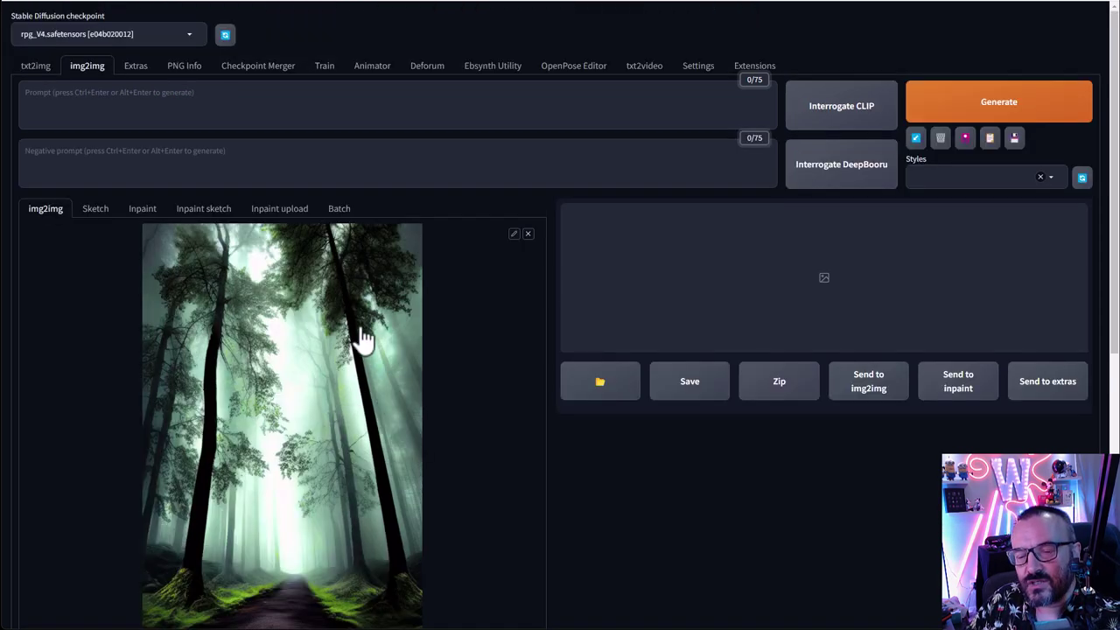
pyautogui.scroll(-3, 430, 431)
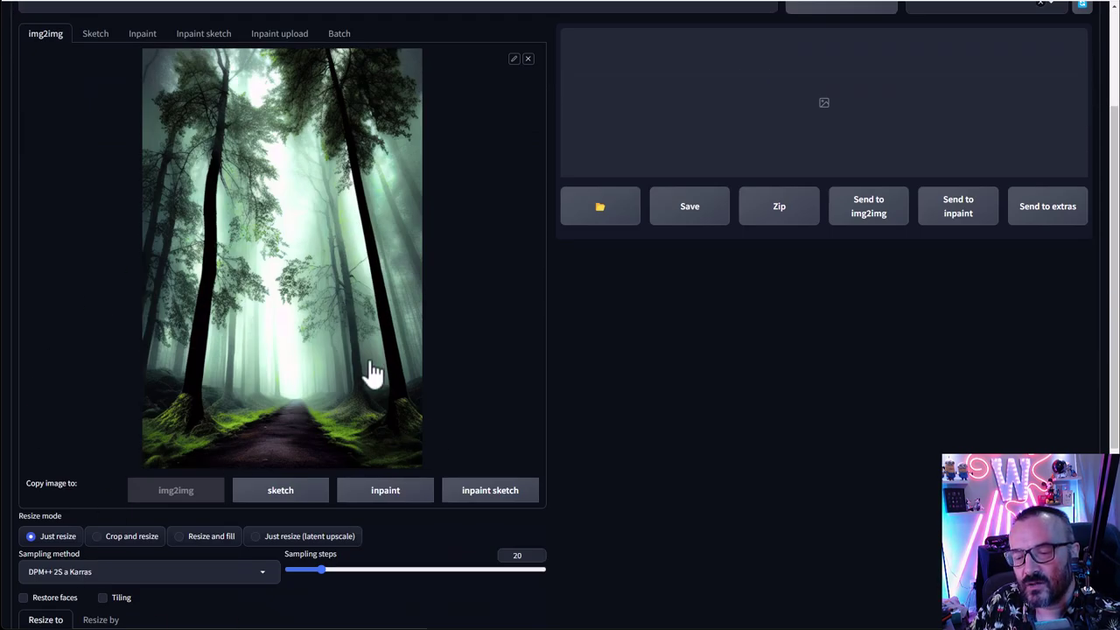
pyautogui.scroll(3, 370, 375)
# Step: Return to Deforum's keyframe settings, check the CFG scale schedule's recommended range, and open the seed behavior settings
pyautogui.click(425, 70)
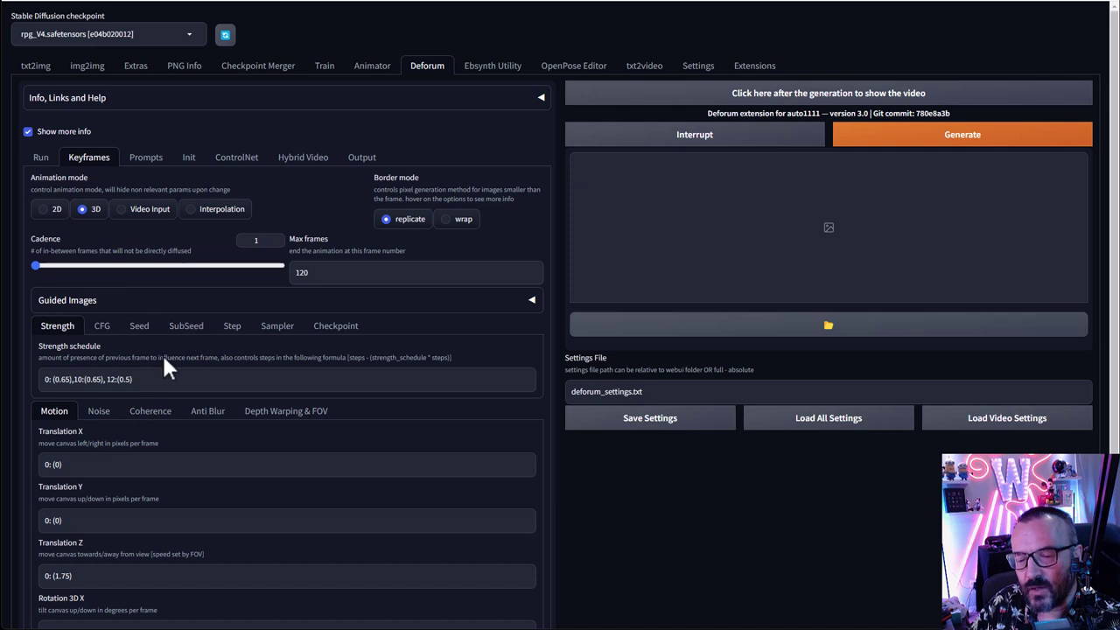
pyautogui.scroll(-1, 162, 357)
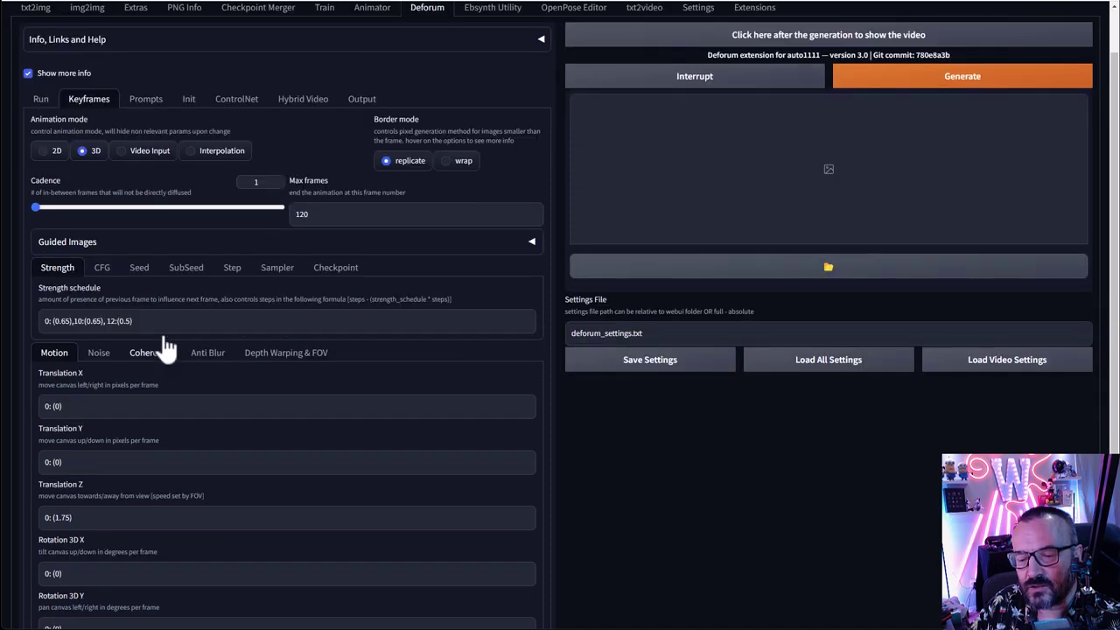
pyautogui.click(101, 271)
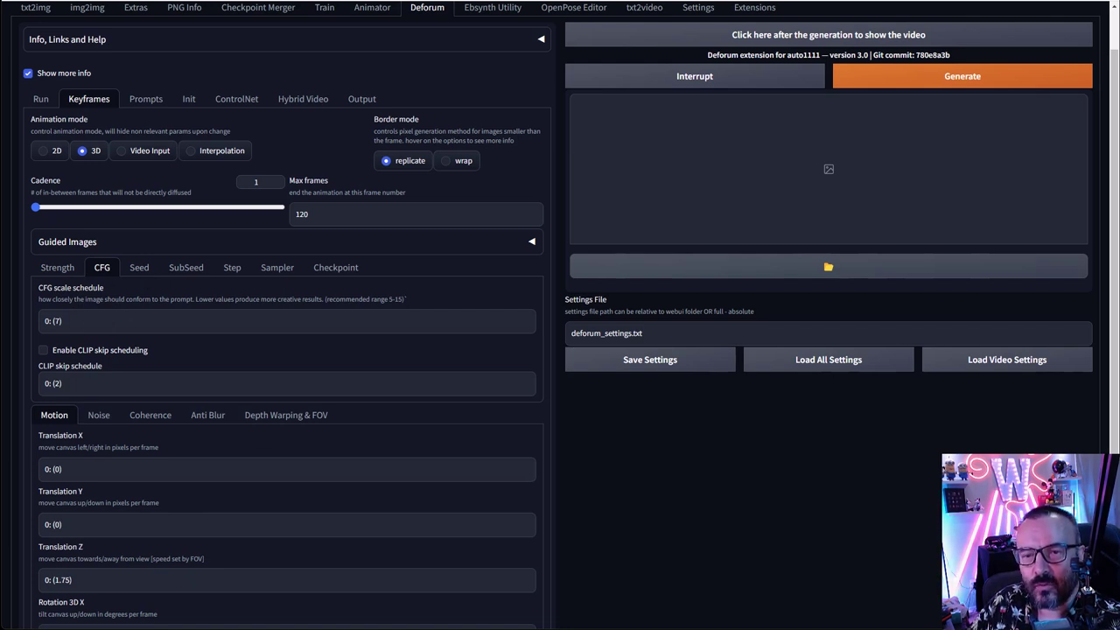
pyautogui.scroll(1, 217, 365)
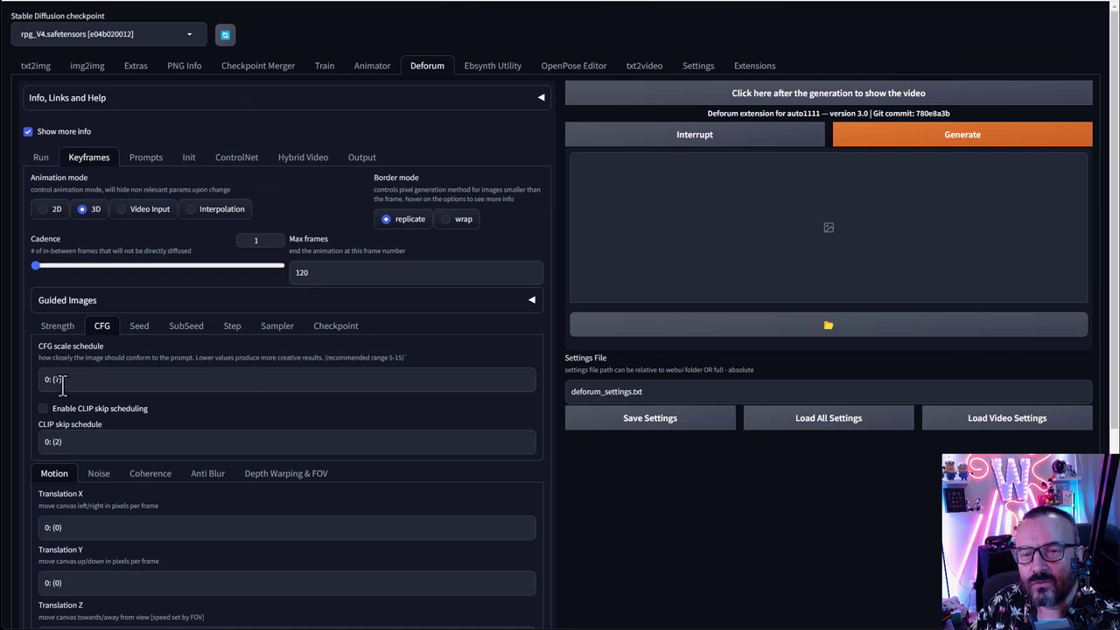
pyautogui.click(399, 360)
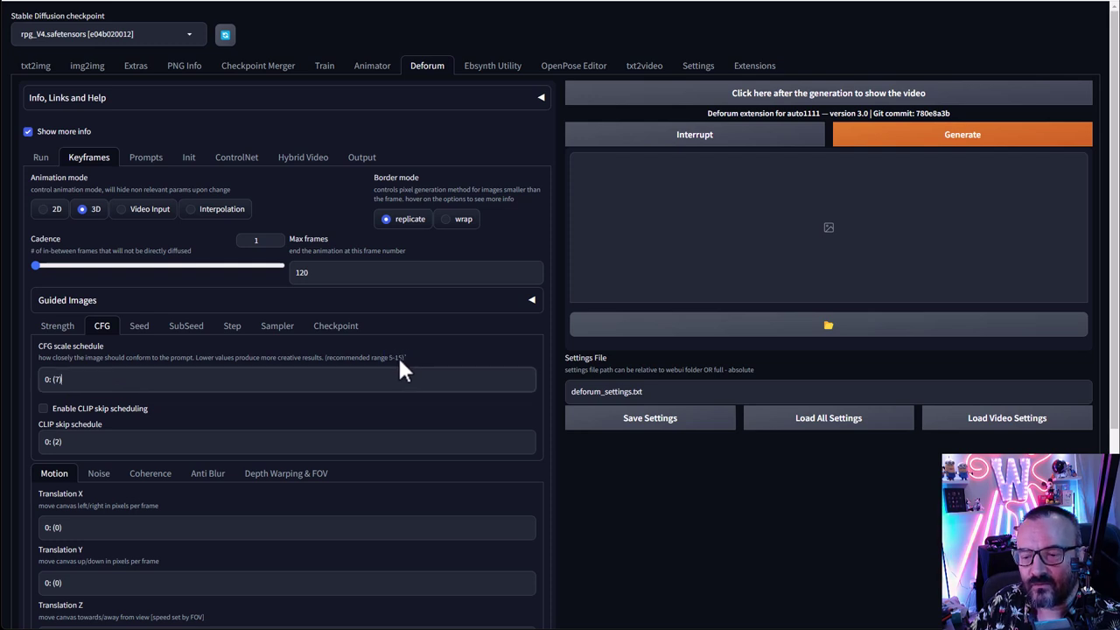
pyautogui.doubleClick(391, 358)
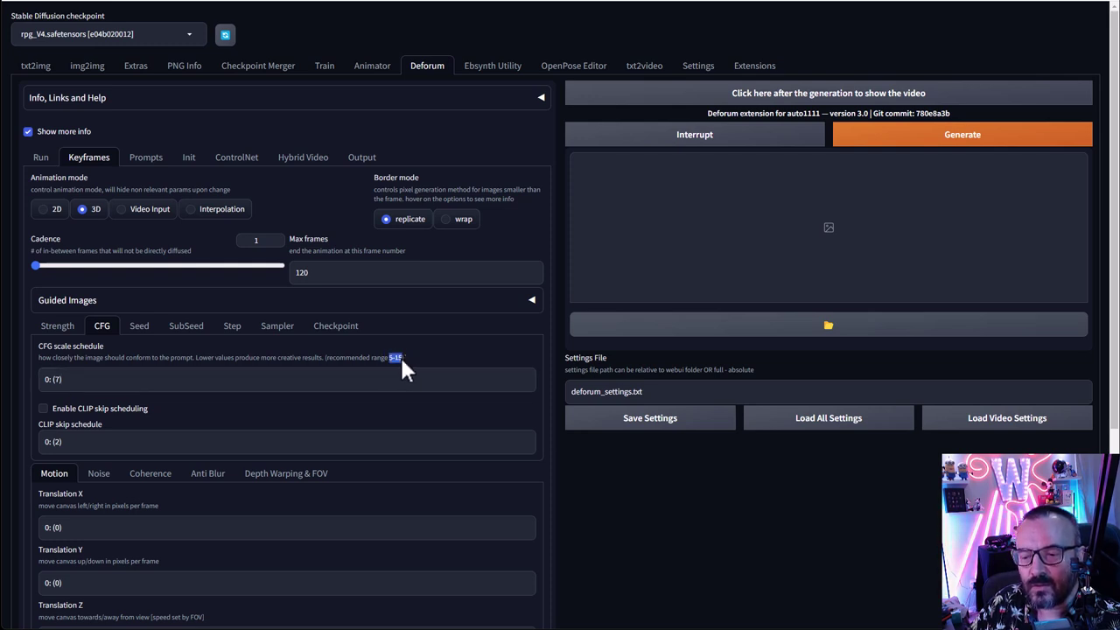
pyautogui.click(358, 358)
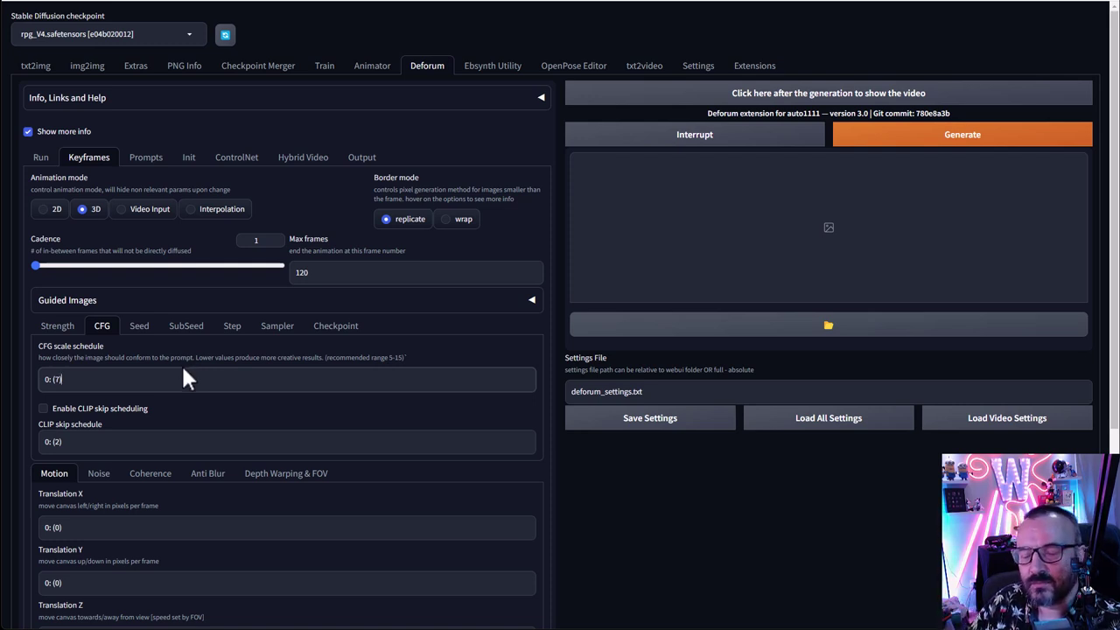
pyautogui.click(139, 331)
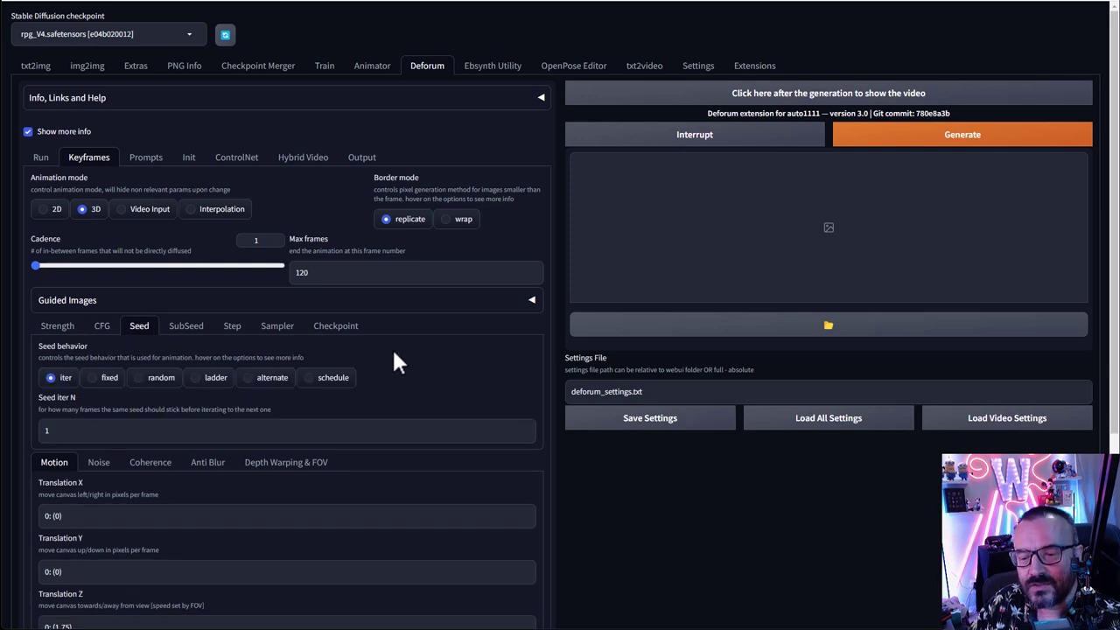
# Step: Try a Seed iter N of 10 and set it back to 1, keeping the iter seed behavior
pyautogui.scroll(-1, 100, 403)
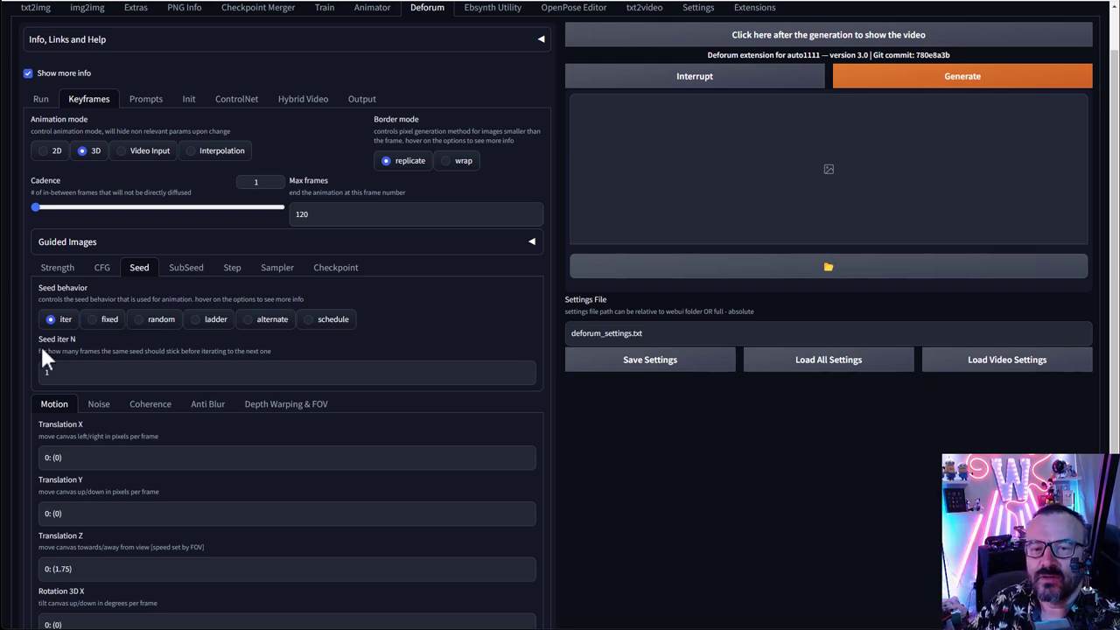
pyautogui.click(57, 372)
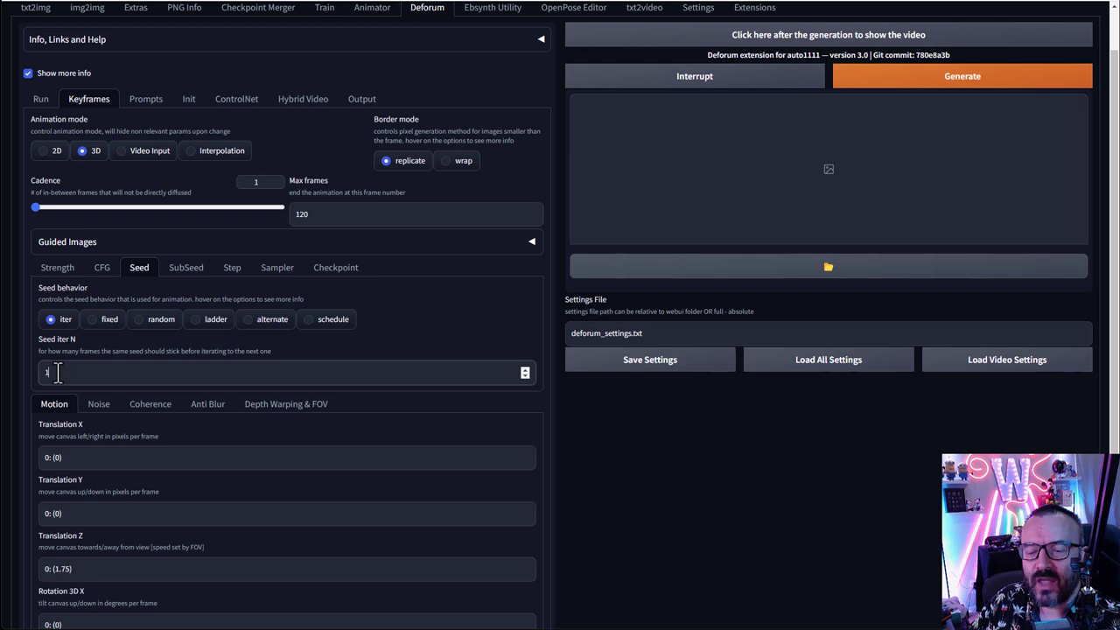
pyautogui.write('0')
pyautogui.moveTo(74, 373); pyautogui.dragTo(2, 378)
pyautogui.write('1')
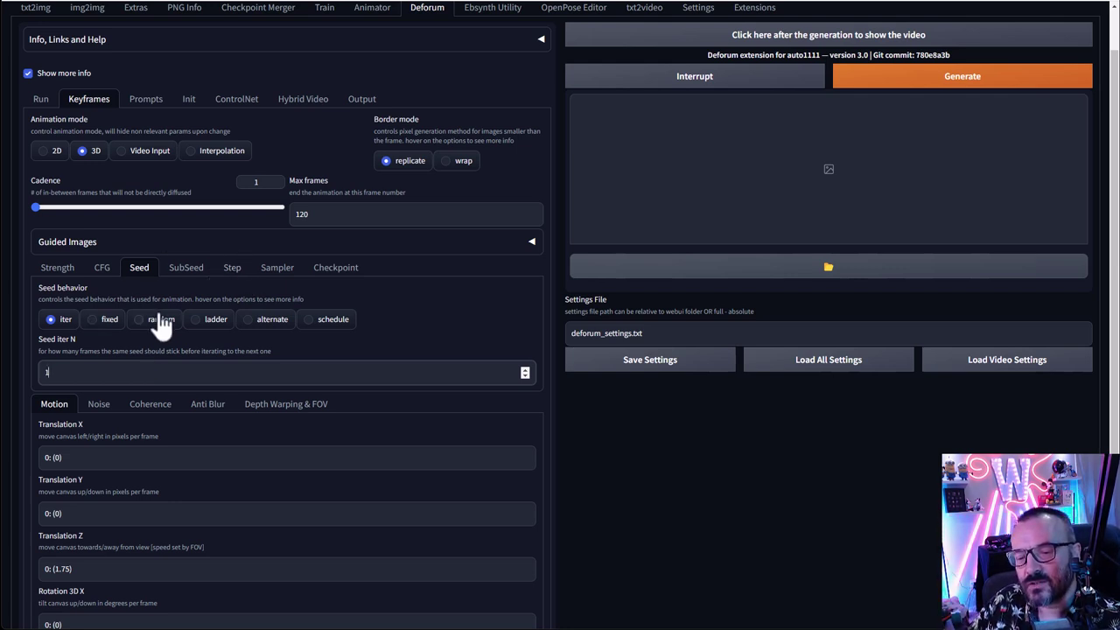
pyautogui.moveTo(162, 325)
pyautogui.click(196, 371)
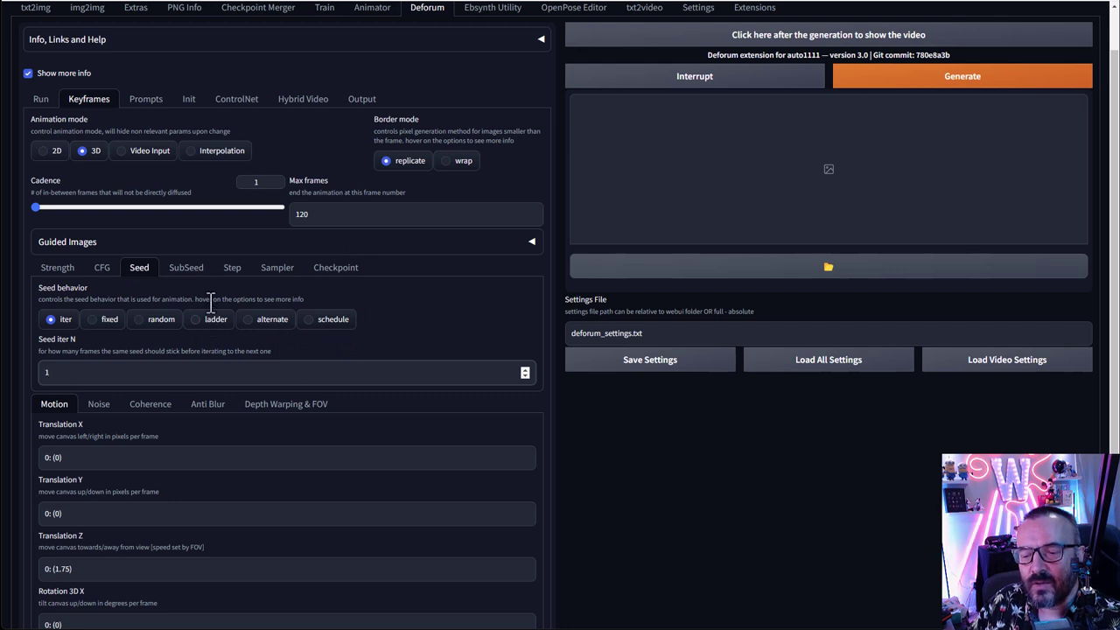
# Step: Check the animation's starting seed in the run settings and return to the keyframe seed behavior options
pyautogui.moveTo(63, 322)
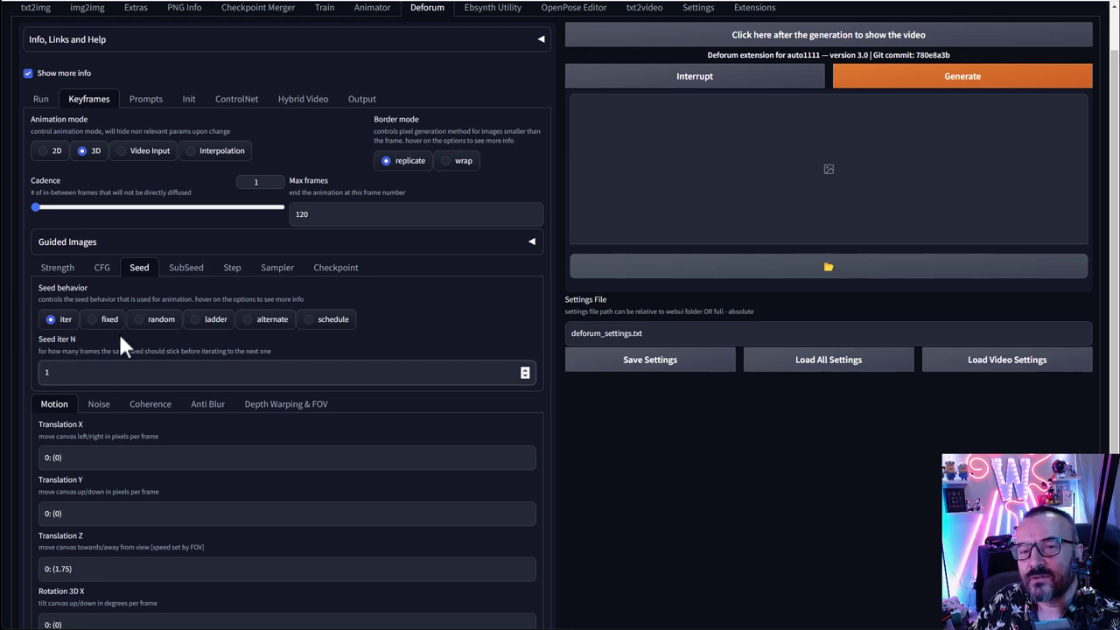
pyautogui.click(40, 99)
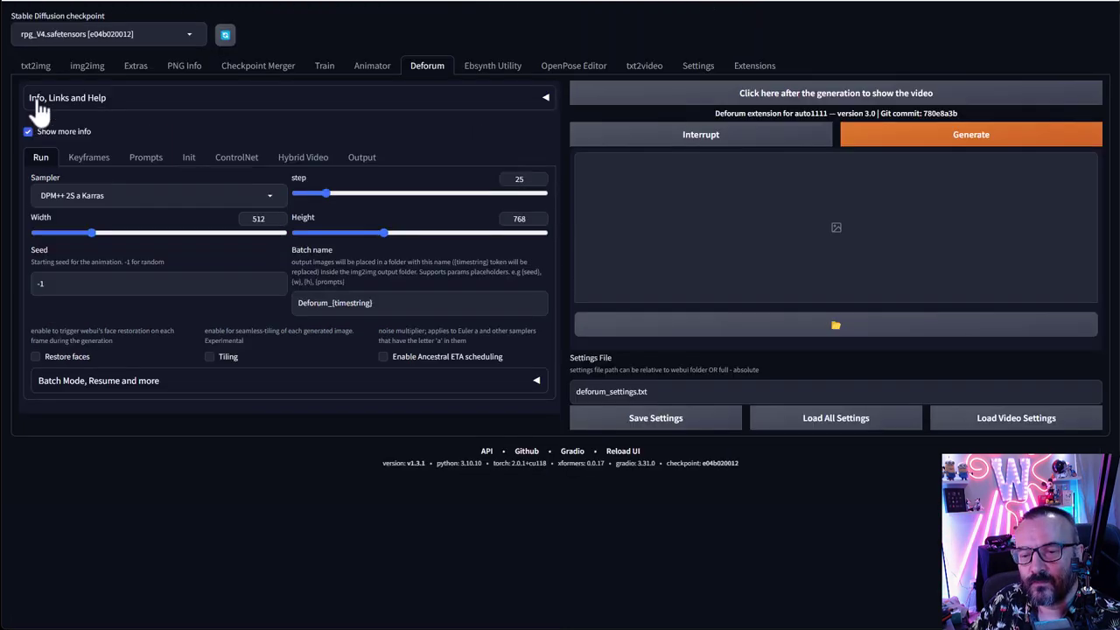
pyautogui.click(95, 287)
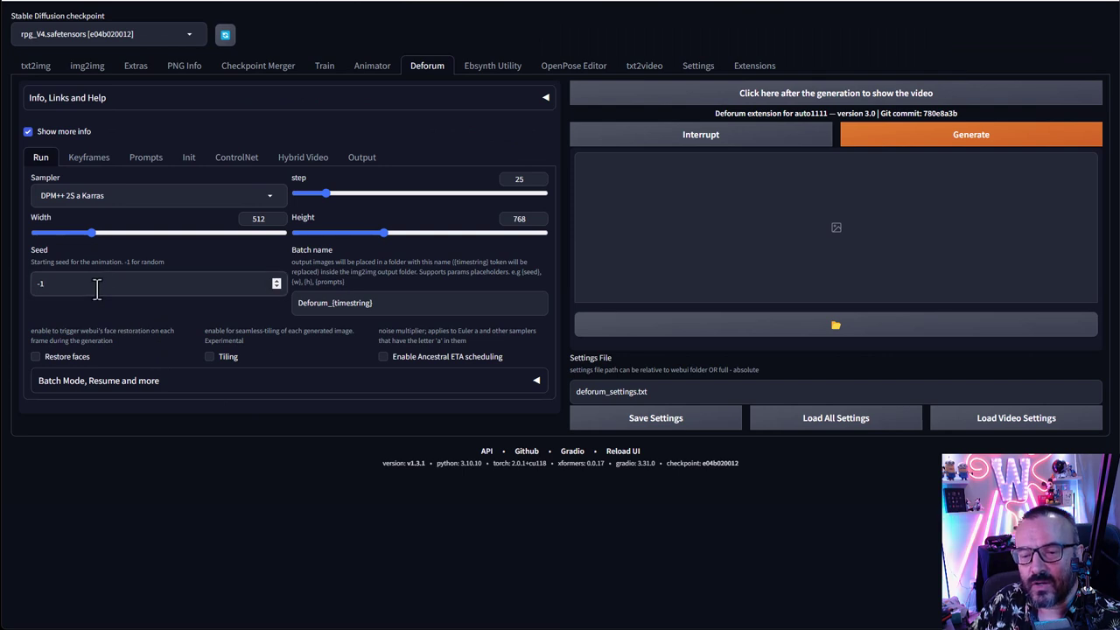
pyautogui.click(91, 159)
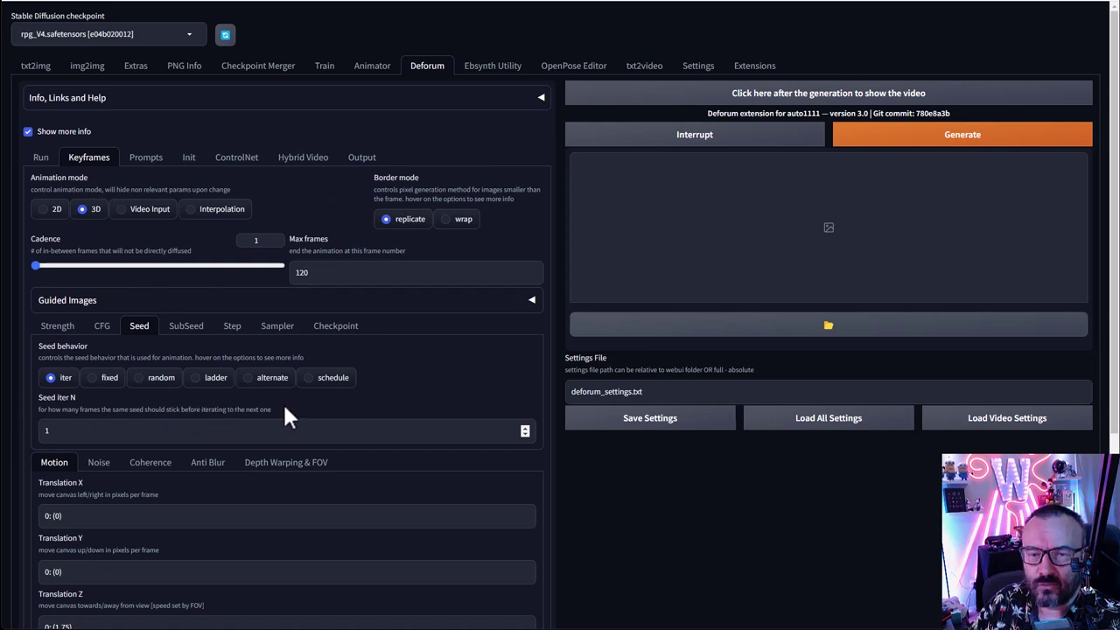
pyautogui.scroll(-1, 287, 417)
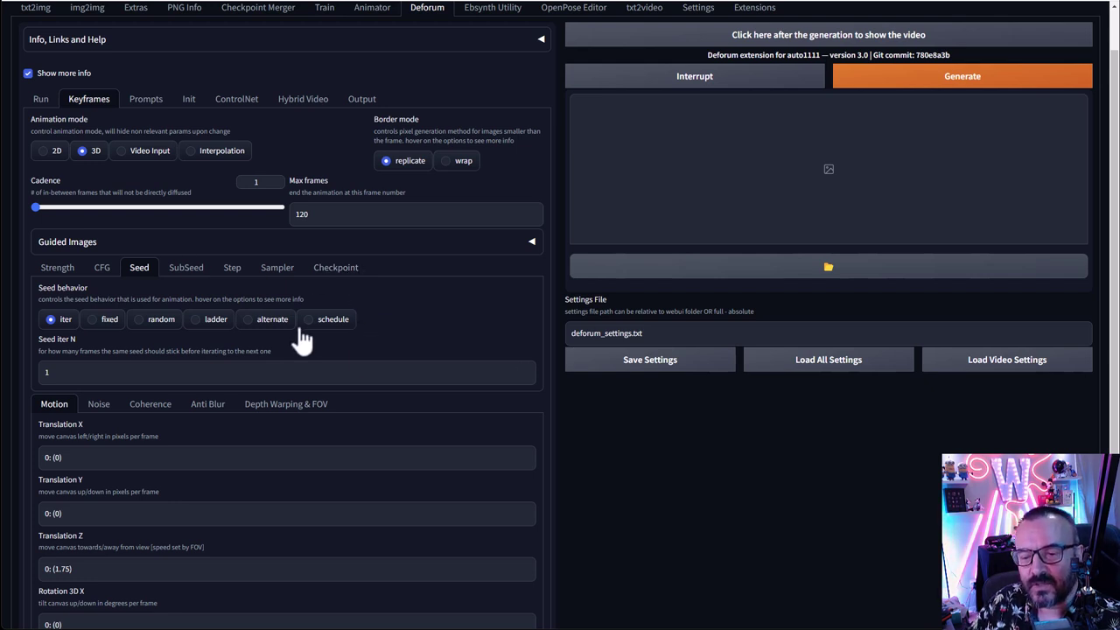
# Step: Open the subseed settings and examine the subseed schedule and subseed strength schedule
pyautogui.click(184, 268)
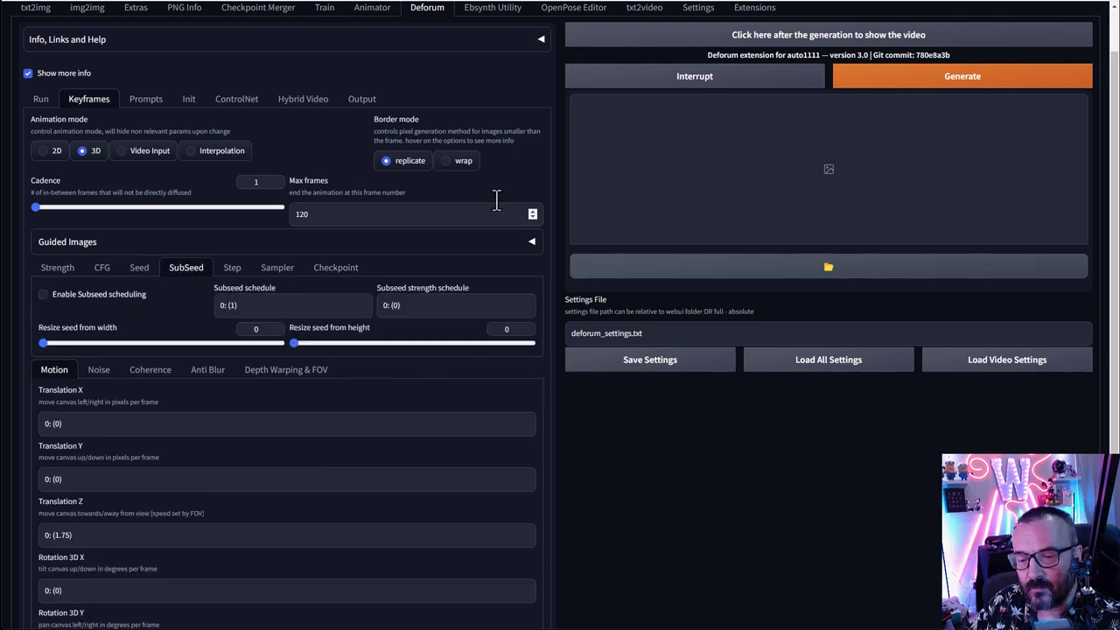
pyautogui.scroll(-1, 175, 313)
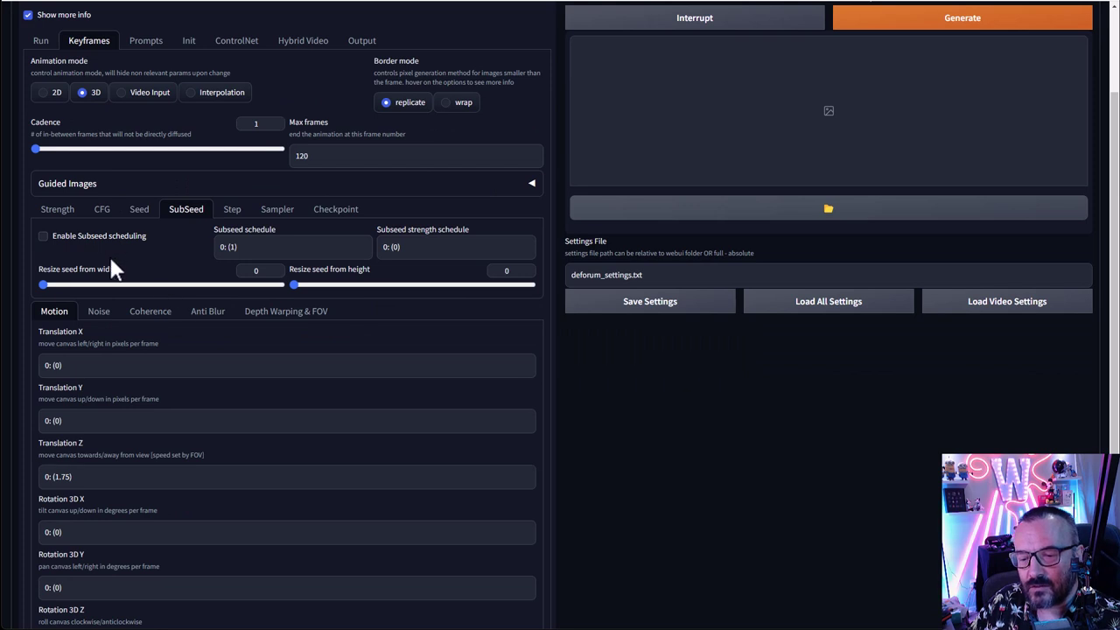
pyautogui.scroll(1, 108, 253)
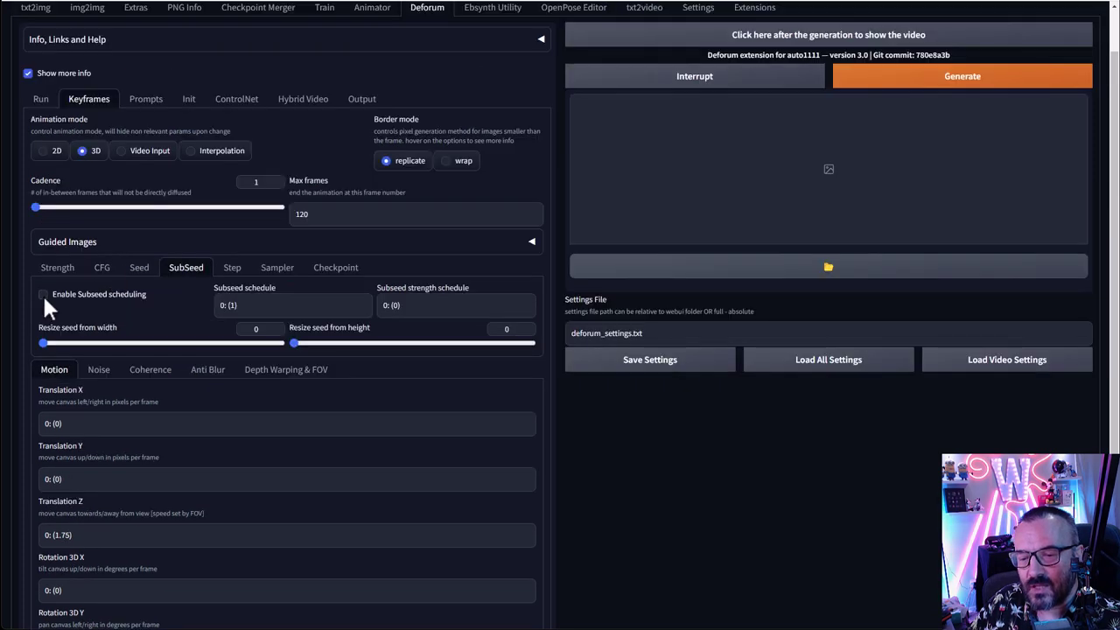
pyautogui.click(260, 305)
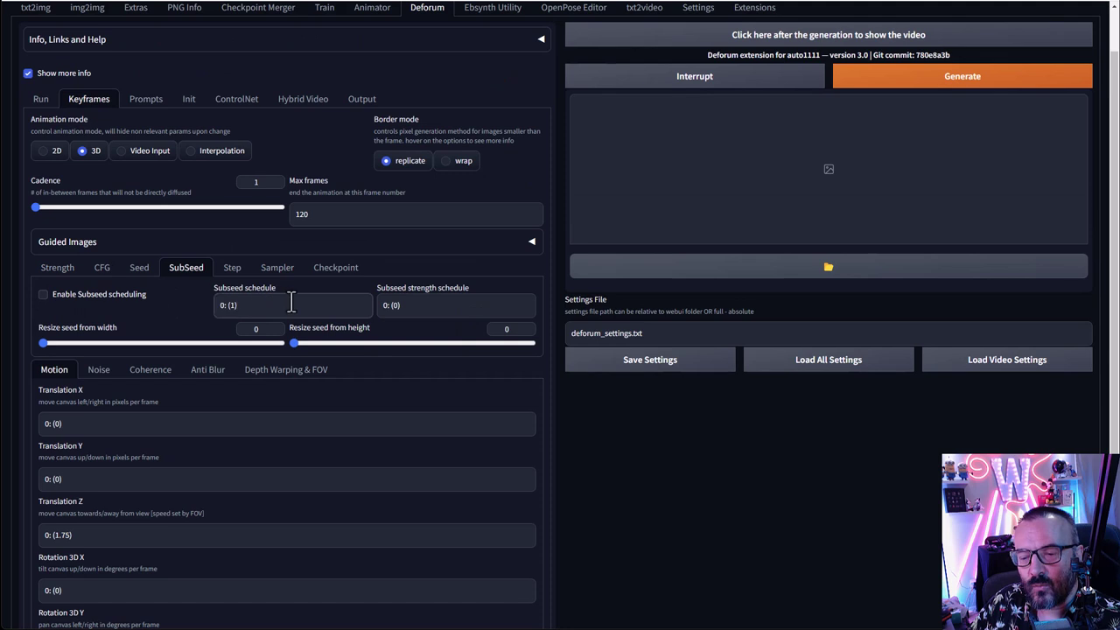
pyautogui.click(446, 307)
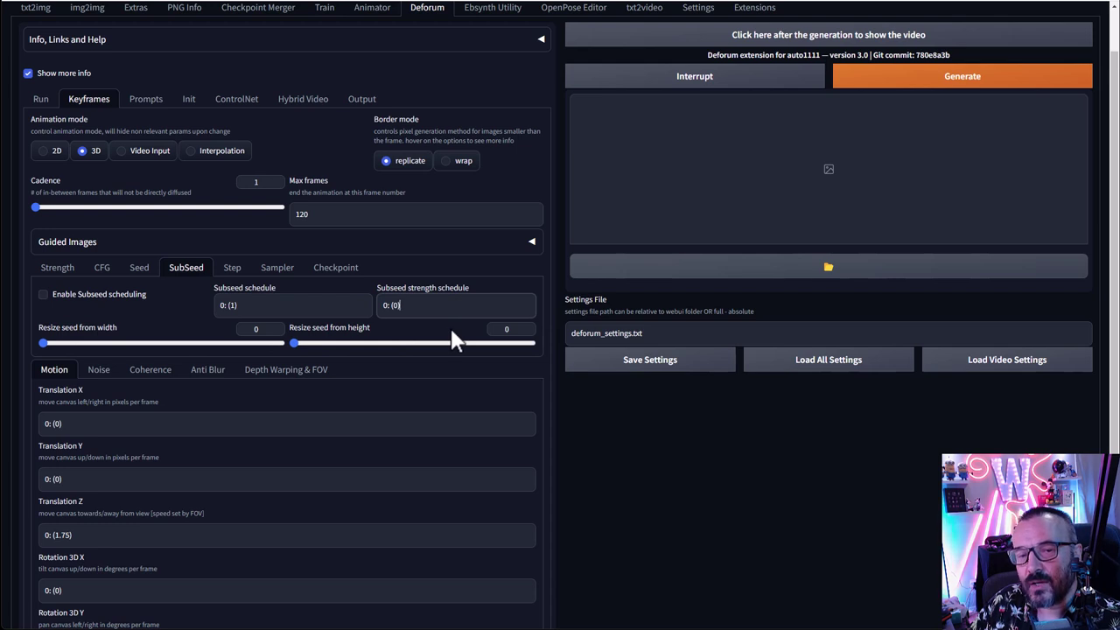
# Step: Check img2img's seed settings for comparison with the subseed options and return to Deforum
pyautogui.click(87, 8)
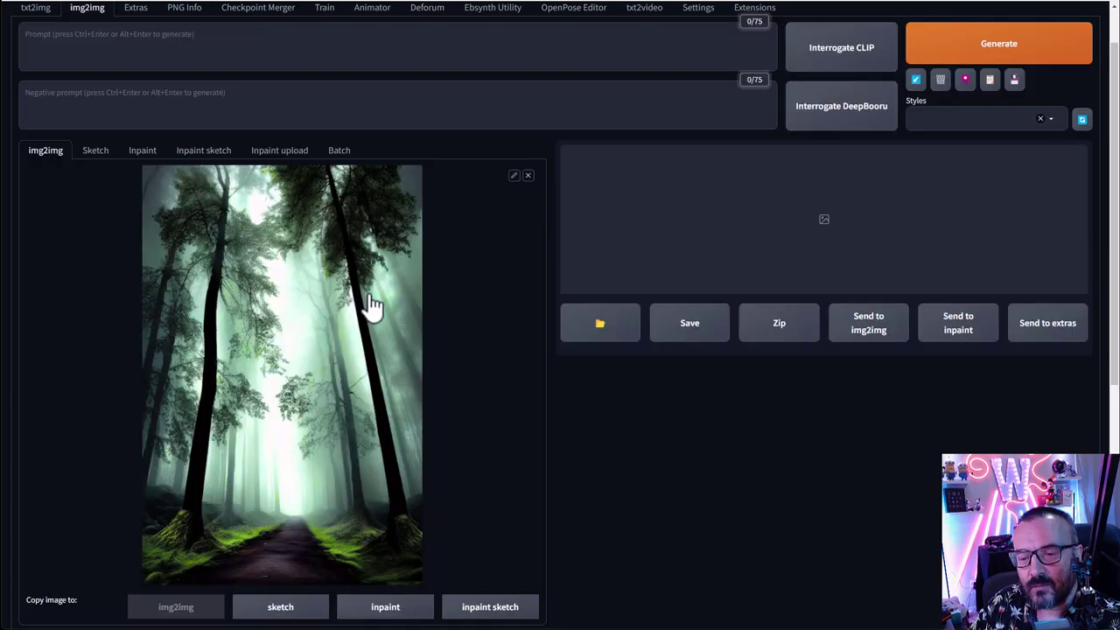
pyautogui.scroll(-4, 363, 306)
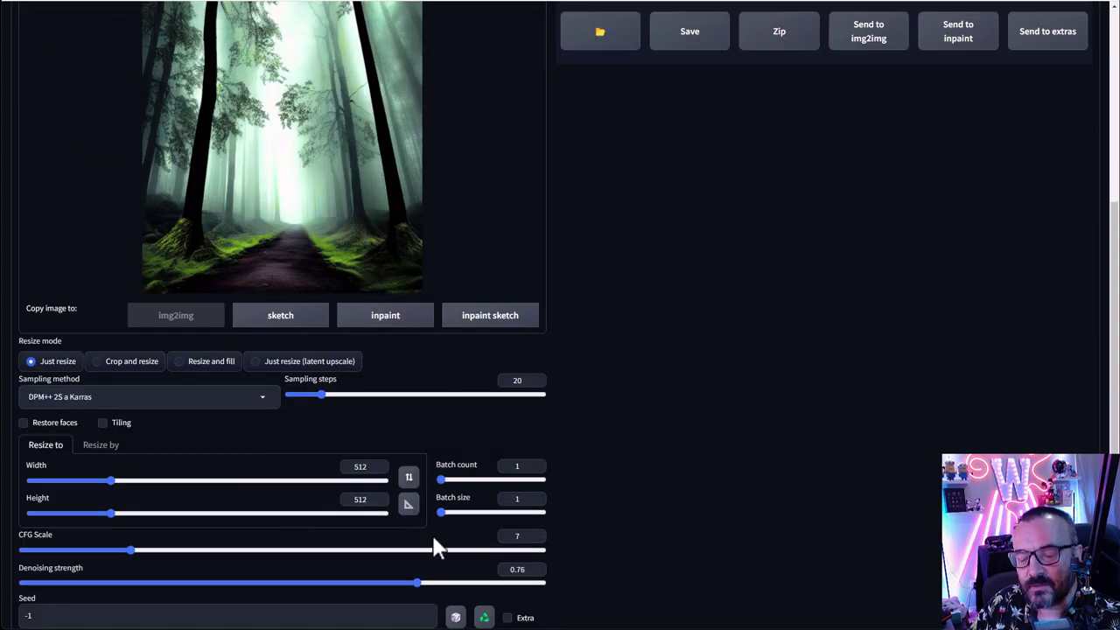
pyautogui.scroll(-2, 411, 534)
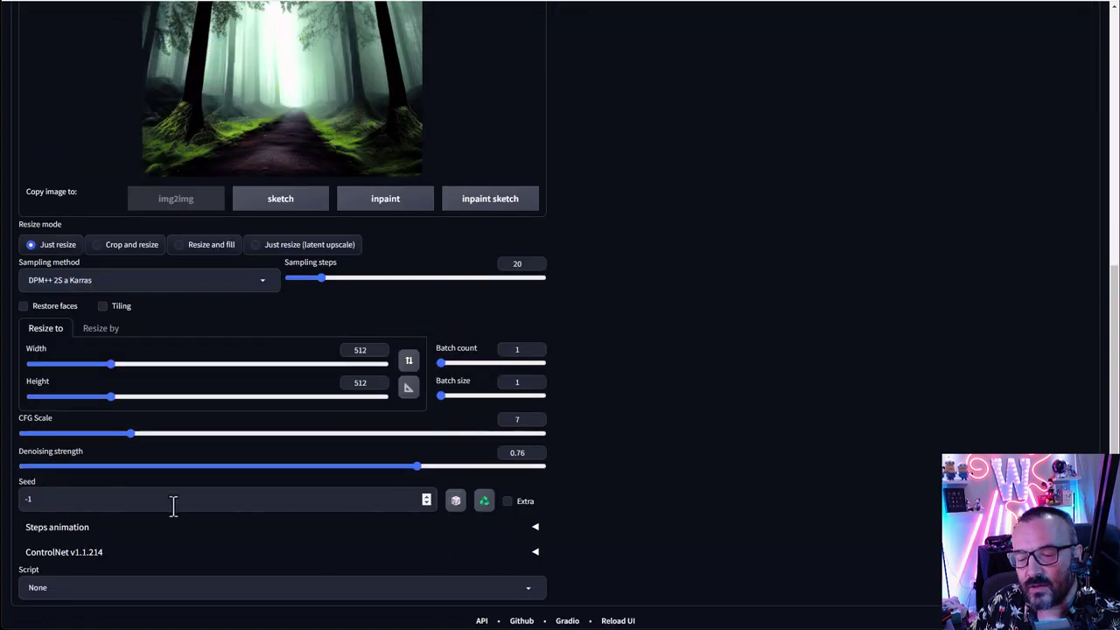
pyautogui.scroll(6, 202, 501)
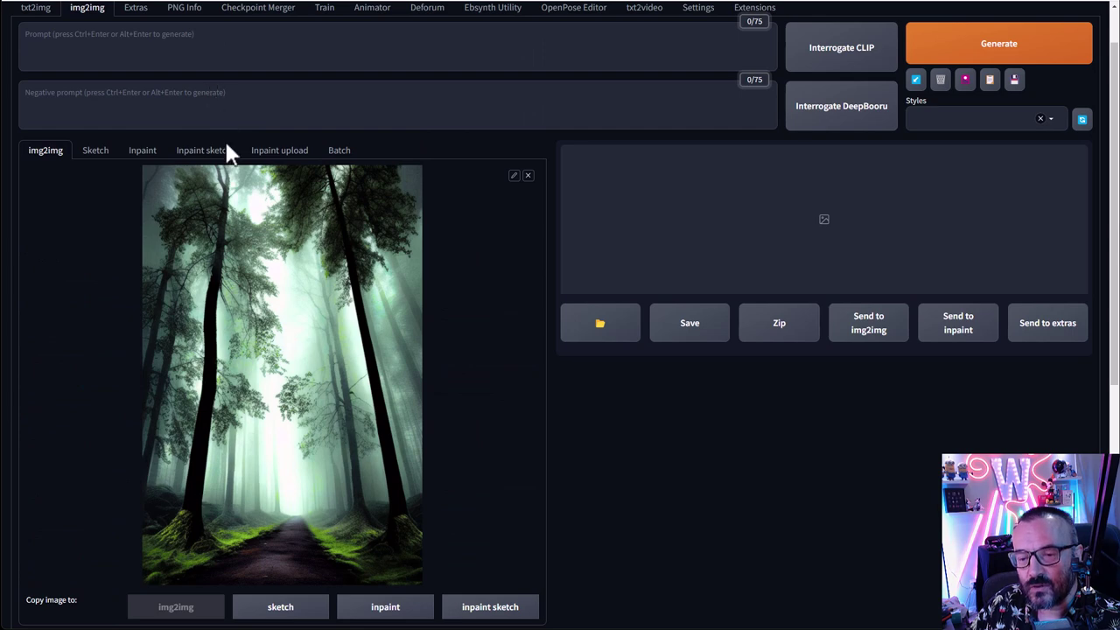
pyautogui.scroll(1, 222, 125)
pyautogui.click(437, 75)
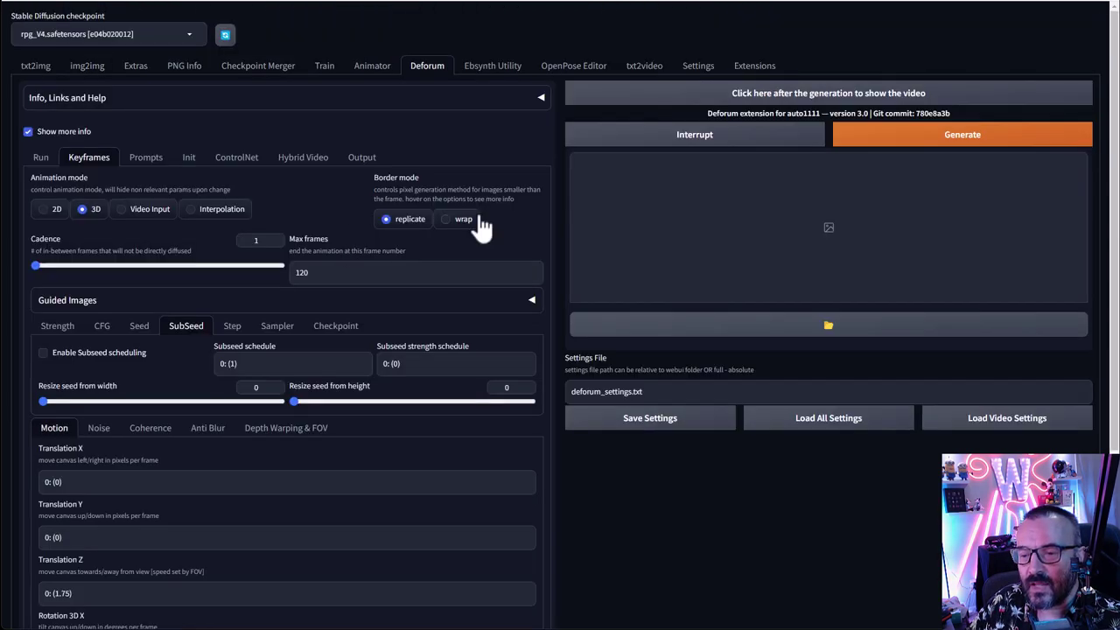
# Step: Open the keyframe steps schedule and compare it with the step count in the run settings
pyautogui.scroll(-2, 475, 225)
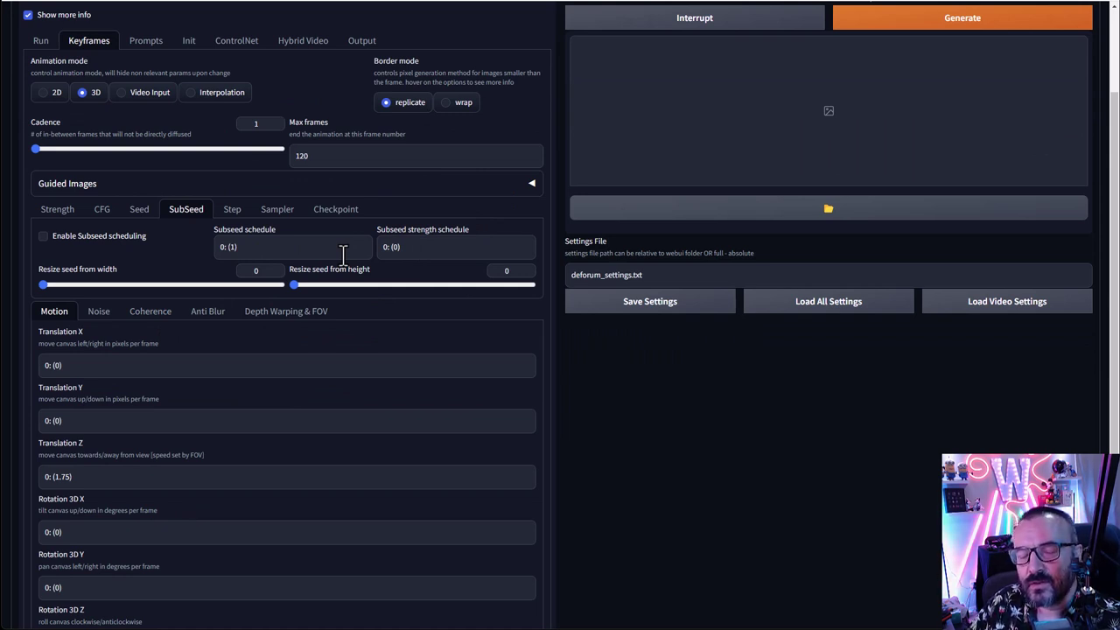
pyautogui.click(236, 215)
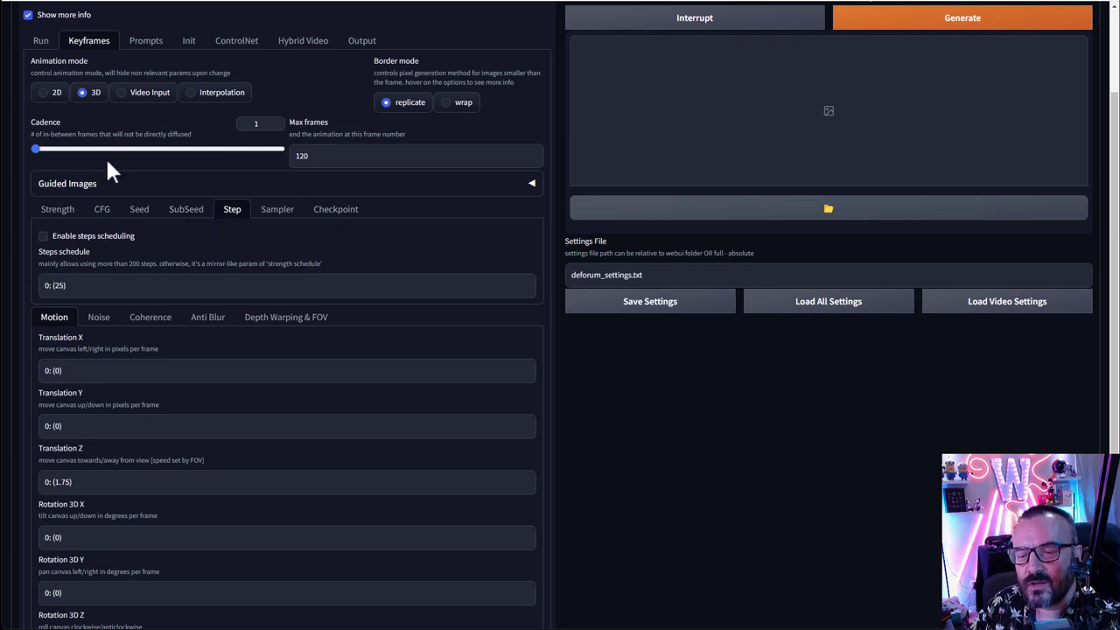
pyautogui.click(37, 40)
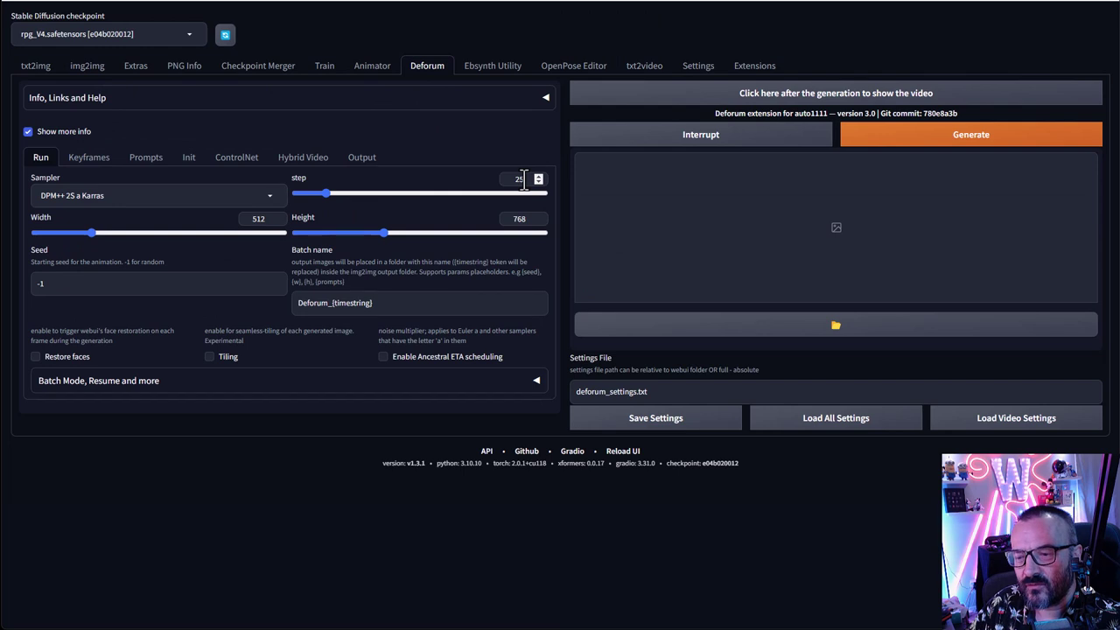
pyautogui.click(89, 159)
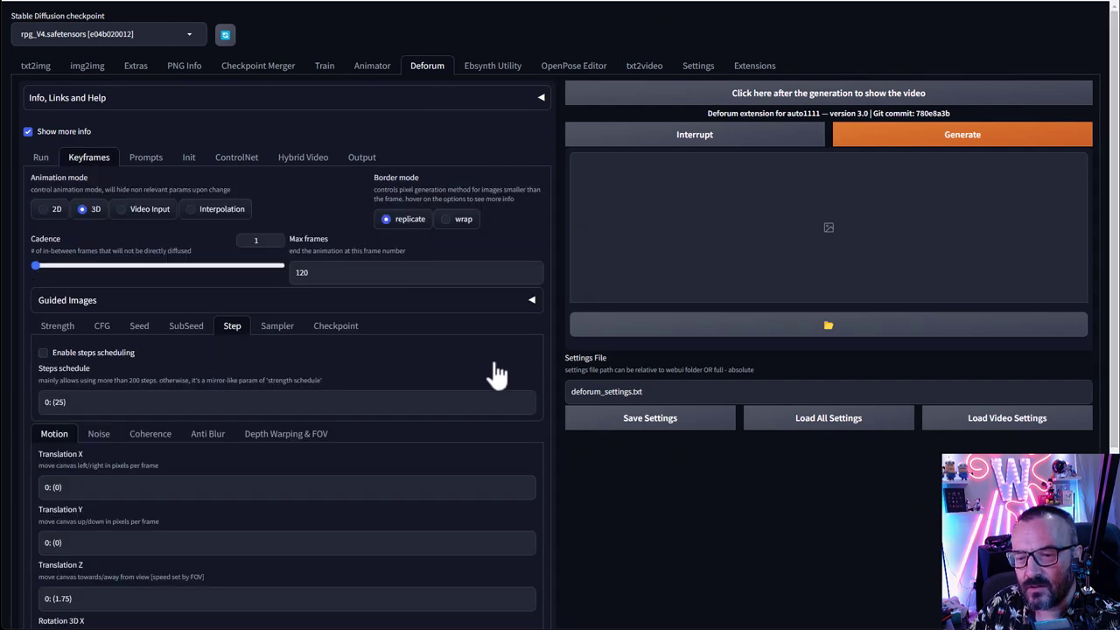
# Step: Enable steps scheduling and set the steps schedule to 0: (25),12:(55)
pyautogui.click(87, 404)
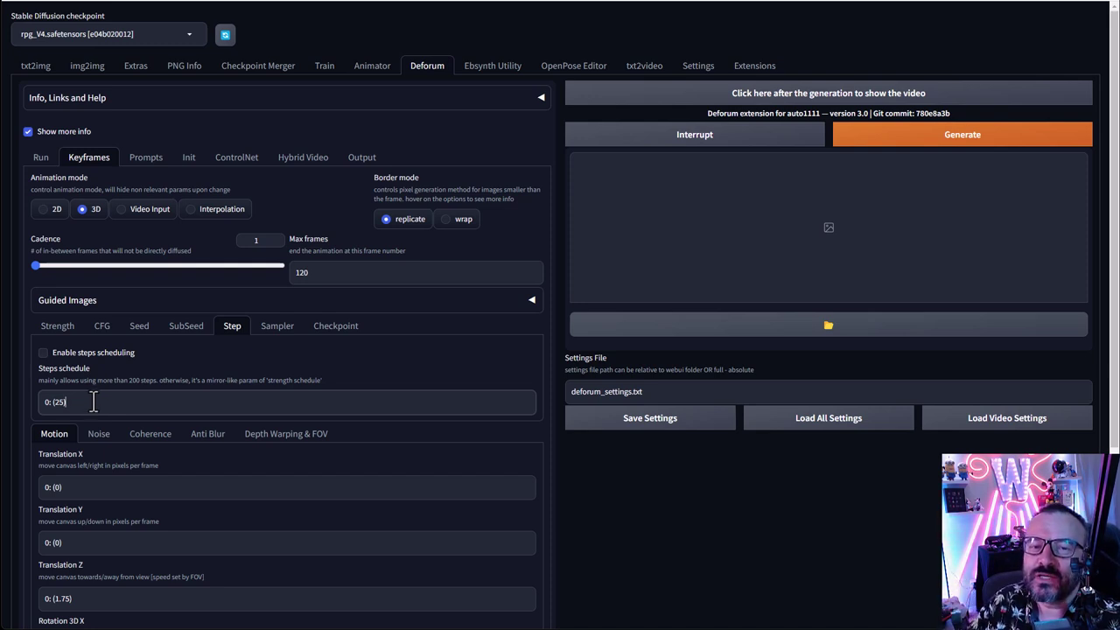
pyautogui.click(42, 351)
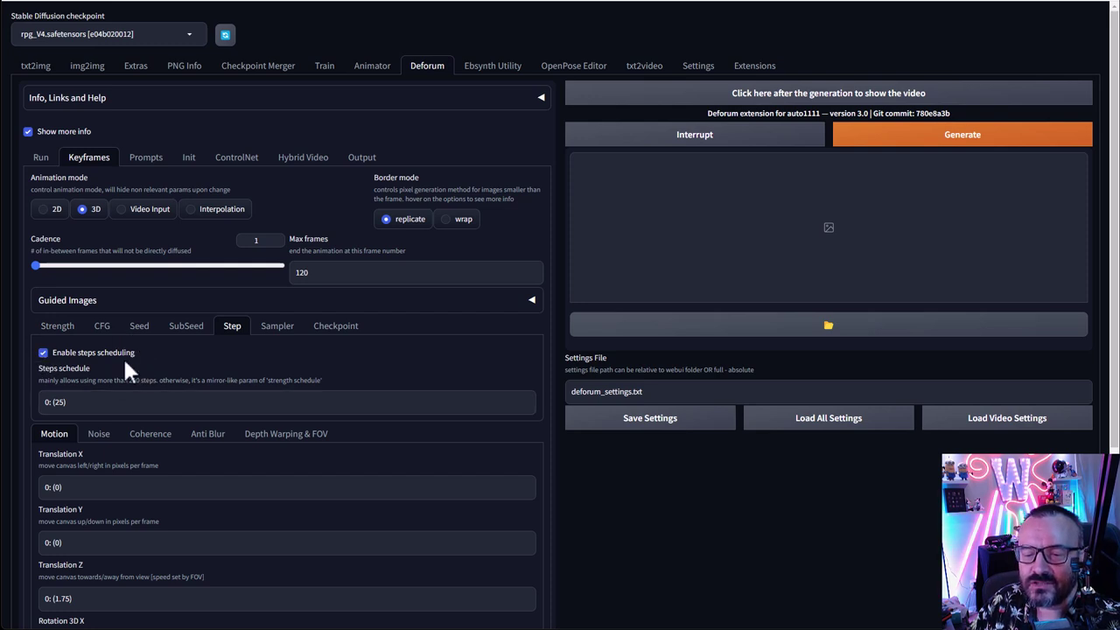
pyautogui.click(91, 401)
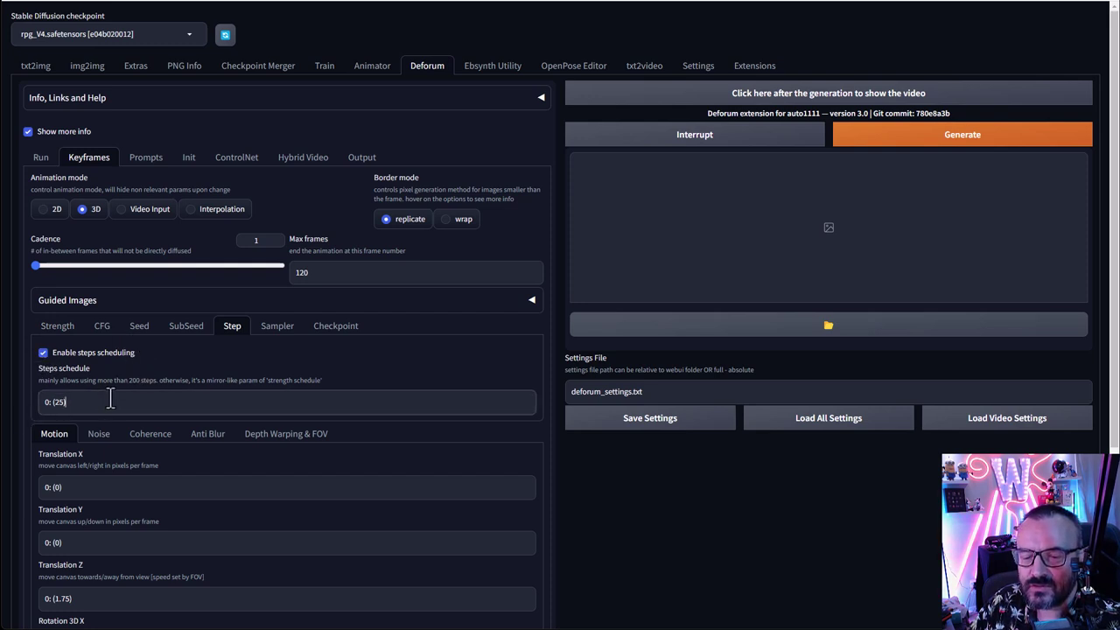
pyautogui.write(',12:(')
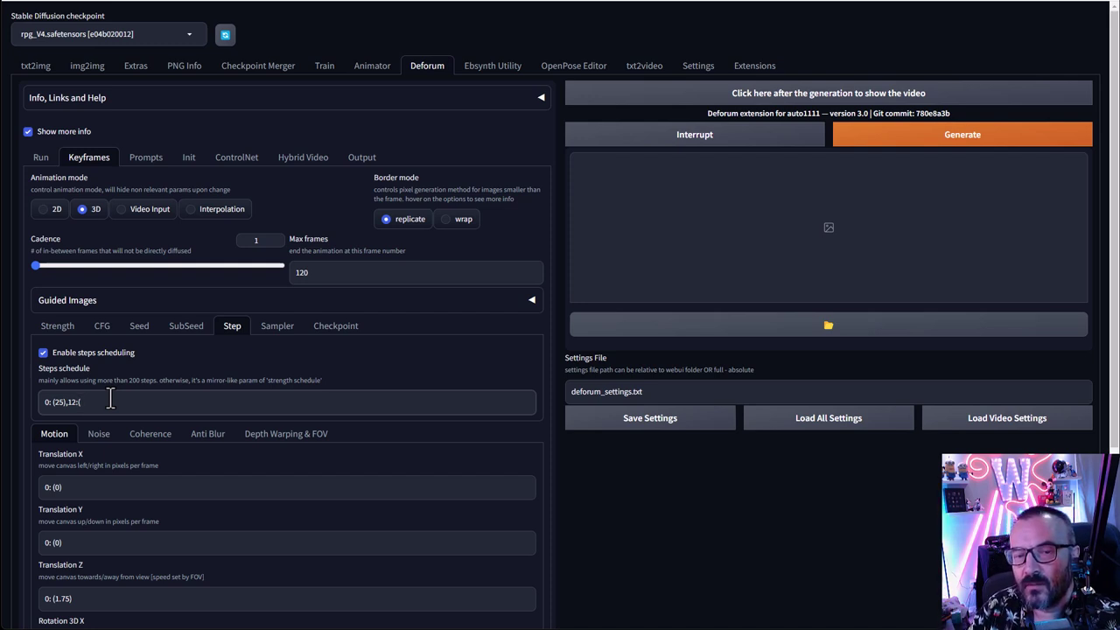
pyautogui.write('55')
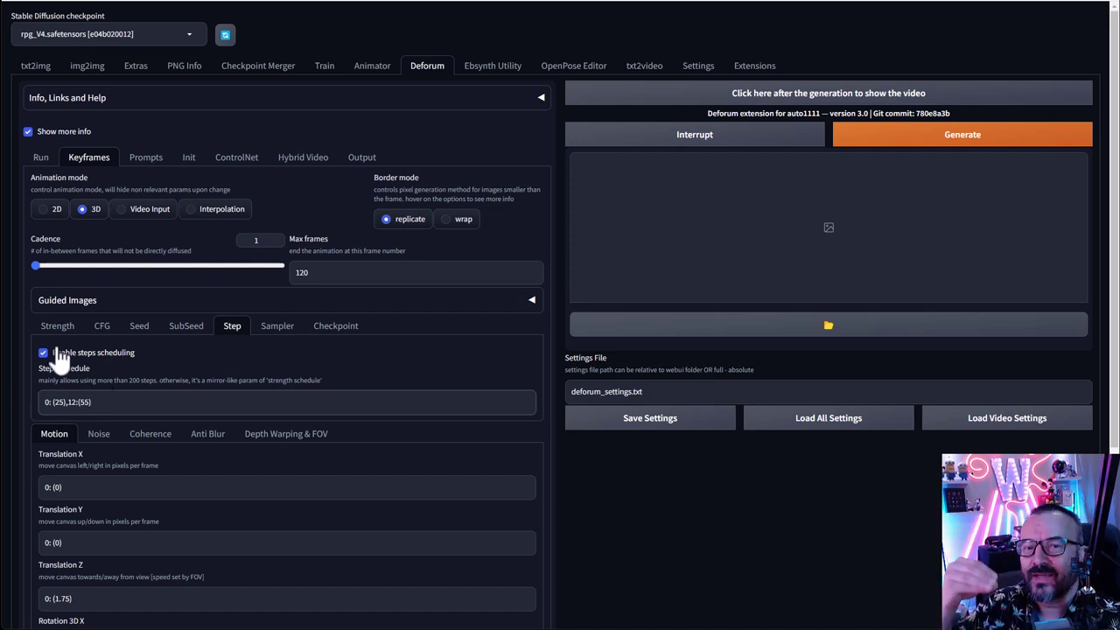
# Step: Review the sampler and checkpoint scheduling options and return to the strength schedule
pyautogui.click(278, 328)
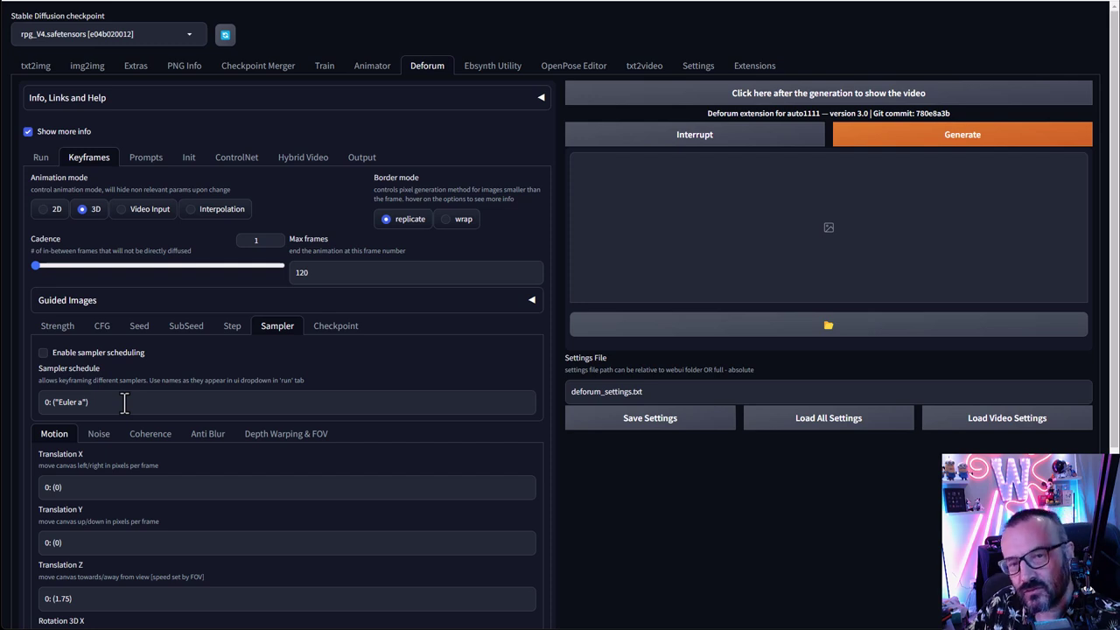
pyautogui.click(341, 328)
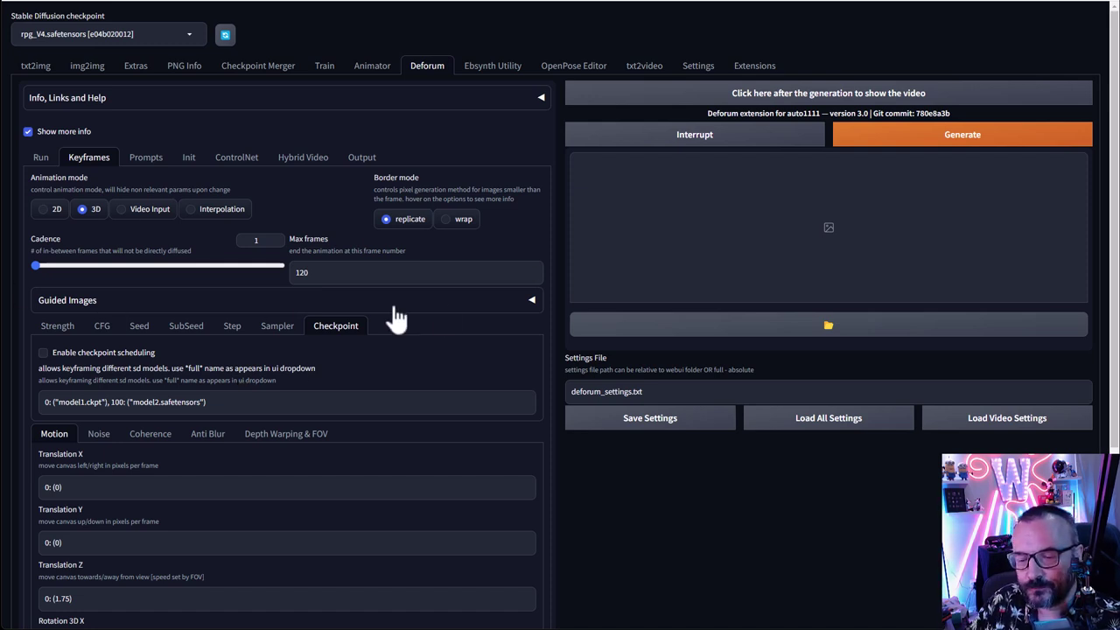
pyautogui.click(59, 326)
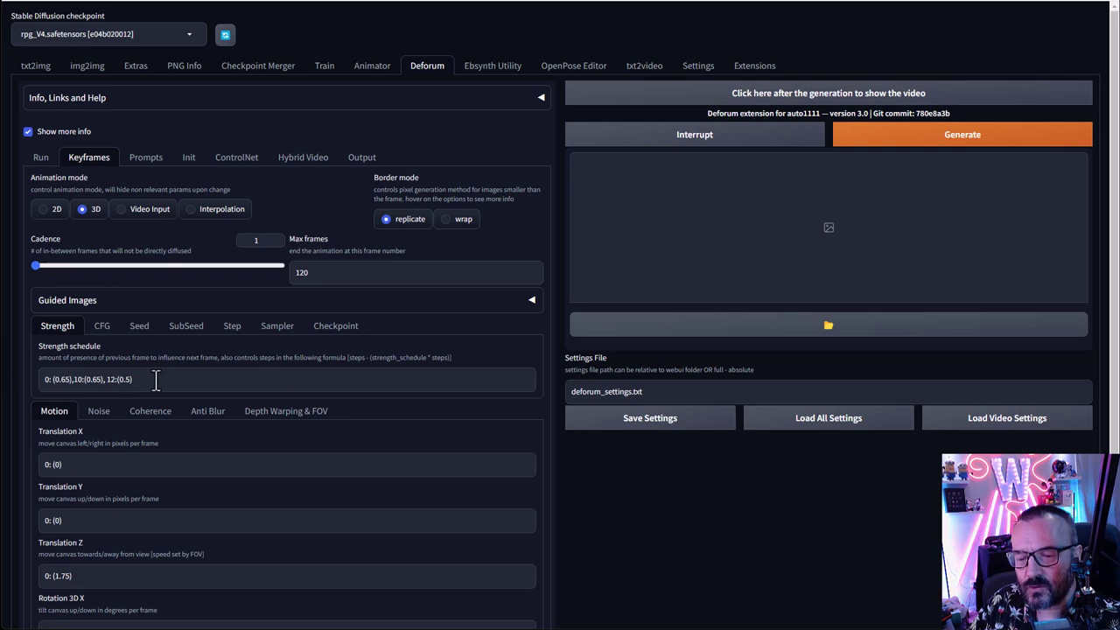
pyautogui.moveTo(180, 379); pyautogui.dragTo(35, 378)
pyautogui.click(192, 378)
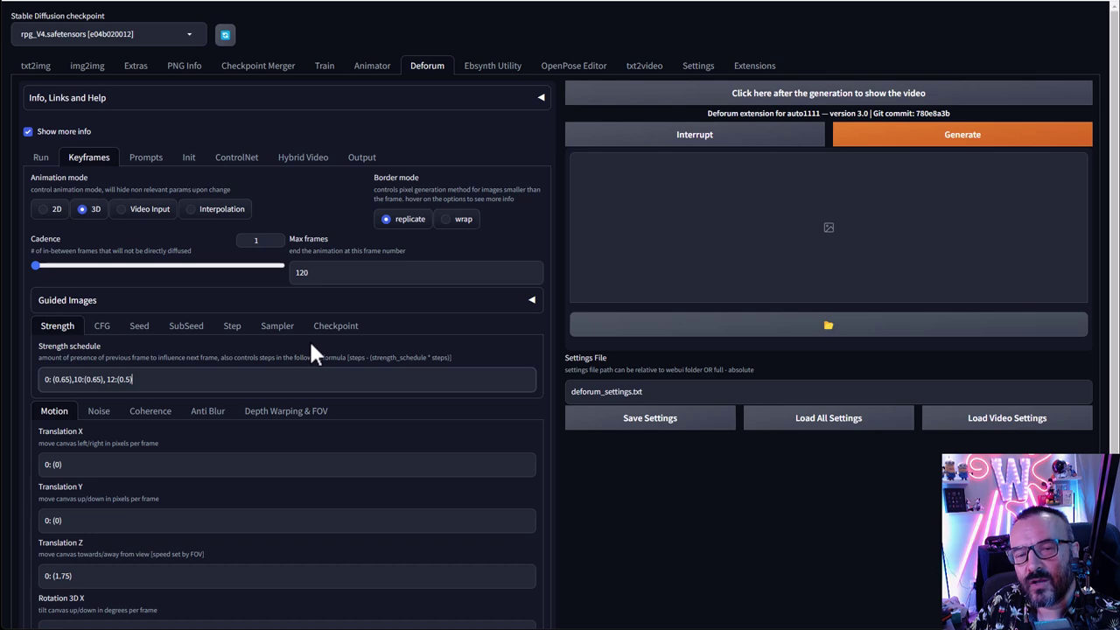
# Step: Review the 3D motion parameters and switch the animation mode to 2D
pyautogui.scroll(-3, 312, 344)
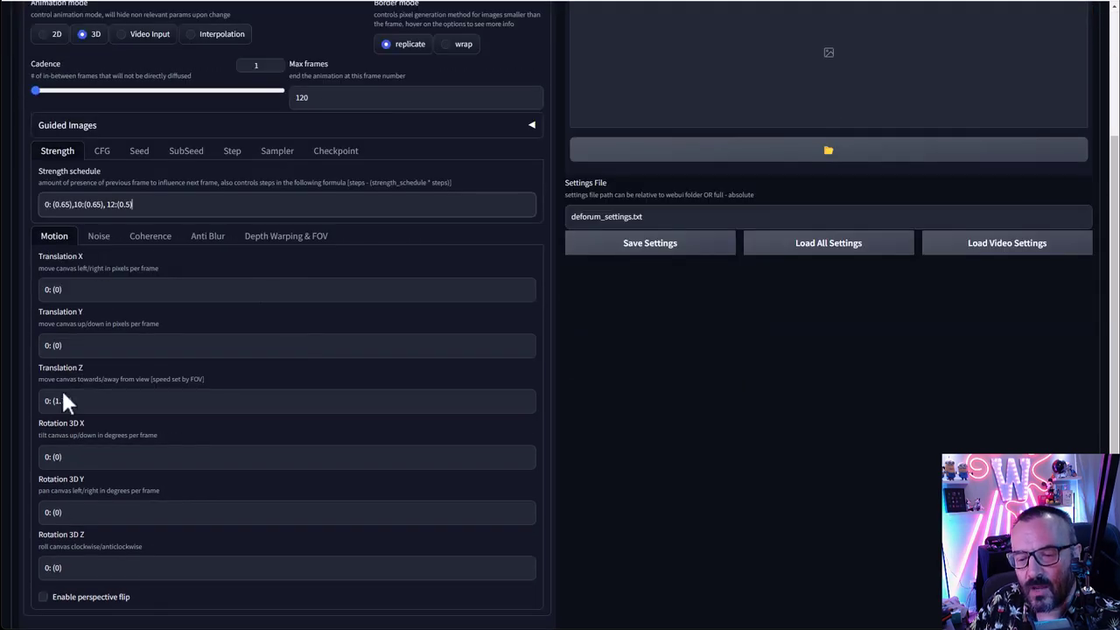
pyautogui.scroll(1, 238, 398)
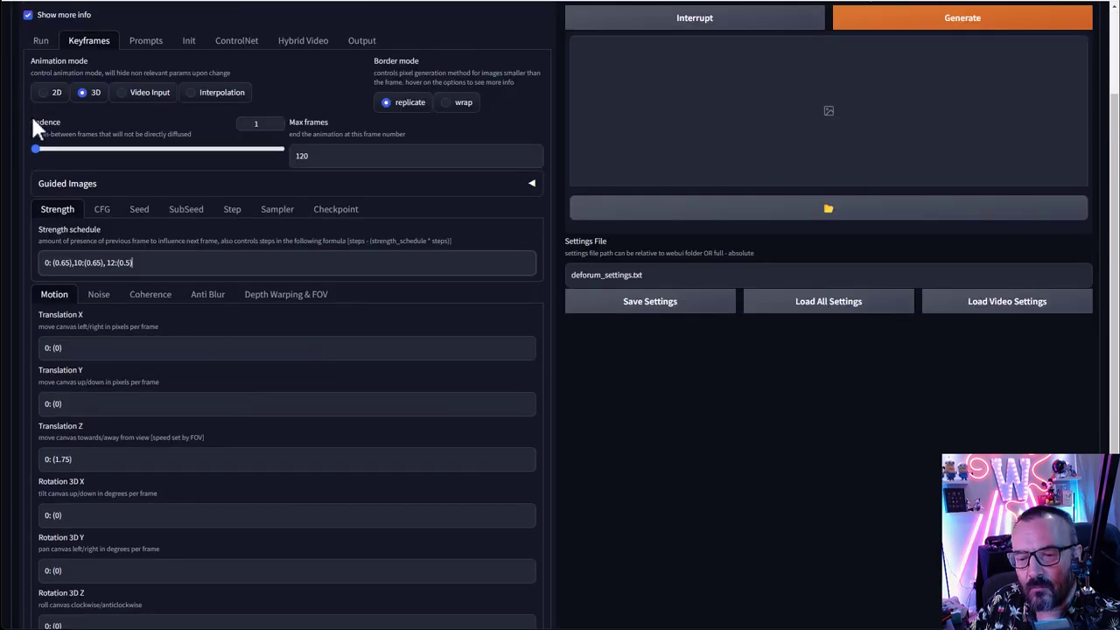
pyautogui.click(51, 94)
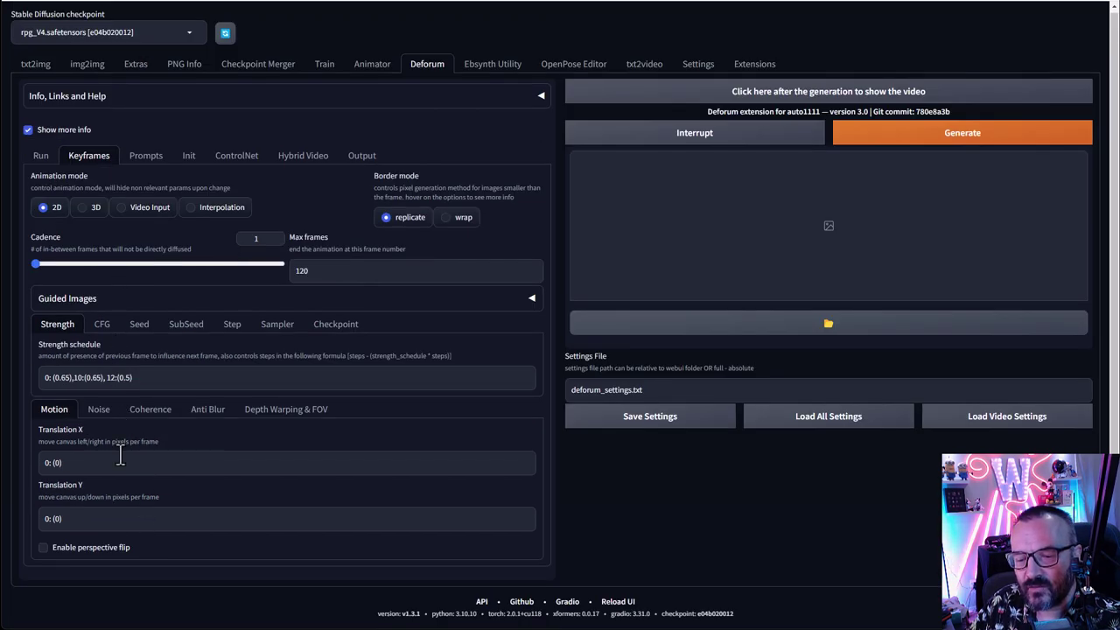
# Step: Compare the 2D motion parameters with the 3D ones and return the animation mode to 2D
pyautogui.scroll(-2, 117, 413)
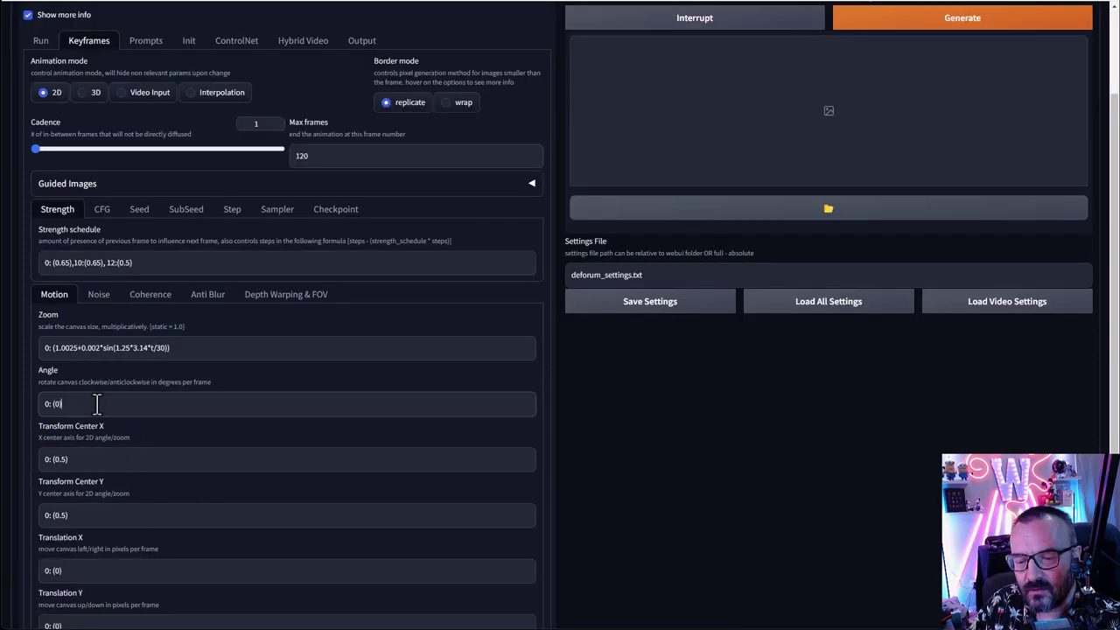
pyautogui.scroll(-2, 123, 350)
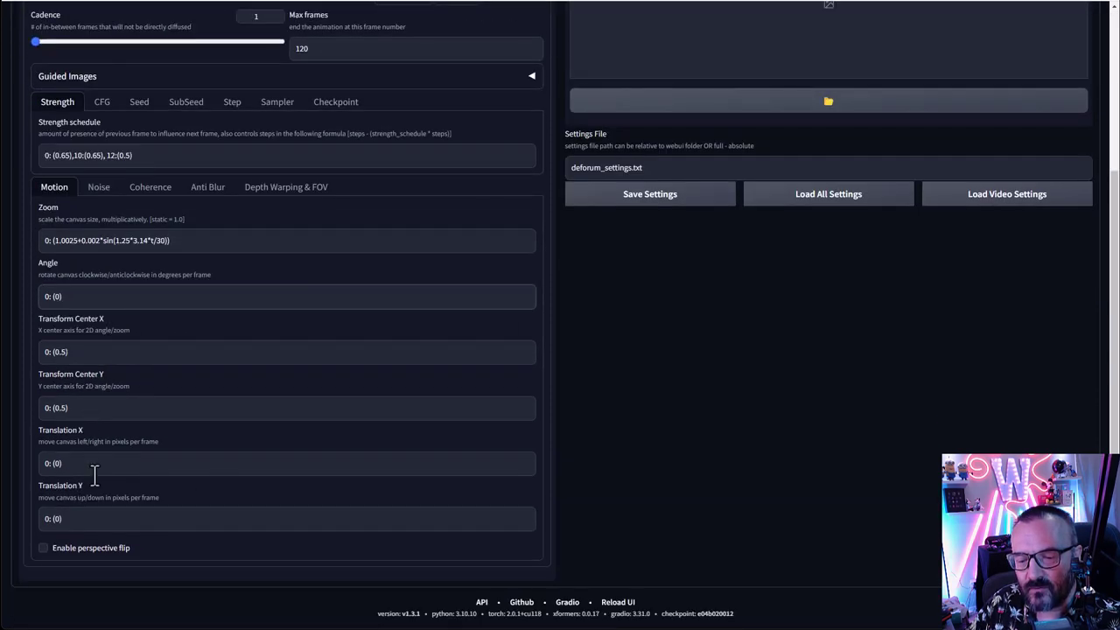
pyautogui.scroll(4, 93, 469)
pyautogui.click(82, 210)
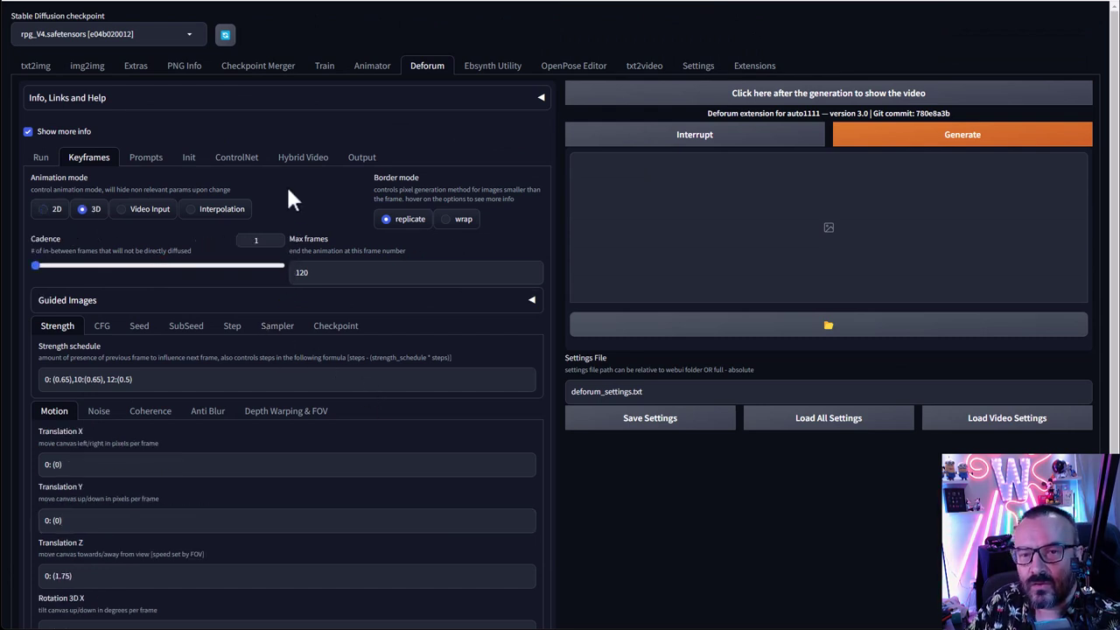
pyautogui.click(160, 381)
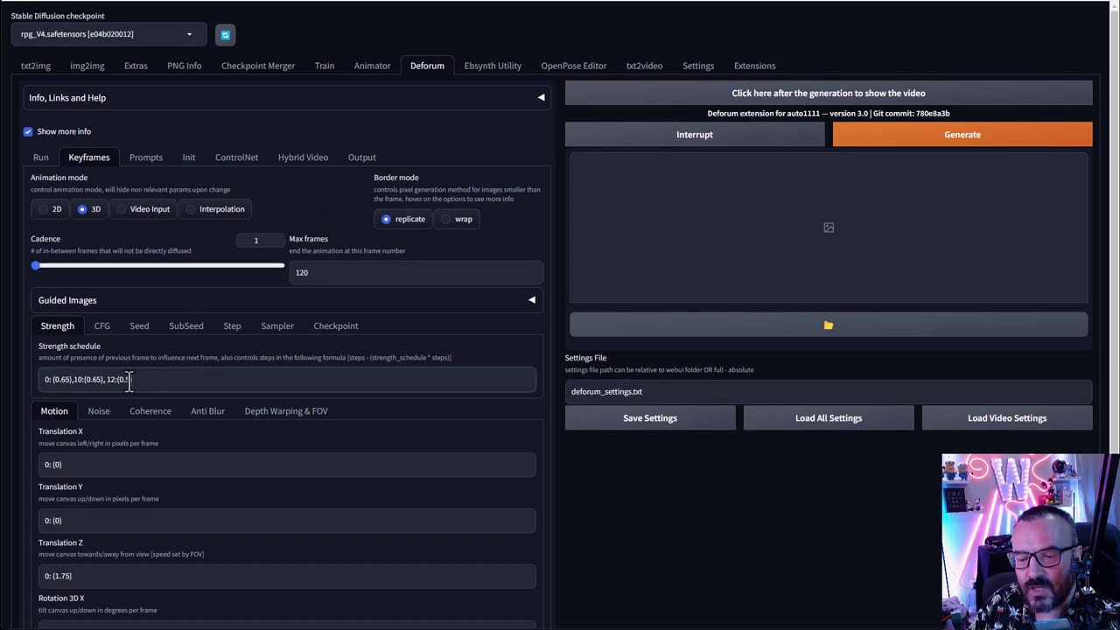
pyautogui.moveTo(96, 381); pyautogui.dragTo(149, 386)
pyautogui.scroll(-2, 149, 386)
pyautogui.scroll(1, 149, 387)
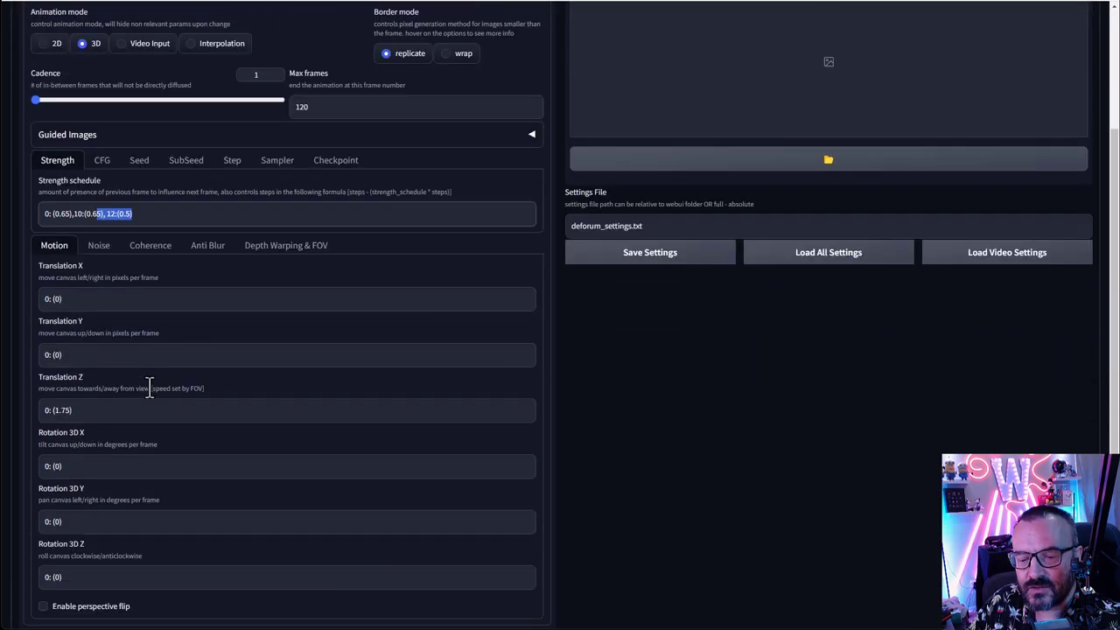
pyautogui.scroll(1, 94, 247)
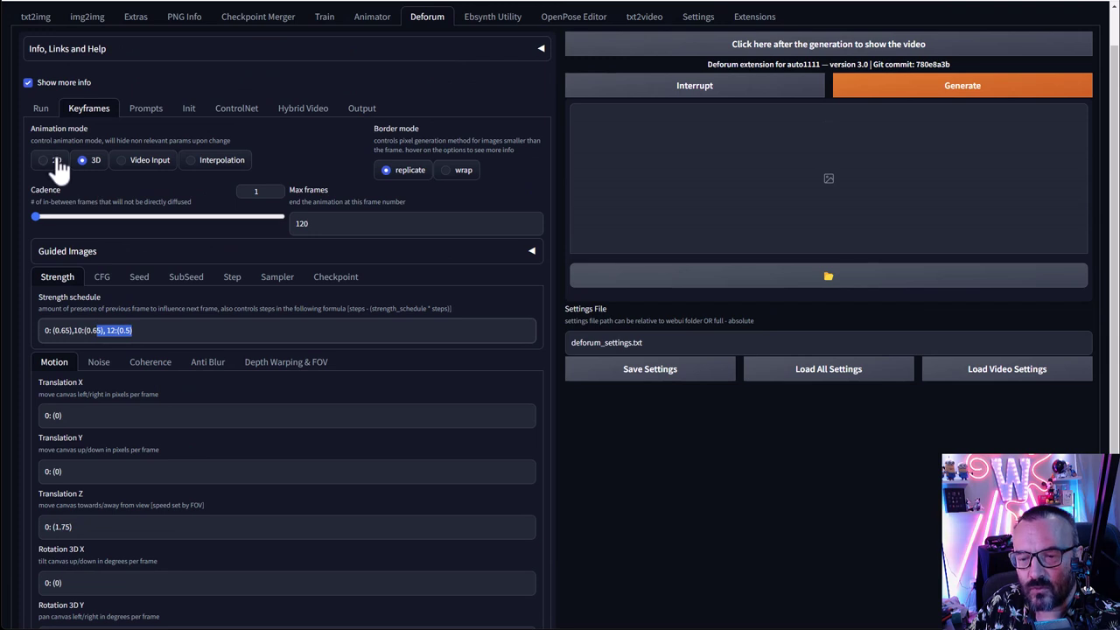
pyautogui.click(54, 160)
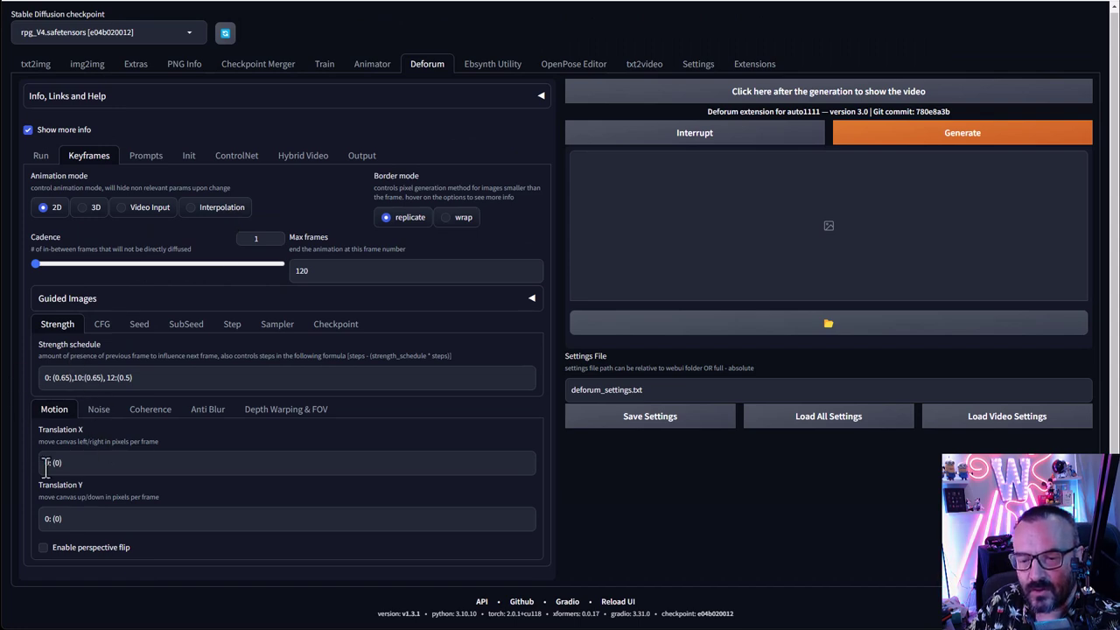
# Step: Copy the expression (1.0025+0.002*sin(1.25*3.14*t/30)) from the 2D Zoom schedule
pyautogui.click(137, 463)
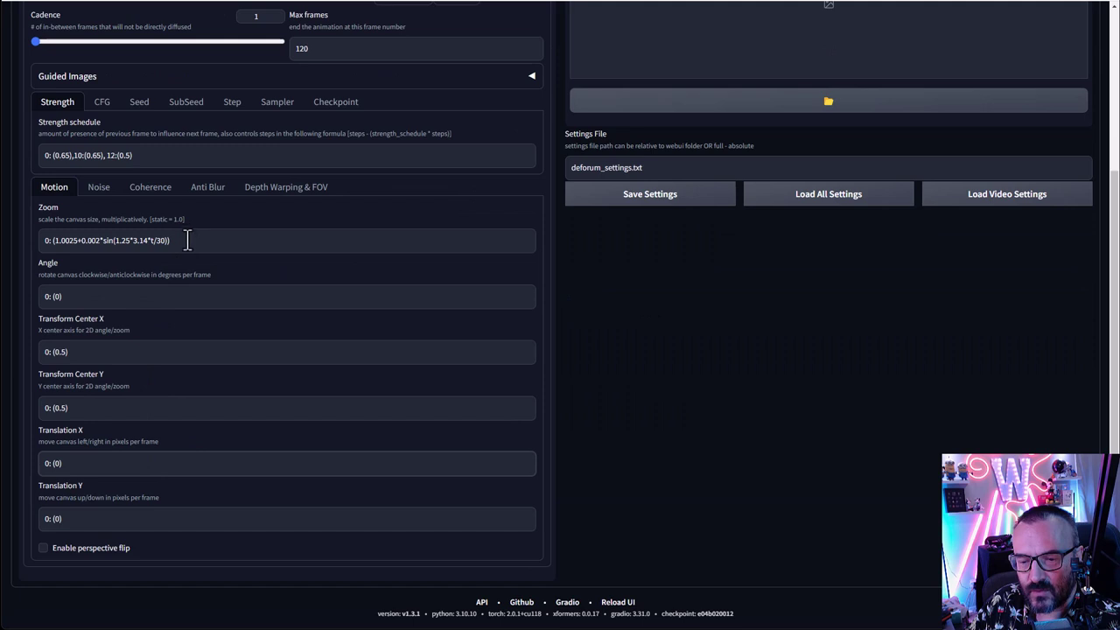
pyautogui.moveTo(189, 241); pyautogui.dragTo(49, 241)
pyautogui.hotkey('ctrl', 'c')
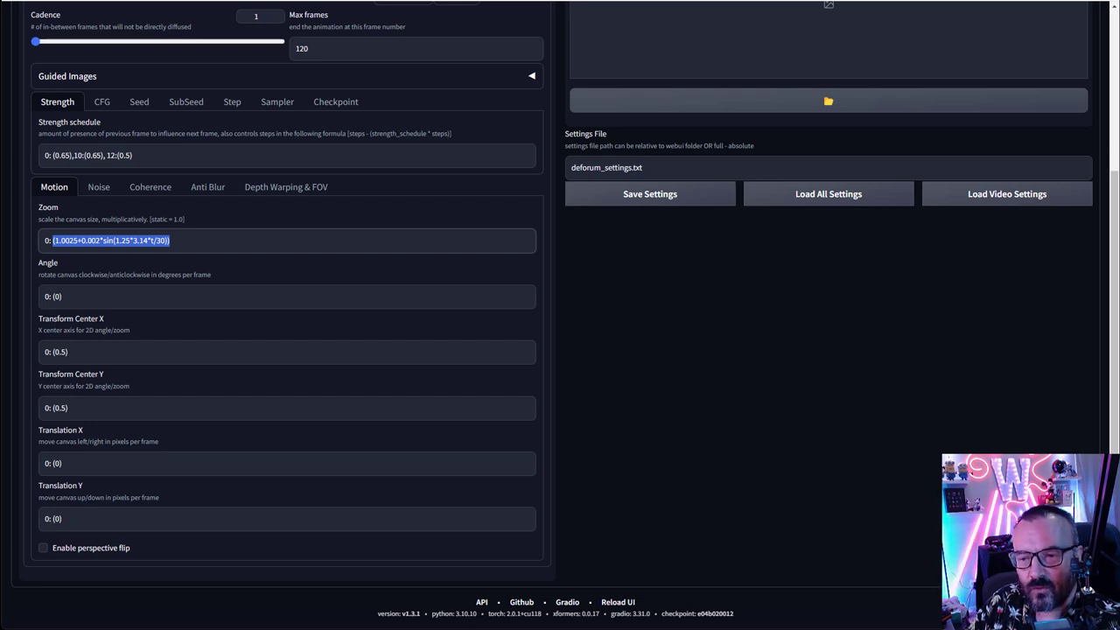
# Step: Switch to the MATHs in DeforumV05 document in Google Docs and read through its sections on math expressions
pyautogui.hotkey('alt', 'Tab')
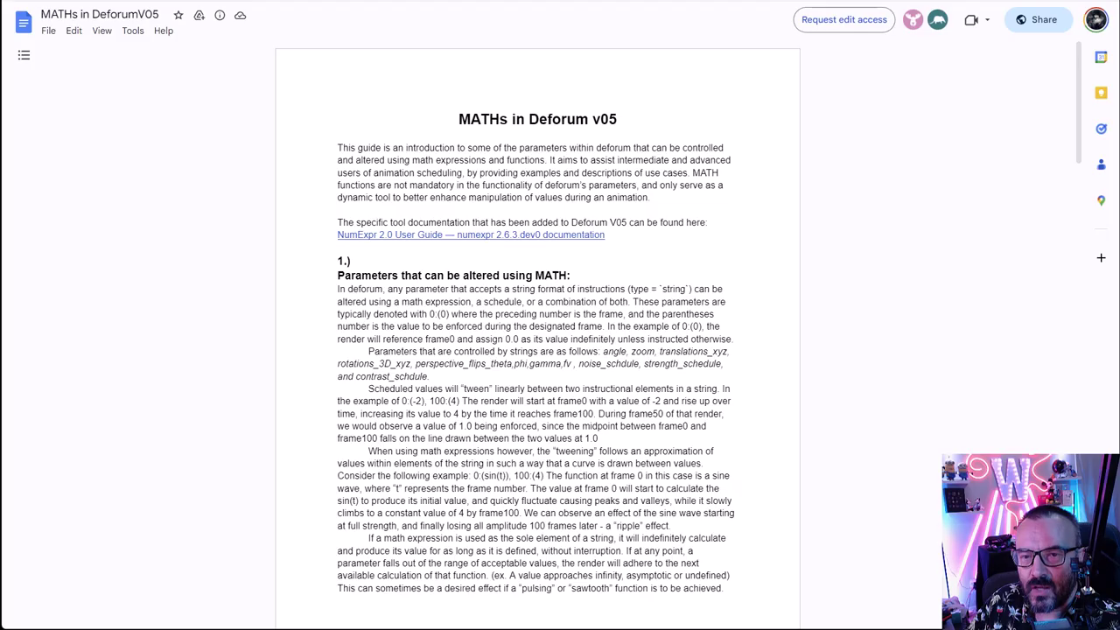
pyautogui.scroll(-10, 589, 254)
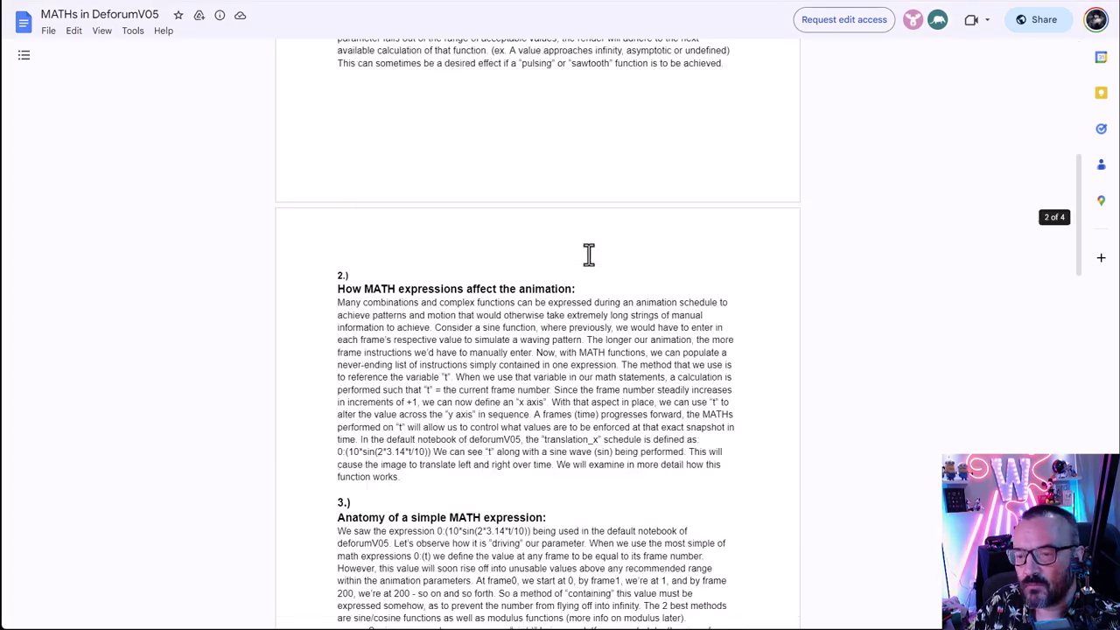
pyautogui.scroll(-8, 590, 254)
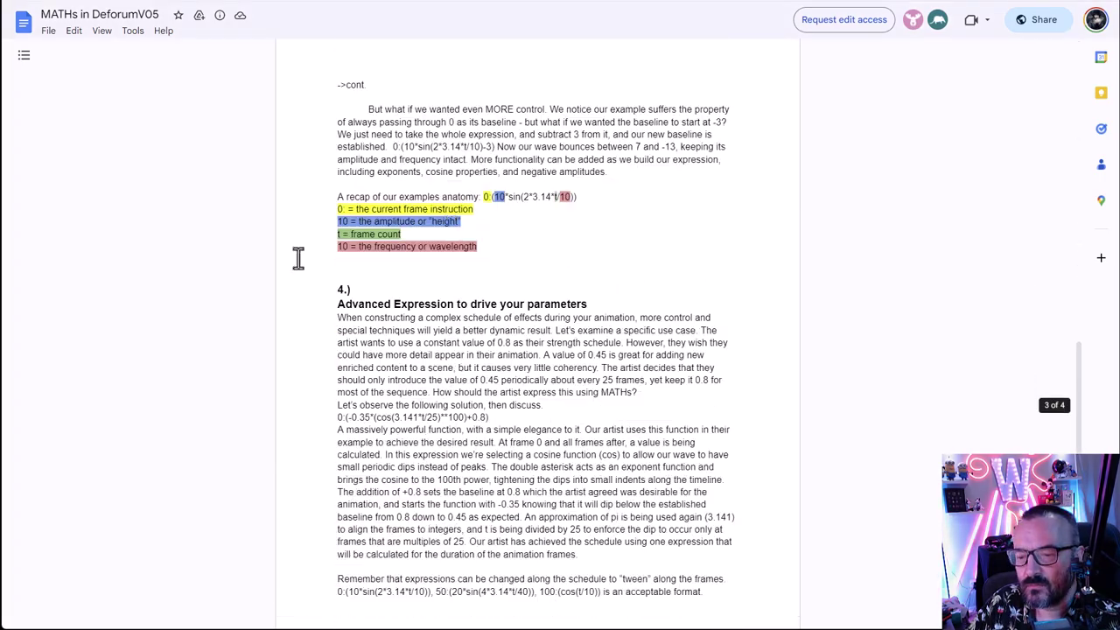
pyautogui.scroll(-7, 542, 251)
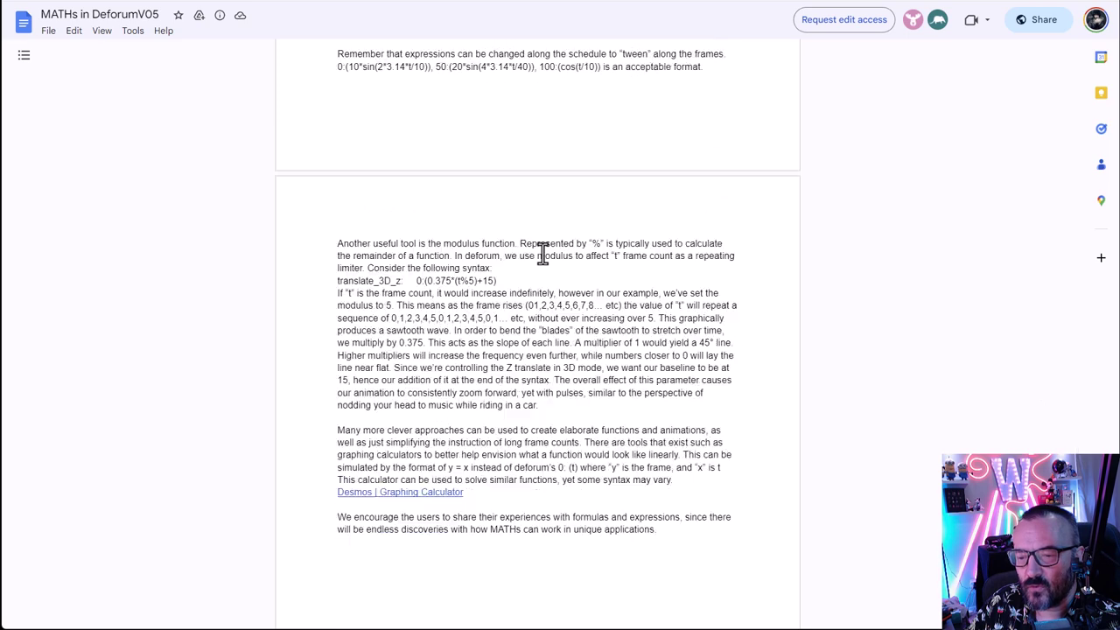
pyautogui.scroll(-1, 659, 244)
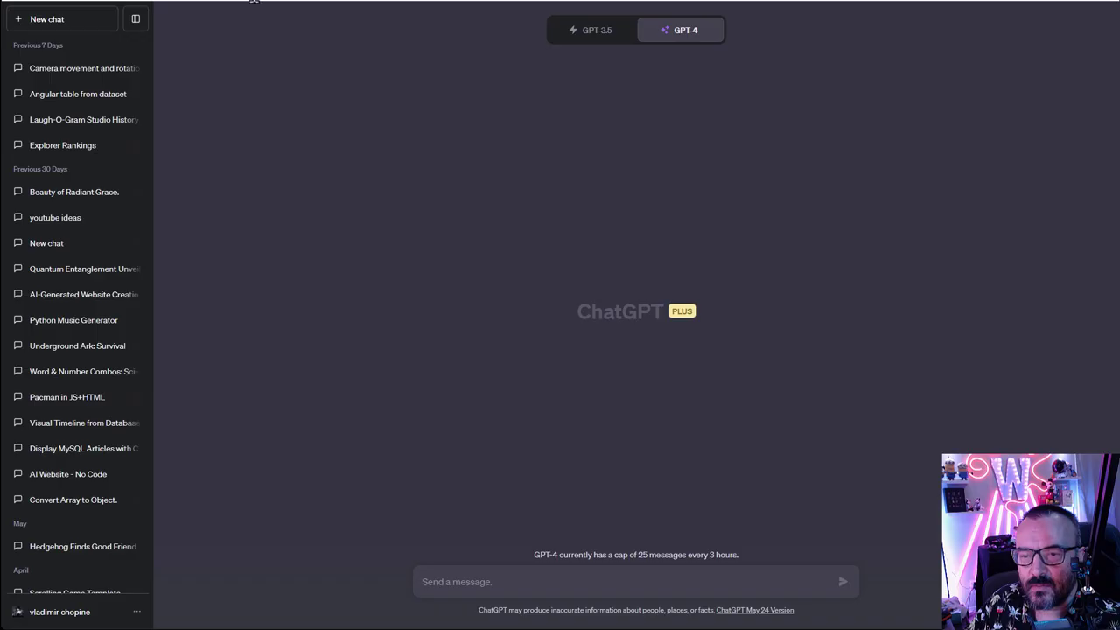
# Step: In ChatGPT, send GPT-4 the copied zoom expression followed by "explain to me", correcting the misspelled word first
pyautogui.click(567, 583)
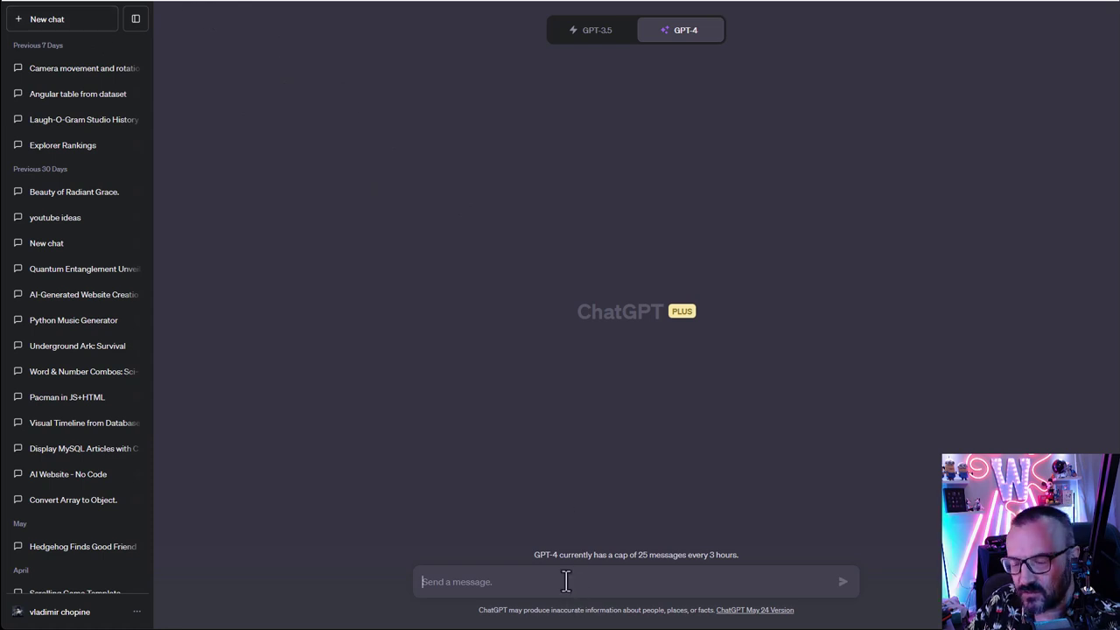
pyautogui.hotkey('ctrl', 'v')
pyautogui.hotkey('ctrl', 'f')
pyautogui.click(608, 582)
pyautogui.write('explane')
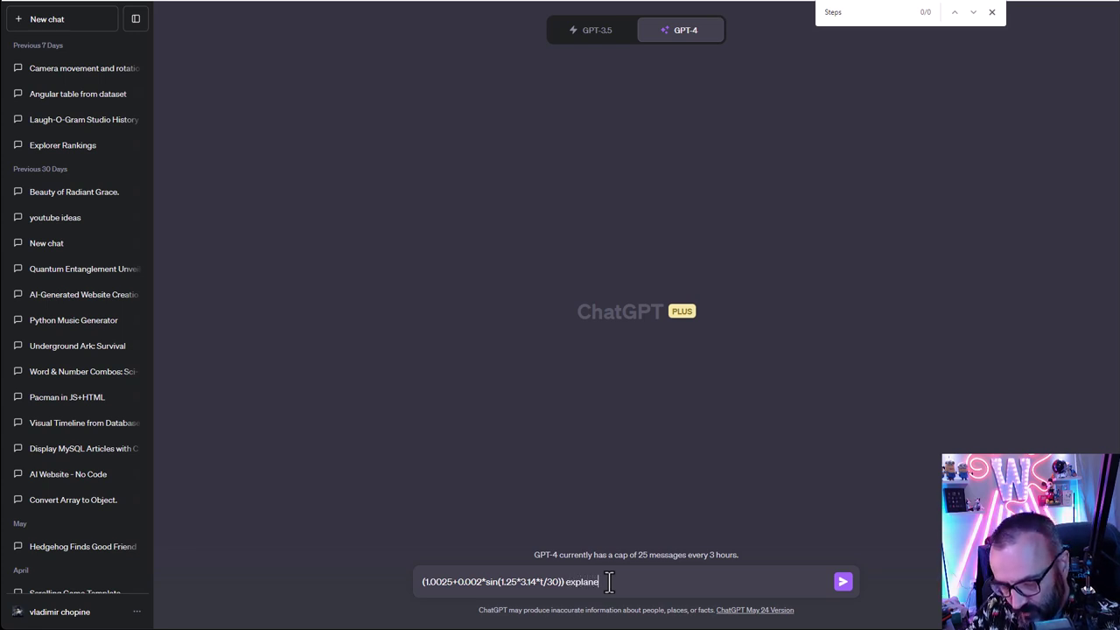
pyautogui.write(' to me')
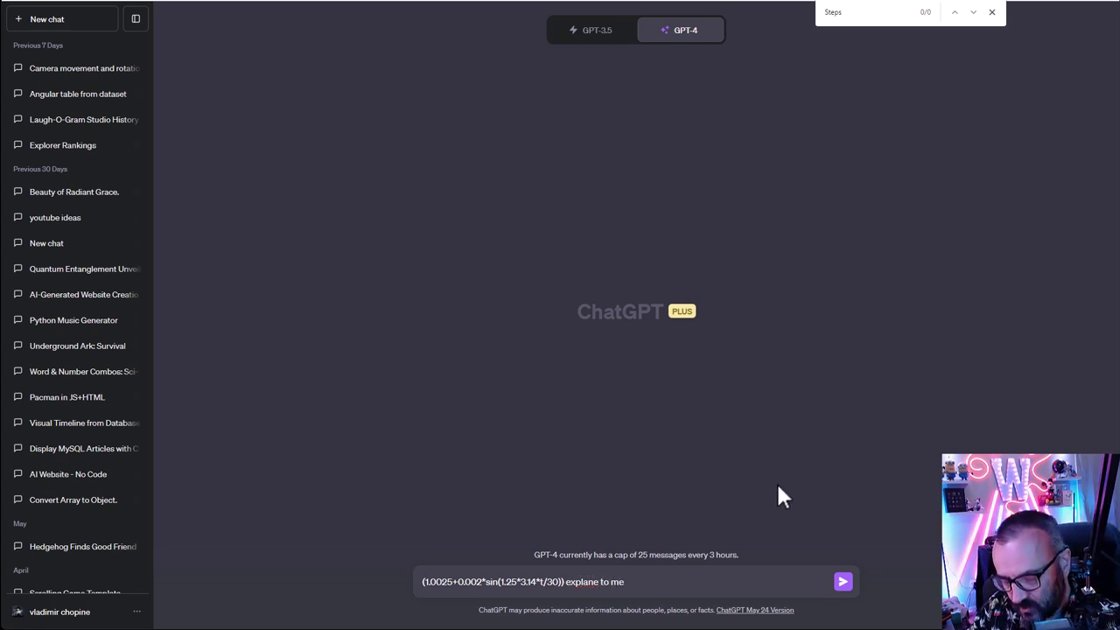
pyautogui.click(991, 12)
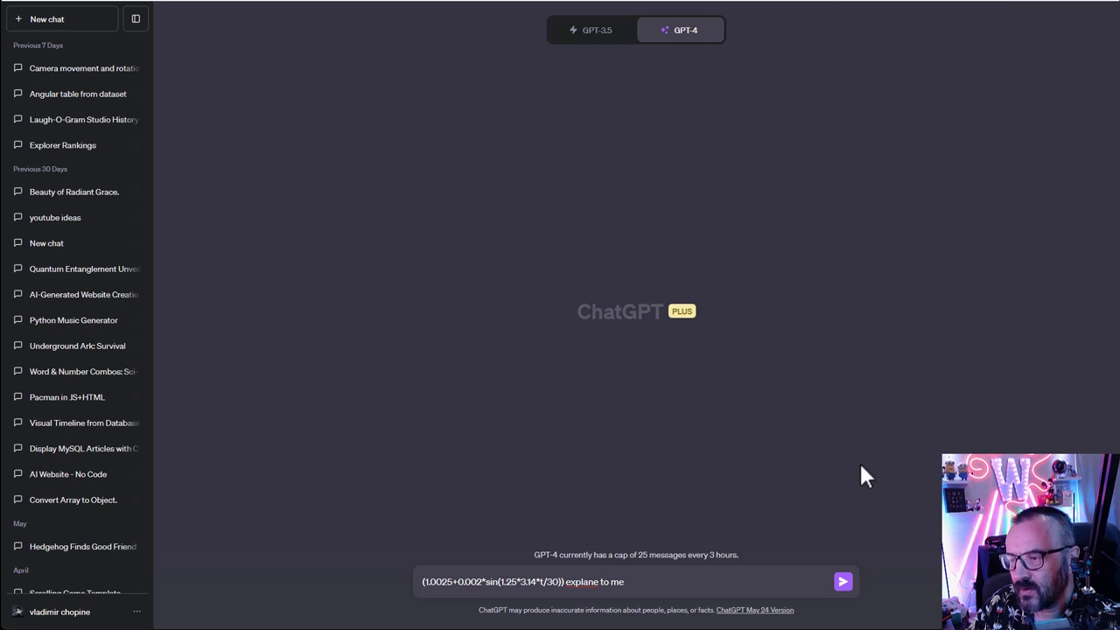
pyautogui.rightClick(579, 582)
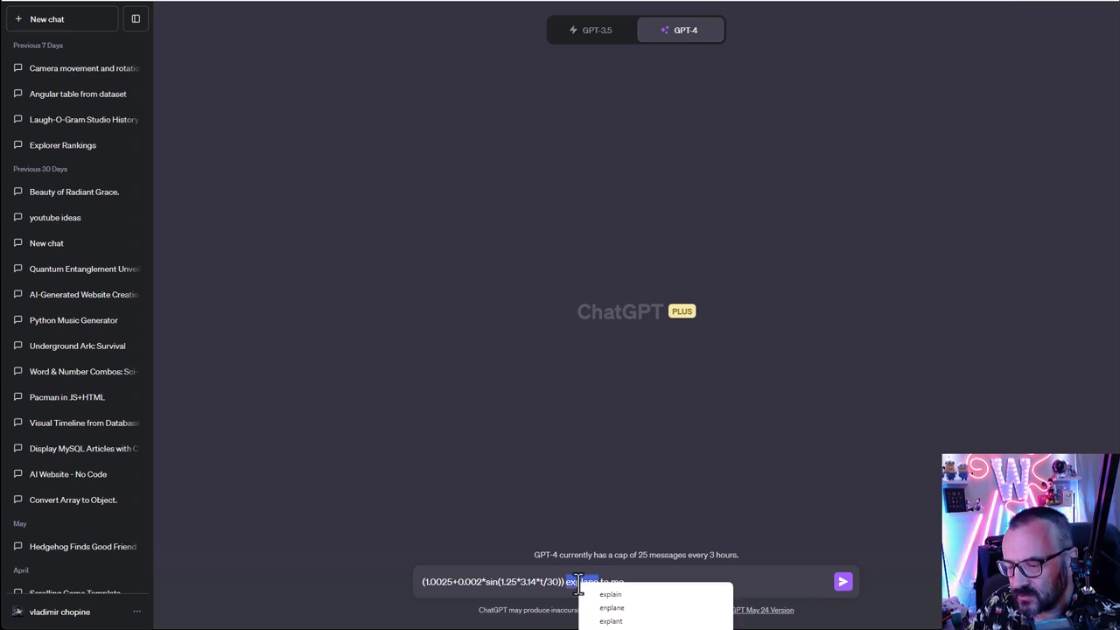
pyautogui.click(632, 596)
pyautogui.click(842, 582)
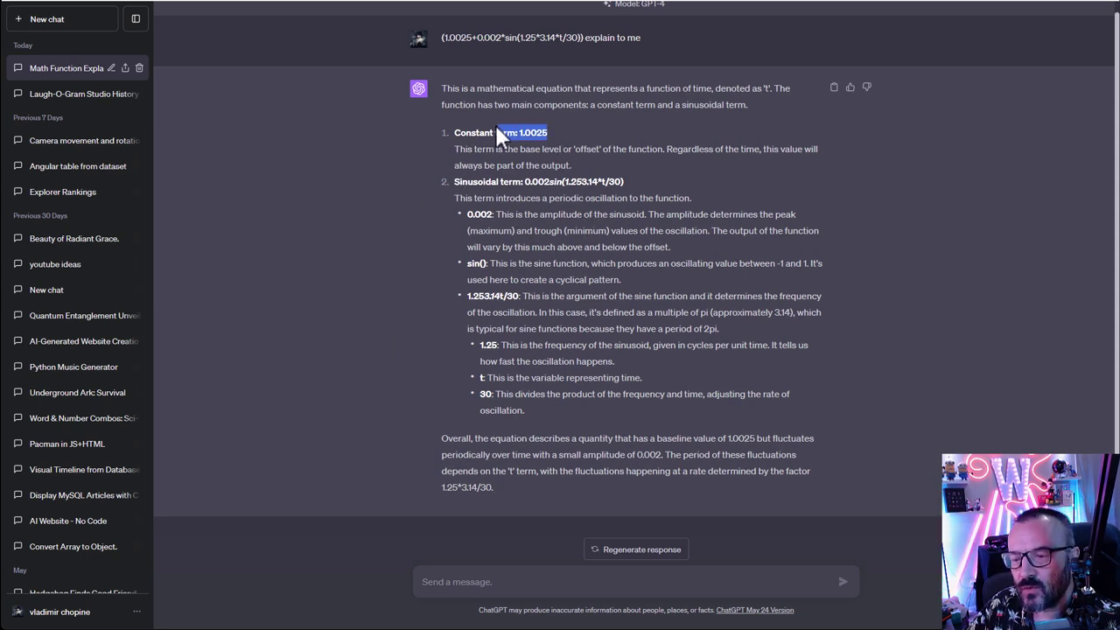
# Step: Read ChatGPT's explanation of the constant term, the 1.25 frequency and the t variable
pyautogui.moveTo(498, 124); pyautogui.dragTo(453, 123)
pyautogui.click(617, 263)
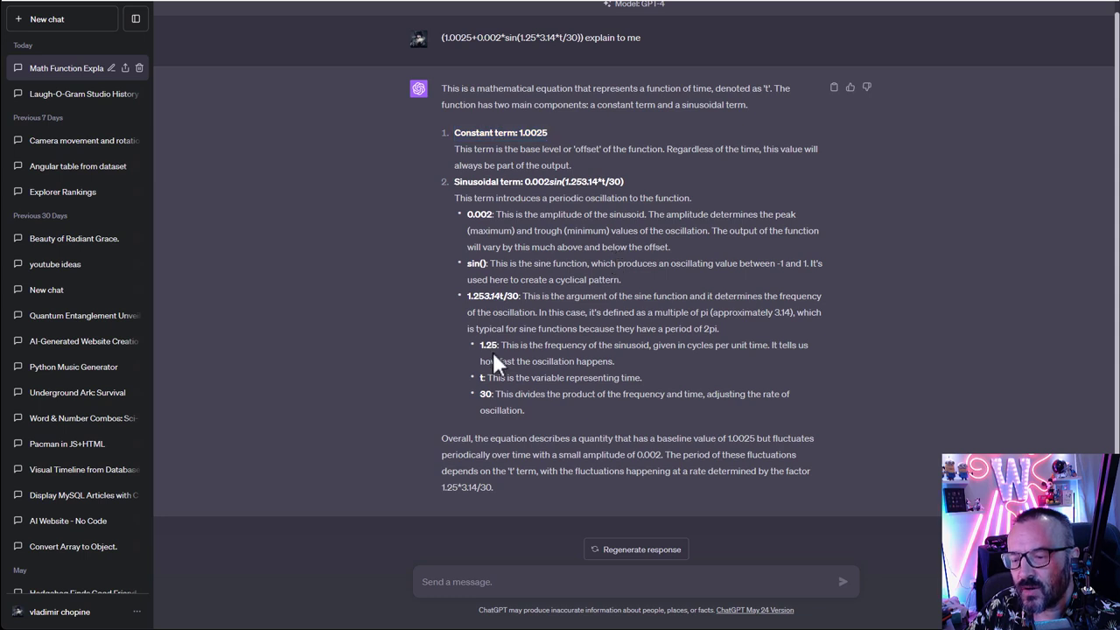
pyautogui.moveTo(481, 346); pyautogui.dragTo(521, 347)
pyautogui.click(555, 390)
pyautogui.moveTo(479, 378); pyautogui.dragTo(640, 378)
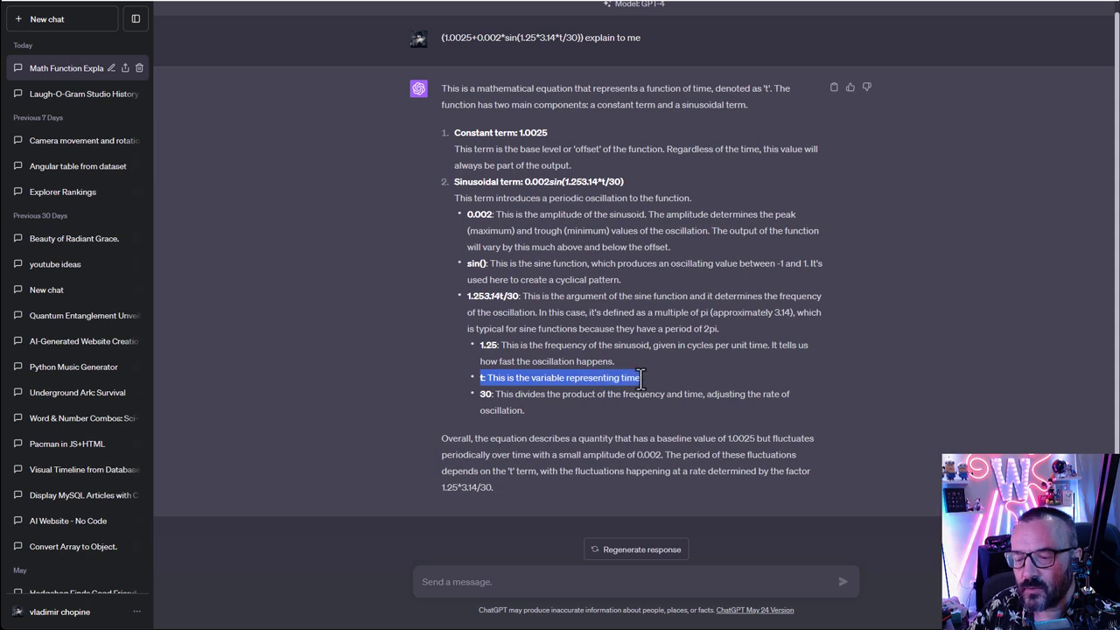
pyautogui.click(640, 378)
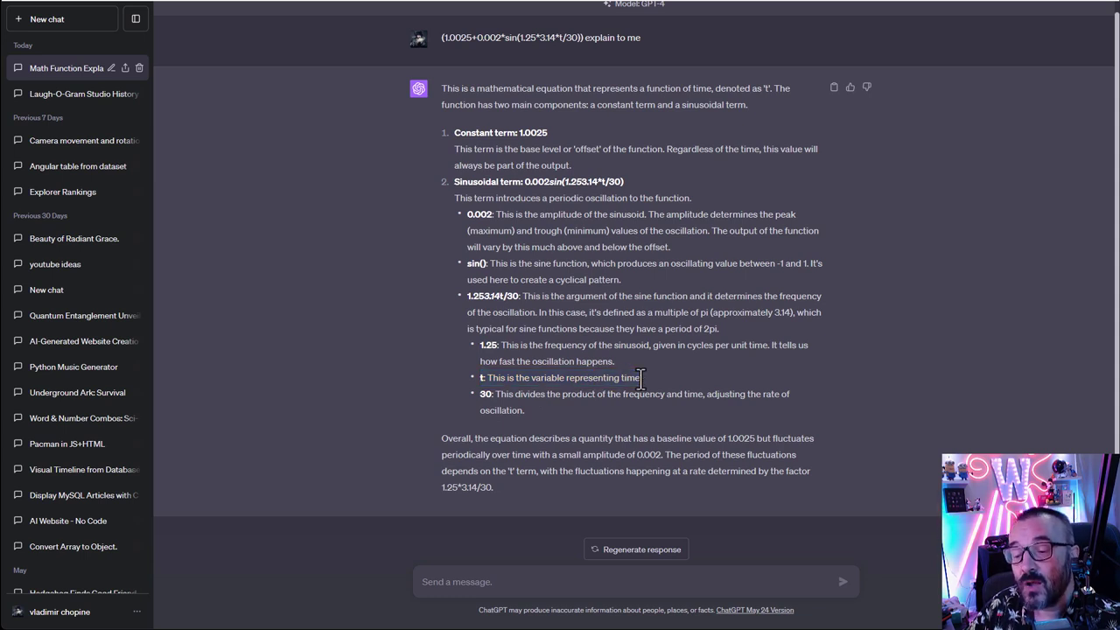
# Step: Return to Deforum and examine the t variable and the divisor in the Zoom expression
pyautogui.hotkey('ctrl', 'Tab')
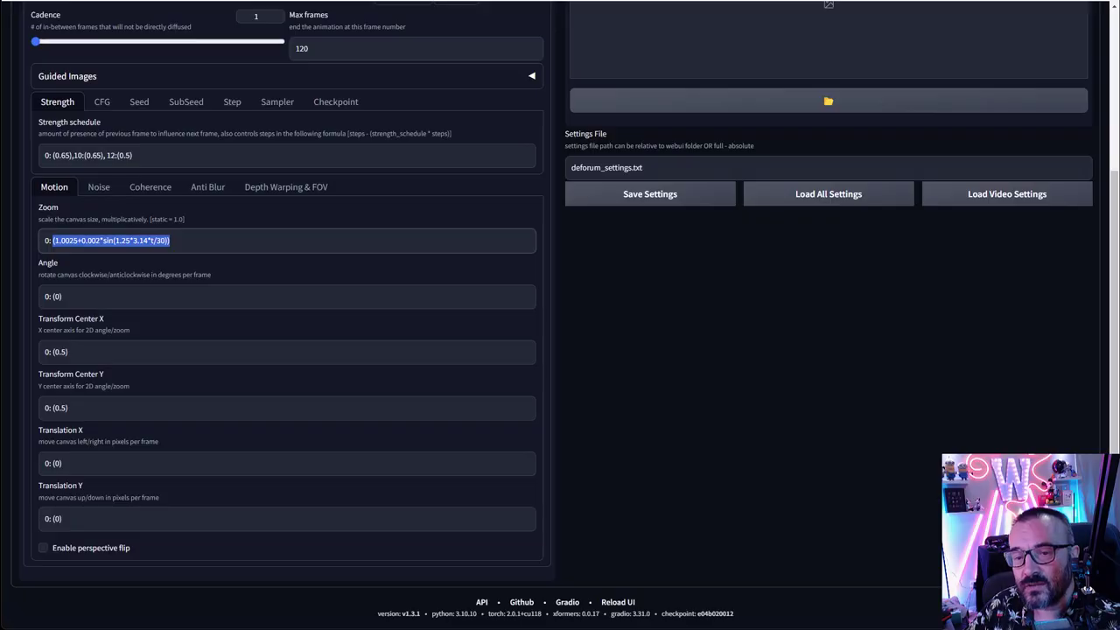
pyautogui.click(192, 242)
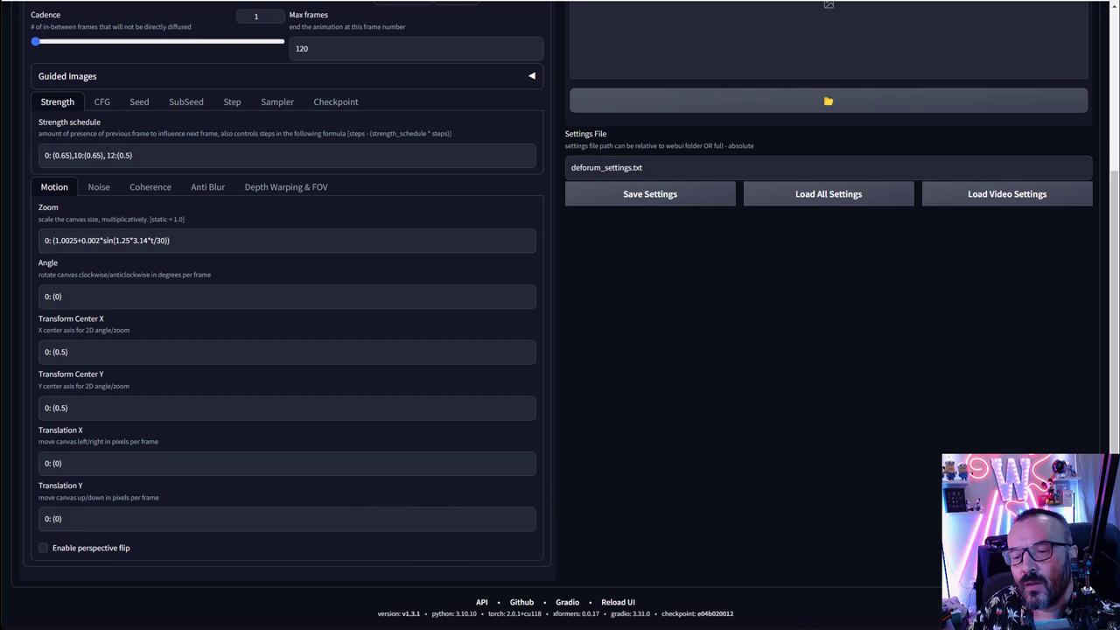
pyautogui.click(153, 241)
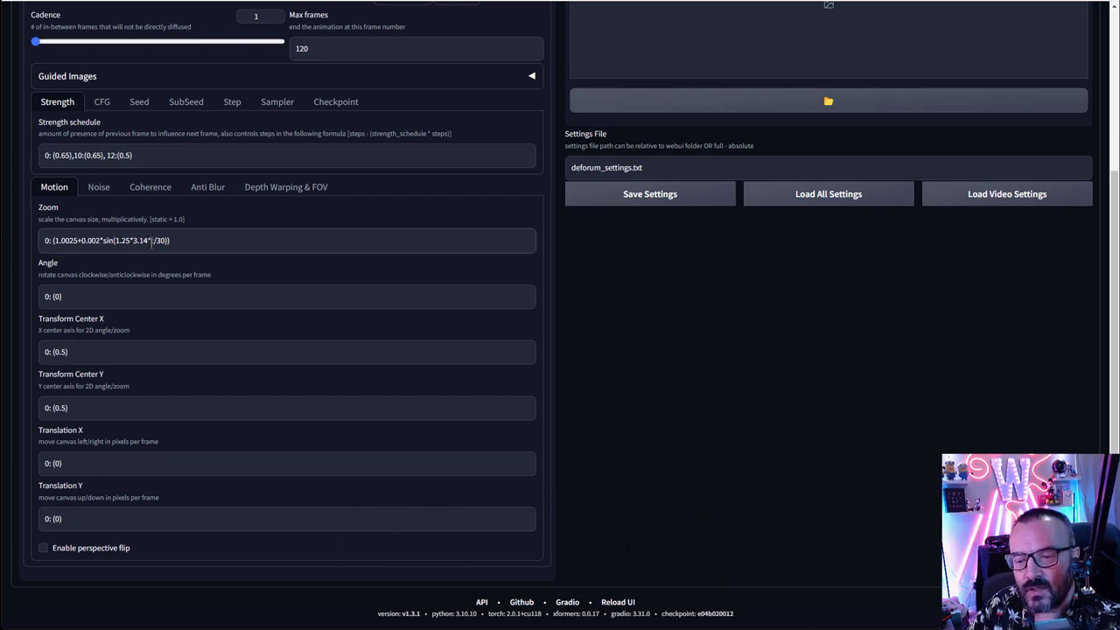
pyautogui.doubleClick(153, 241)
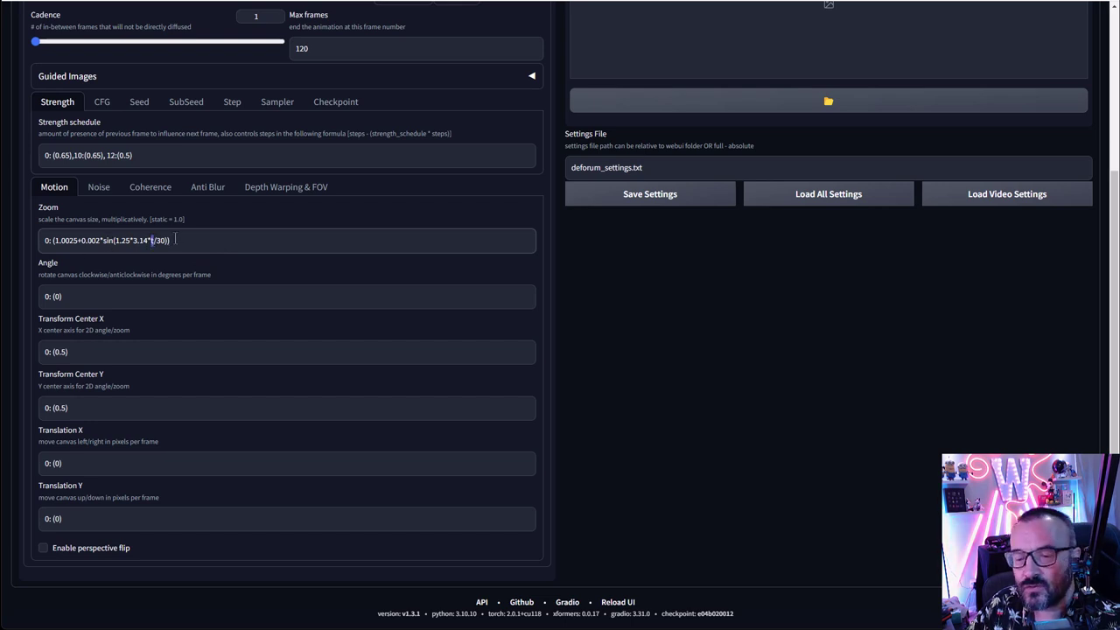
pyautogui.doubleClick(161, 240)
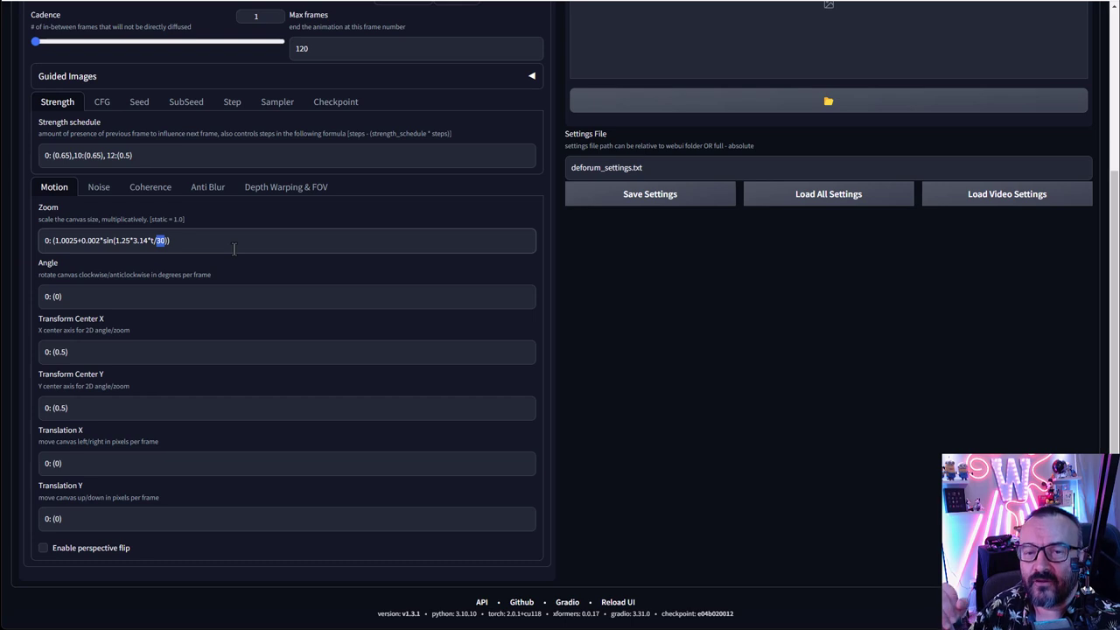
pyautogui.click(170, 240)
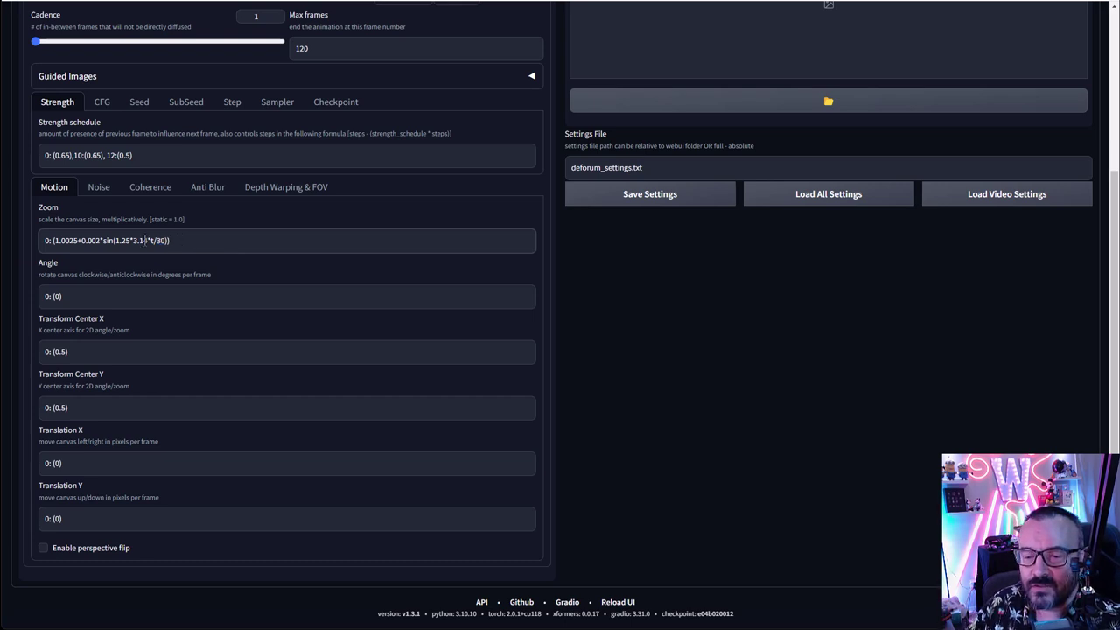
# Step: Change the divisor in the Zoom expression to 10, giving 0: (1.0025+0.002*sin(1.25*3.14*t/10))
pyautogui.moveTo(156, 241); pyautogui.dragTo(161, 241)
pyautogui.write('3')
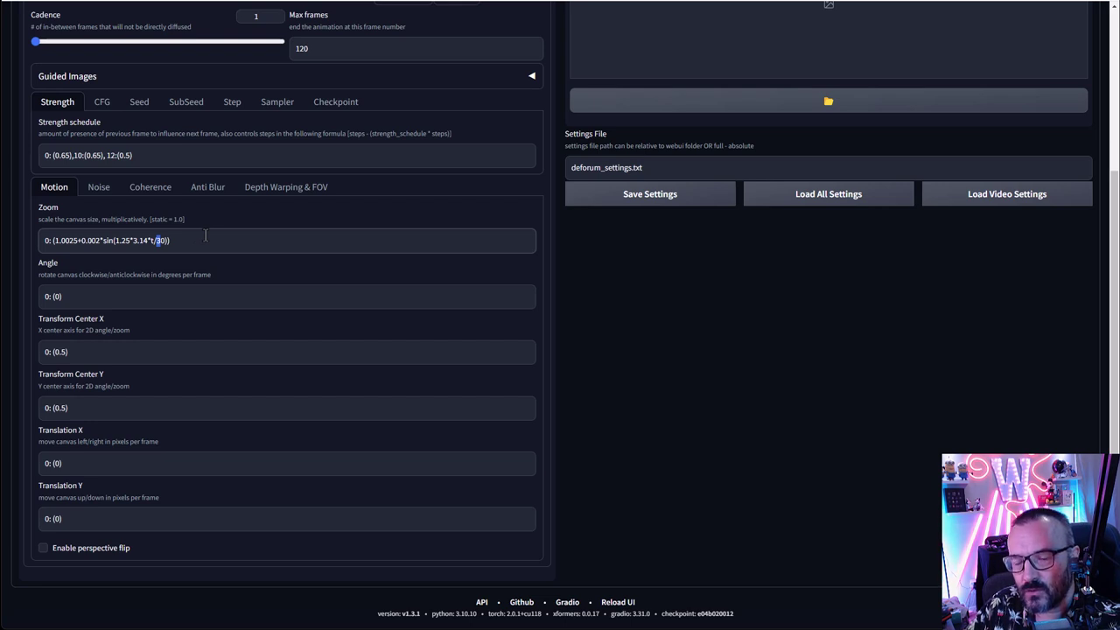
pyautogui.write('1')
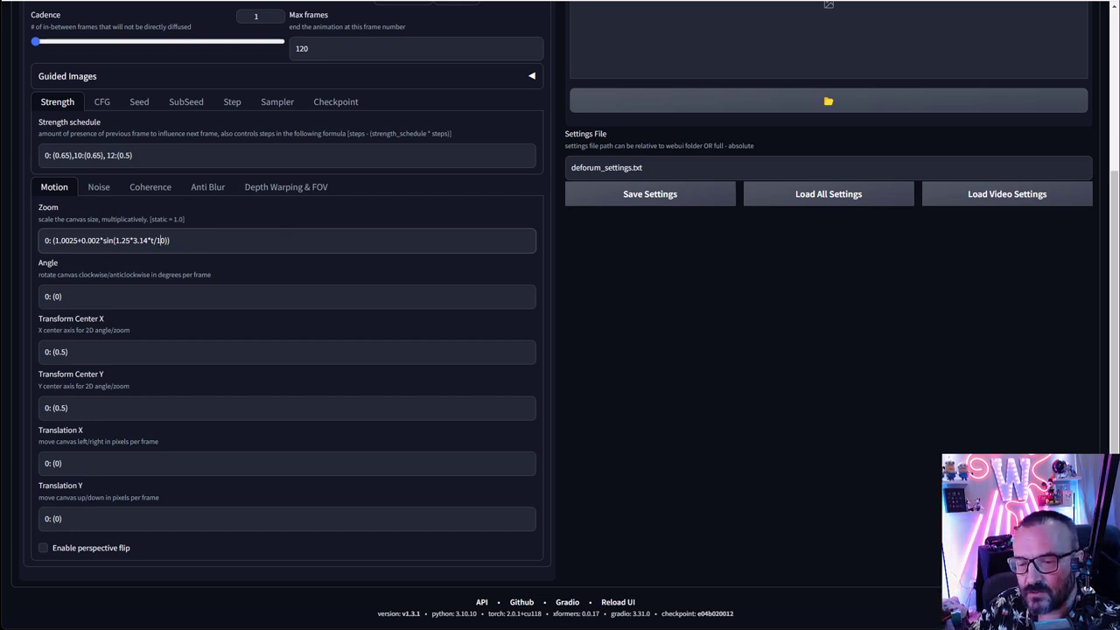
# Step: Review the expression anatomy in the MATHs in DeforumV05 document and switch to the Desmos graphing calculator
pyautogui.moveTo(171, 240); pyautogui.dragTo(52, 238)
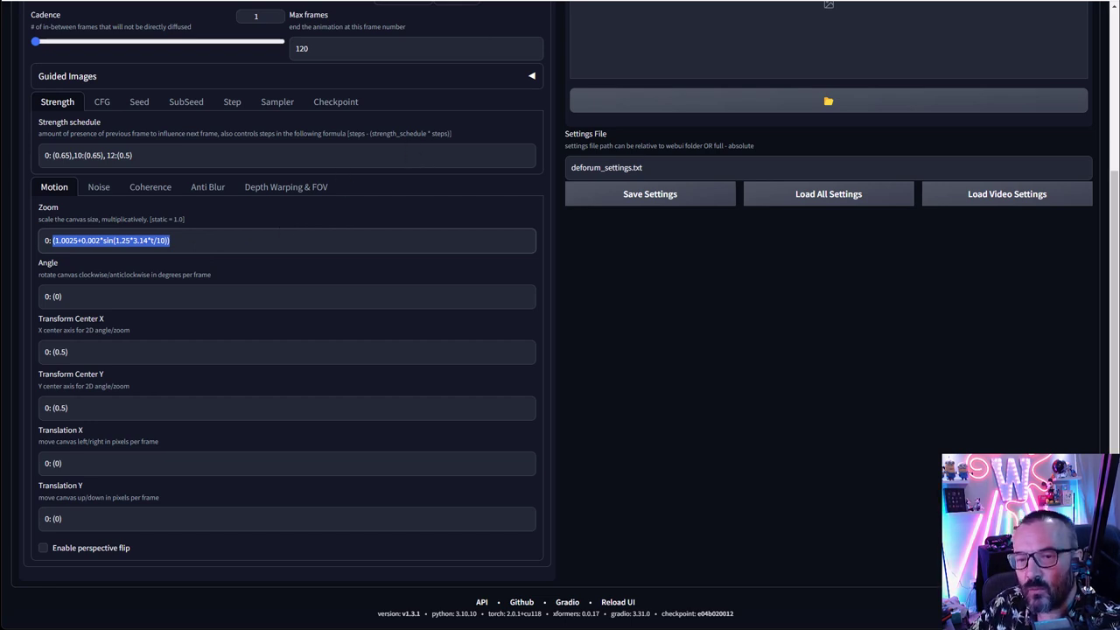
pyautogui.hotkey('alt', 'Tab')
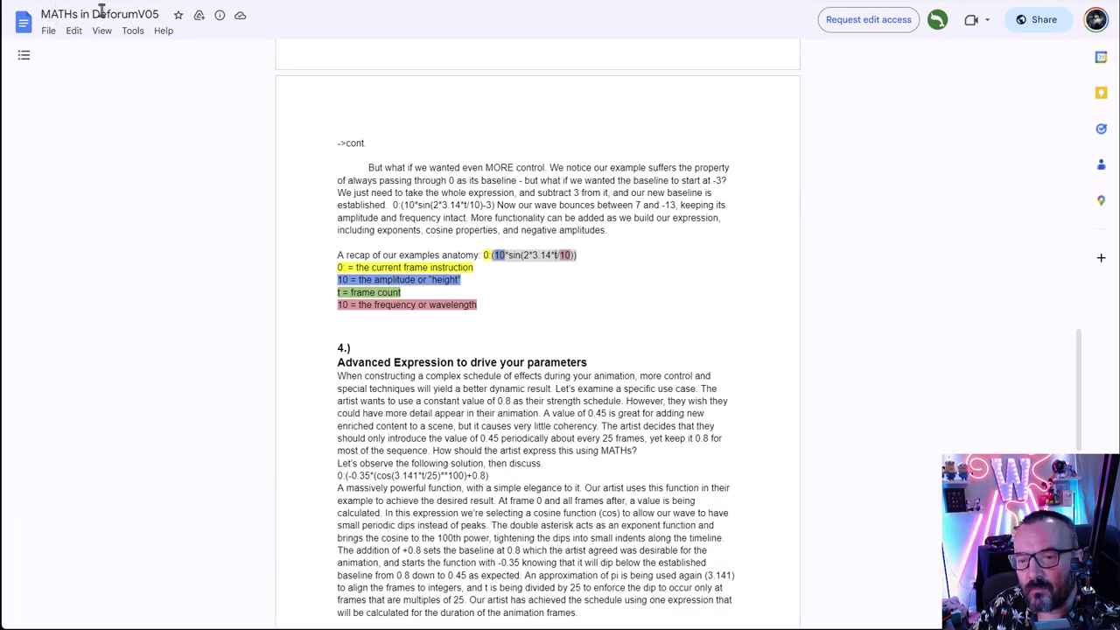
pyautogui.scroll(-2, 525, 254)
pyautogui.scroll(1, 554, 271)
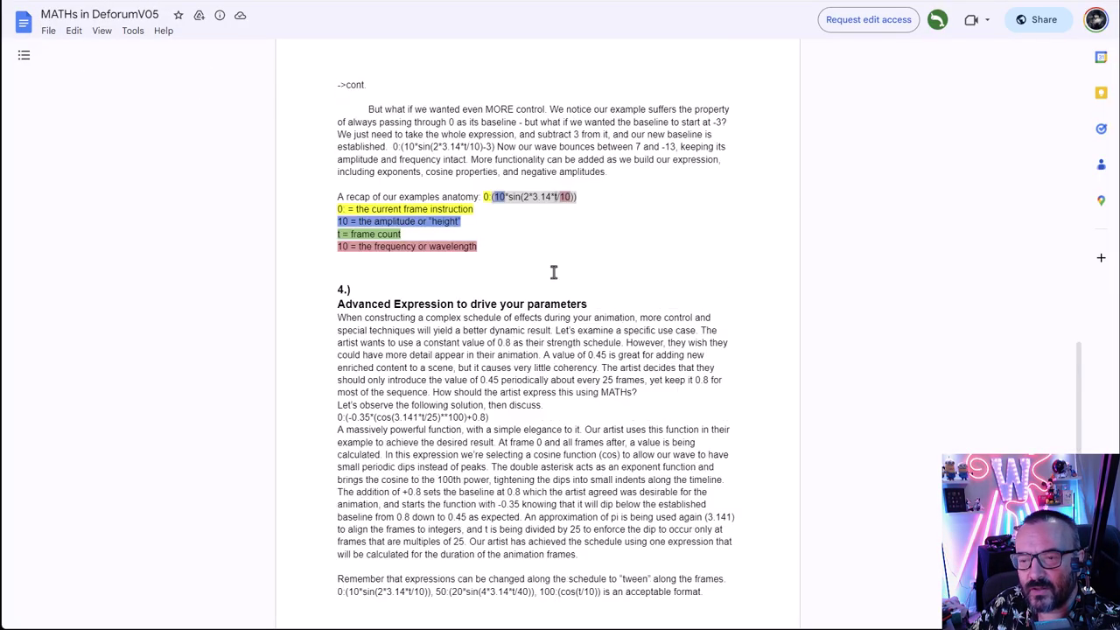
pyautogui.hotkey('alt', 'Tab')
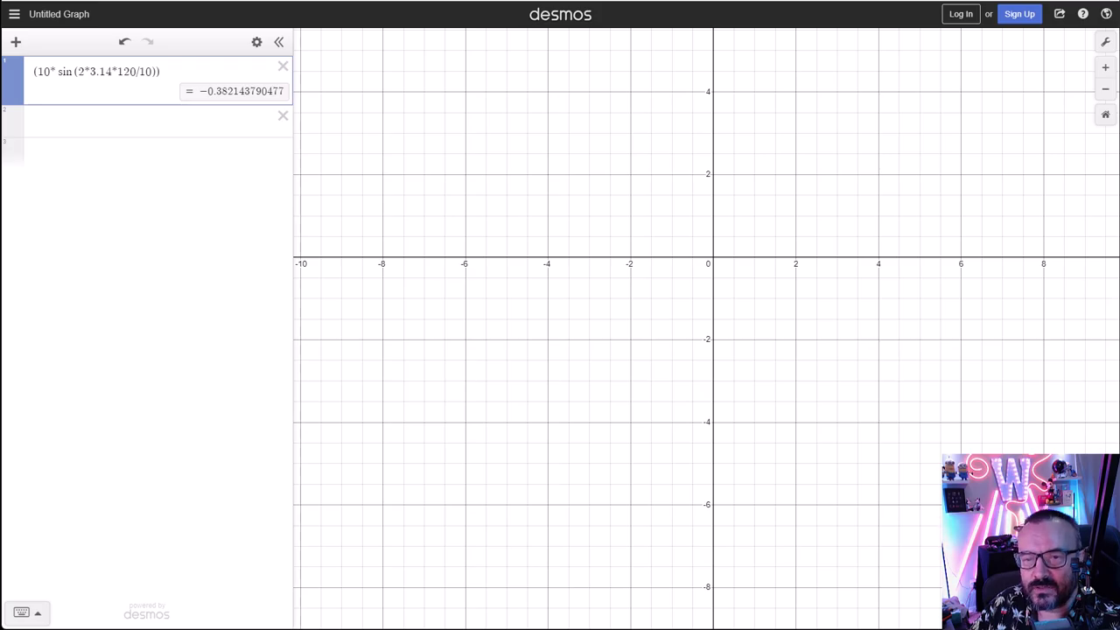
# Step: Return to Deforum from the graphing calculator and replace the math expression in Zoom so it reads 0: (1.1)
pyautogui.hotkey('ctrl', 'Tab')
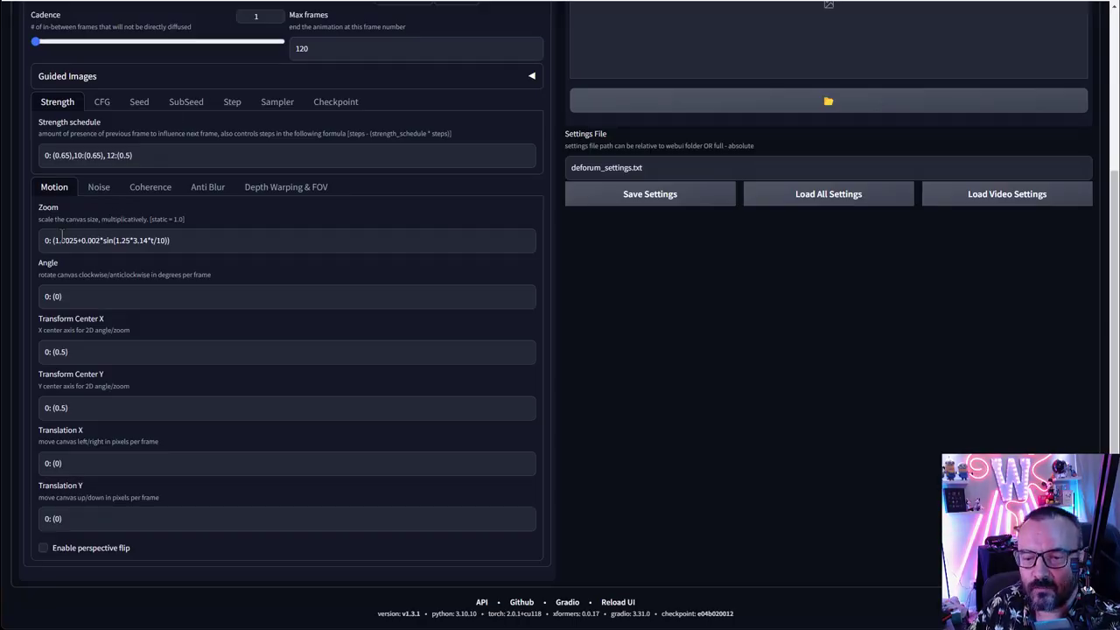
pyautogui.moveTo(54, 240); pyautogui.dragTo(271, 242)
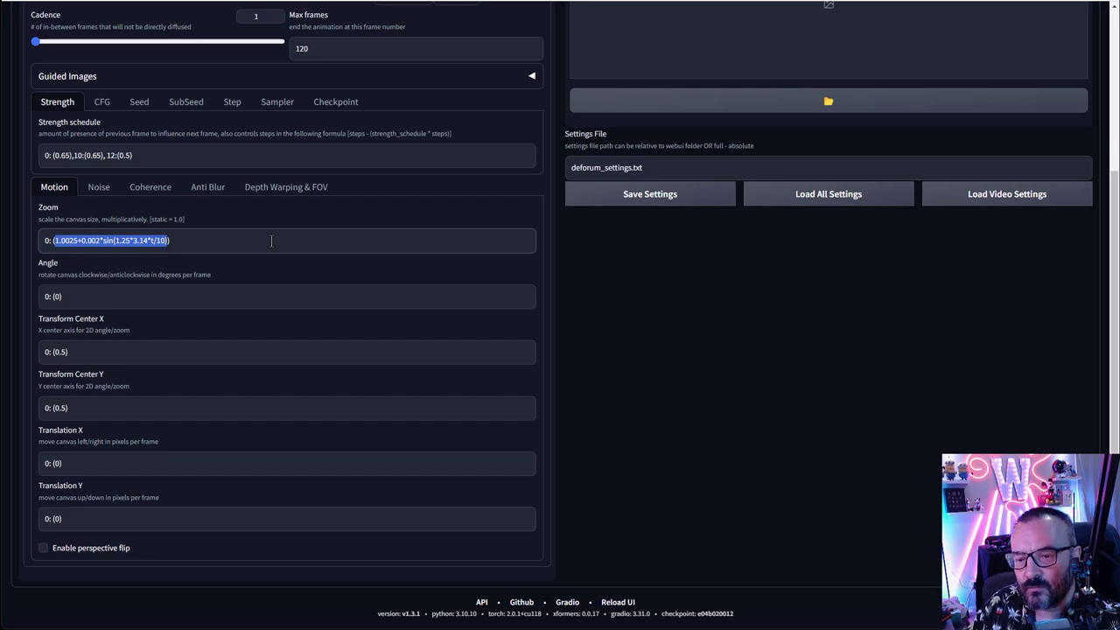
pyautogui.write('(1')
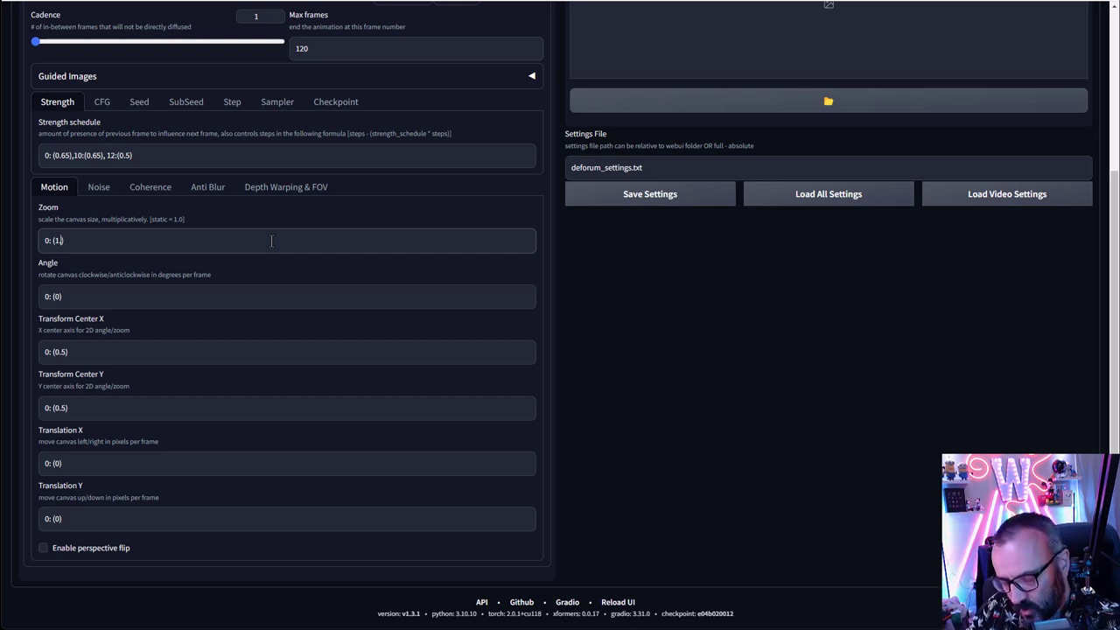
pyautogui.write('.1')
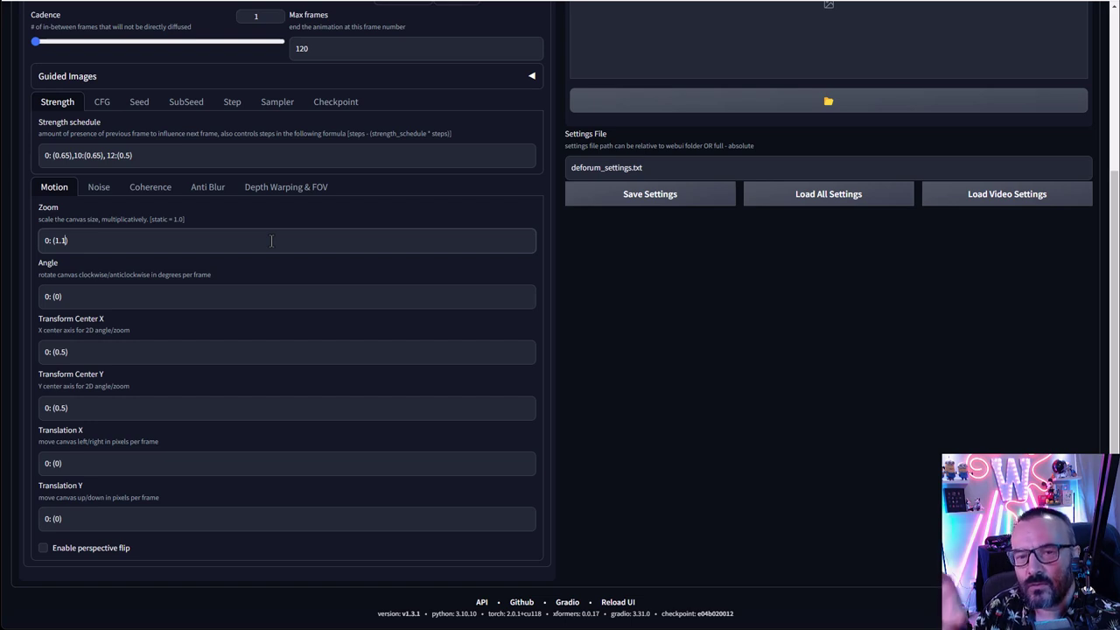
# Step: Switch to VLC and play the example animations 20230603155340.mp4 and 20230525200447.mp4 to examine their zoom motion
pyautogui.hotkey('alt', 'Tab')
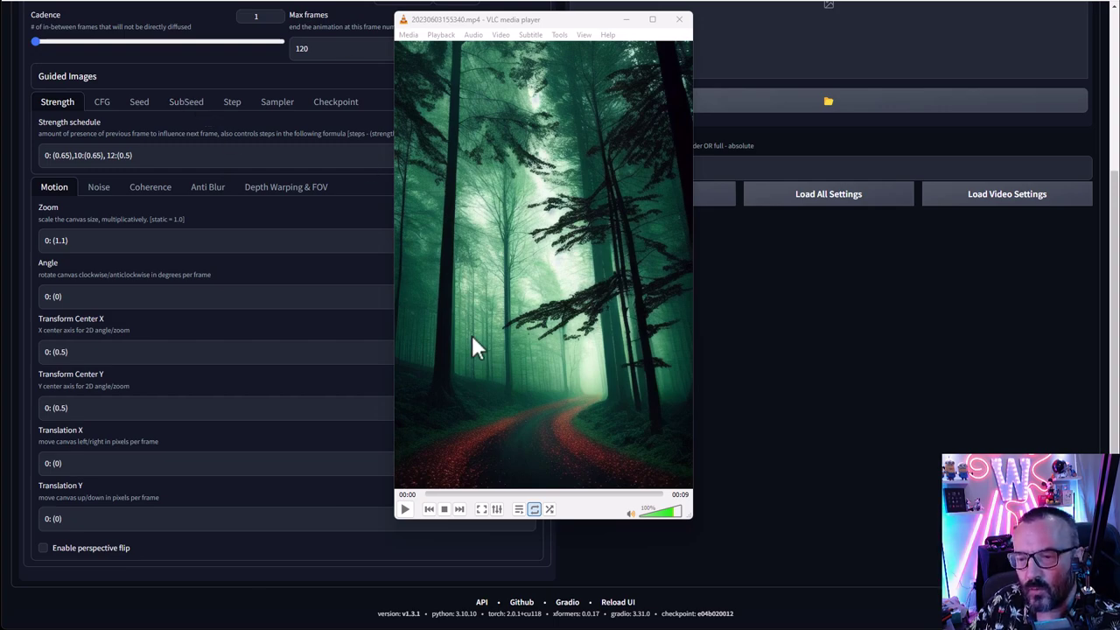
pyautogui.click(407, 510)
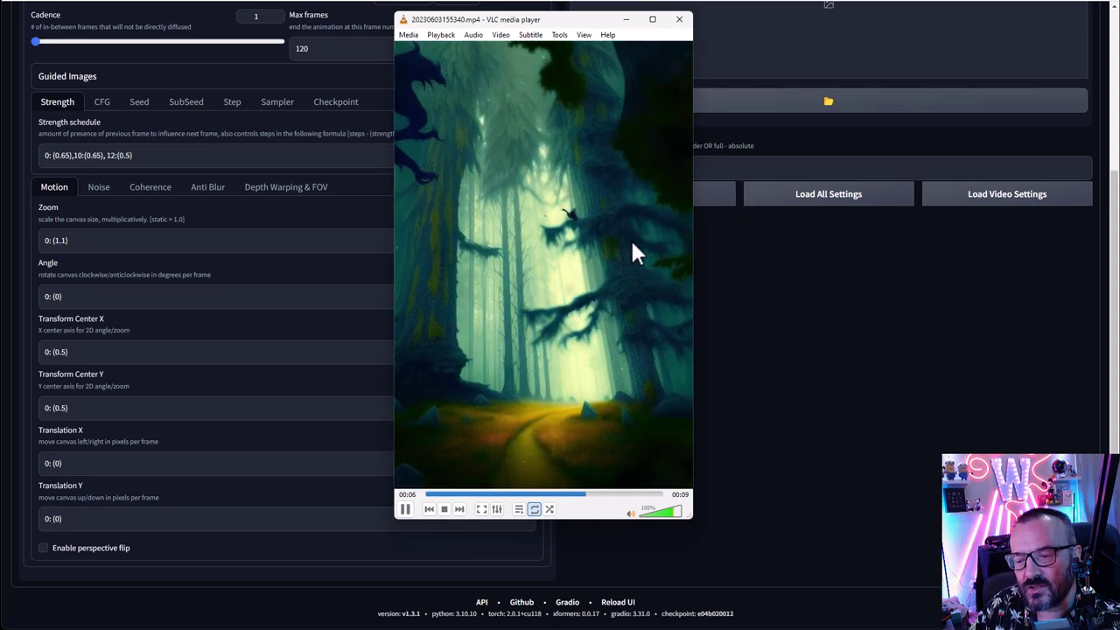
pyautogui.click(405, 509)
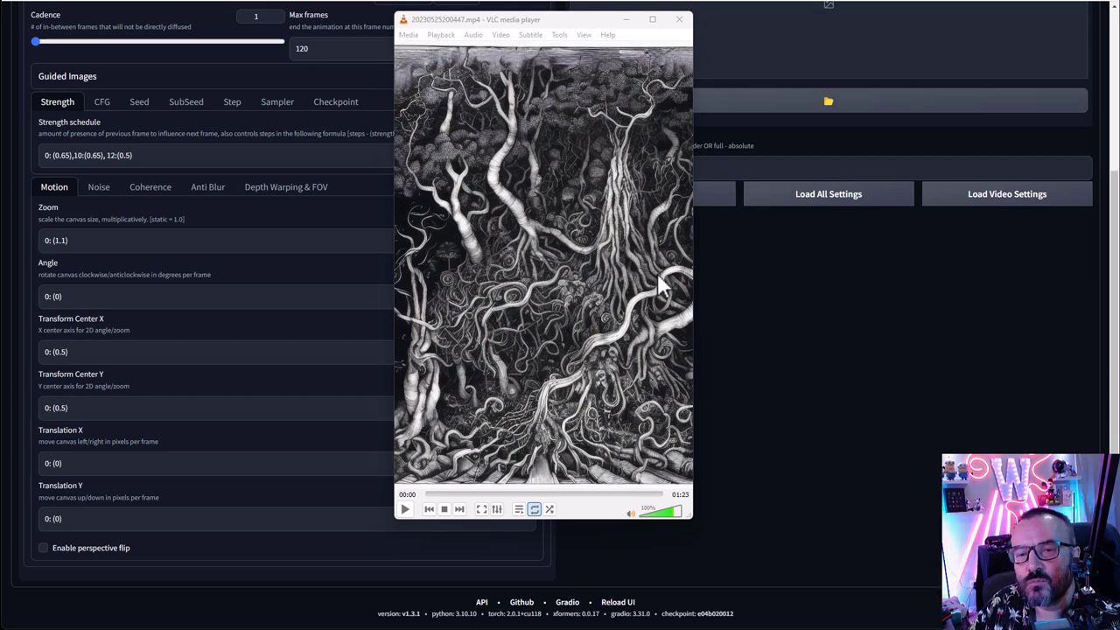
pyautogui.click(405, 509)
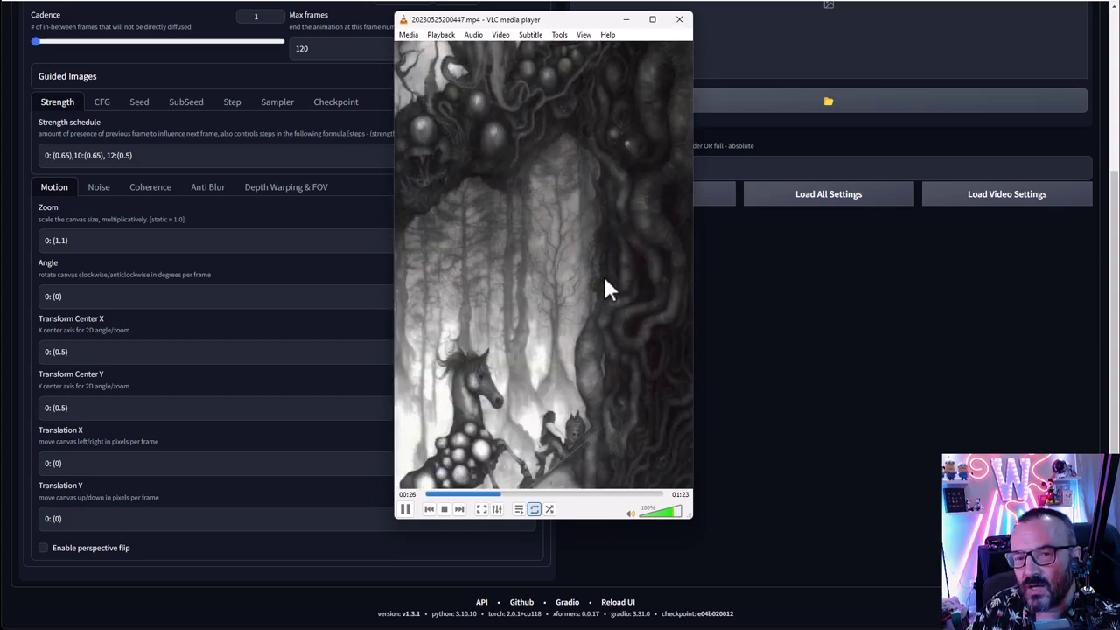
pyautogui.hotkey('ctrl', 'q')
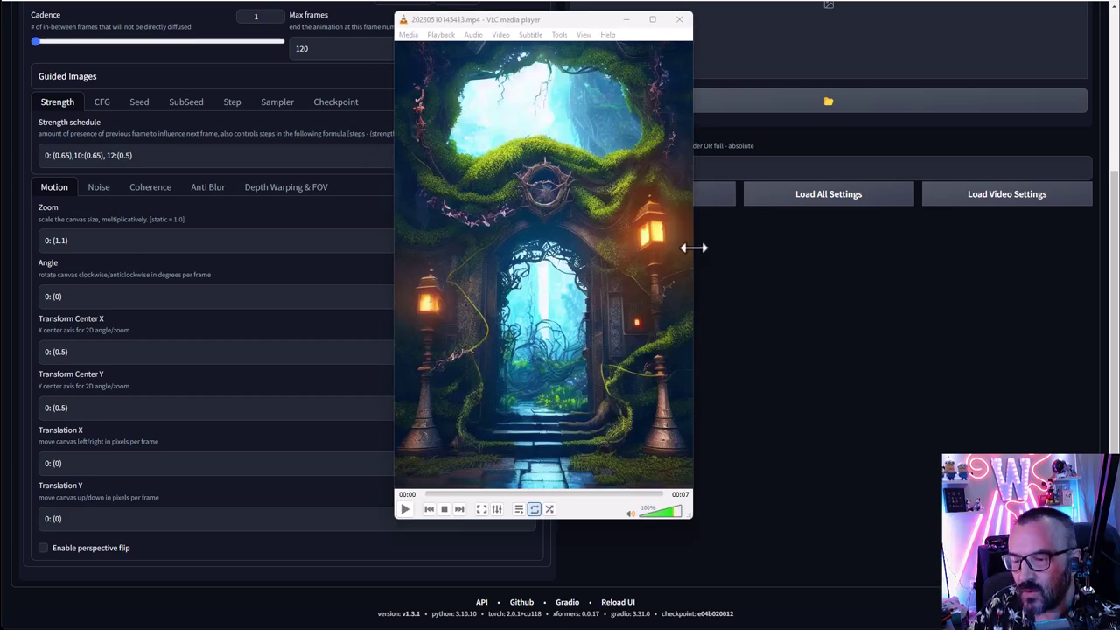
# Step: Play the example animations 20230510145413.mp4 and 20230603170246.mp4, closing each player to return to Deforum
pyautogui.click(403, 511)
pyautogui.click(405, 511)
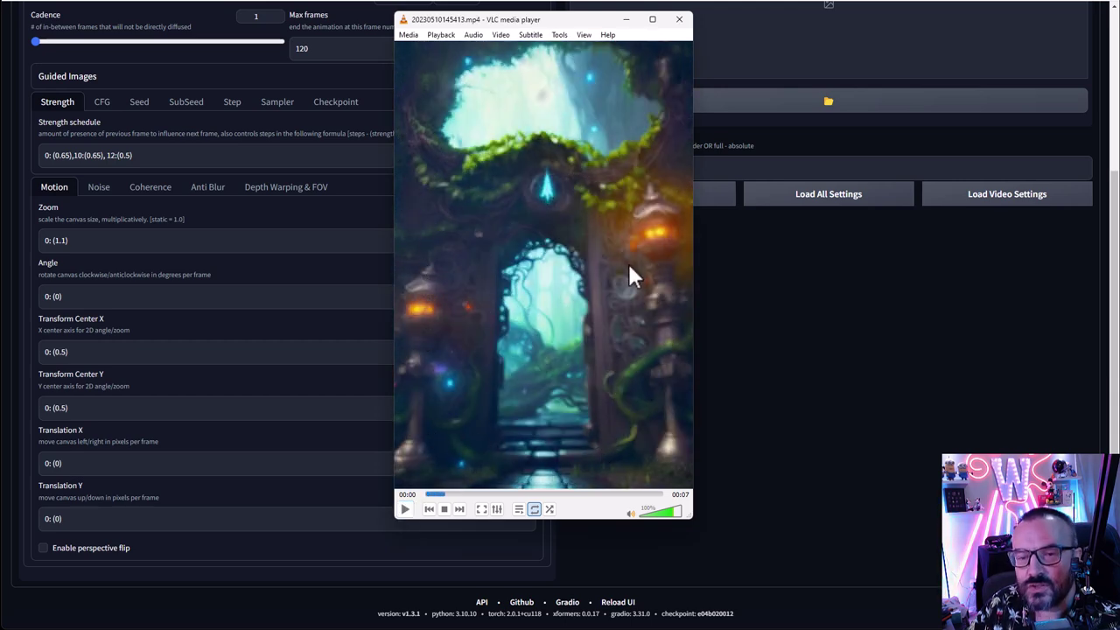
pyautogui.click(405, 510)
pyautogui.click(405, 511)
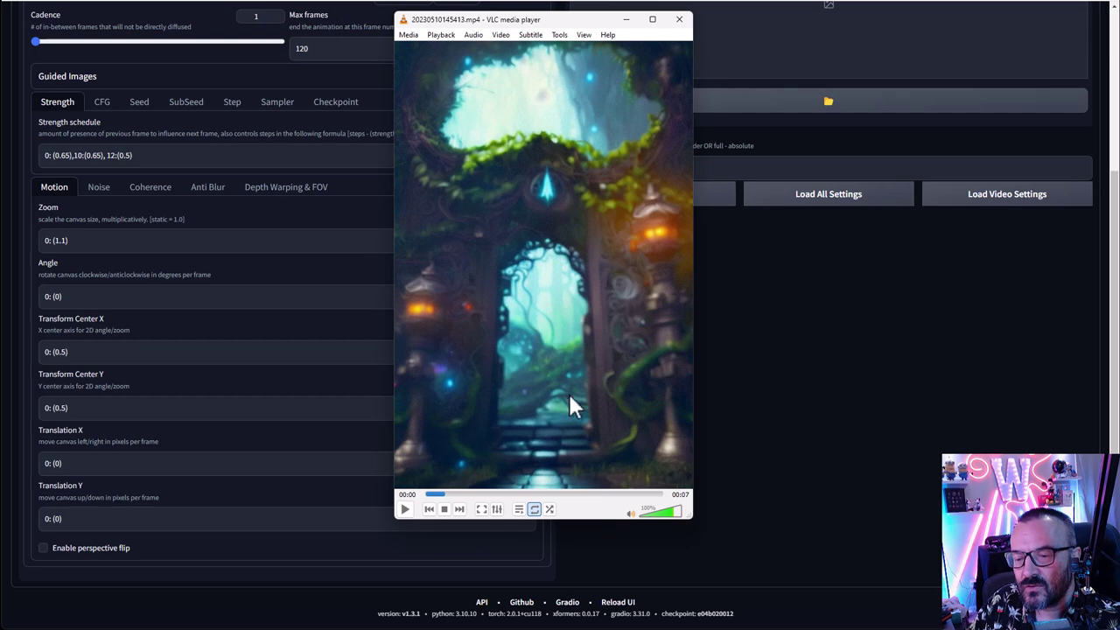
pyautogui.click(684, 23)
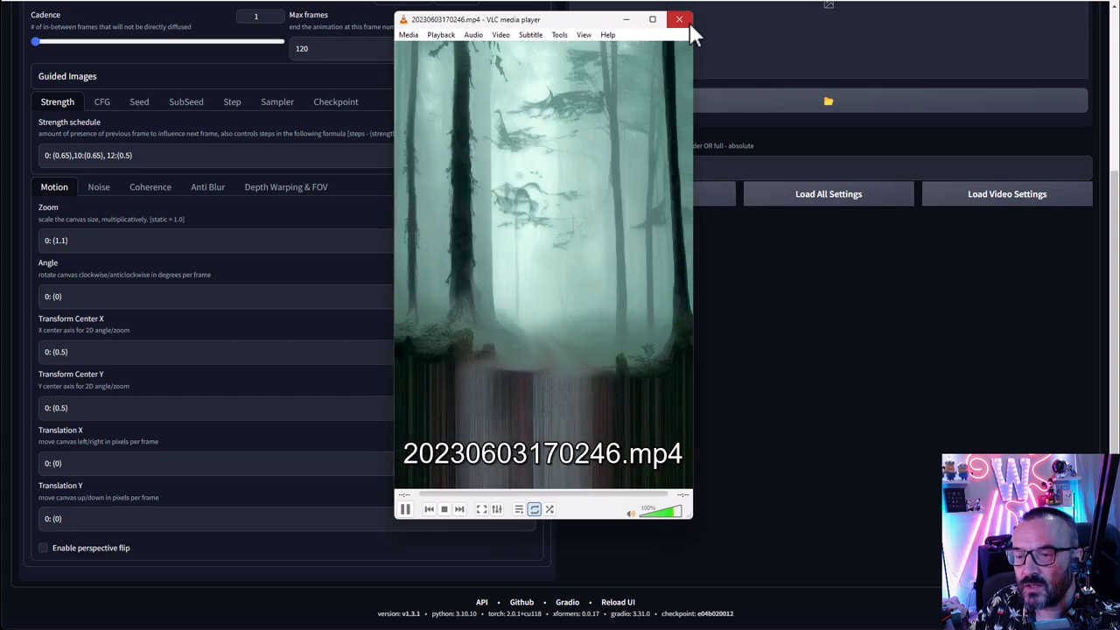
pyautogui.click(689, 23)
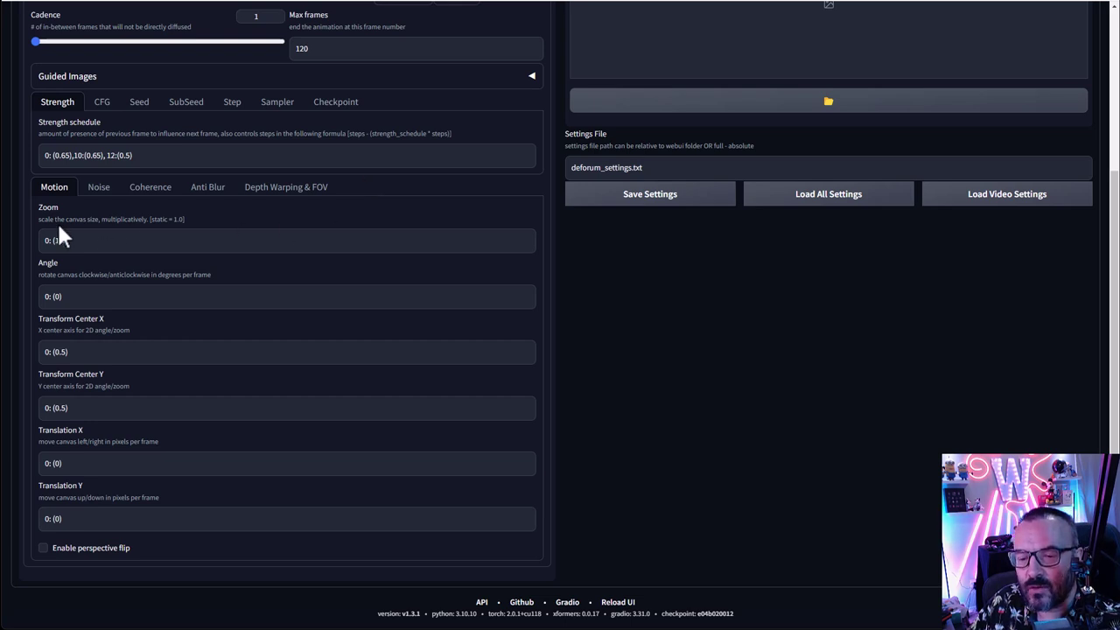
# Step: Append a keyframe at frame 24 with value 0 to the Zoom schedule, giving 0: (1.1), 24:(0)
pyautogui.click(107, 240)
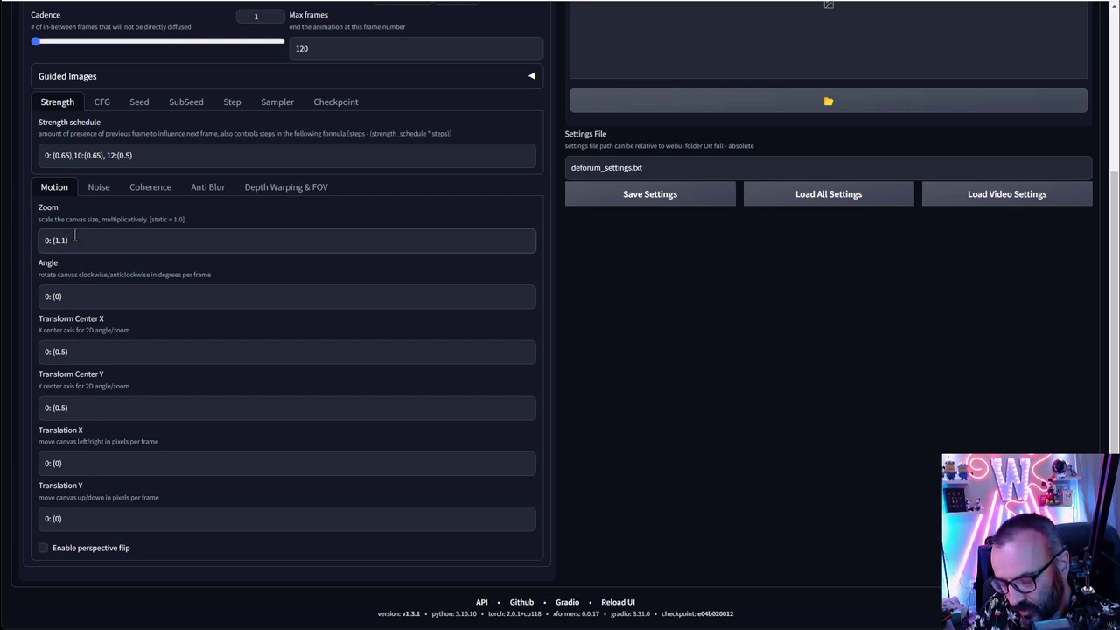
pyautogui.write(',')
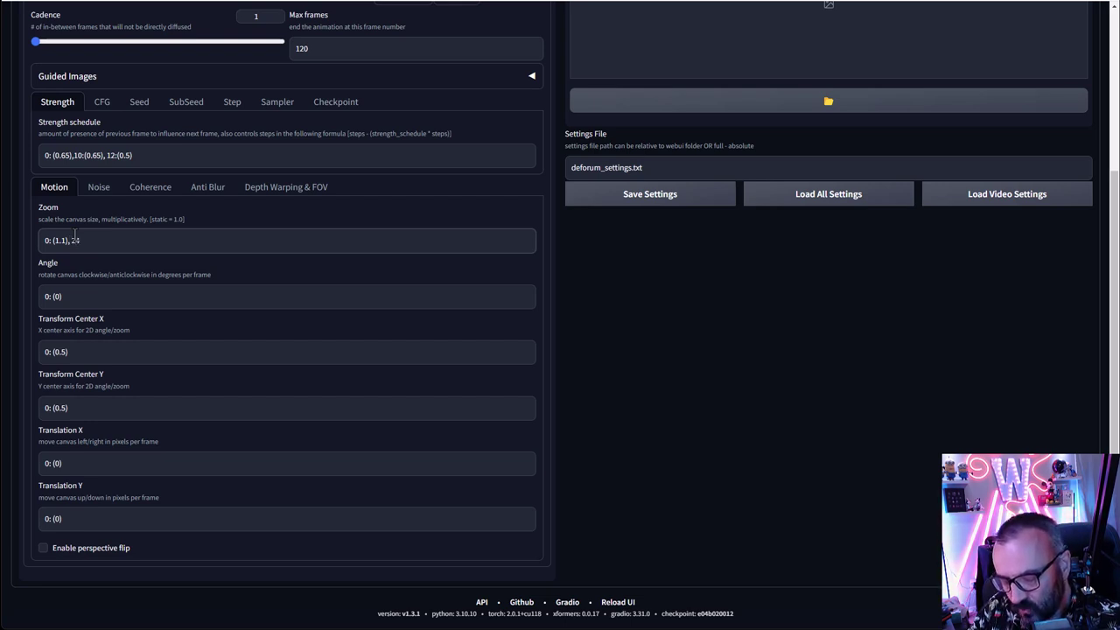
pyautogui.write(' 24:(')
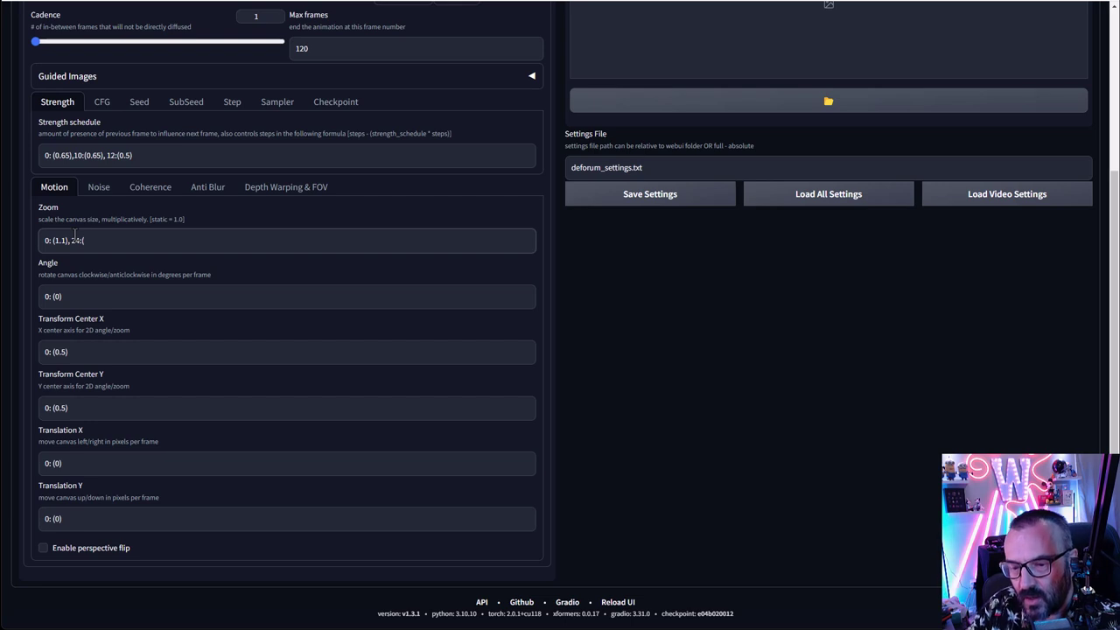
pyautogui.write('0)')
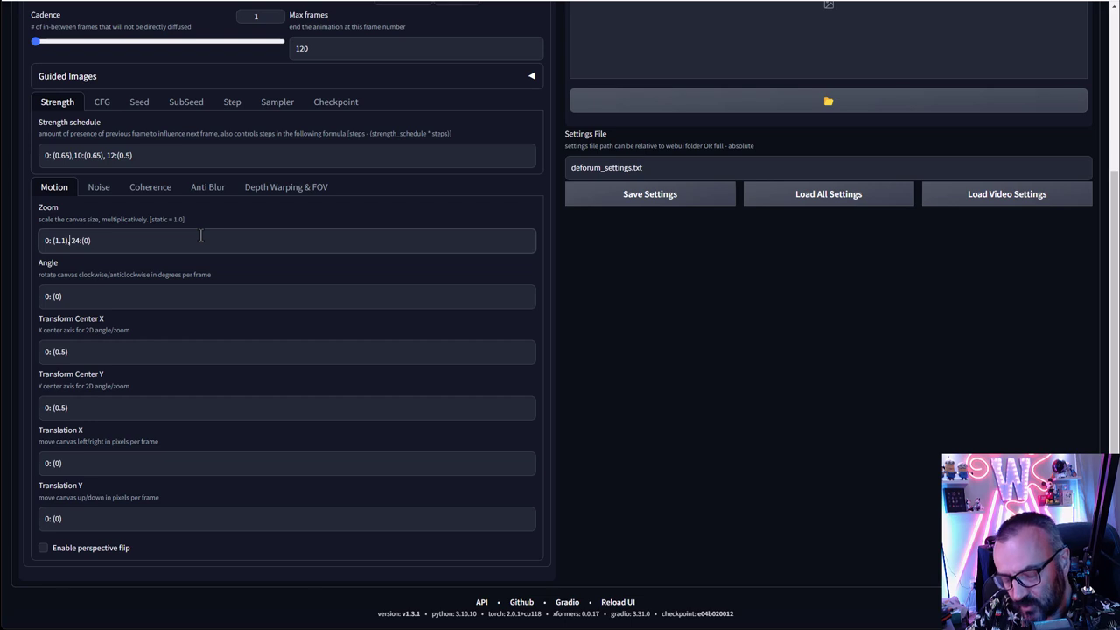
# Step: Insert a hold keyframe 23:(1.1) before frame 24 in the Zoom schedule, giving 0: (1.1),23:(1.1), 24:(0)
pyautogui.write('2')
pyautogui.write('23:')
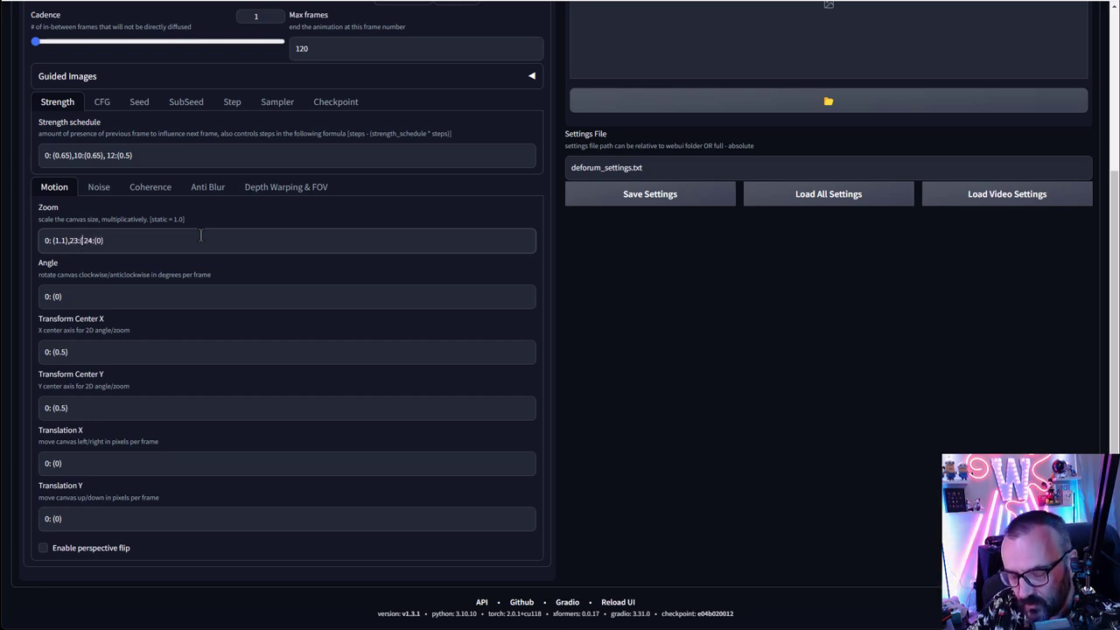
pyautogui.write('(1.1)')
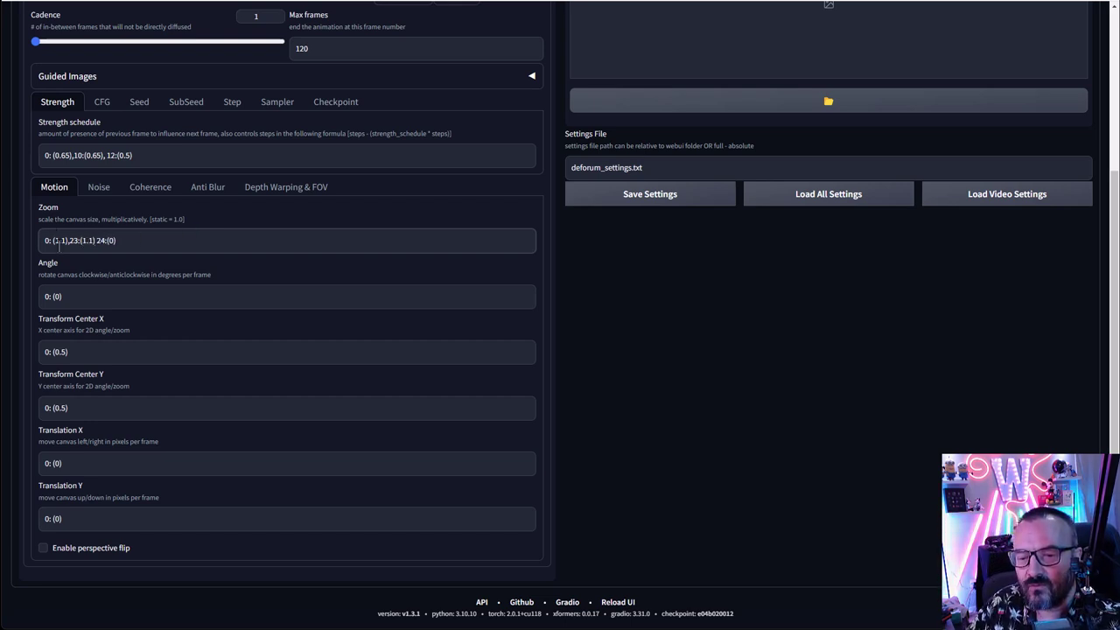
pyautogui.write(',')
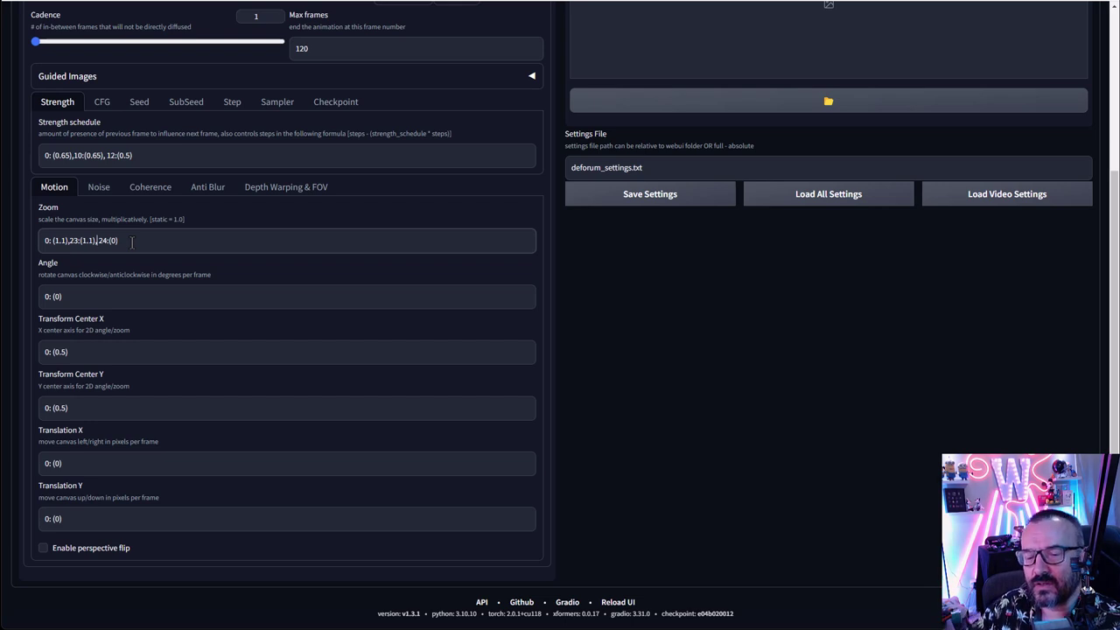
pyautogui.write(',')
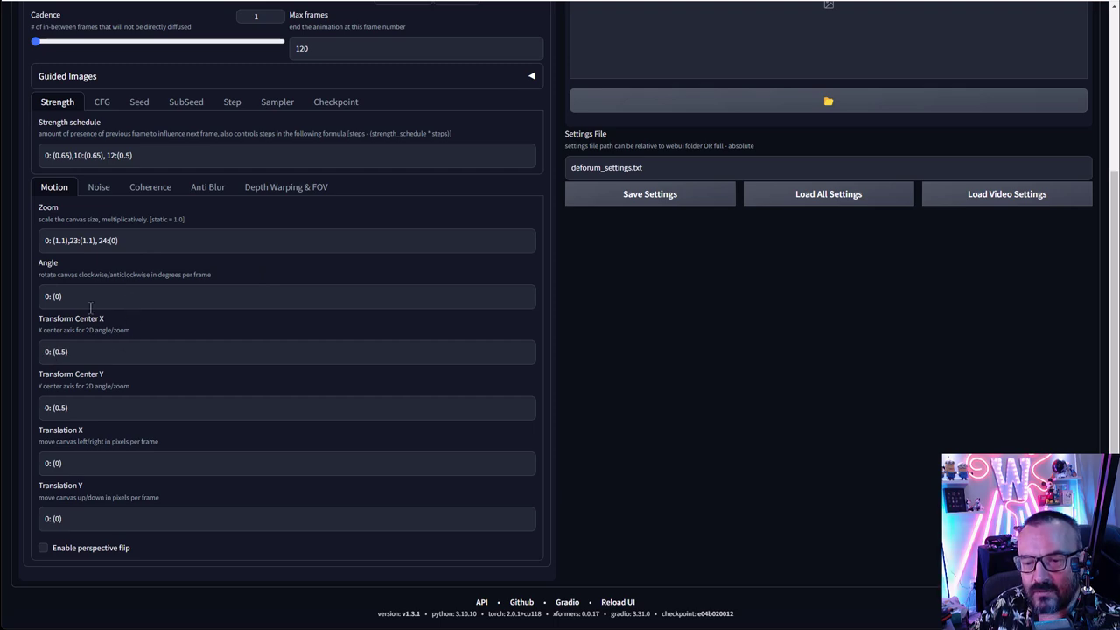
# Step: Switch the animation mode to 3D and examine the Translation Z setting among the motion parameters
pyautogui.scroll(1, 120, 122)
pyautogui.scroll(1, 121, 109)
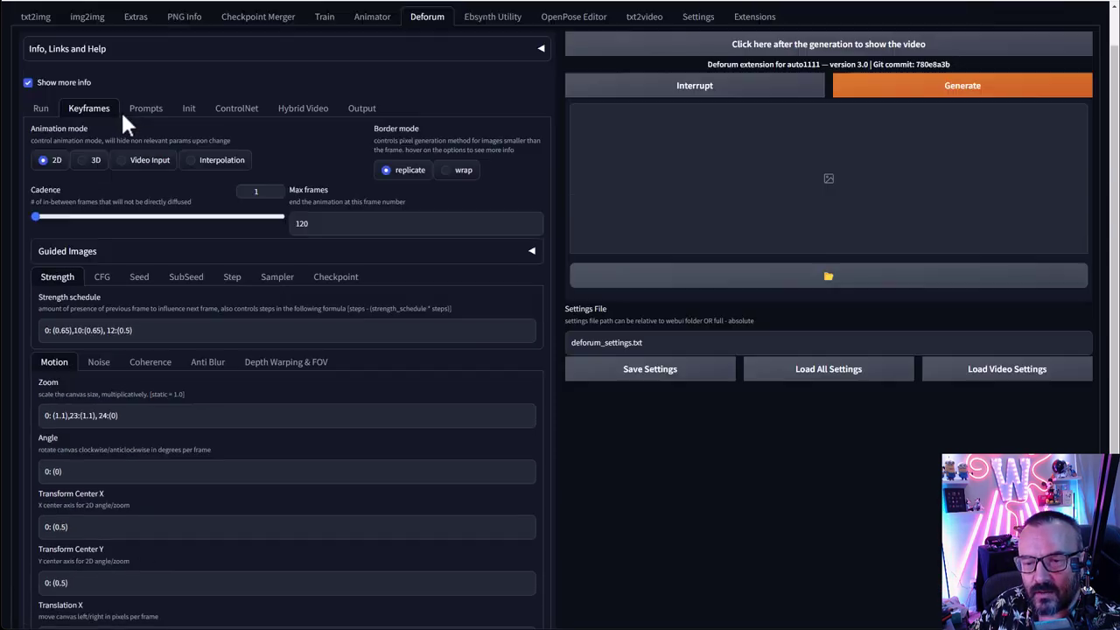
pyautogui.click(84, 160)
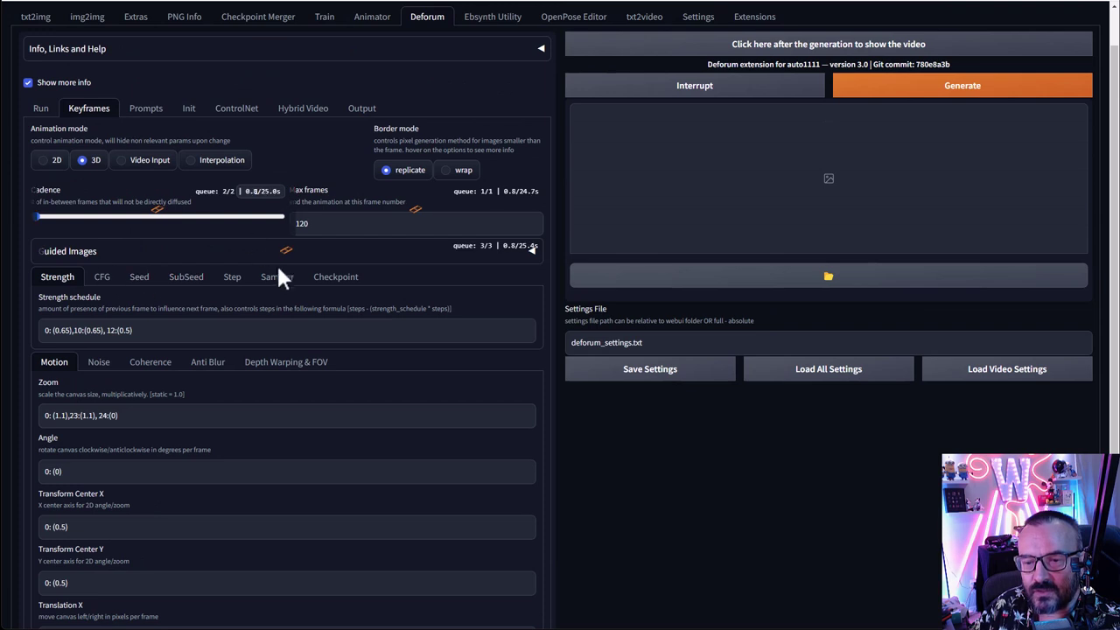
pyautogui.scroll(-1, 330, 416)
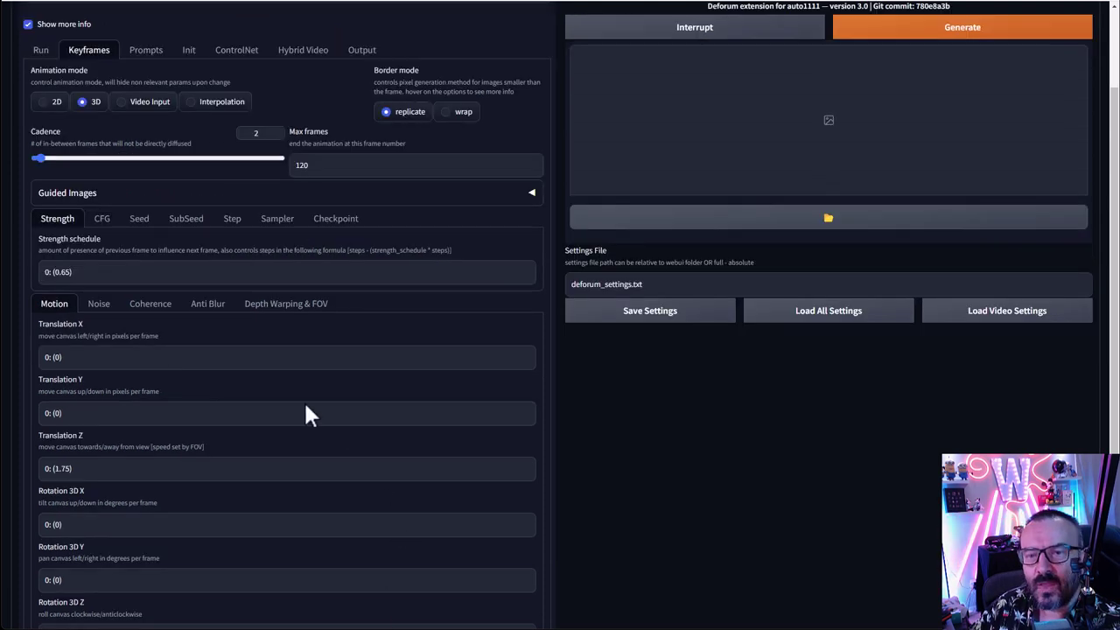
pyautogui.scroll(-1, 181, 383)
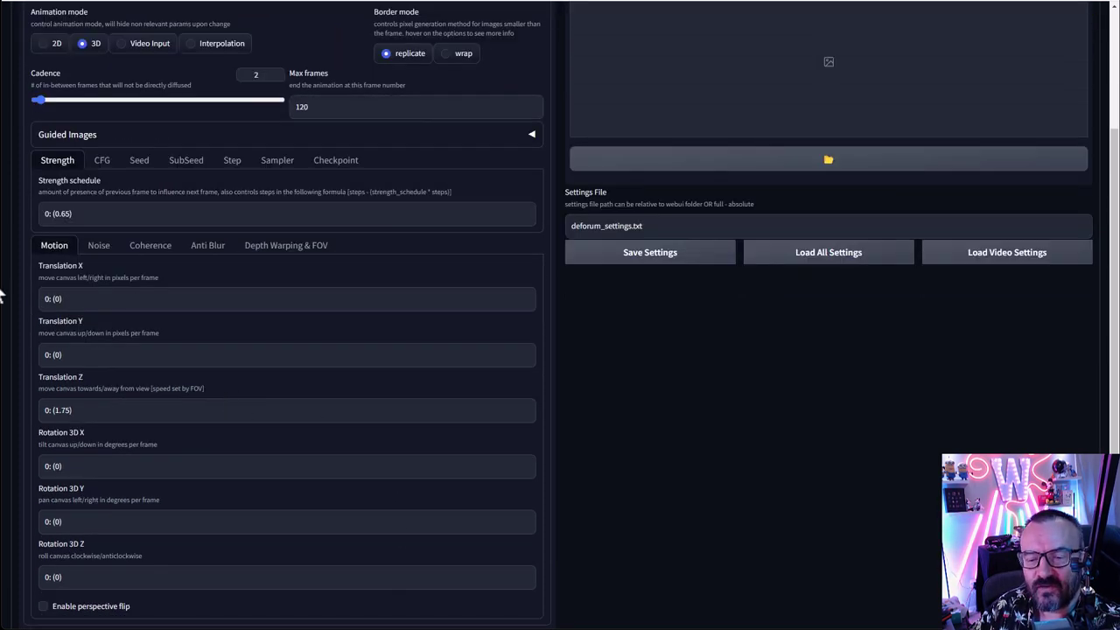
pyautogui.click(84, 408)
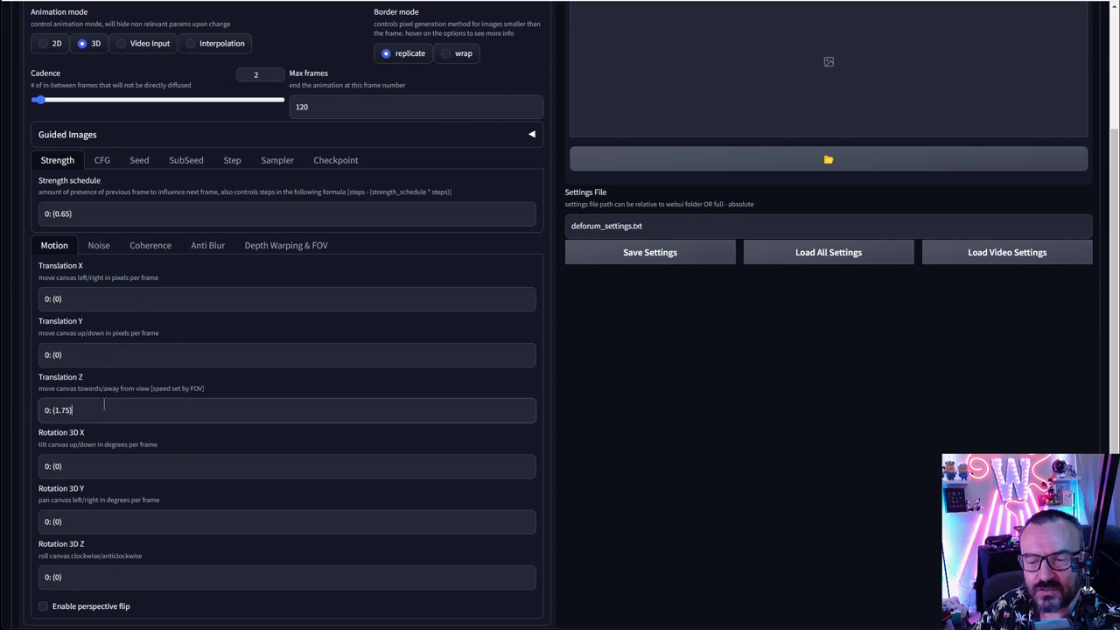
# Step: Add a keyframe at frame 12 with value 50 to Translation X, giving 0: (0), 12:(50)
pyautogui.click(94, 297)
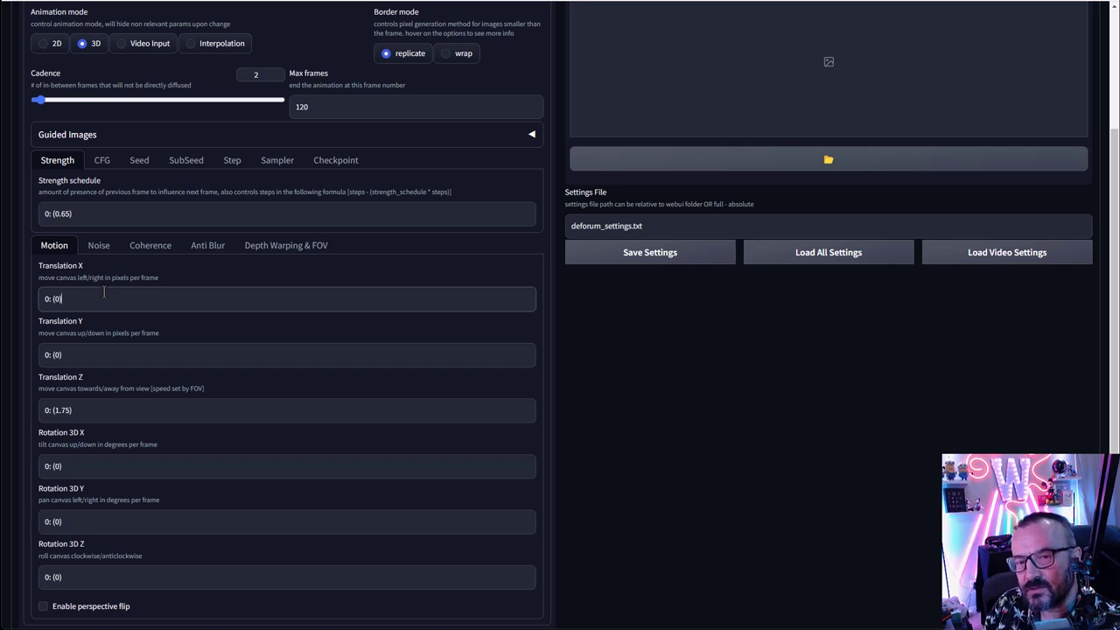
pyautogui.write(', 12')
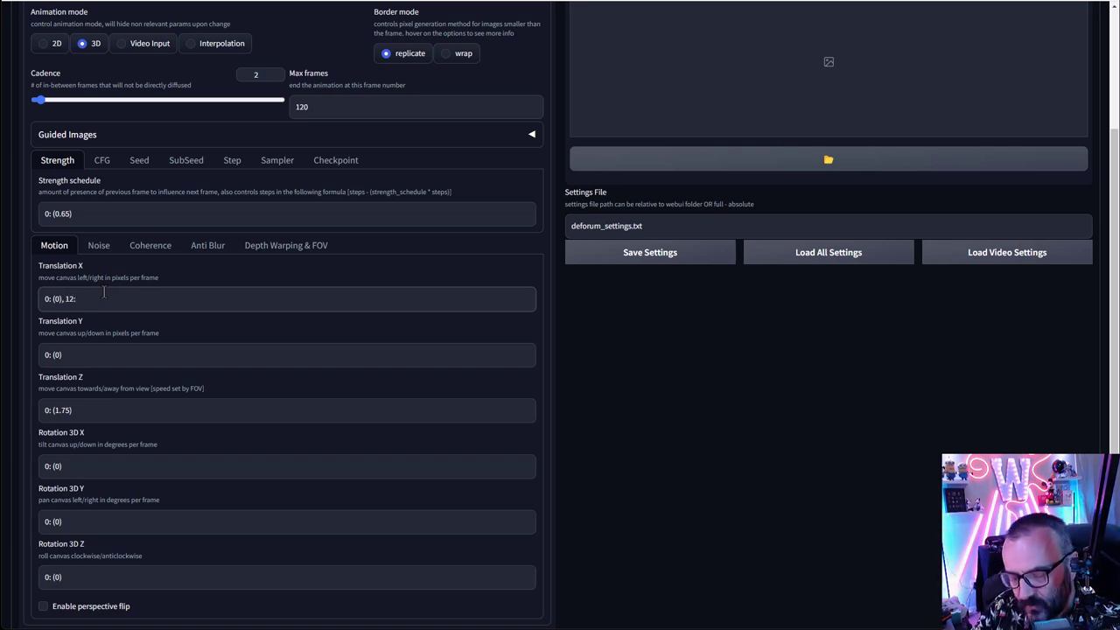
pyautogui.write(':(50')
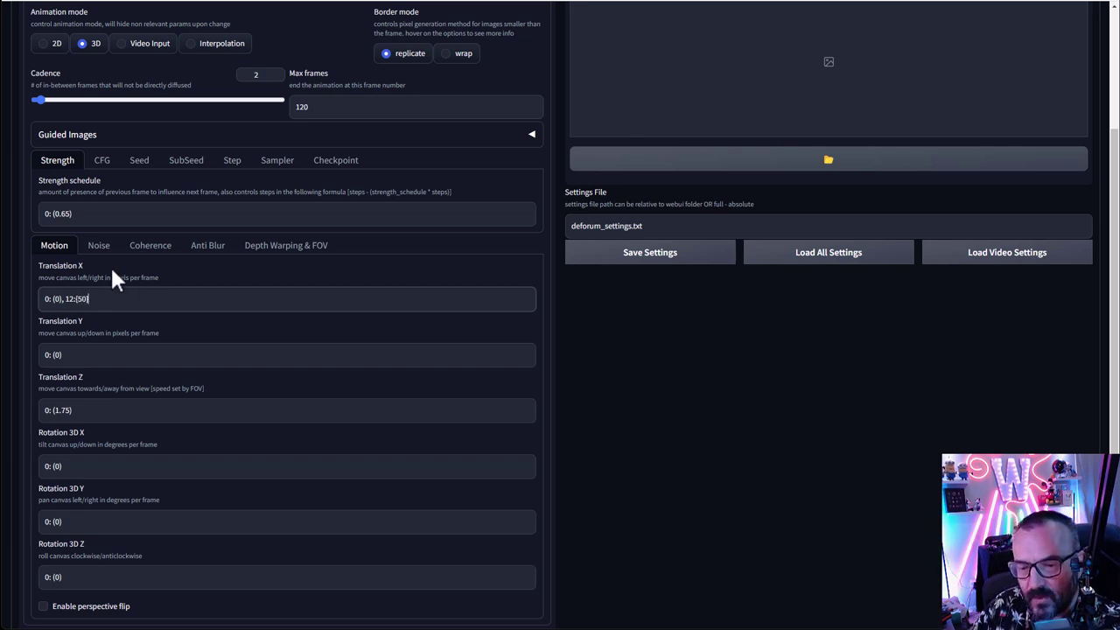
pyautogui.press('BackSpace')
pyautogui.press('BackSpace')
pyautogui.press('BackSpace')
pyautogui.write('(50')
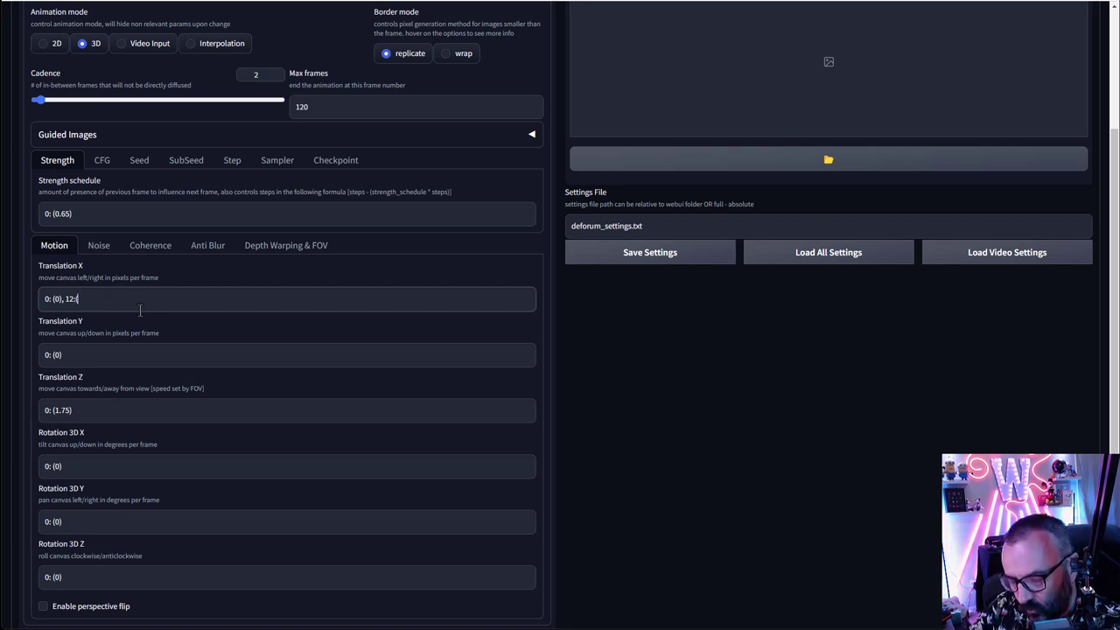
pyautogui.write(')')
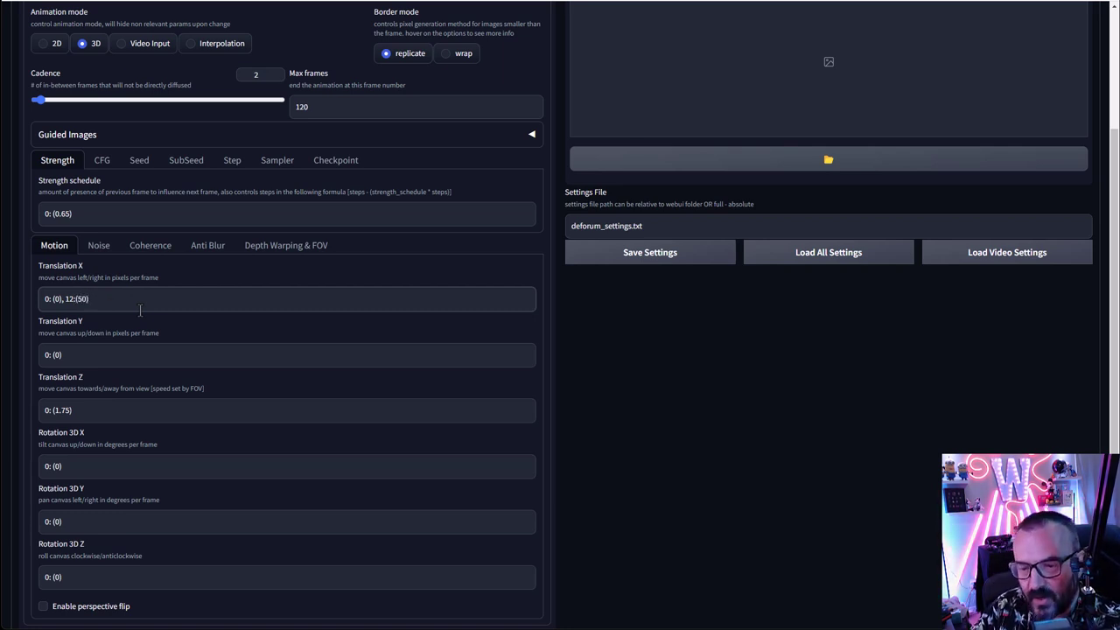
pyautogui.click(157, 267)
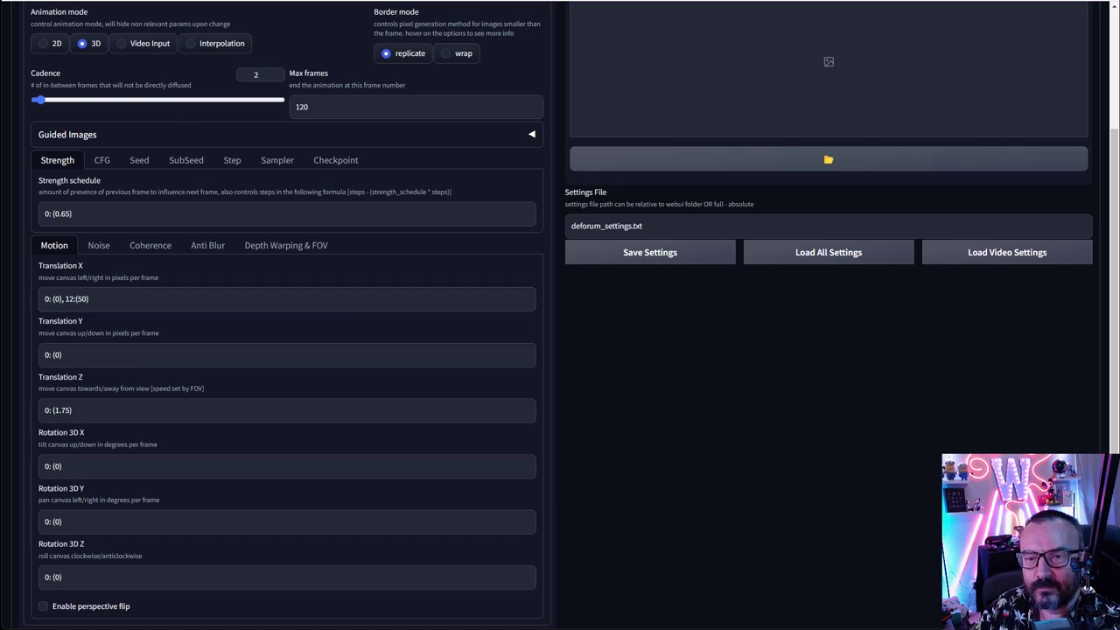
# Step: Set the frame 12 value in Translation X to 12, then select that keyframe's text
pyautogui.click(78, 298)
pyautogui.doubleClick(78, 298)
pyautogui.write('12')
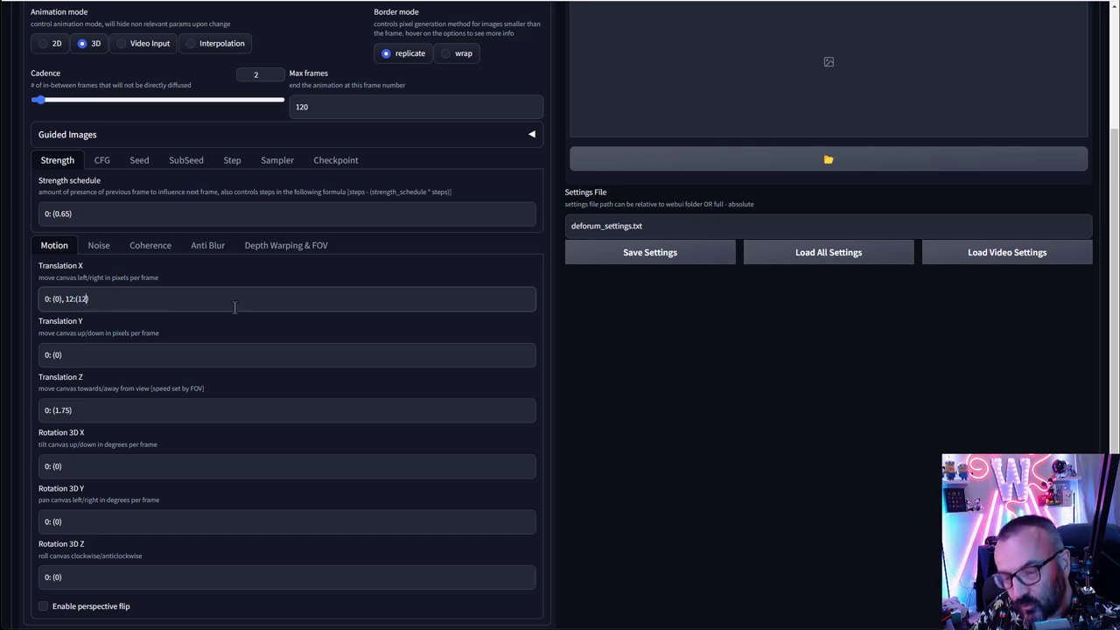
pyautogui.click(66, 299)
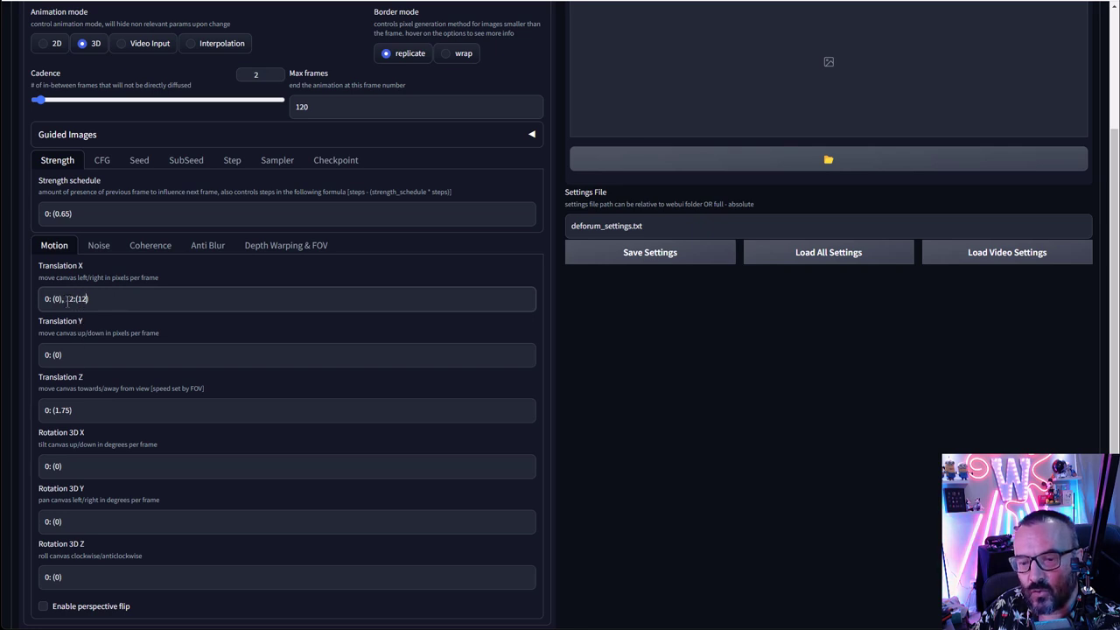
pyautogui.moveTo(66, 299); pyautogui.dragTo(87, 299)
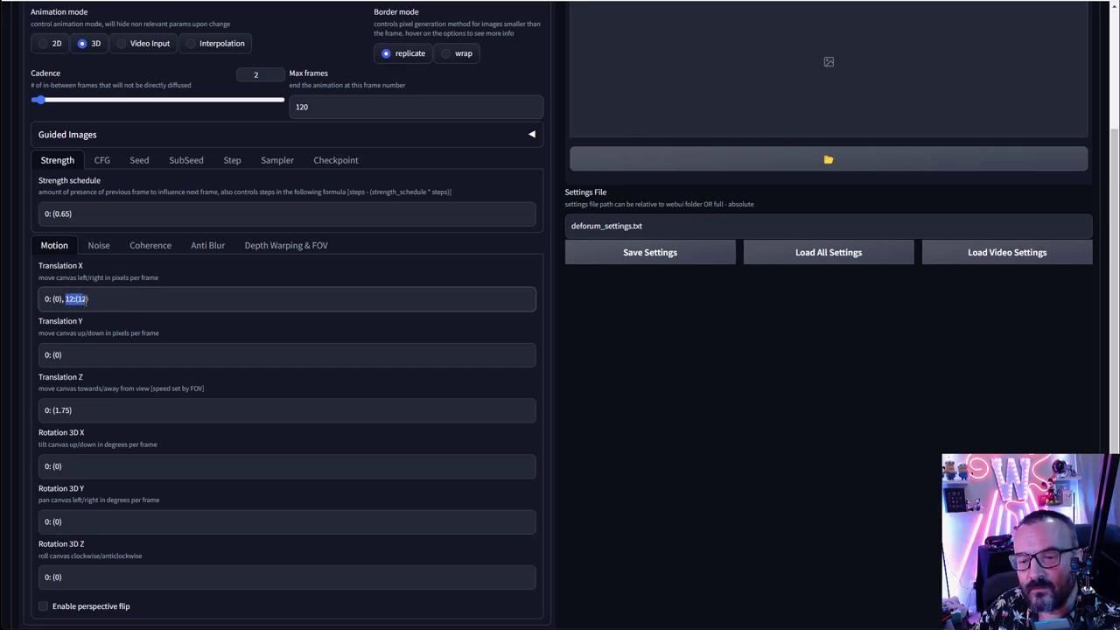
pyautogui.click(90, 299)
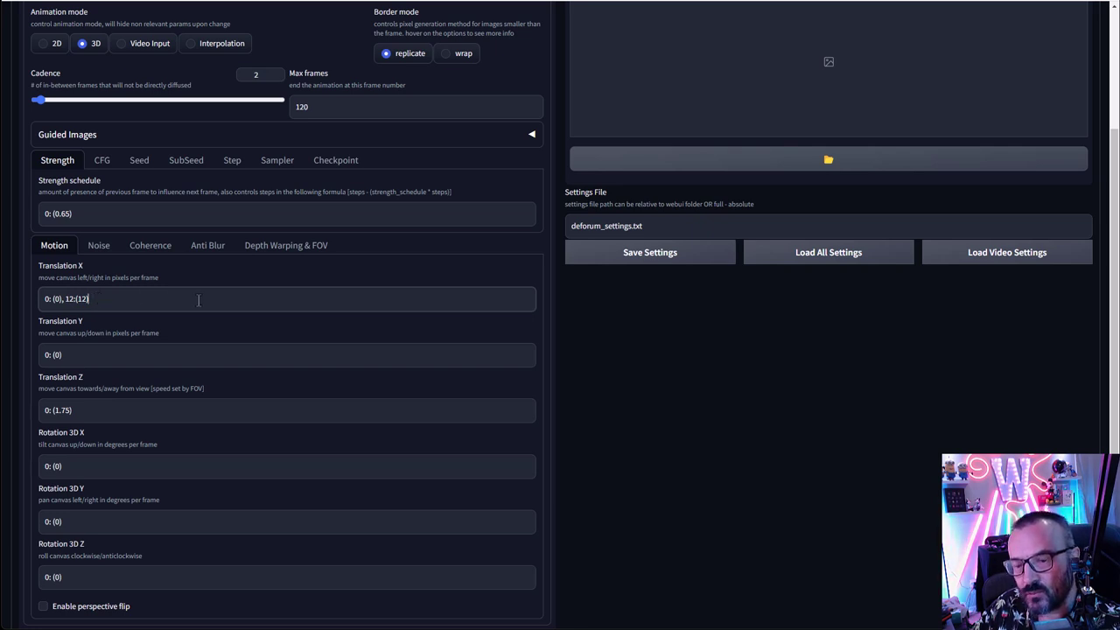
pyautogui.moveTo(65, 299); pyautogui.dragTo(88, 299)
pyautogui.click(88, 300)
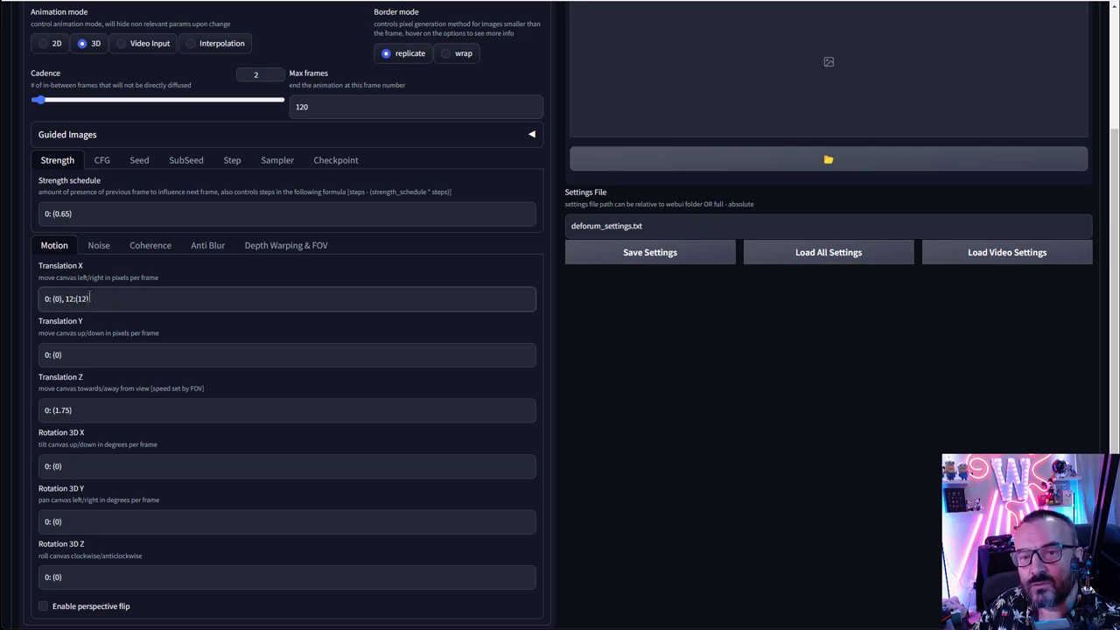
pyautogui.click(306, 107)
pyautogui.doubleClick(307, 106)
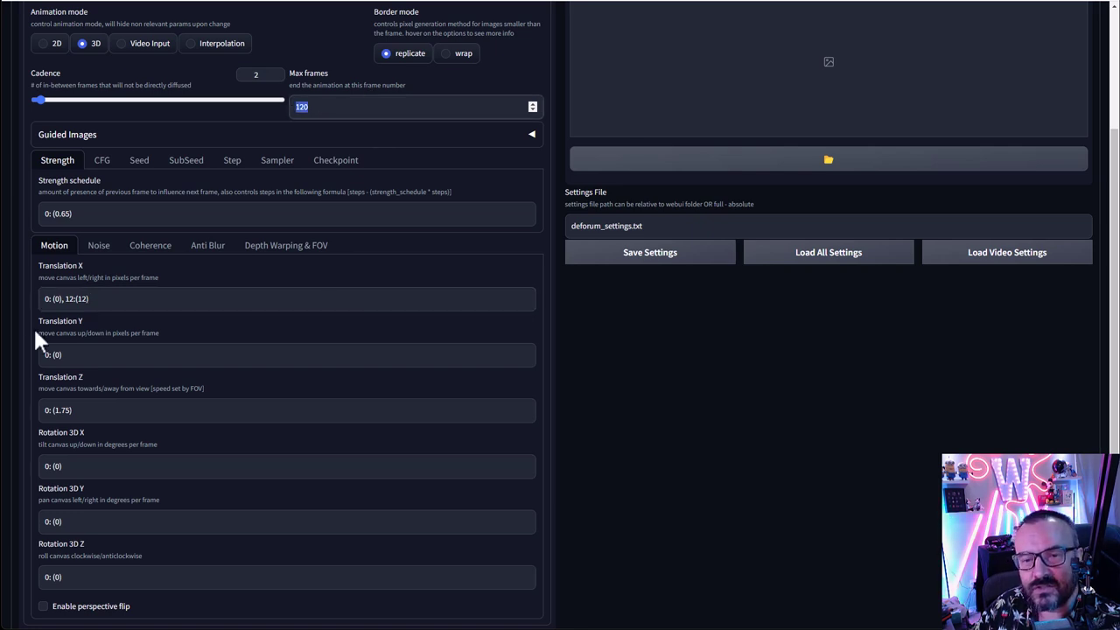
# Step: Add a keyframe at frame 13 with value 0 to the end of Translation X, giving 0: (0), 12:(12),13:(0)
pyautogui.click(105, 300)
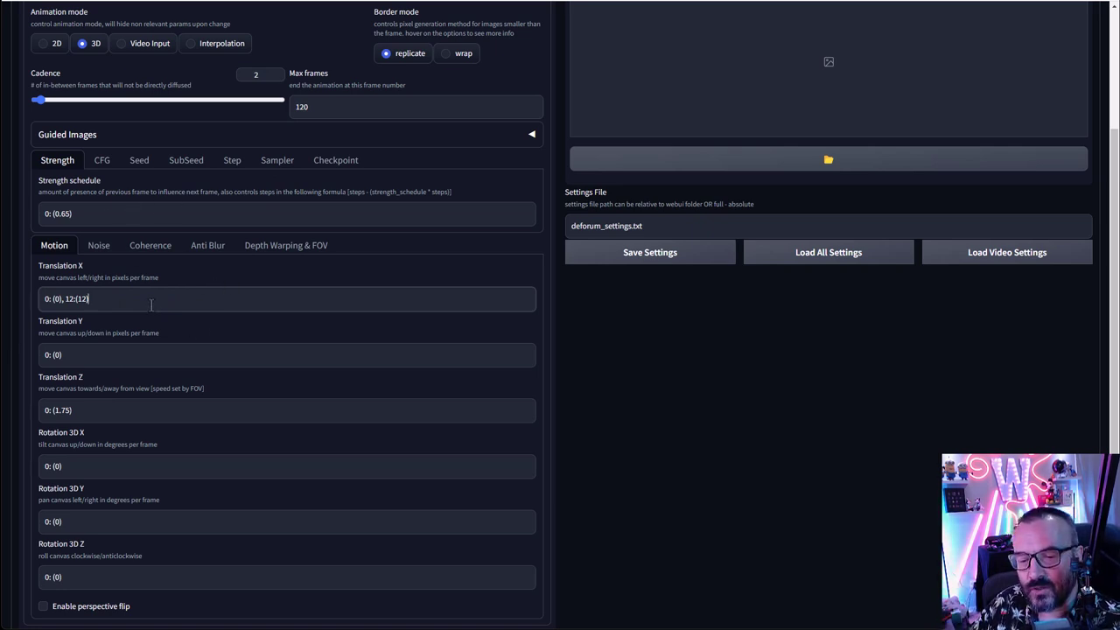
pyautogui.write(',13')
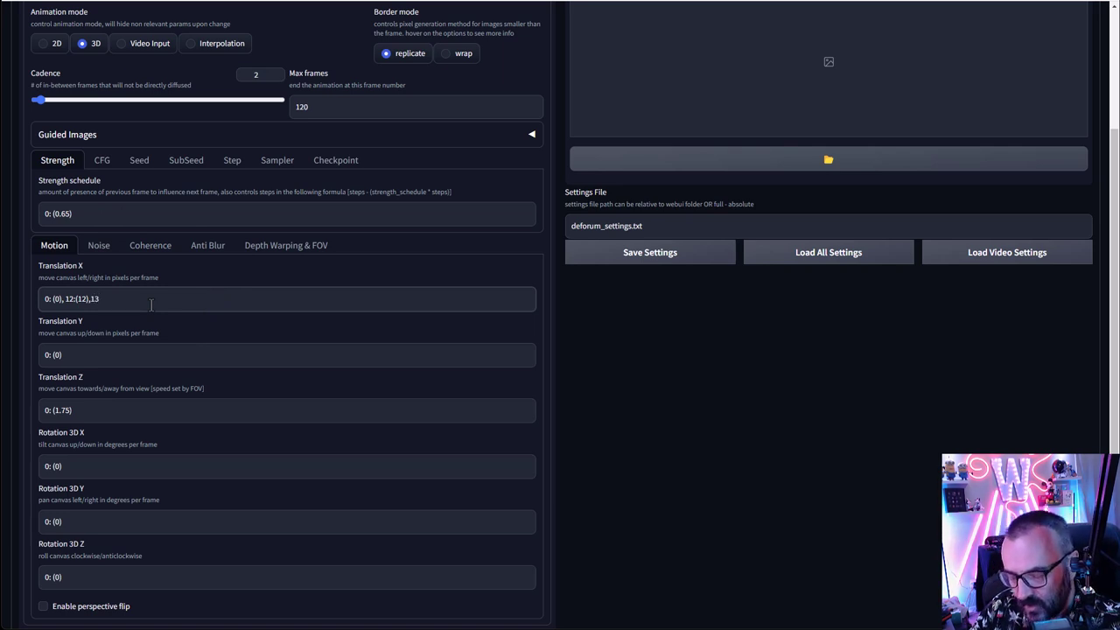
pyautogui.write(':(0)')
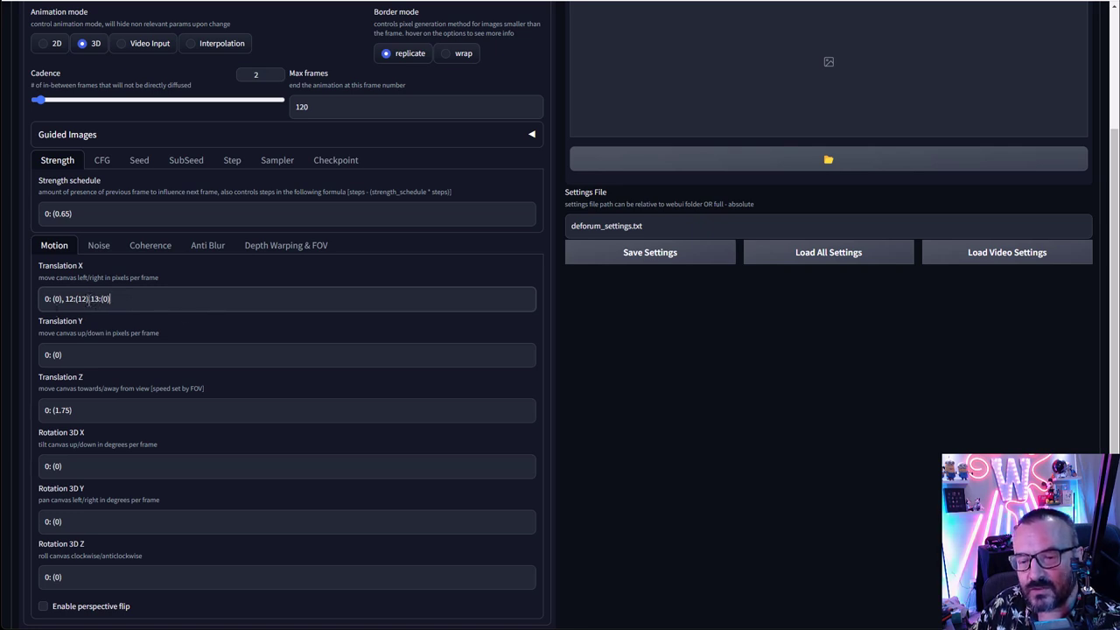
# Step: Move the last Translation X keyframe to frame 24, giving 0: (0), 12:(12),24:(0)
pyautogui.doubleClick(95, 299)
pyautogui.write('243')
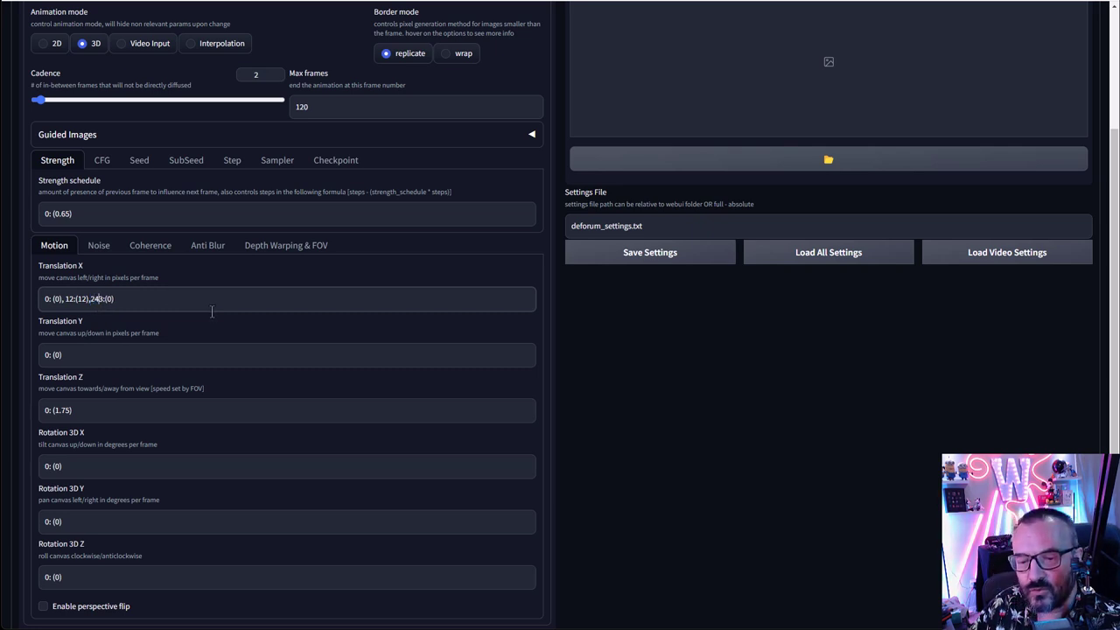
pyautogui.press('Delete')
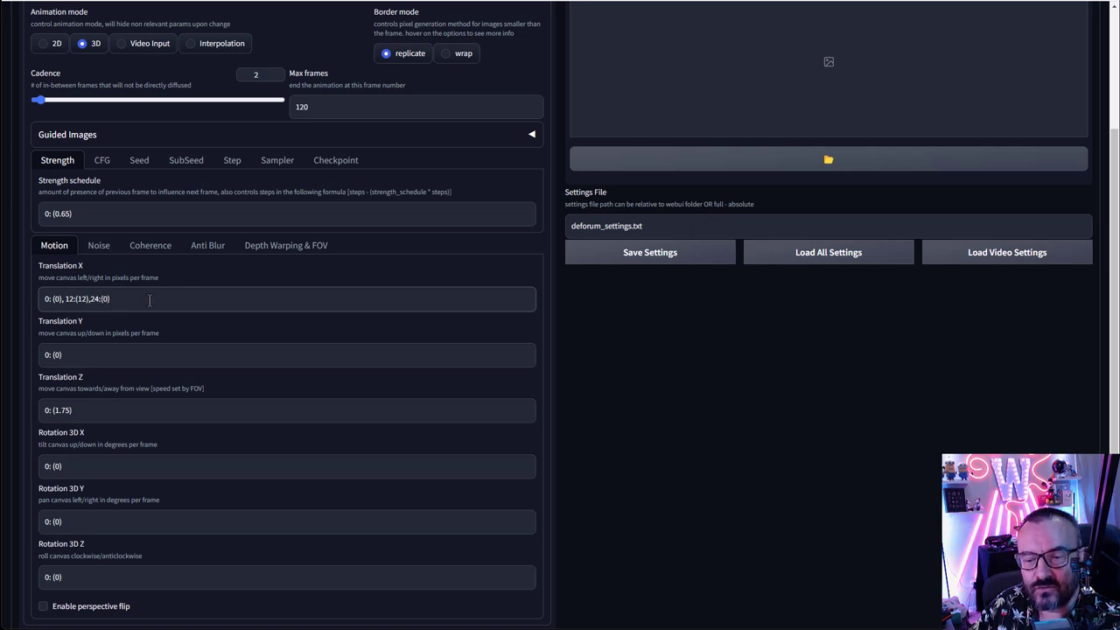
# Step: Select the Translation Y schedule text to examine it
pyautogui.click(73, 356)
pyautogui.moveTo(72, 356); pyautogui.dragTo(25, 358)
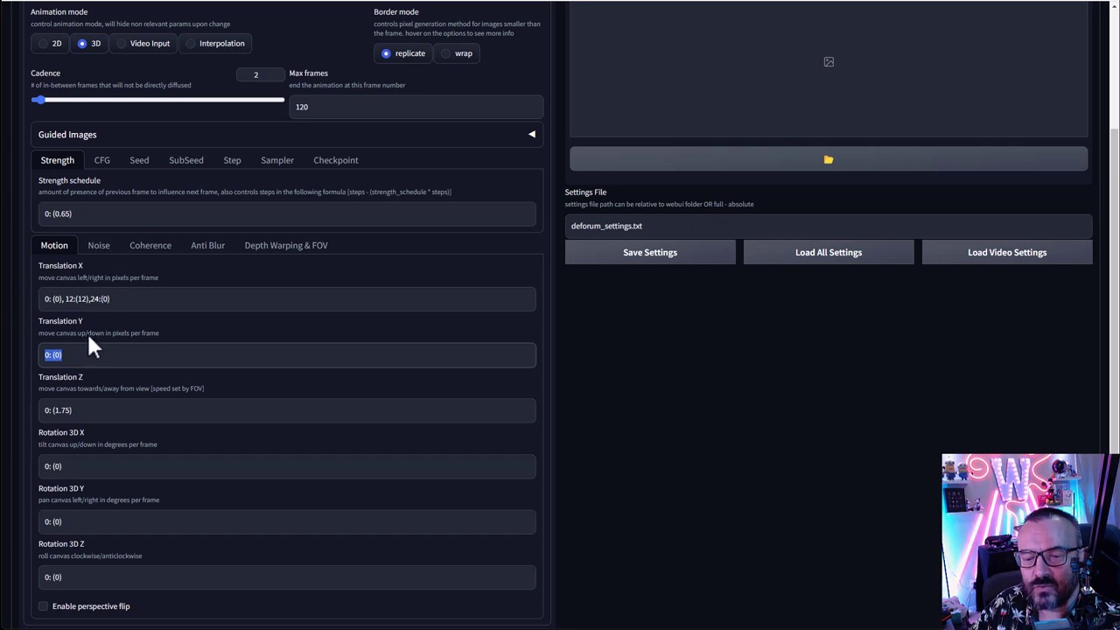
pyautogui.scroll(-1, 88, 340)
pyautogui.scroll(1, 118, 340)
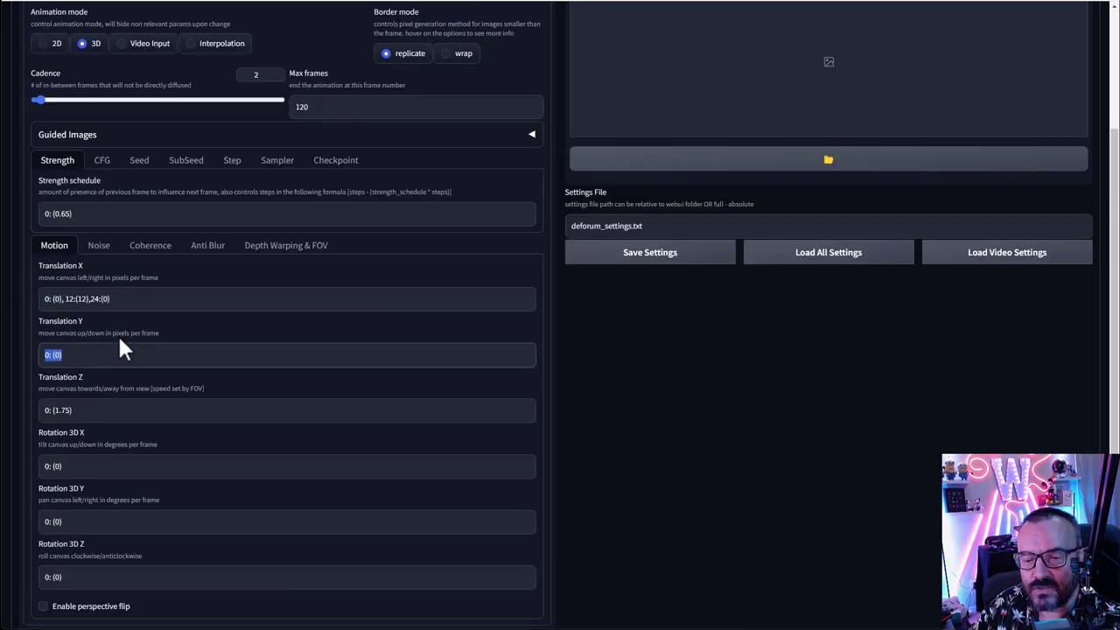
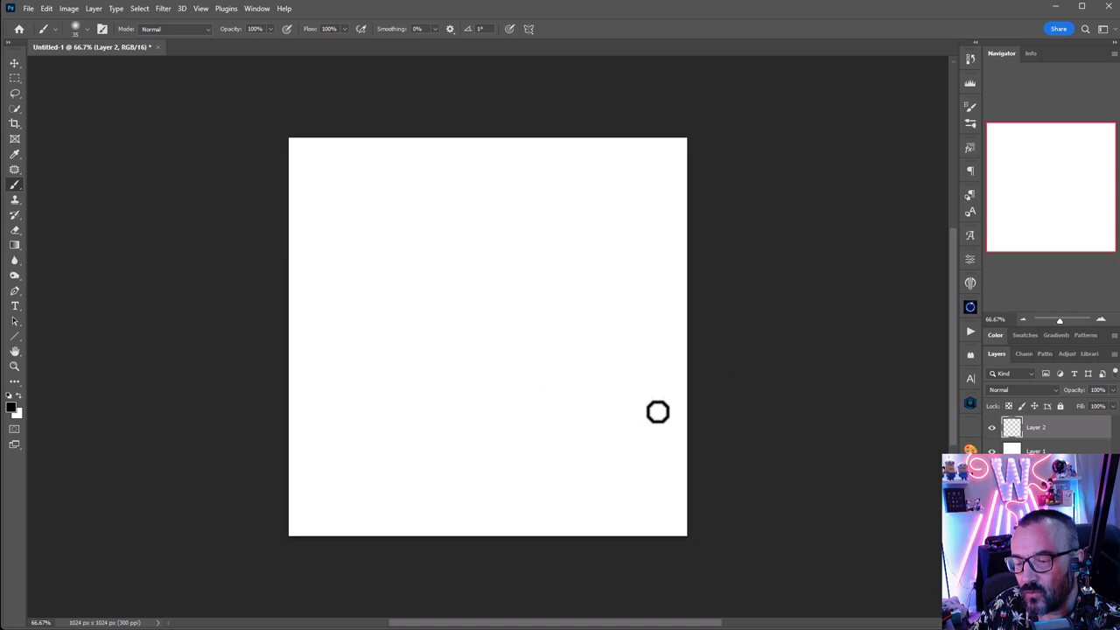
# Step: Switch to Photoshop and paint a black horizontal and a black vertical line meeting in an L, with arrowheads pointing along the path
pyautogui.keyDown('shift'); pyautogui.click(355, 405); pyautogui.keyUp('shift')
pyautogui.moveTo(569, 397)
pyautogui.mouseDown()
pyautogui.moveTo(530, 408)
pyautogui.moveTo(534, 416)
pyautogui.moveTo(451, 416)
pyautogui.mouseUp()
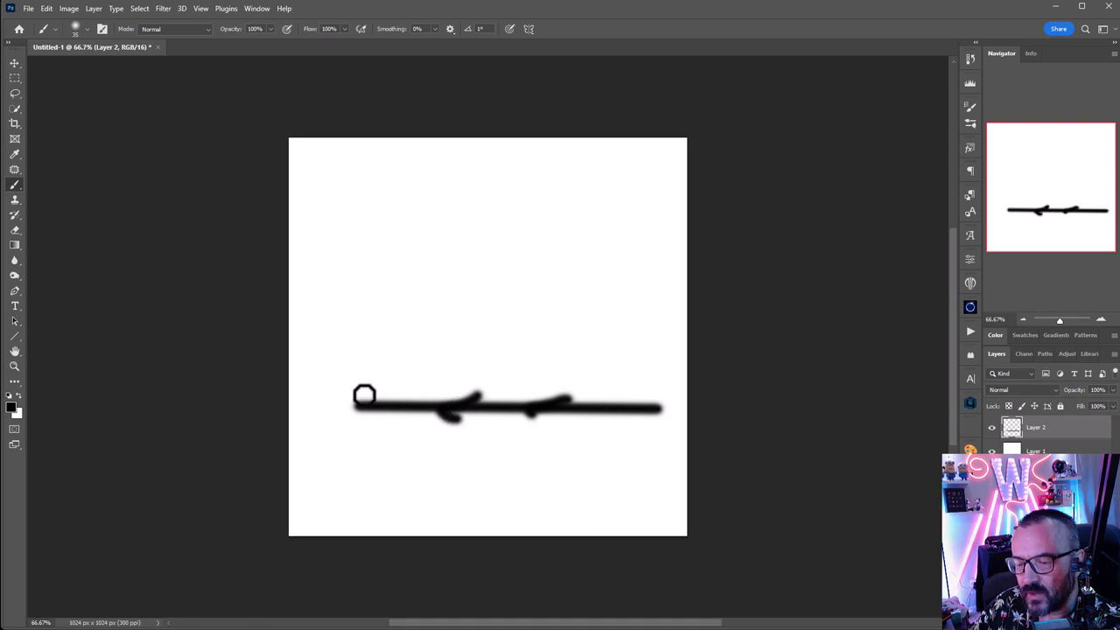
pyautogui.click(358, 404)
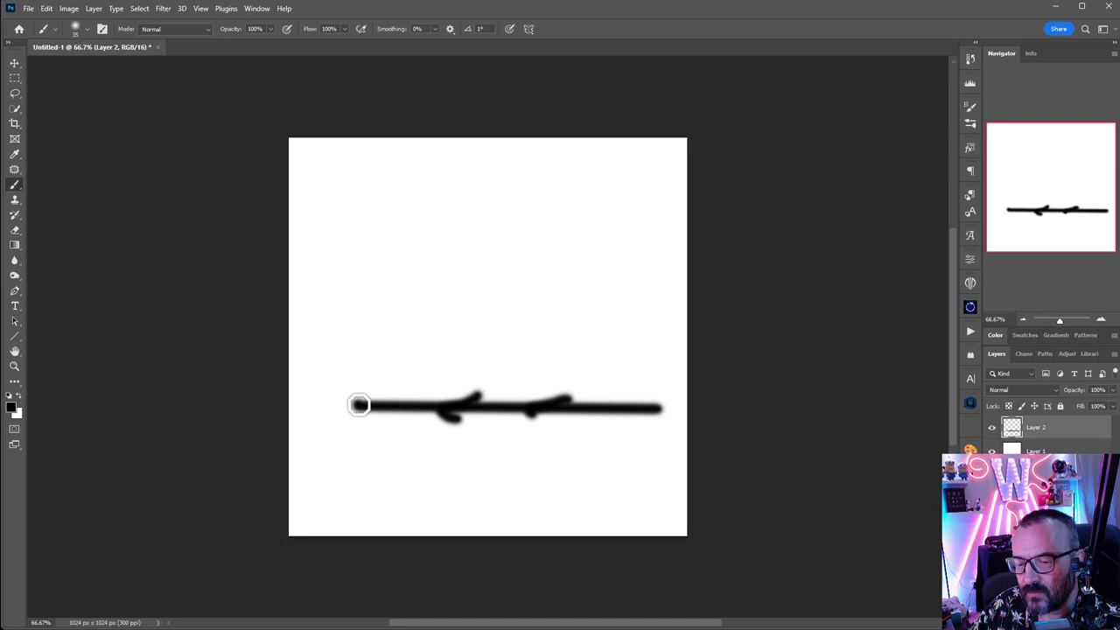
pyautogui.keyDown('shift'); pyautogui.click(361, 177); pyautogui.keyUp('shift')
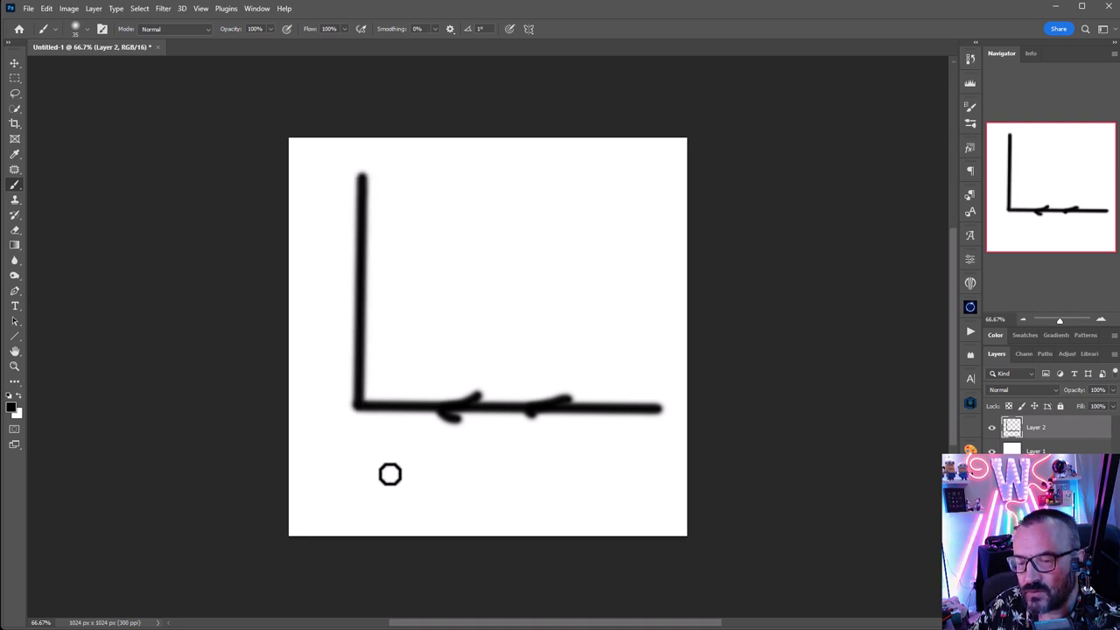
pyautogui.moveTo(356, 190); pyautogui.dragTo(369, 210)
pyautogui.moveTo(362, 295); pyautogui.dragTo(362, 310)
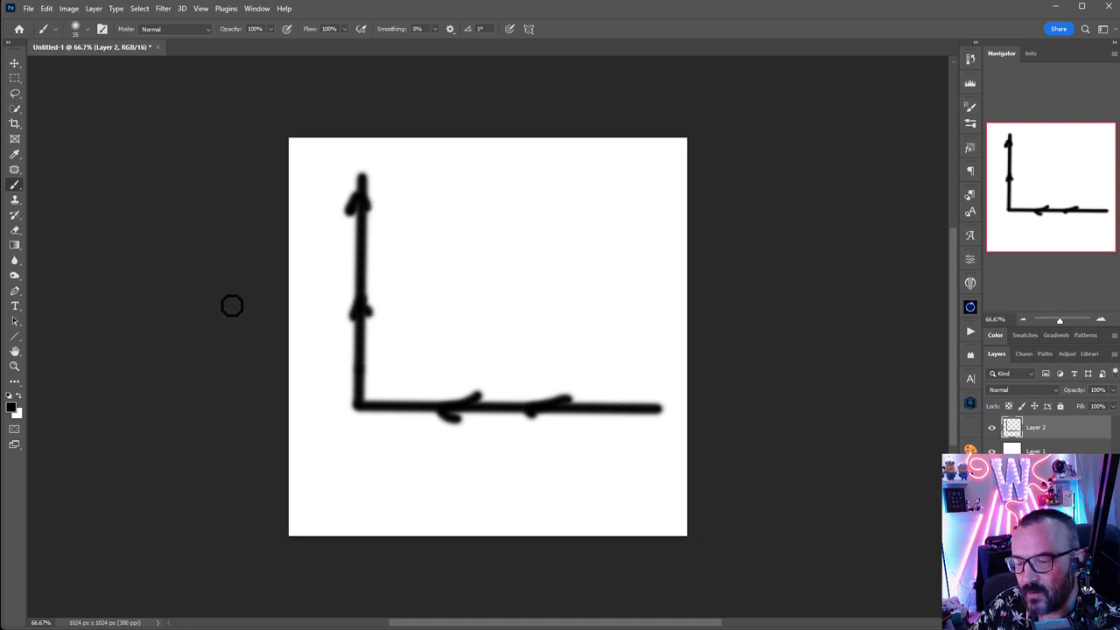
# Step: Set the foreground colour to red and paint a straight diagonal line joining the free ends of the black L
pyautogui.click(11, 407)
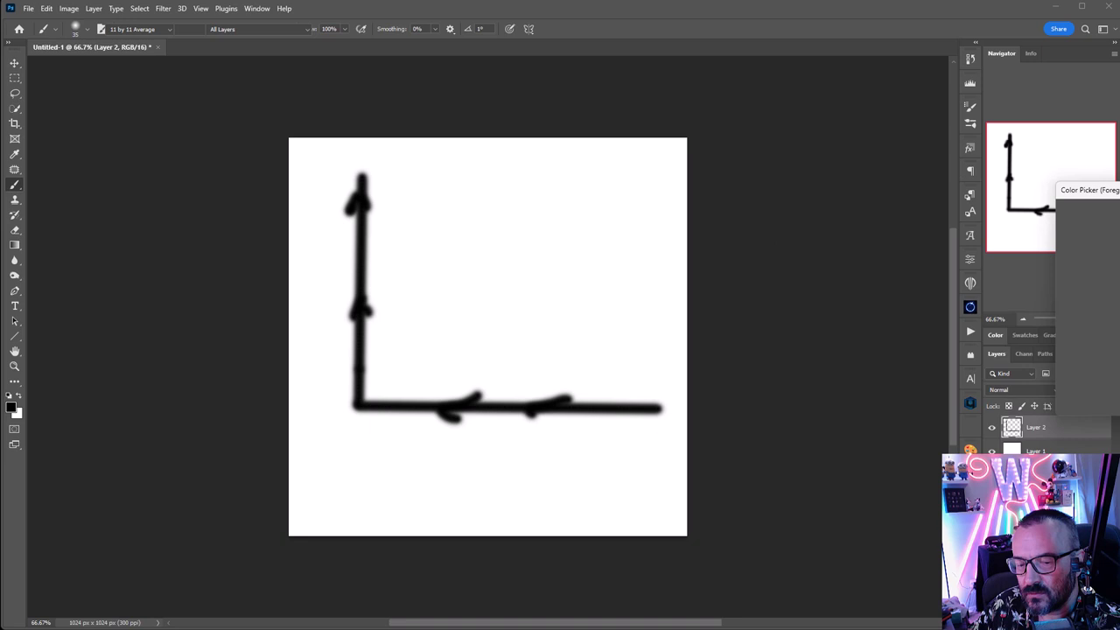
pyautogui.press('Return')
pyautogui.press('b')
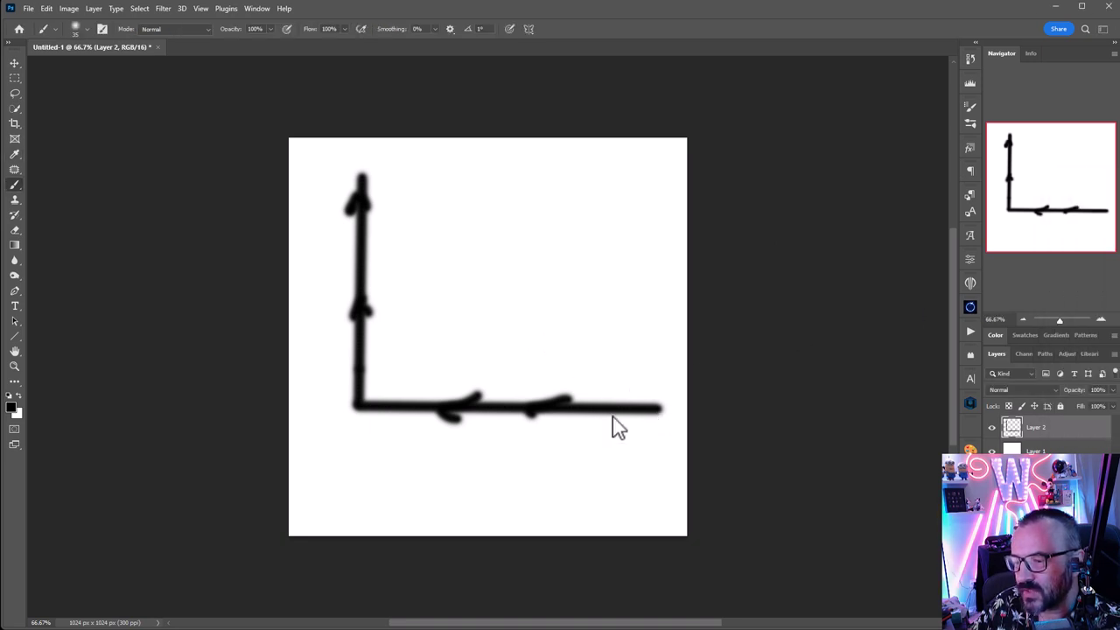
pyautogui.click(636, 395)
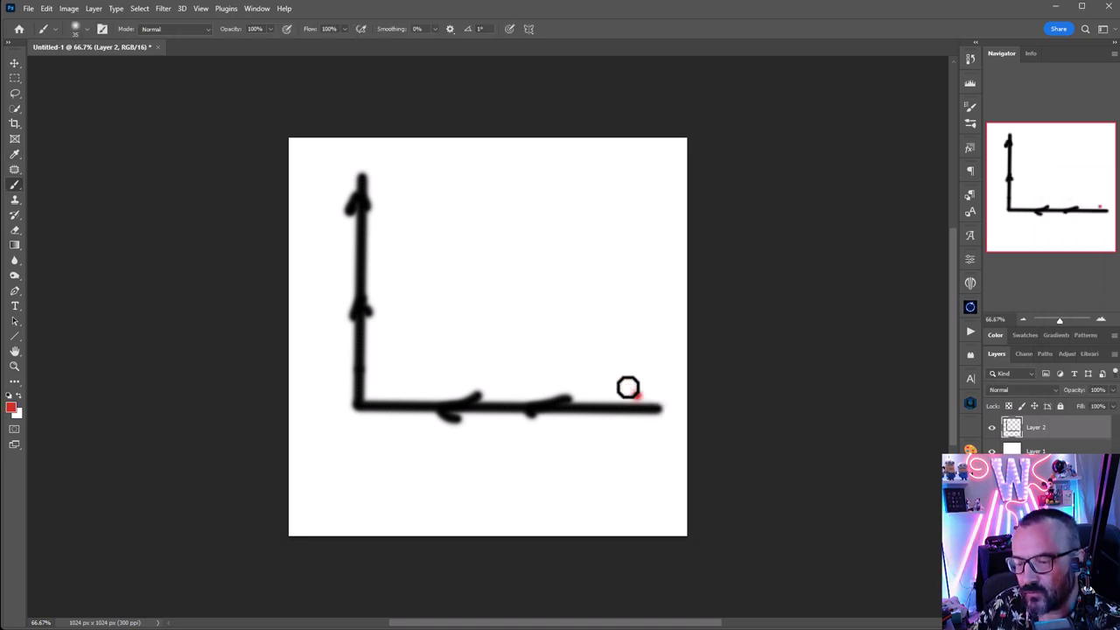
pyautogui.keyDown('shift'); pyautogui.click(388, 186); pyautogui.keyUp('shift')
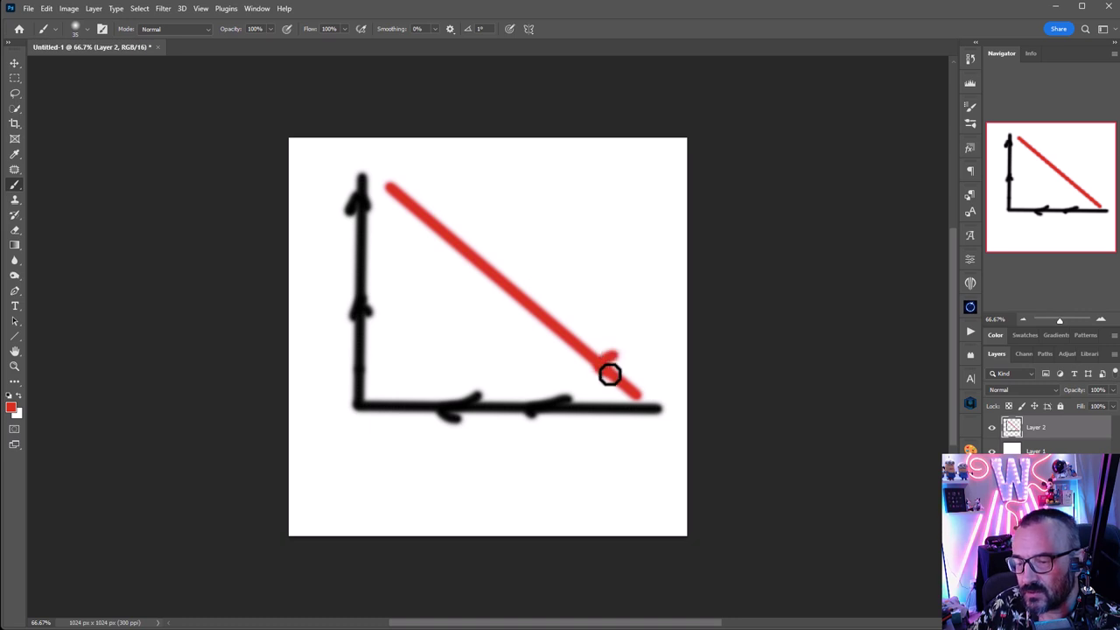
# Step: Paint red position markers at intervals along the diagonal line
pyautogui.click(535, 304)
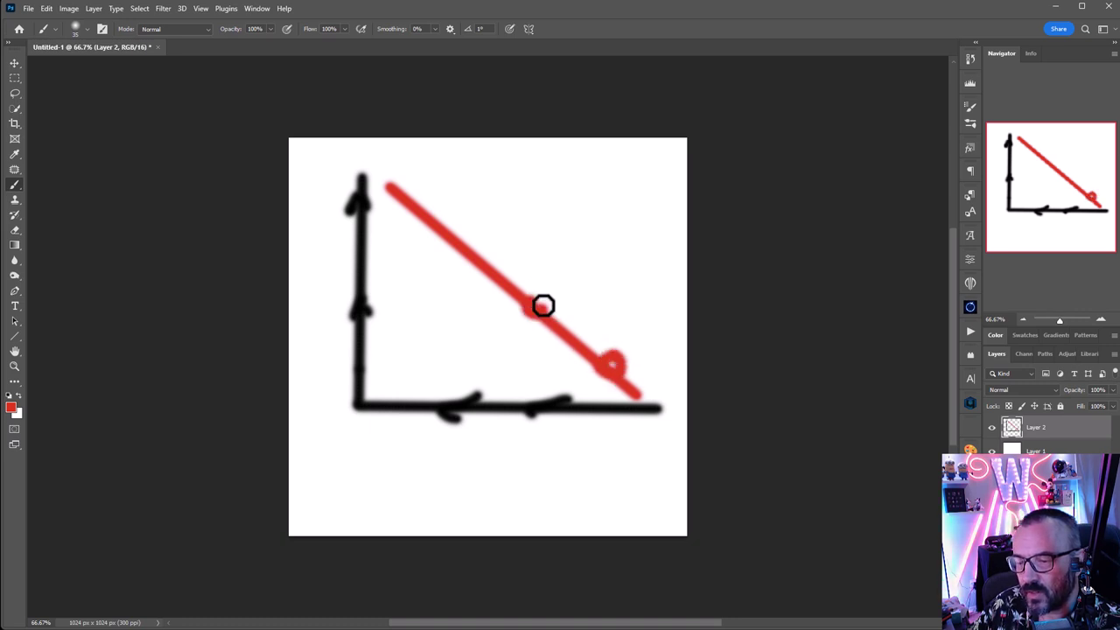
pyautogui.click(468, 245)
pyautogui.click(416, 198)
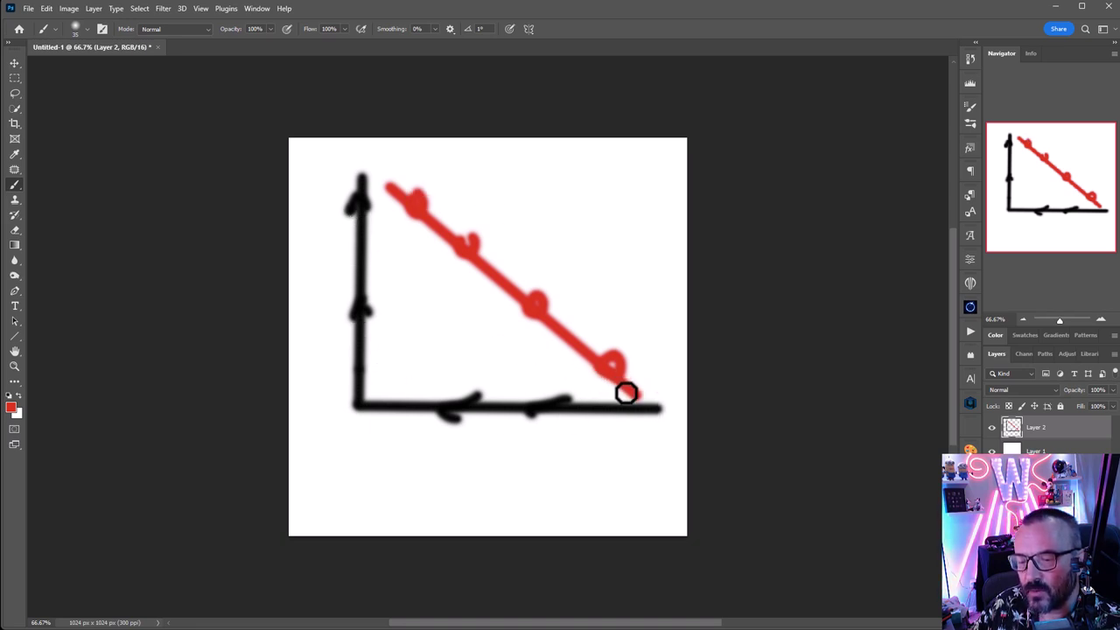
# Step: Paint a red curve bowing toward the L's corner with dots along it, plus a separate red dot beyond the diagonal
pyautogui.moveTo(635, 390)
pyautogui.mouseDown()
pyautogui.moveTo(493, 377)
pyautogui.moveTo(413, 336)
pyautogui.moveTo(372, 255)
pyautogui.moveTo(370, 172)
pyautogui.mouseUp()
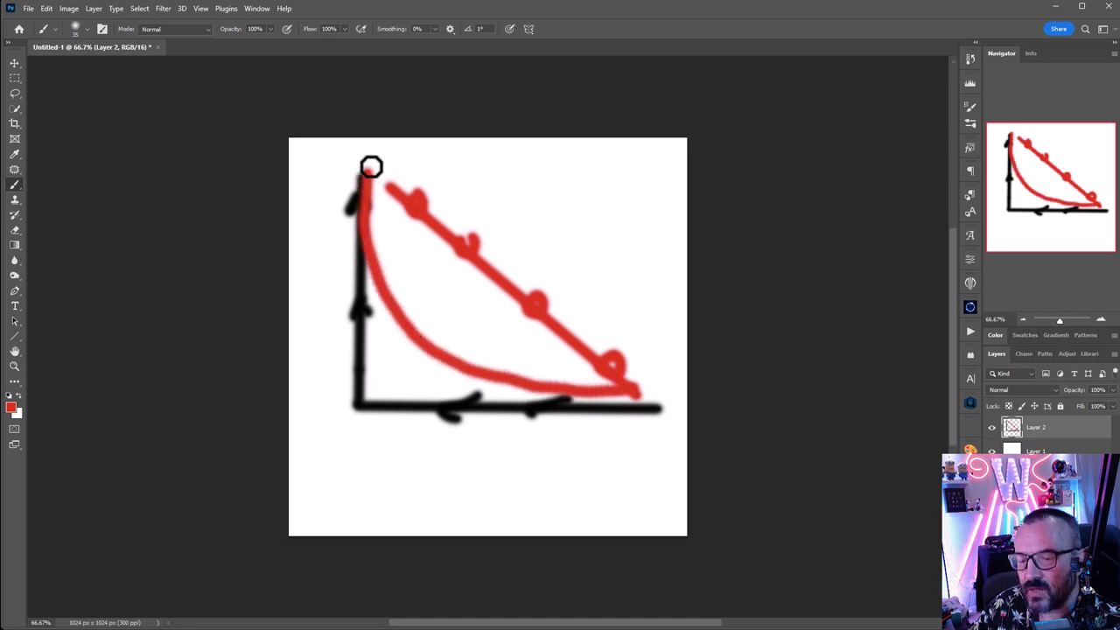
pyautogui.click(412, 334)
pyautogui.click(371, 263)
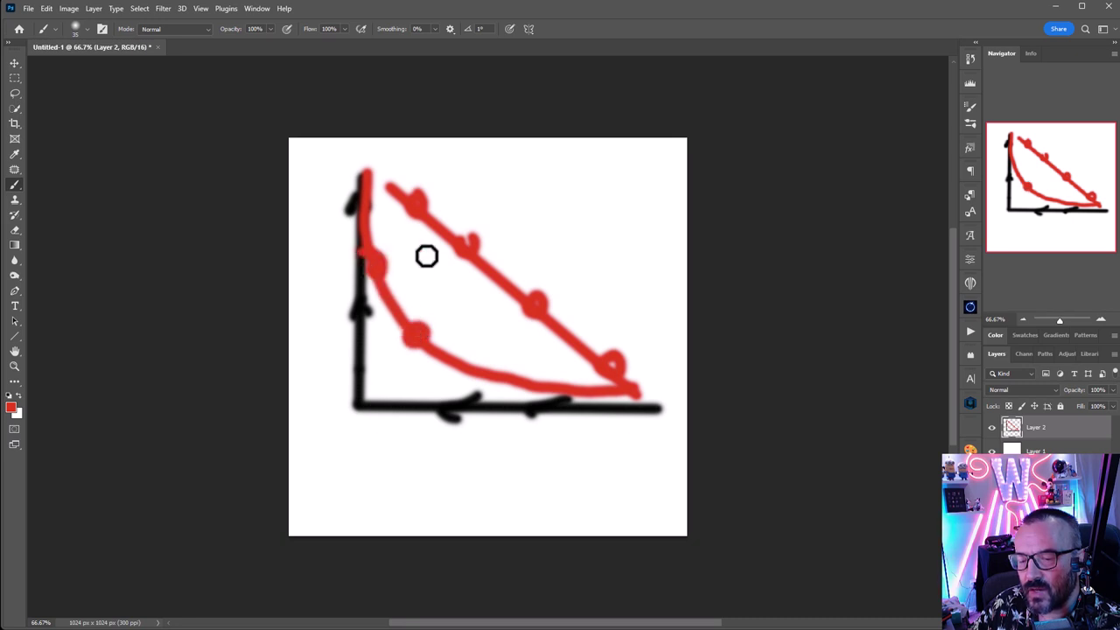
pyautogui.click(505, 254)
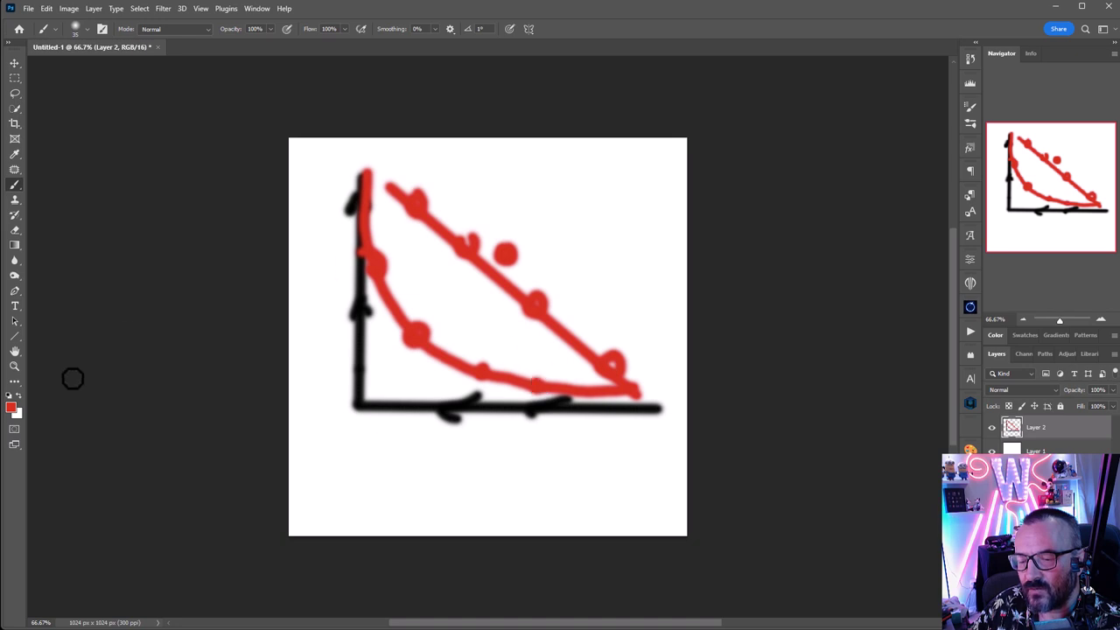
# Step: Set the foreground colour to light green and paint lines from the red curve toward the separate red dot
pyautogui.click(11, 407)
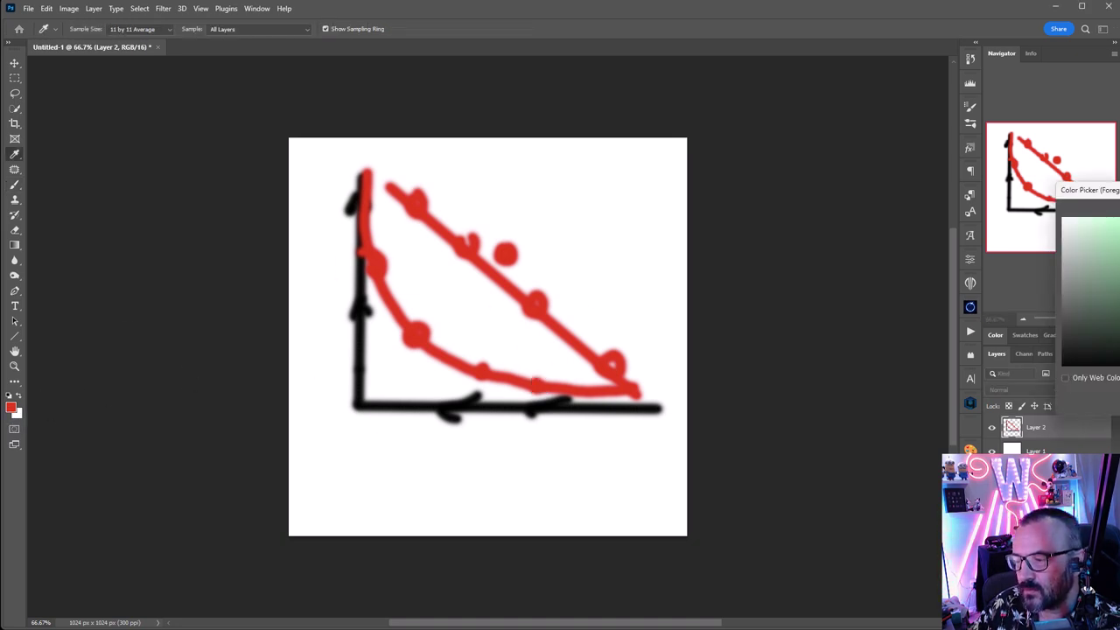
pyautogui.press('Return')
pyautogui.moveTo(386, 262); pyautogui.dragTo(497, 236)
pyautogui.moveTo(442, 322); pyautogui.dragTo(498, 255)
pyautogui.moveTo(504, 360); pyautogui.dragTo(494, 267)
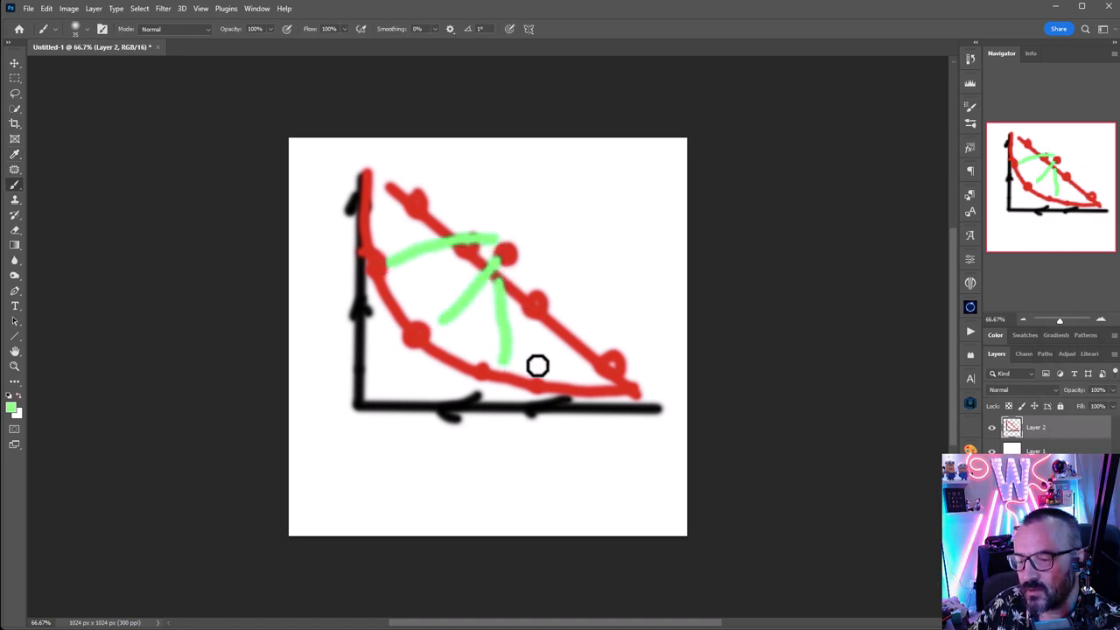
pyautogui.moveTo(537, 364); pyautogui.dragTo(531, 278)
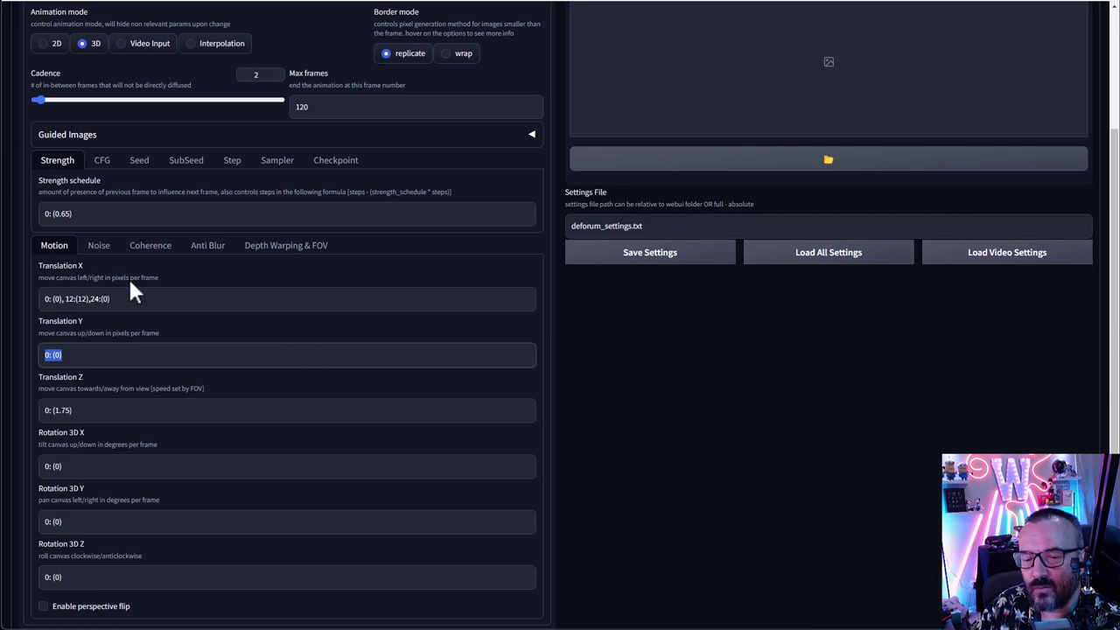
# Step: Switch back to the Deforum web UI, remove the frame 12 and 24 keyframes from Translation X, and set it to 0: (1.1*2)
pyautogui.scroll(-1, 127, 277)
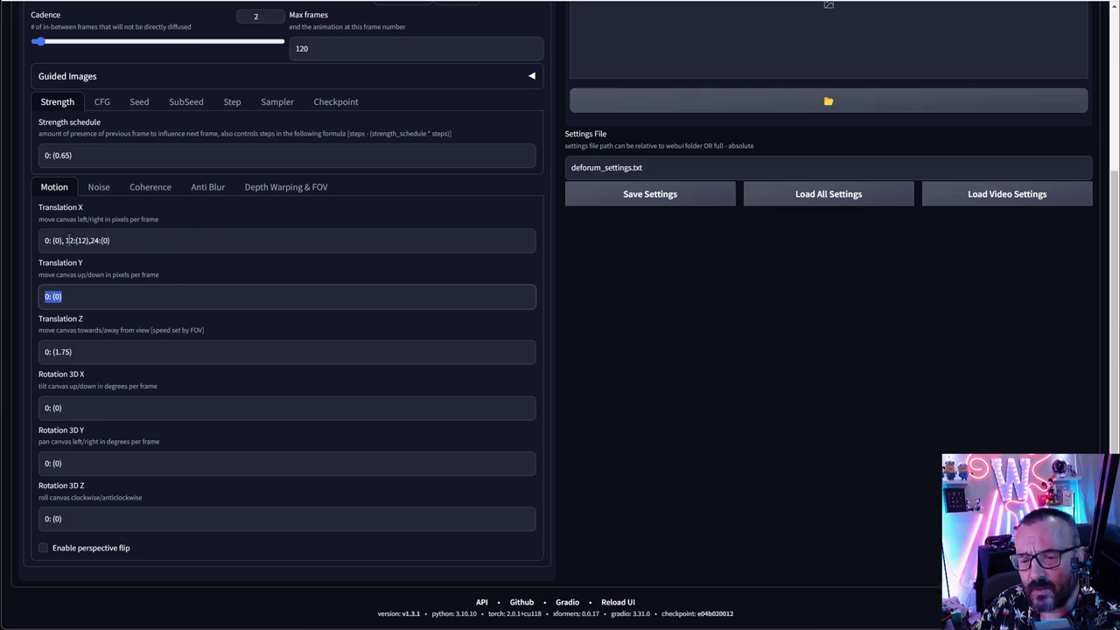
pyautogui.moveTo(64, 240); pyautogui.dragTo(161, 232)
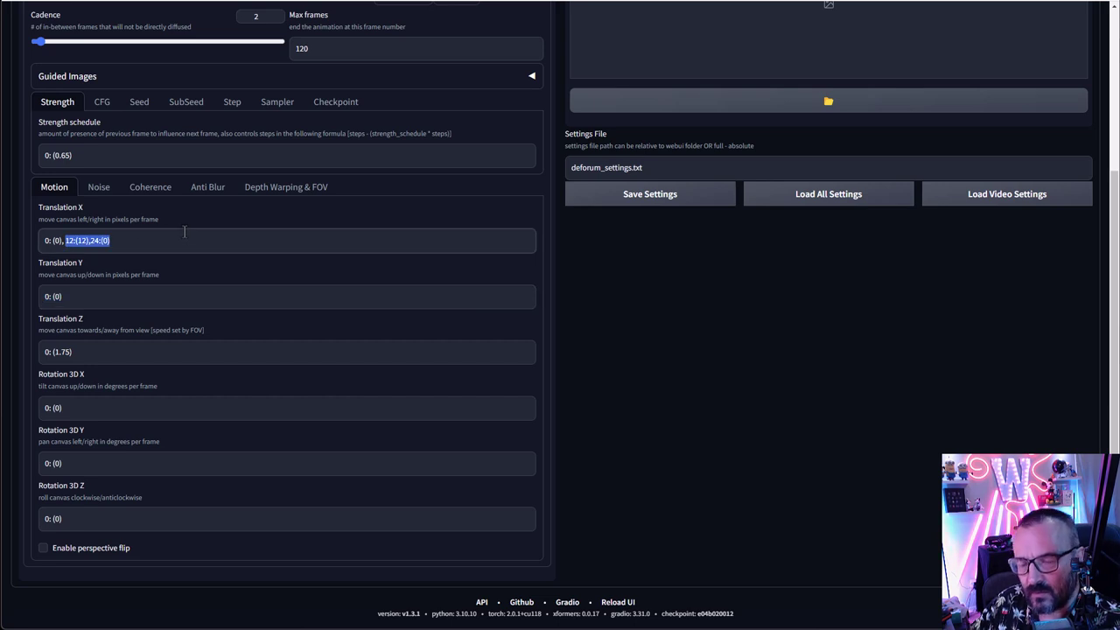
pyautogui.press('BackSpace')
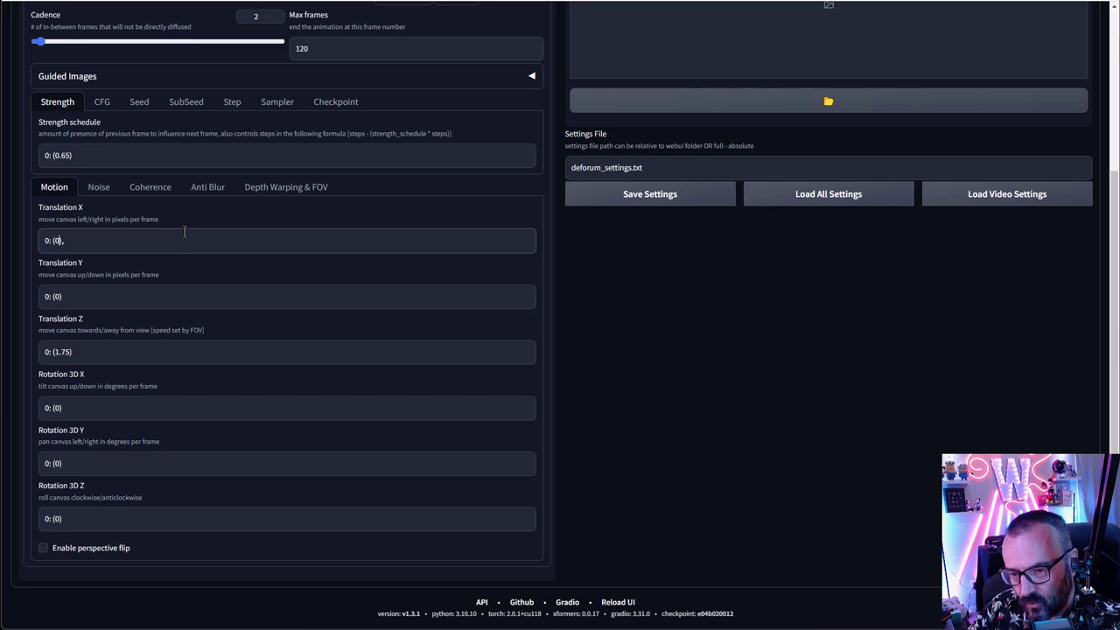
pyautogui.write('.1*')
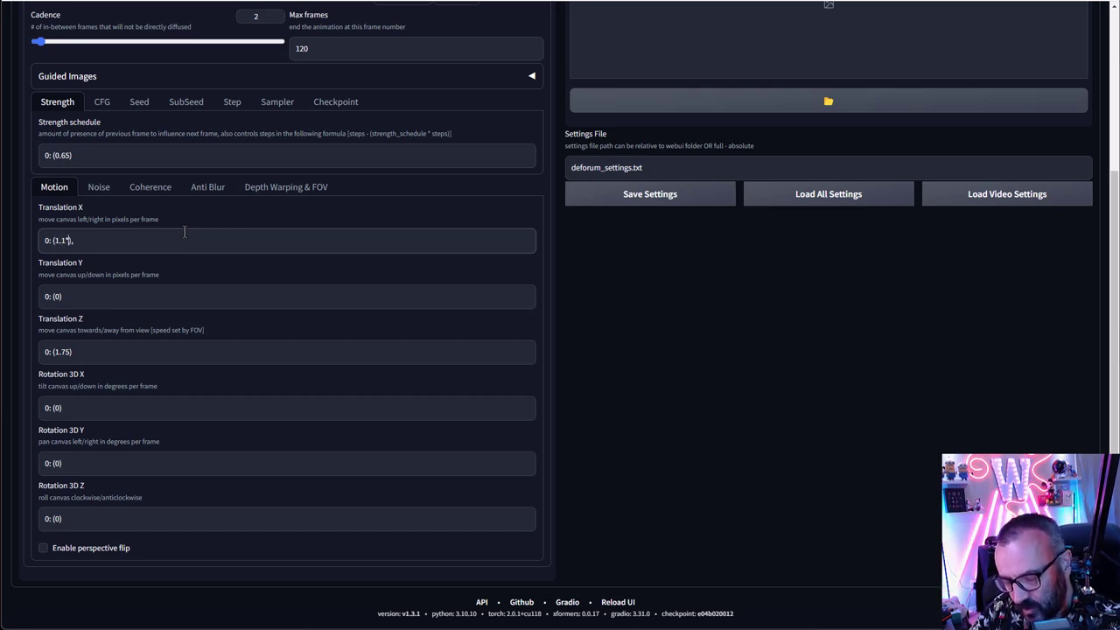
pyautogui.write('2')
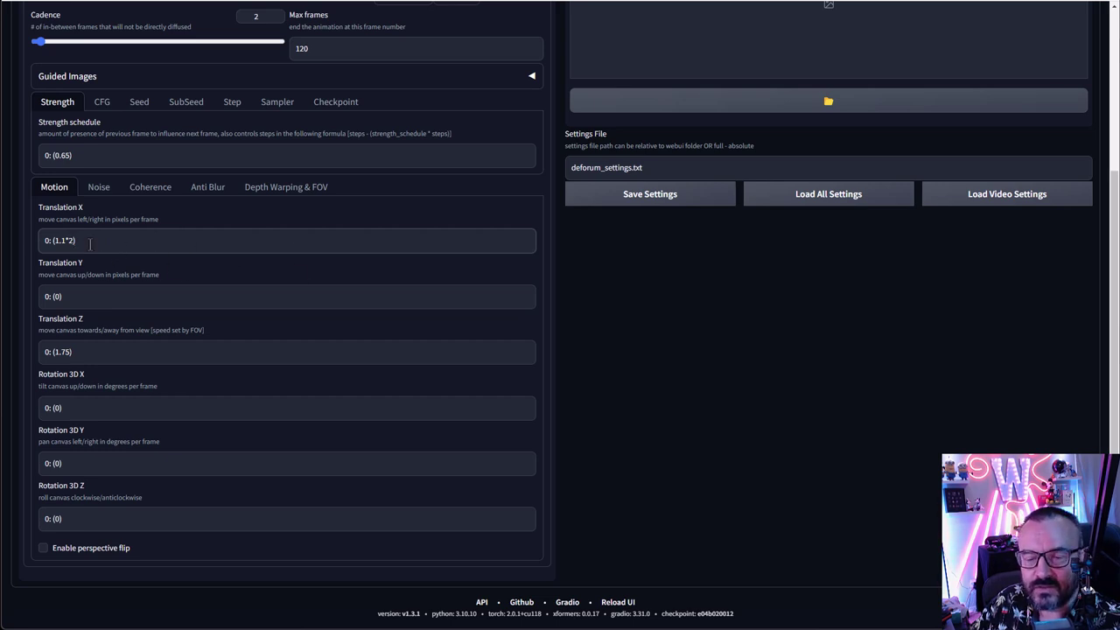
# Step: Replace the multiplication in Translation X with two keyframes, giving 0: (1),12:(4)
pyautogui.moveTo(56, 240); pyautogui.dragTo(72, 240)
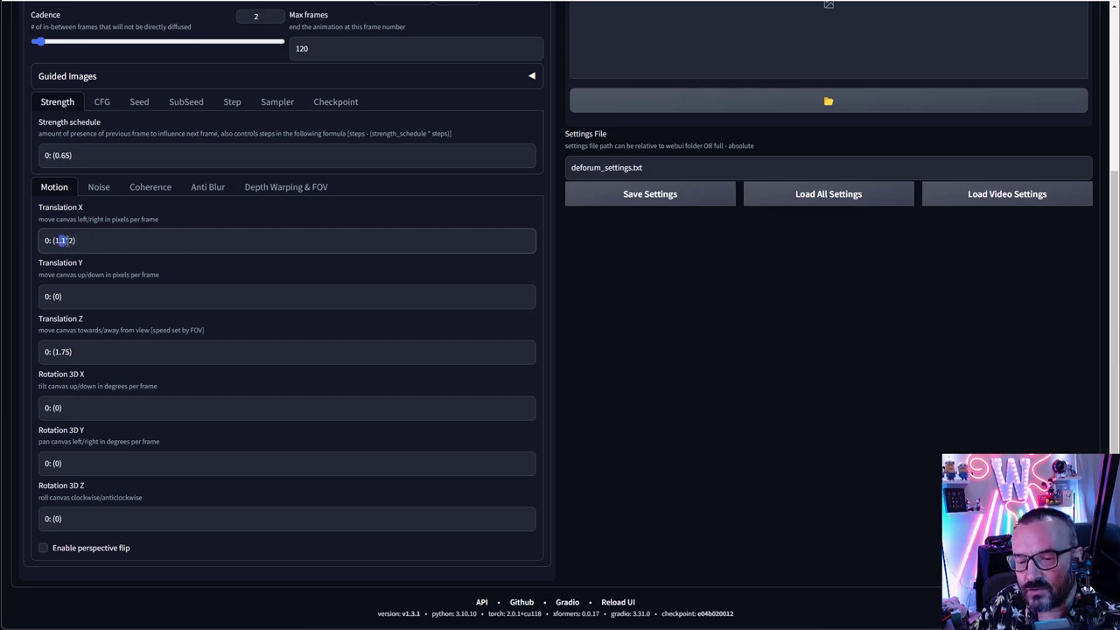
pyautogui.write('11')
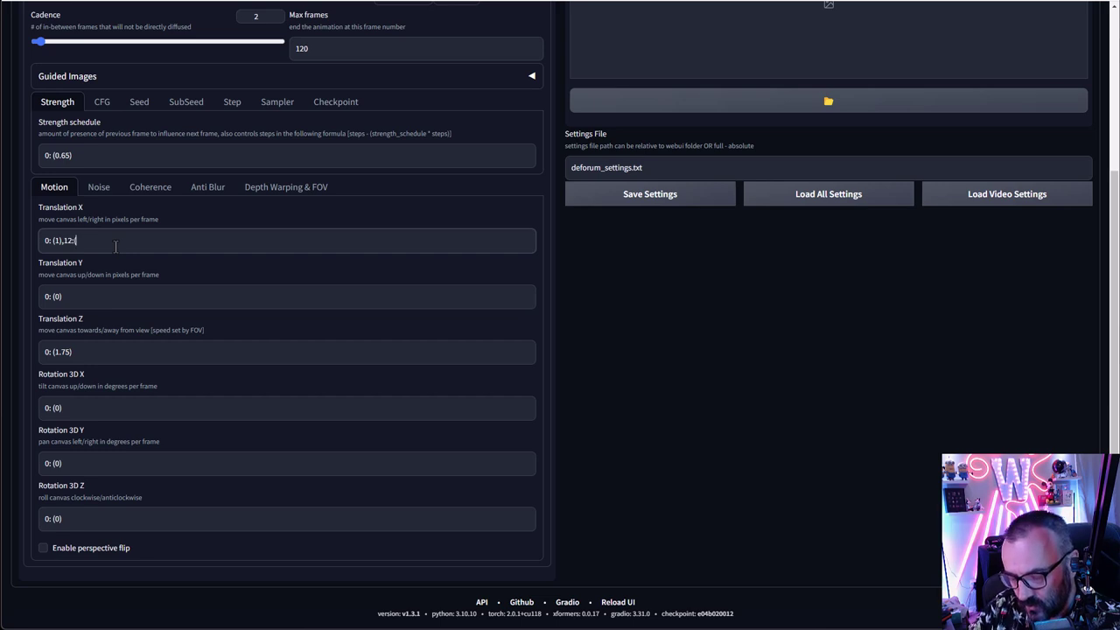
pyautogui.write('4)')
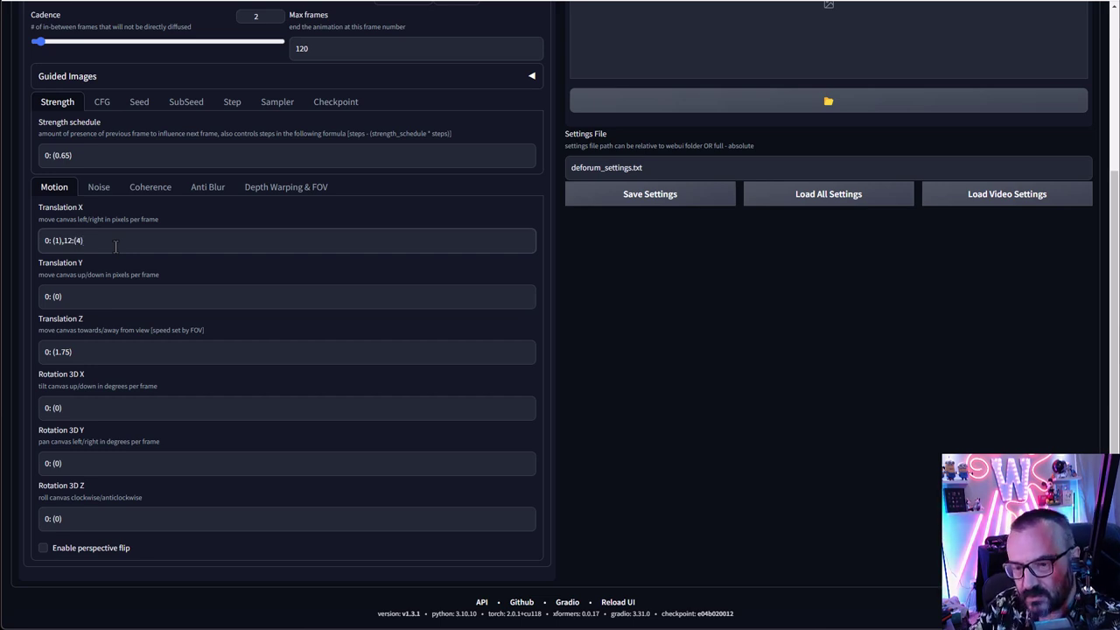
# Step: Extend the Translation X schedule with frame 24 and frame 120 keyframes, giving 0: (1),12:(4),24:(6)....120:(15)
pyautogui.write(',24:(6')
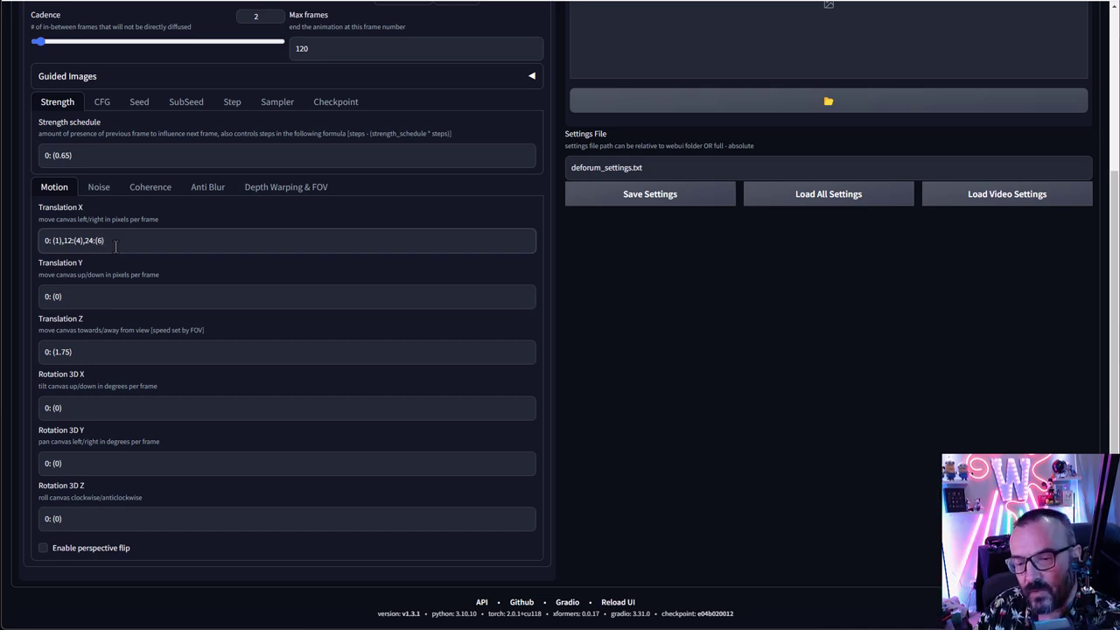
pyautogui.write(',36')
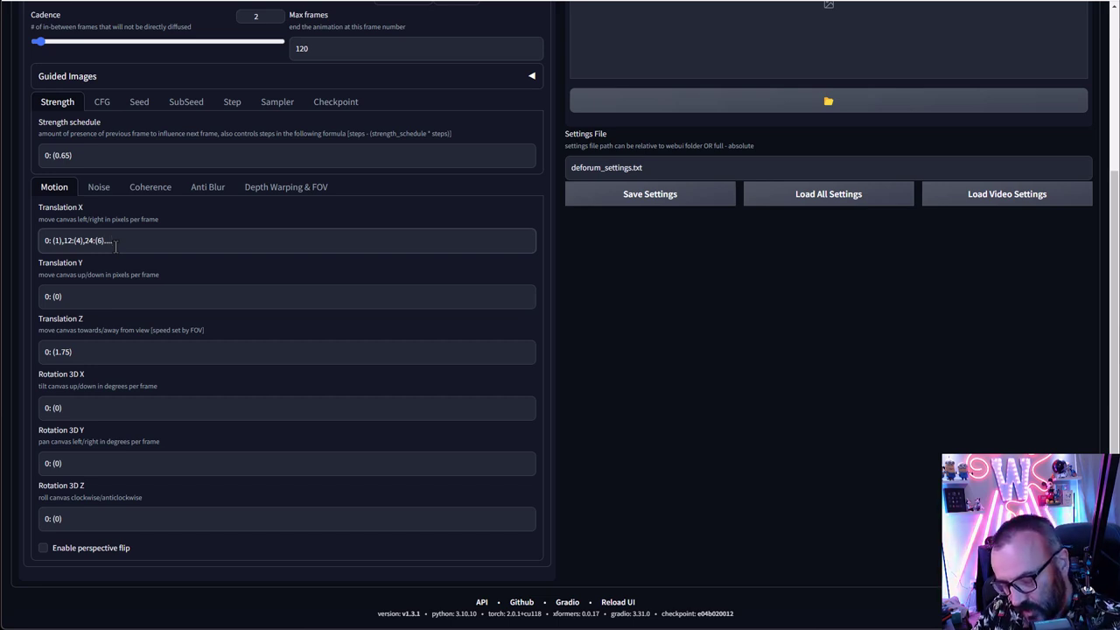
pyautogui.write(':(8)')
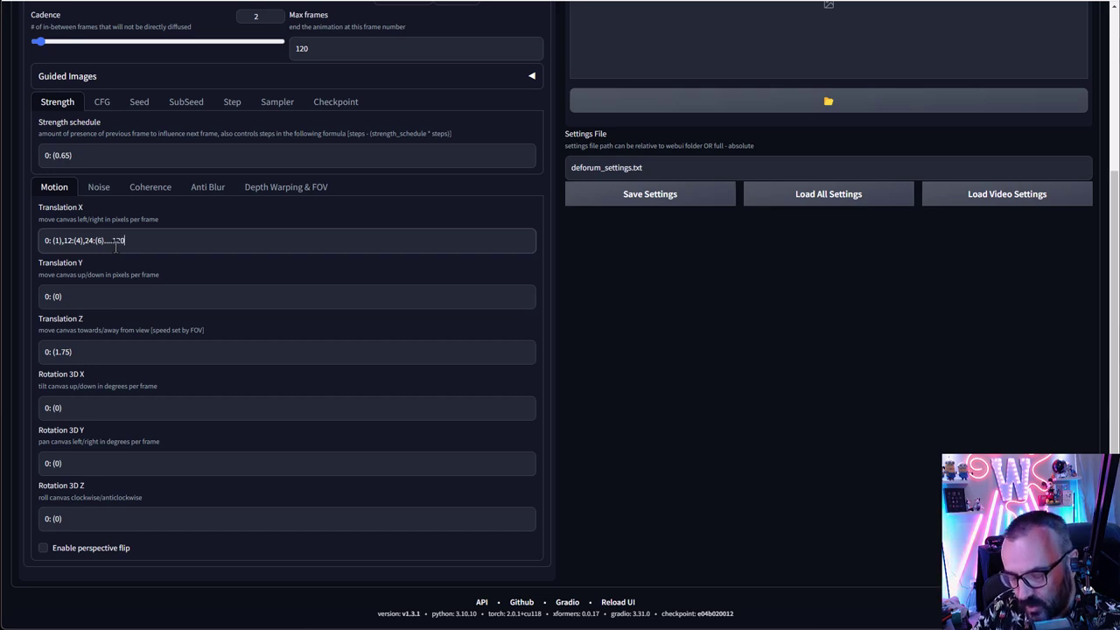
pyautogui.write('15)')
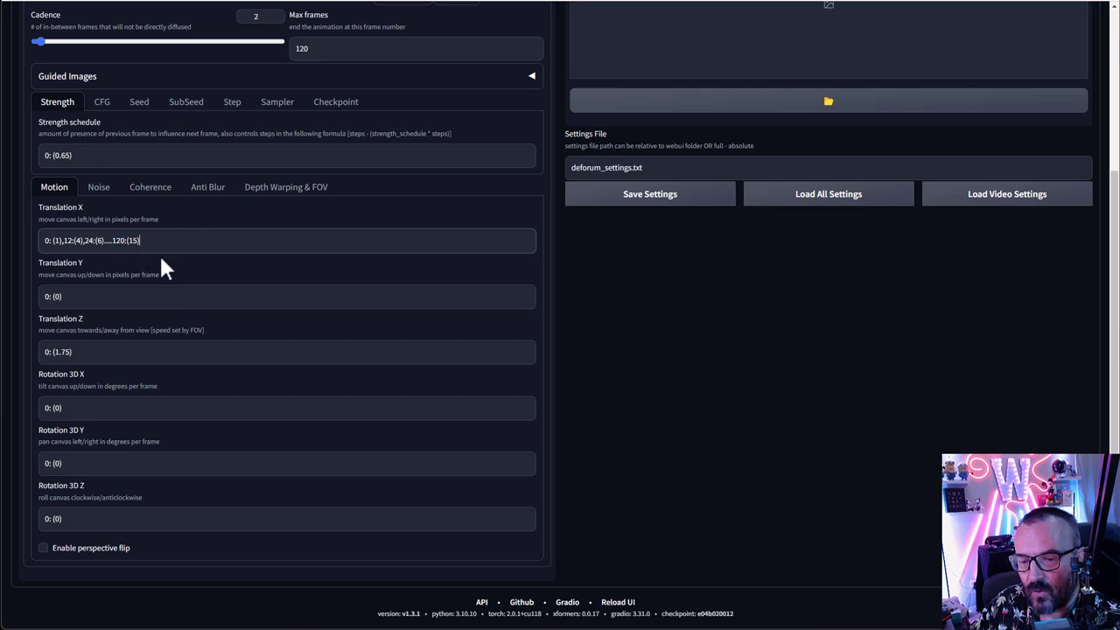
# Step: Clear the entire Translation X schedule
pyautogui.click(105, 353)
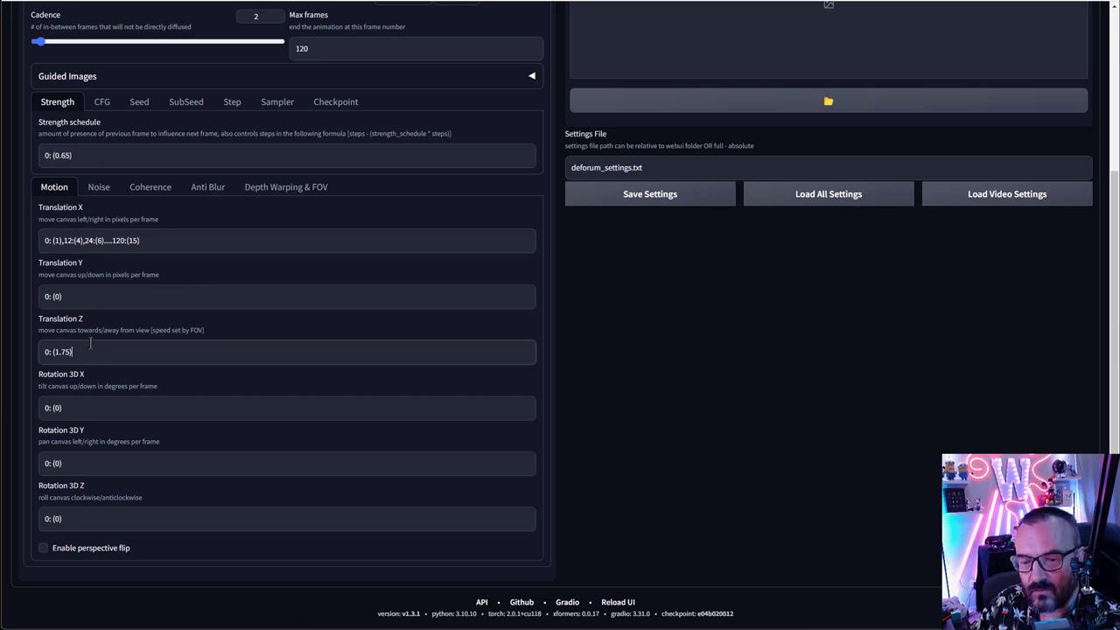
pyautogui.tripleClick(172, 243)
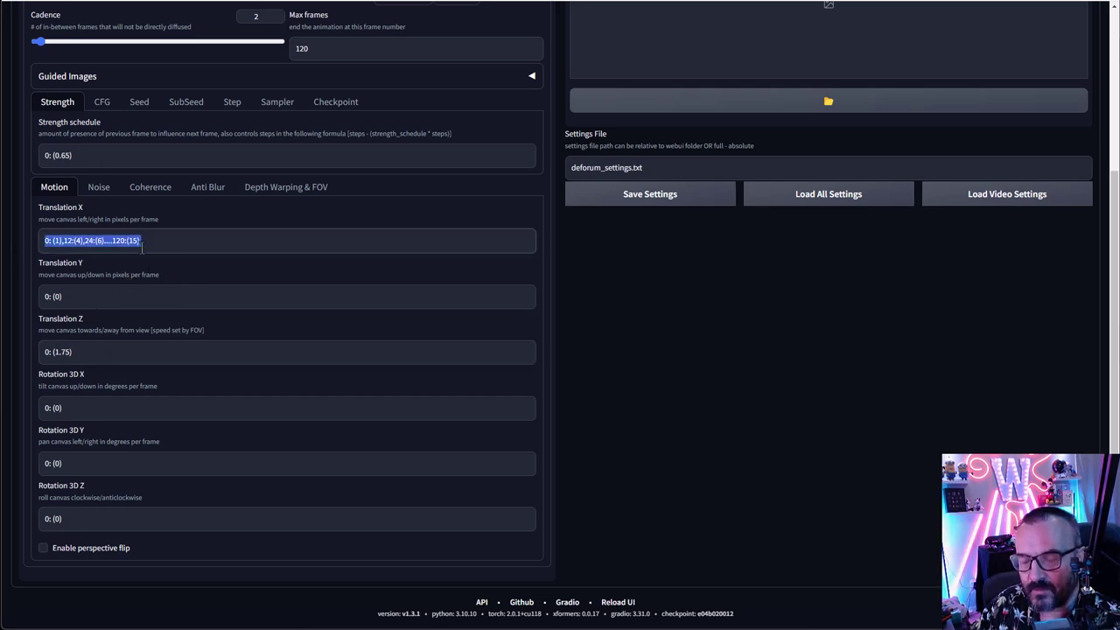
pyautogui.press('BackSpace')
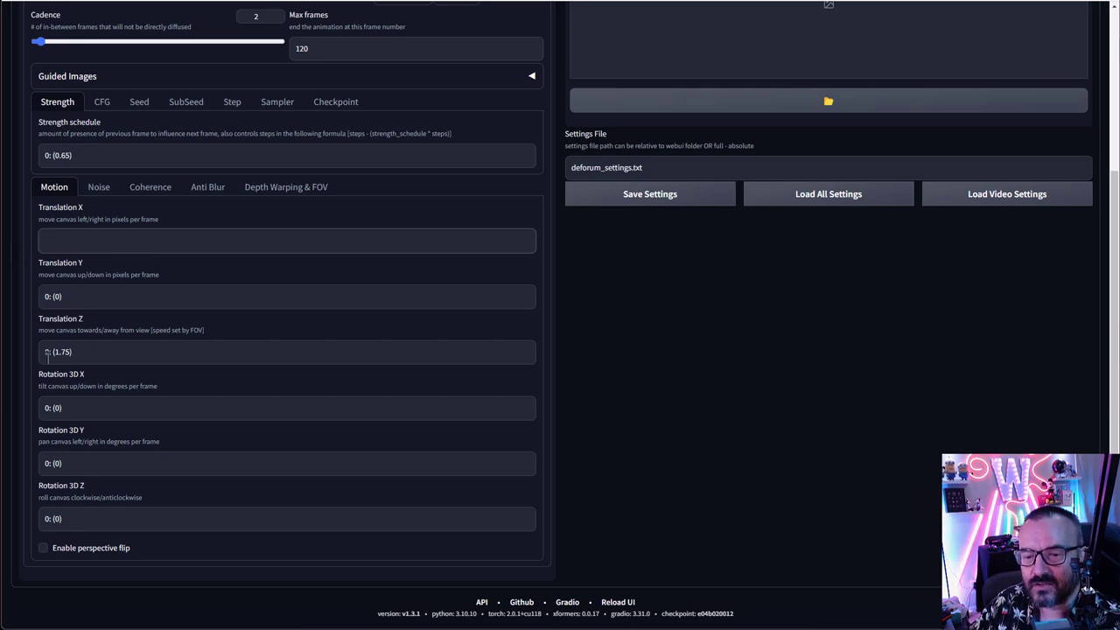
# Step: Set the Translation Z schedule to 0: (15) ....120:(0)
pyautogui.moveTo(56, 351); pyautogui.dragTo(70, 351)
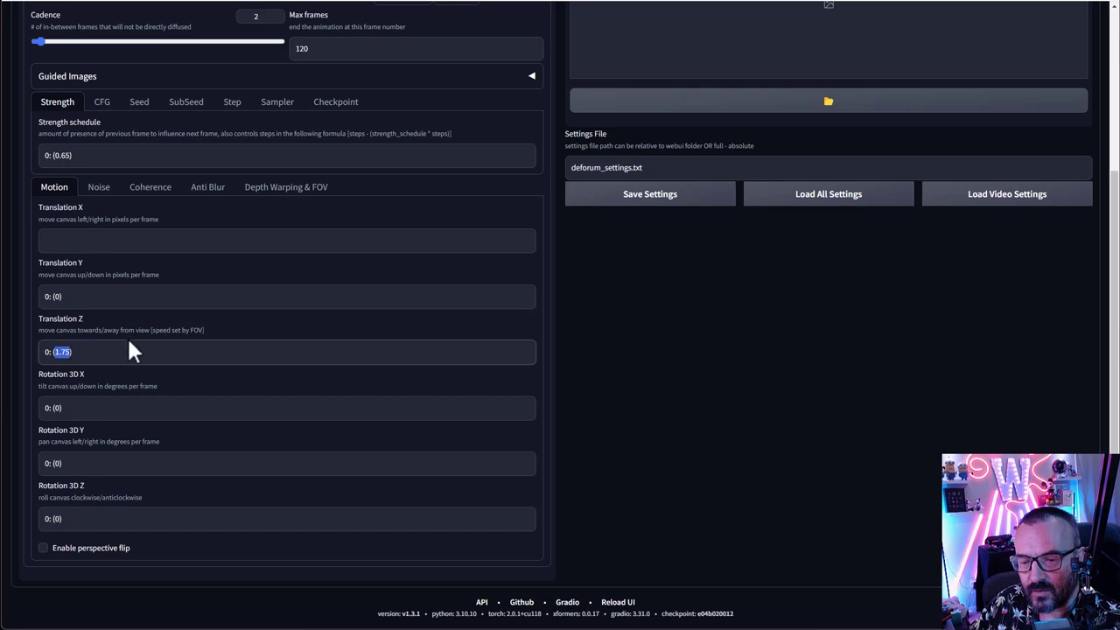
pyautogui.press('BackSpace')
pyautogui.write('15')
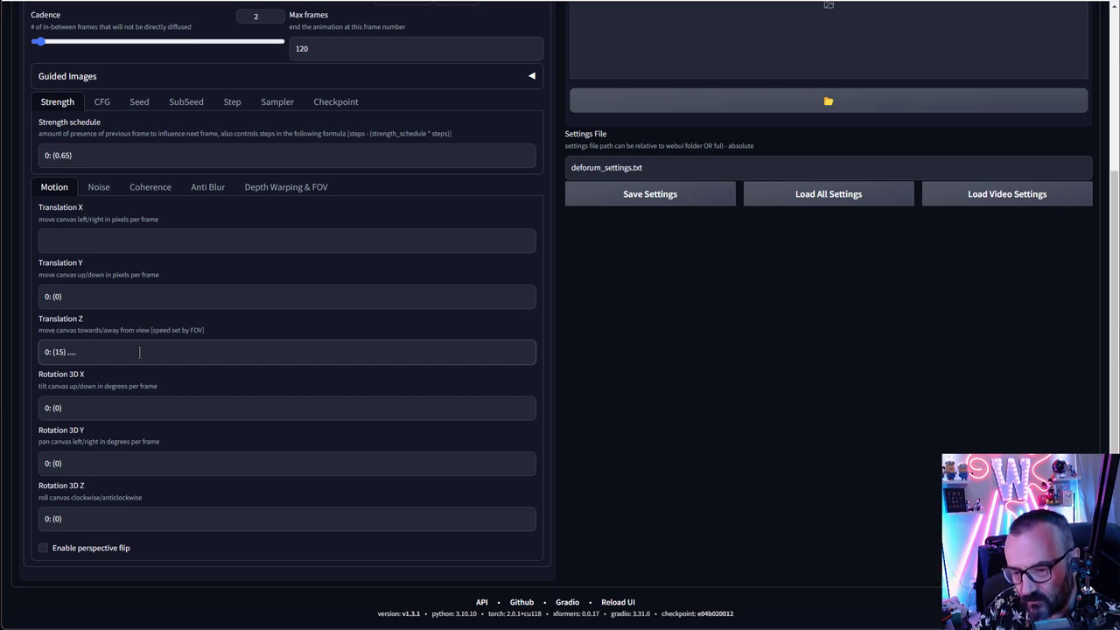
pyautogui.write(', 120')
pyautogui.write(':(0)')
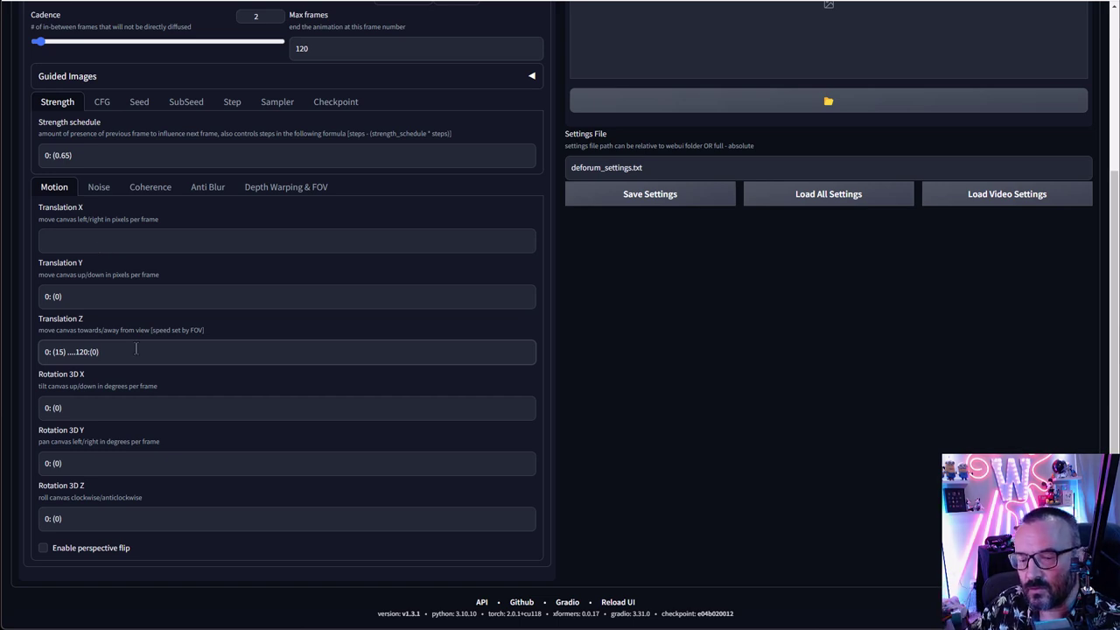
# Step: Enter 0:(0) as the Translation X schedule and highlight the keyframe values in Translation Z
pyautogui.click(76, 245)
pyautogui.write('0:(0')
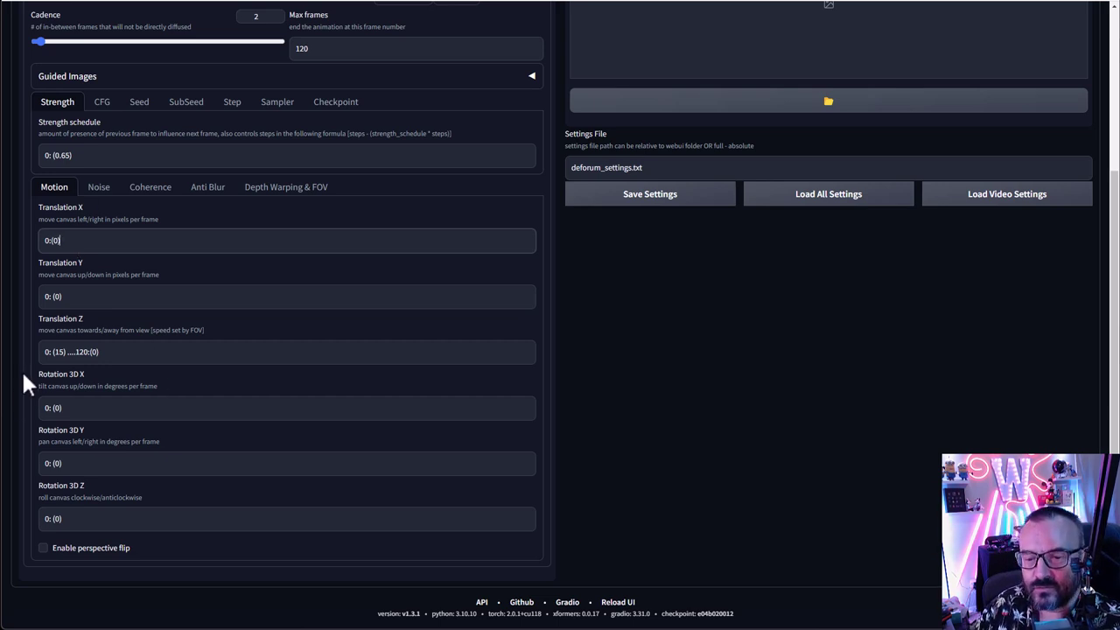
pyautogui.doubleClick(58, 351)
pyautogui.moveTo(59, 352); pyautogui.dragTo(97, 352)
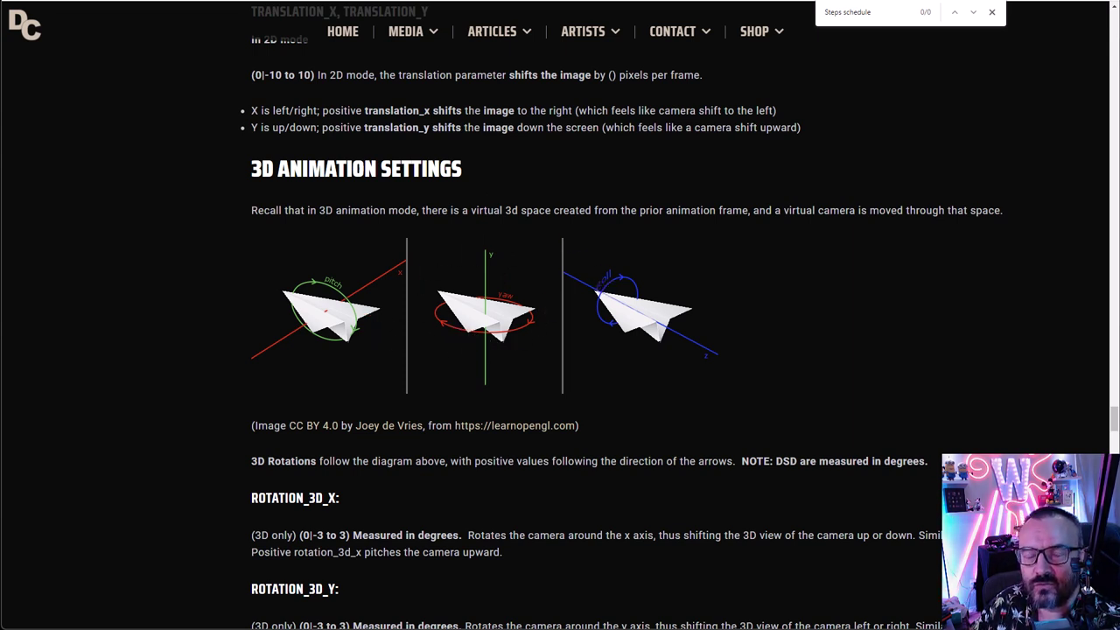
# Step: Switch from the documentation page back to the Deforum web UI and set Rotation 3D Y to 0: (1.2)
pyautogui.hotkey('ctrl', 'Tab')
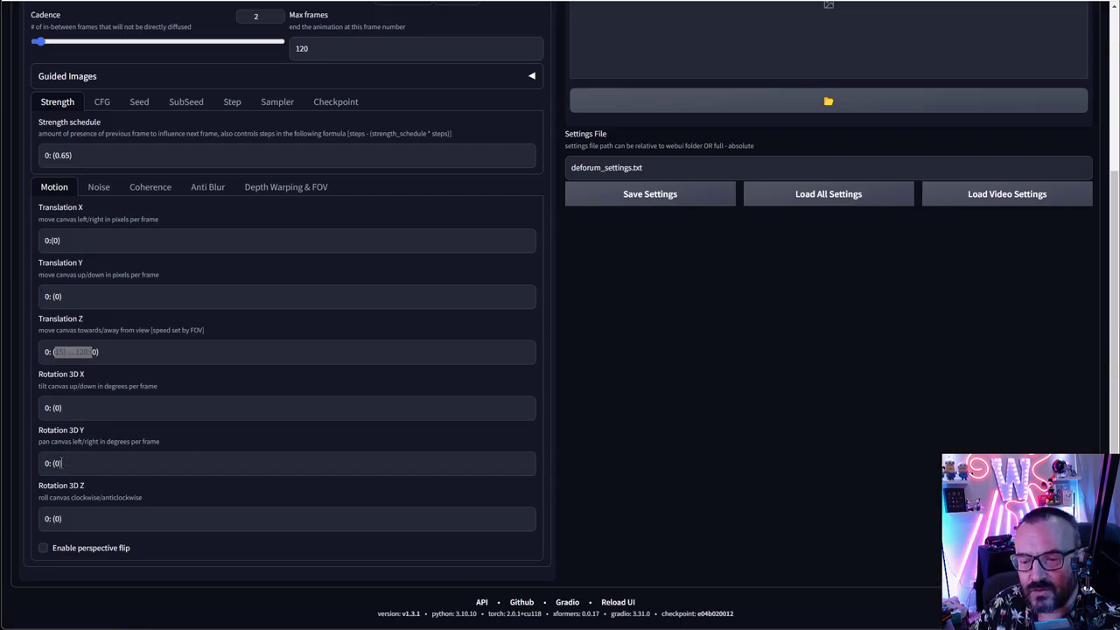
pyautogui.click(55, 464)
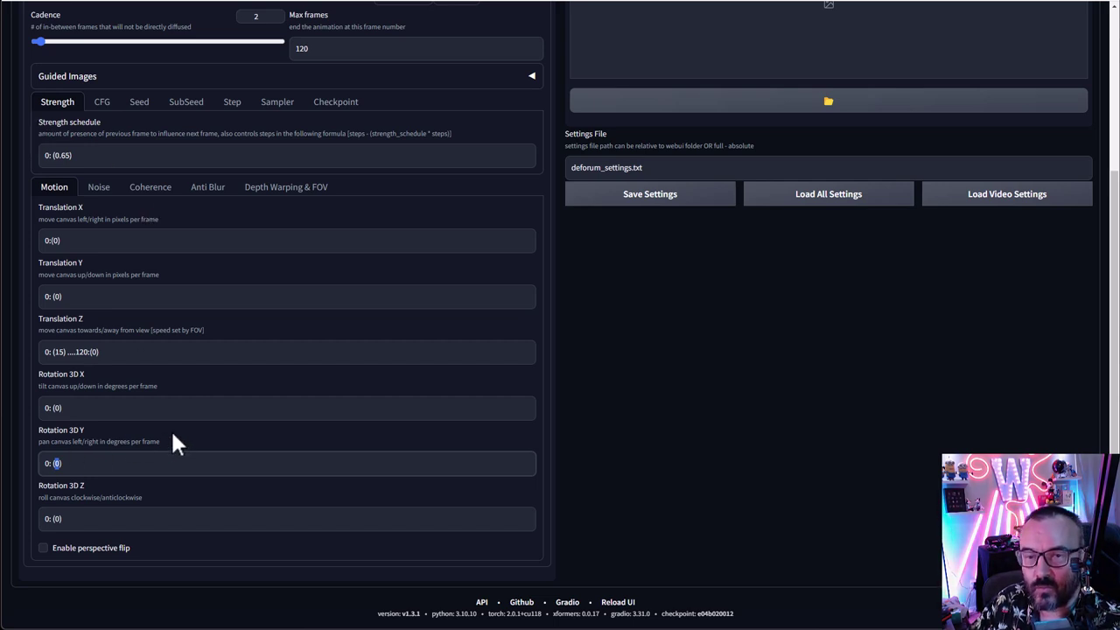
pyautogui.write('1')
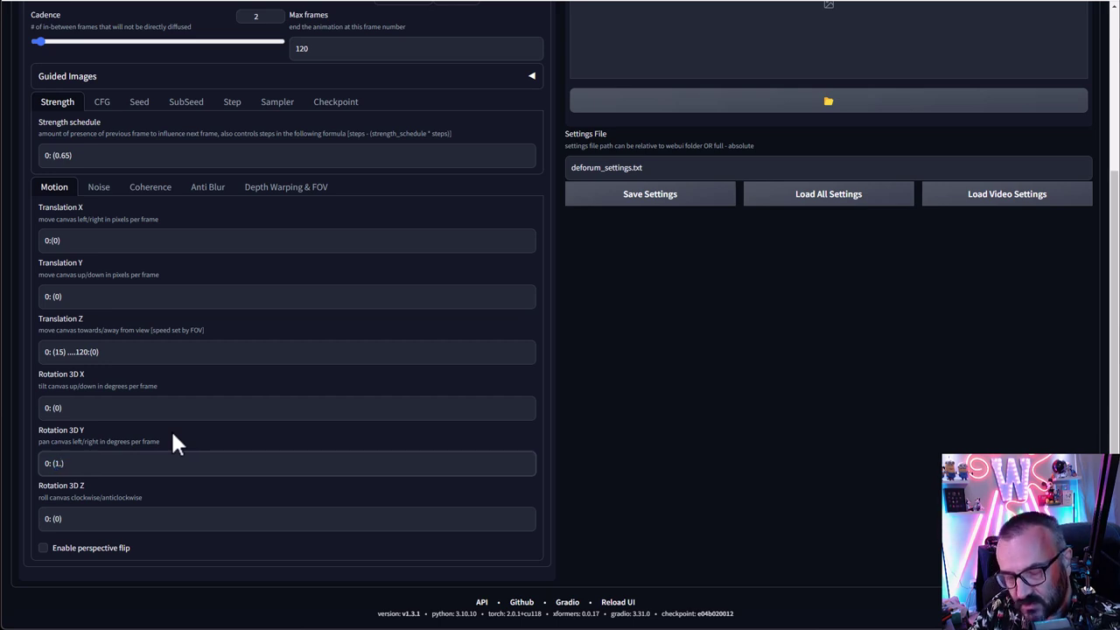
pyautogui.write('.2')
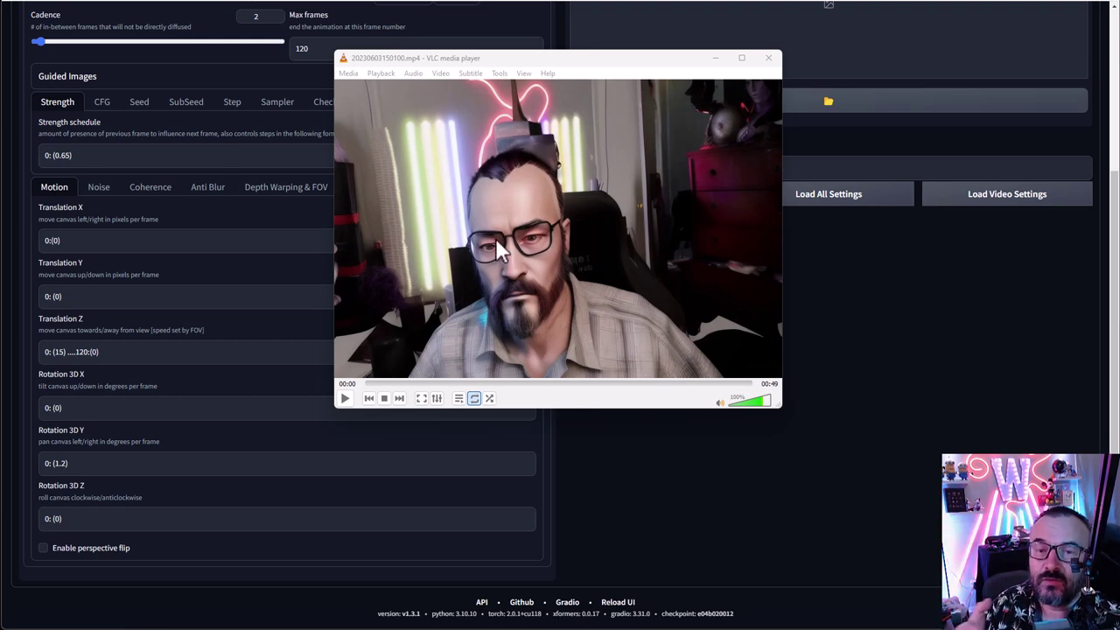
# Step: Play the example animation 20230603150100.mp4 in VLC, skim ahead through its camera motion, and close the player
pyautogui.click(346, 398)
pyautogui.click(345, 399)
pyautogui.click(345, 400)
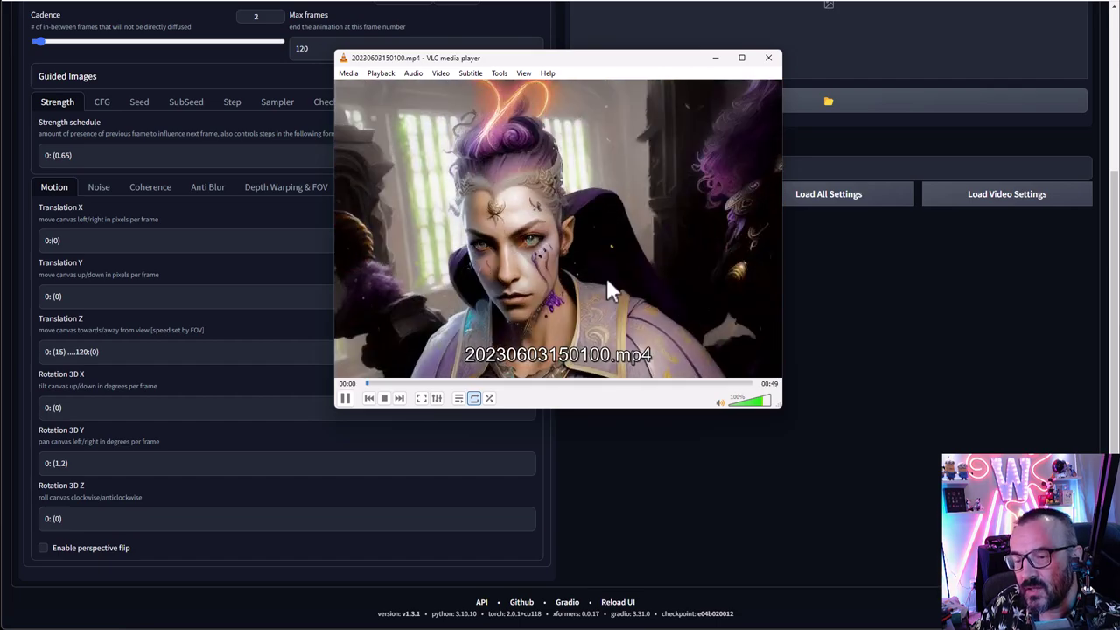
pyautogui.moveTo(601, 385); pyautogui.dragTo(661, 385)
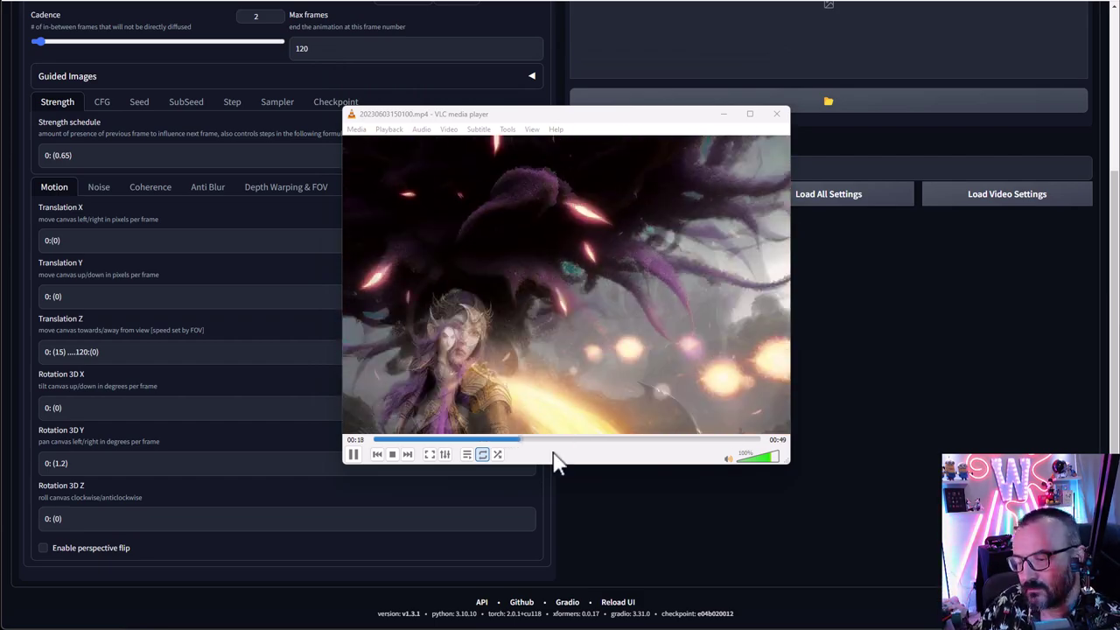
pyautogui.moveTo(555, 439); pyautogui.dragTo(640, 439)
pyautogui.click(674, 439)
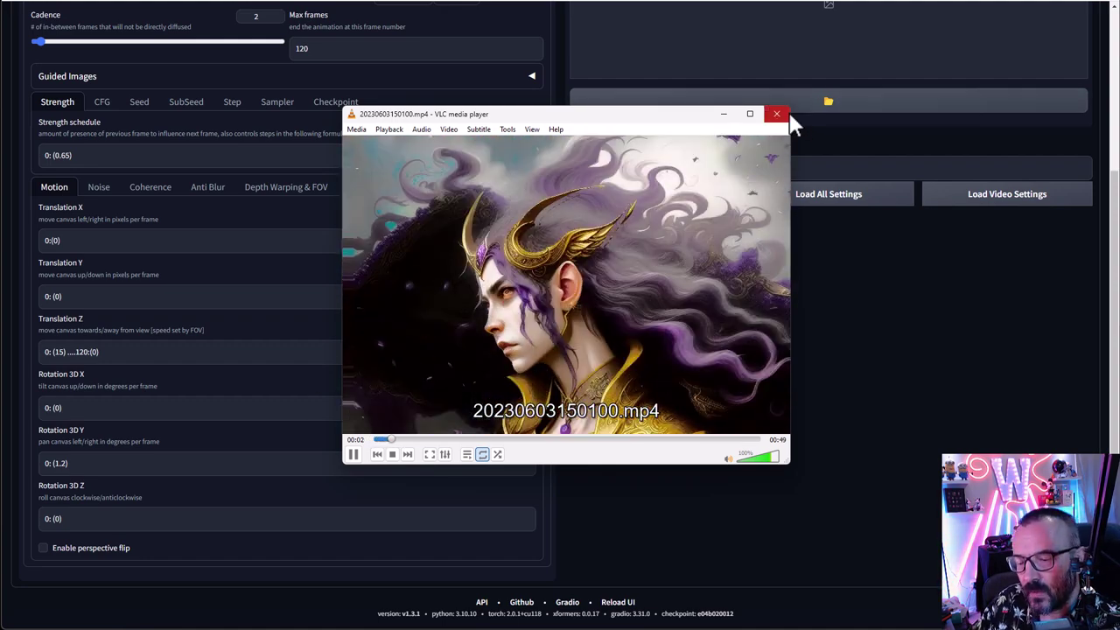
pyautogui.click(775, 116)
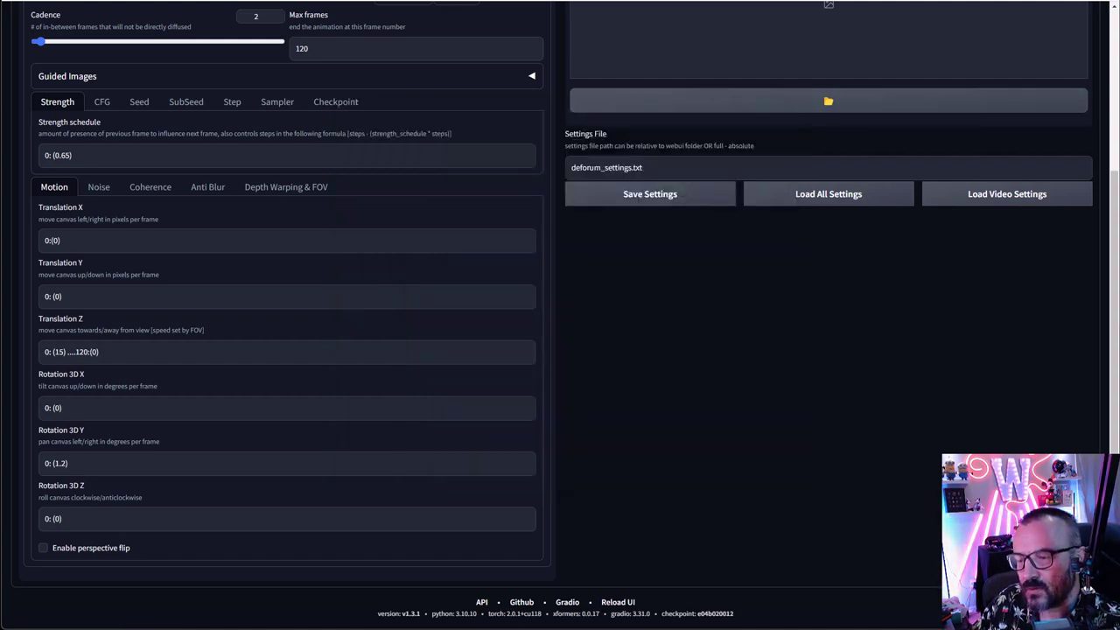
# Step: Switch to the ChatGPT conversation and examine the sine formula (1.0025+0.002*sin(1.25*3.14*t/30)) with its explanation
pyautogui.scroll(1, 253, 288)
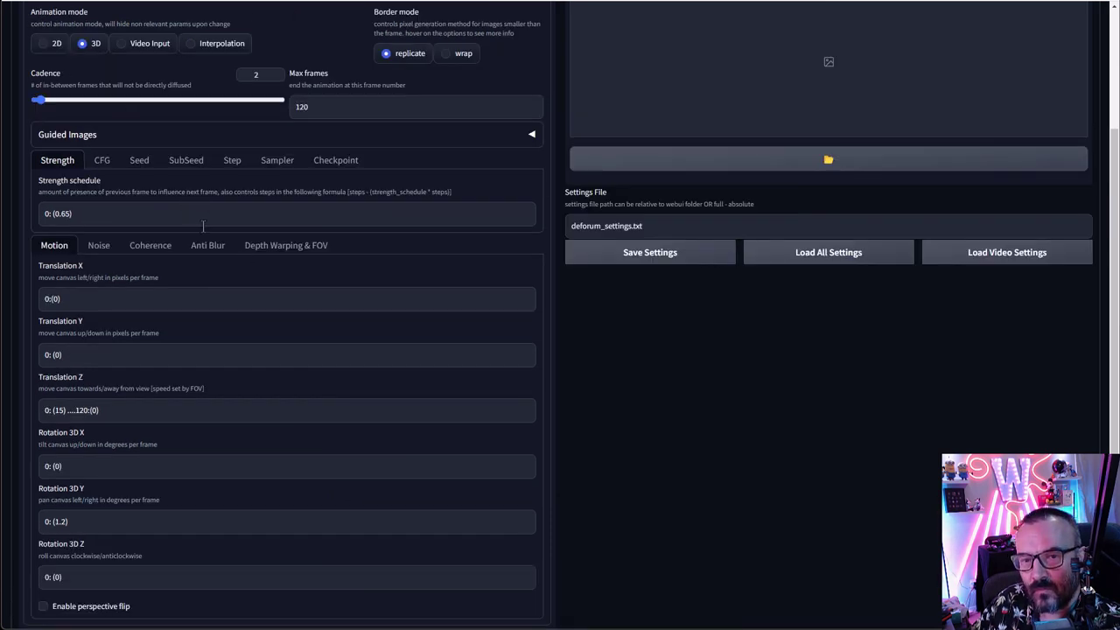
pyautogui.scroll(-1, 203, 226)
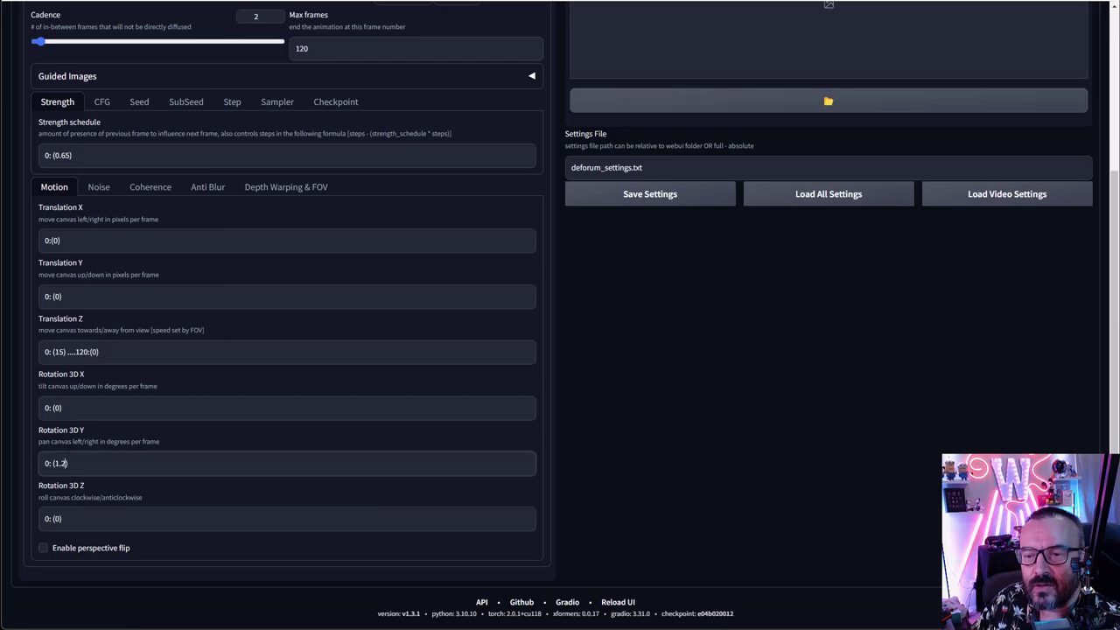
pyautogui.hotkey('alt', 'Tab')
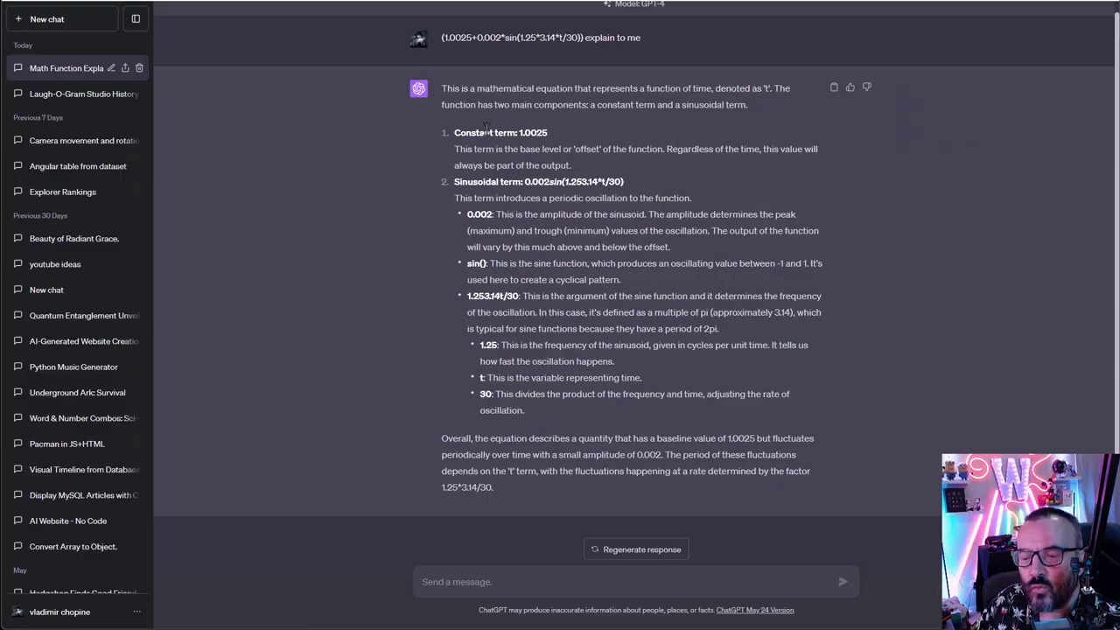
pyautogui.moveTo(643, 38); pyautogui.dragTo(441, 38)
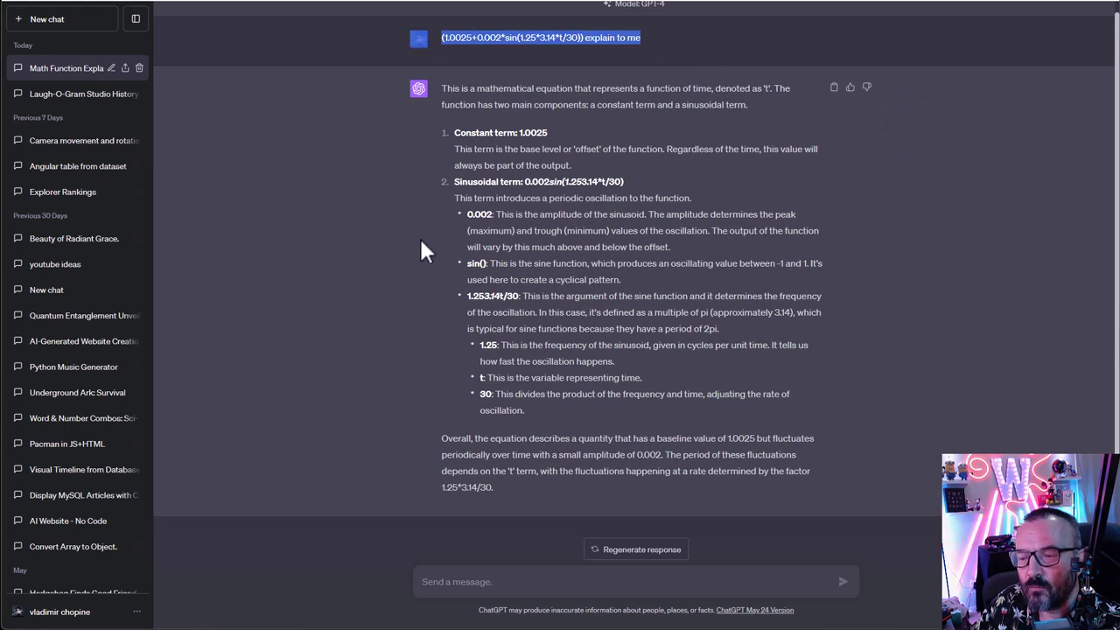
pyautogui.click(420, 284)
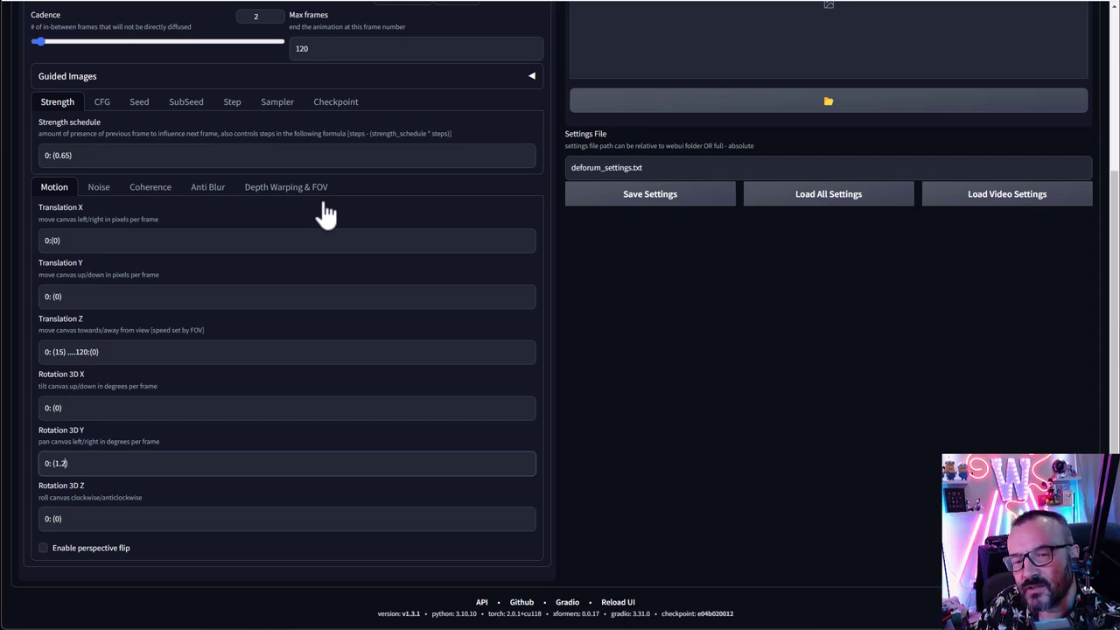
# Step: Return to the Deforum web UI and open the keyframe noise settings
pyautogui.click(66, 463)
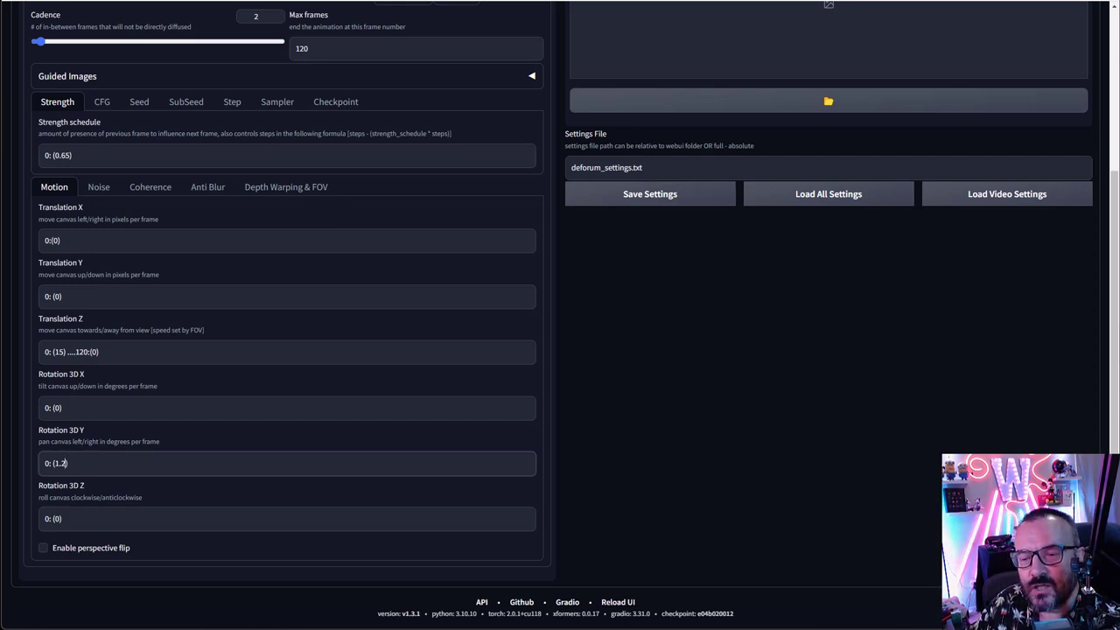
pyautogui.scroll(2, 177, 499)
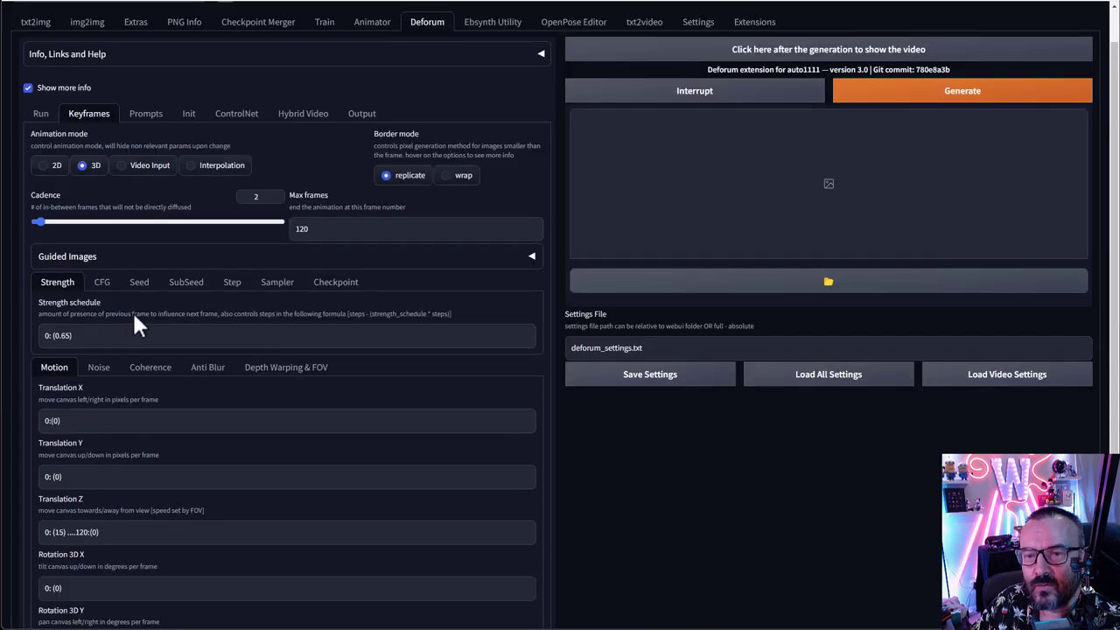
pyautogui.scroll(-1, 135, 313)
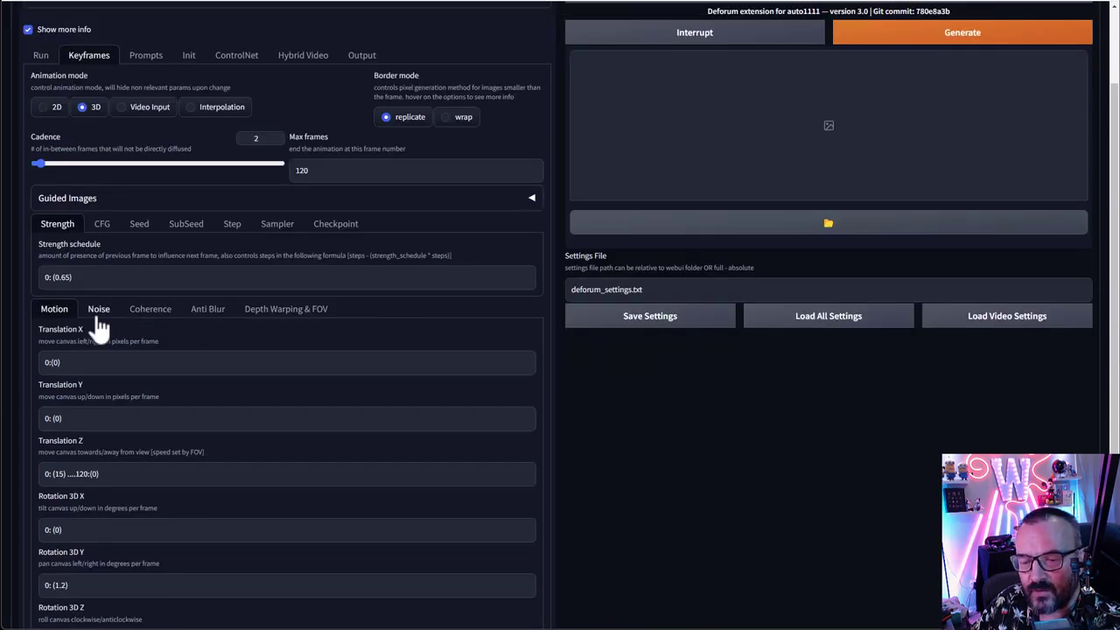
pyautogui.click(98, 310)
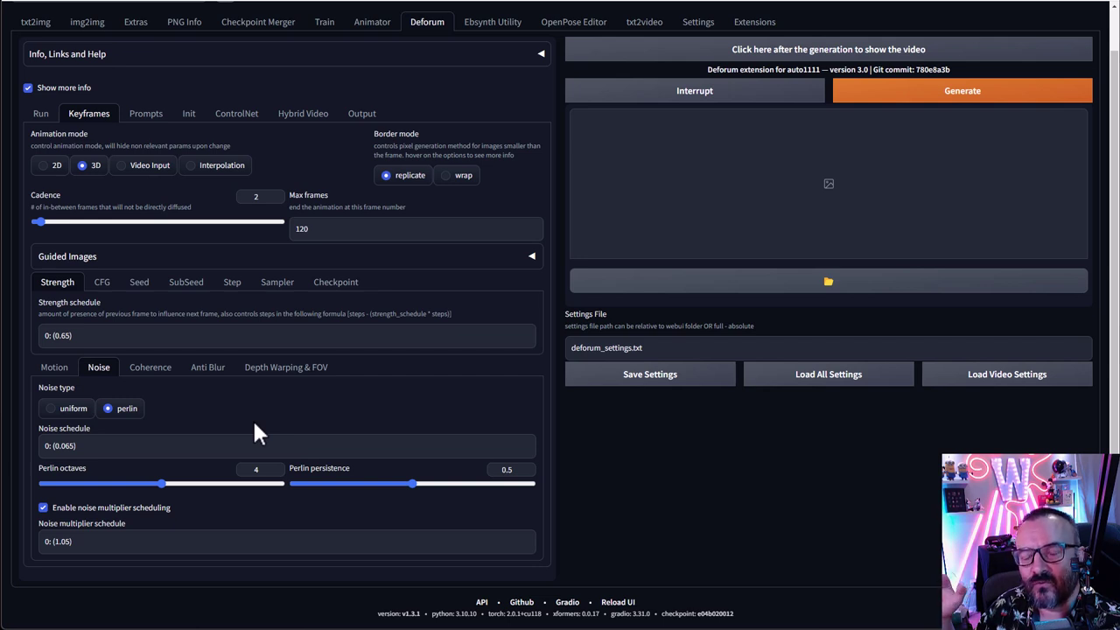
# Step: Add a keyframe at frame 12 with value 0.07 to the noise schedule, after 0: (0.065)
pyautogui.click(120, 451)
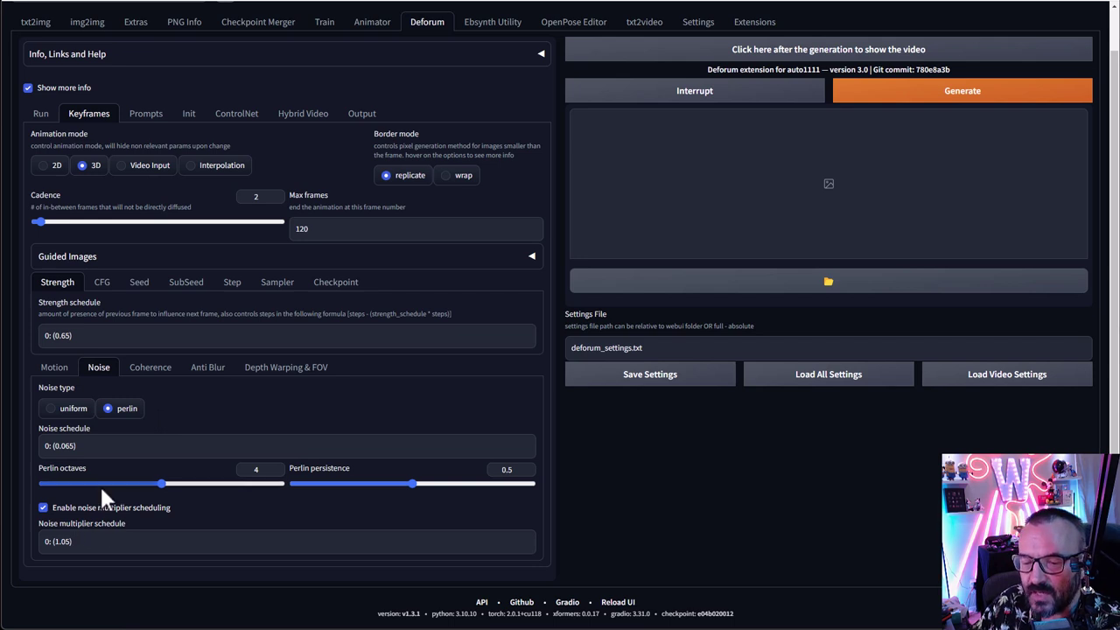
pyautogui.click(95, 443)
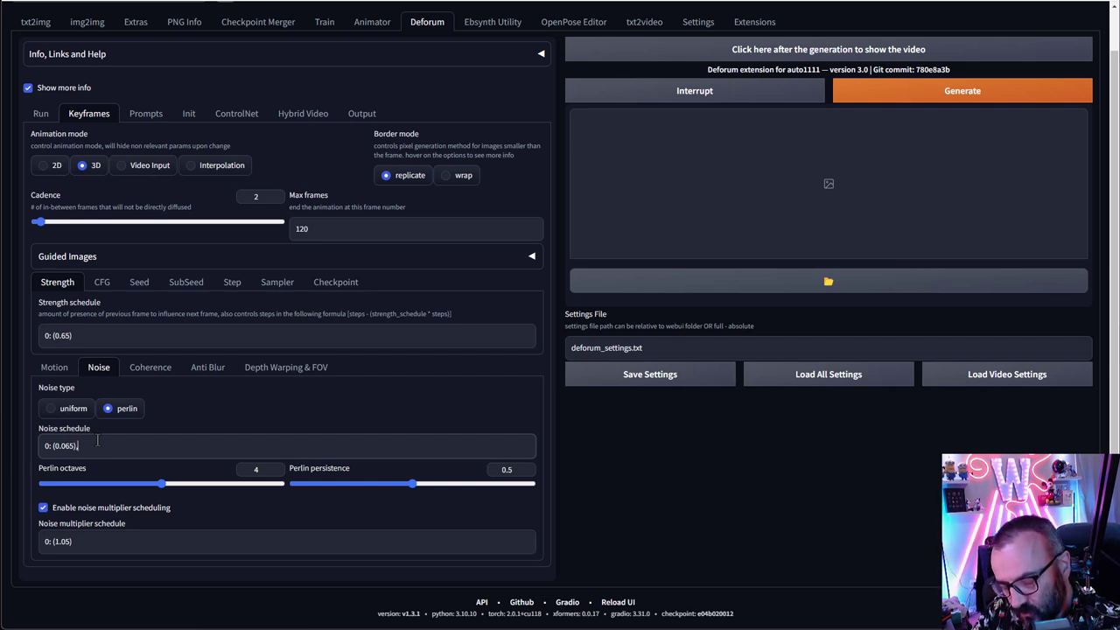
pyautogui.write(',')
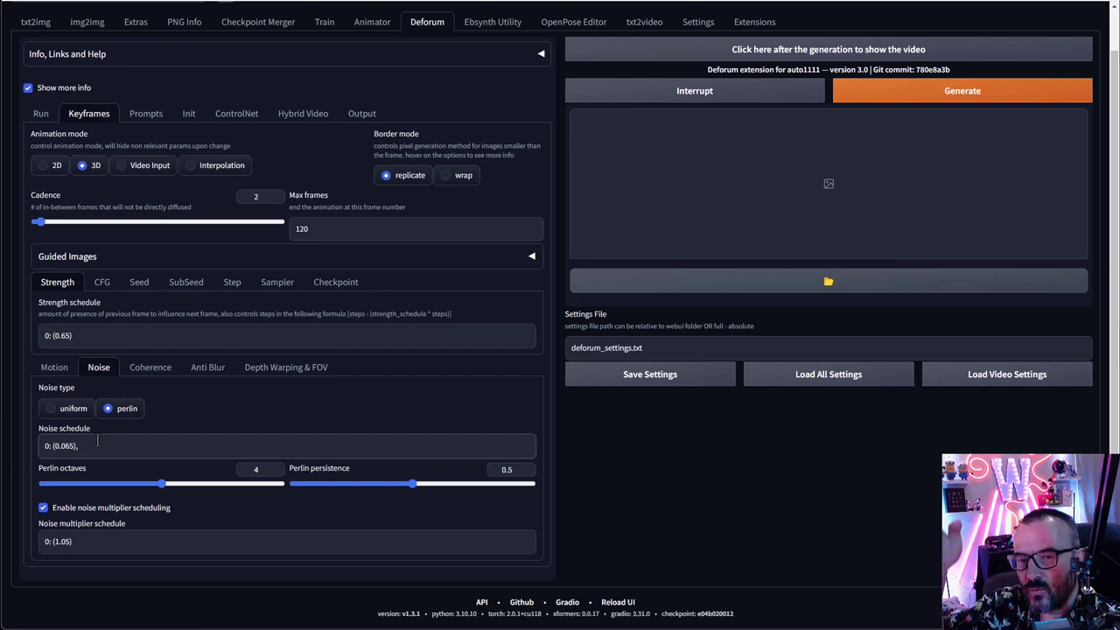
pyautogui.write(',')
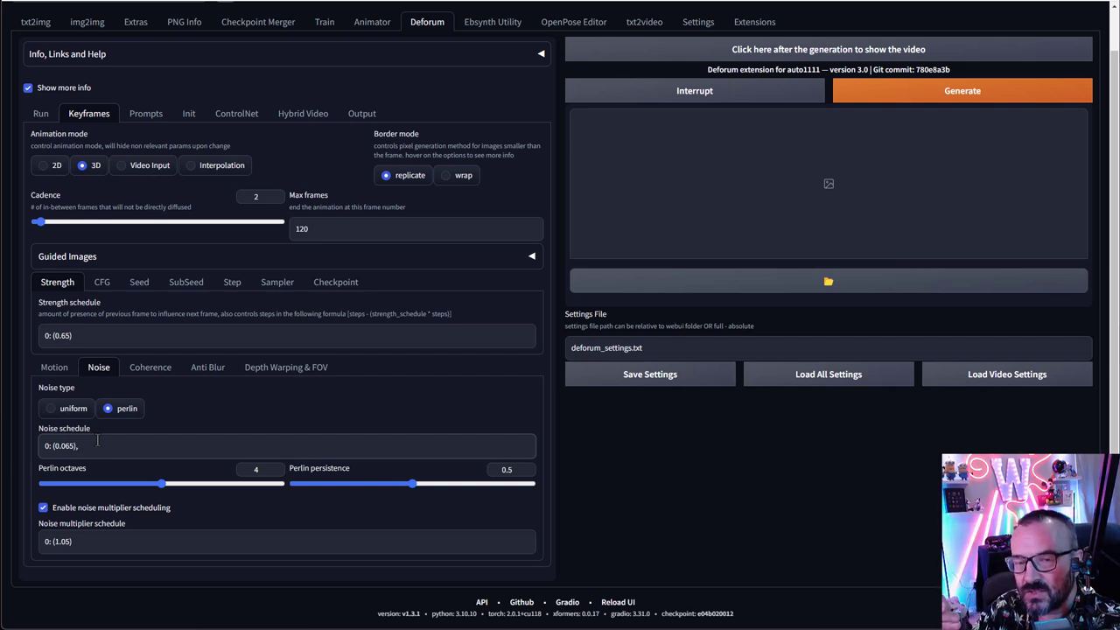
pyautogui.press('BackSpace')
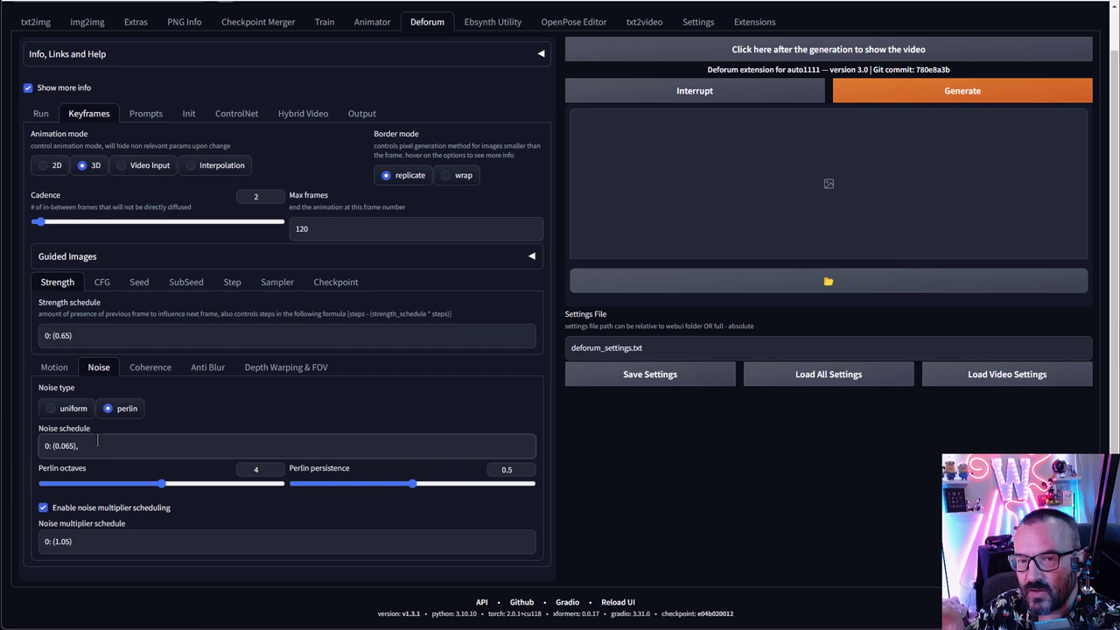
pyautogui.press('BackSpace')
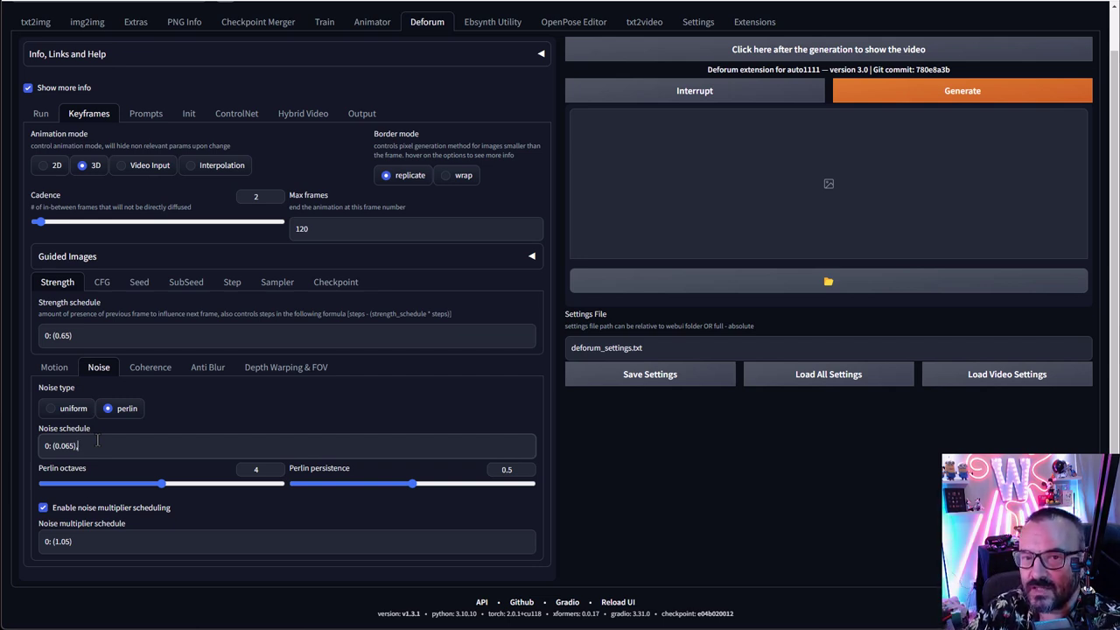
pyautogui.press('BackSpace')
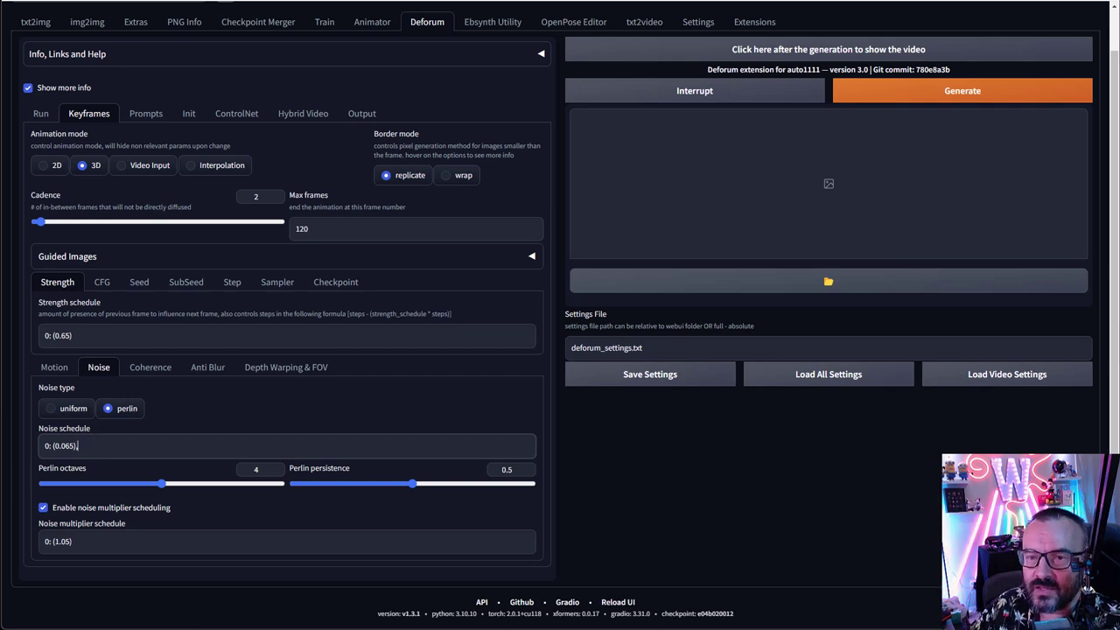
pyautogui.press('BackSpace')
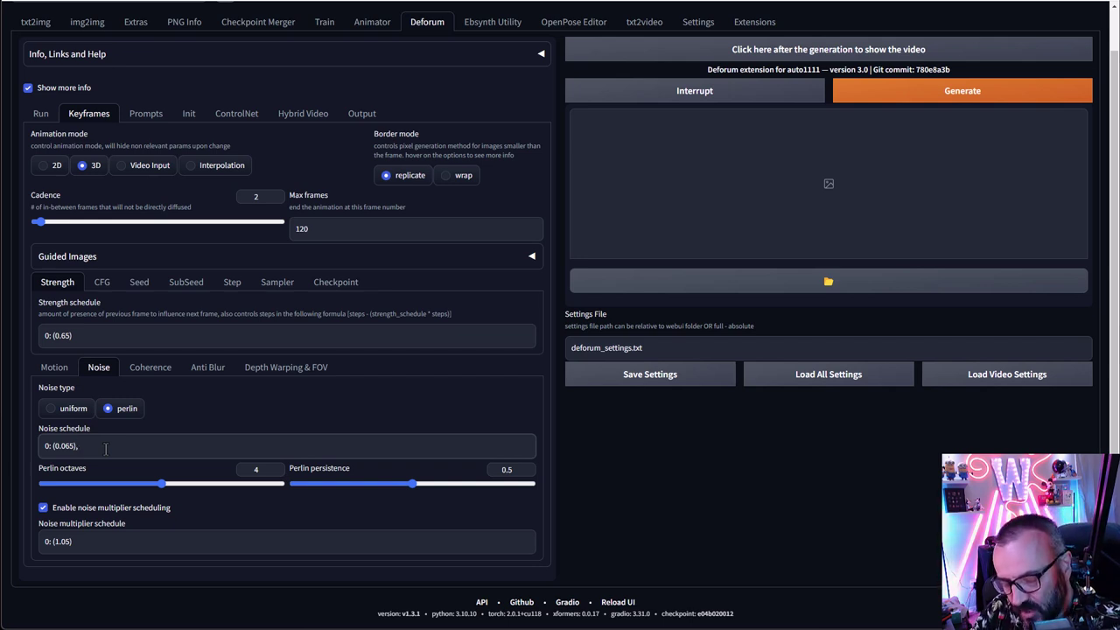
pyautogui.write('12')
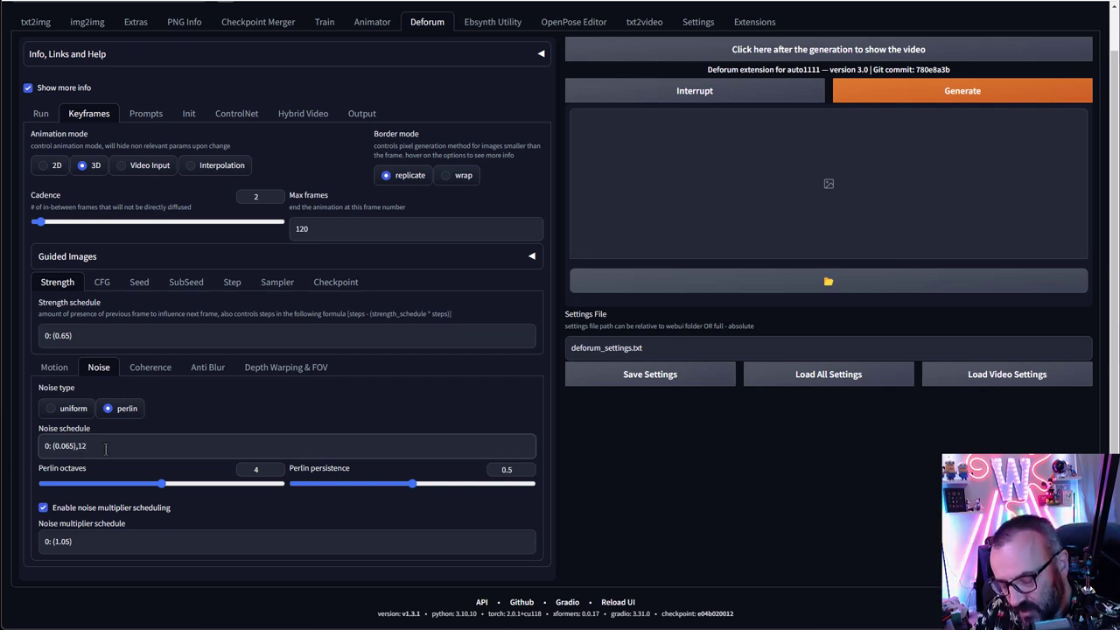
pyautogui.write(':(')
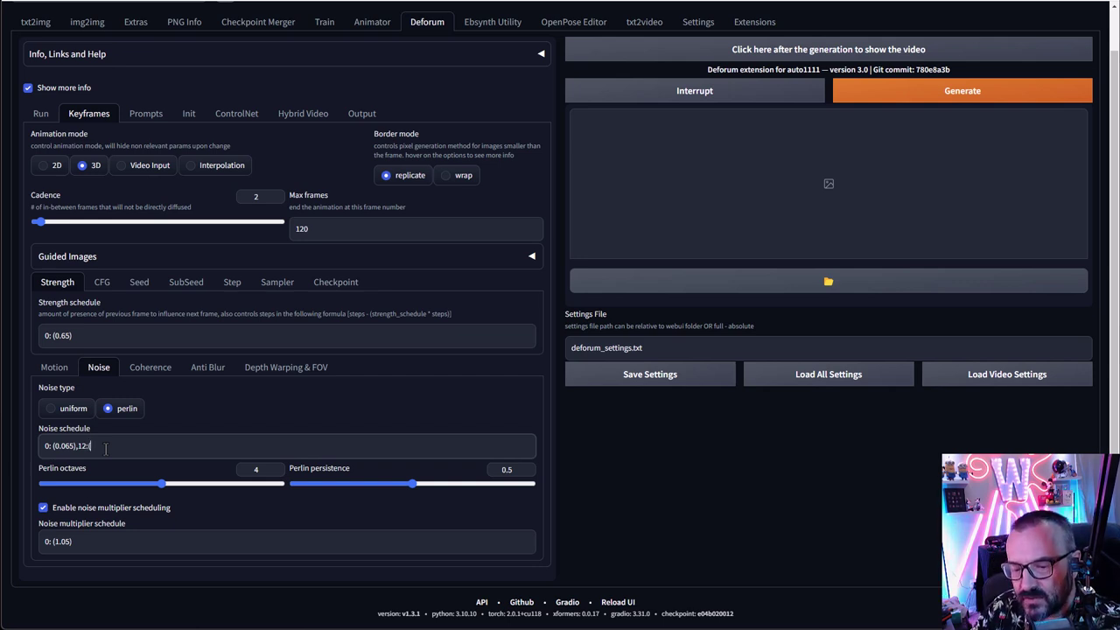
pyautogui.write('0.0')
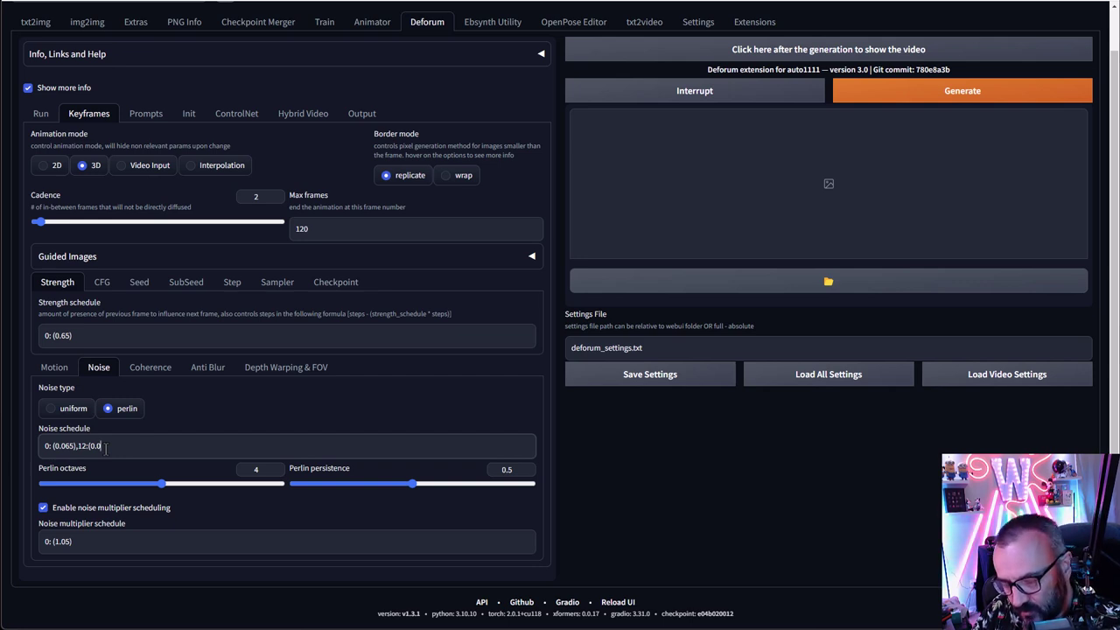
pyautogui.write('7')
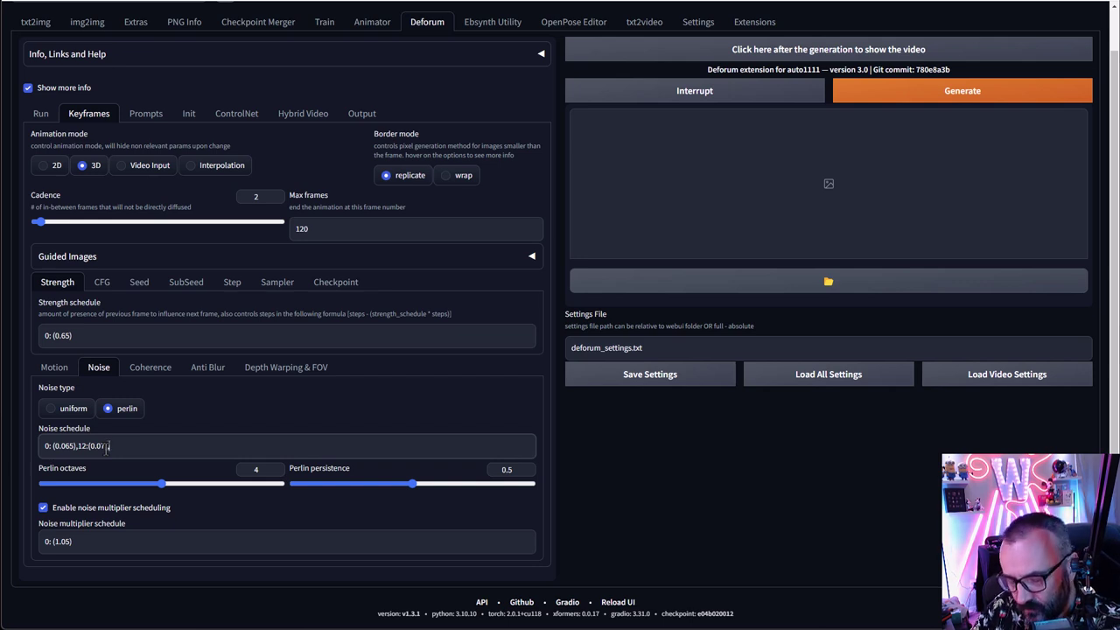
pyautogui.write('),')
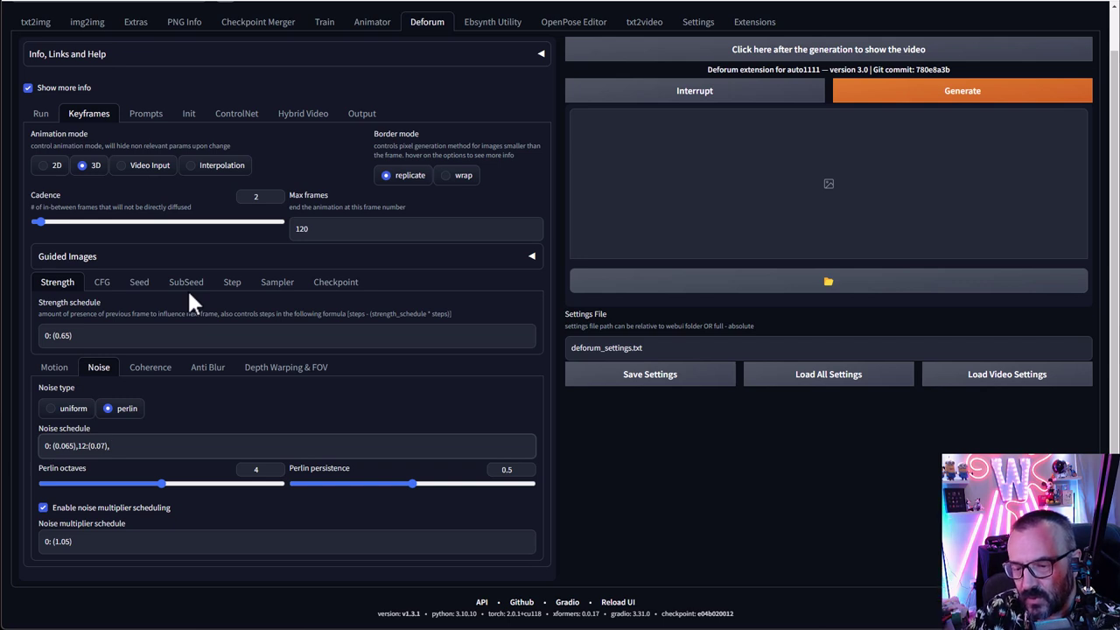
# Step: Extend the noise schedule with a frame 24 keyframe of 0.01, giving 0: (0.065),12:(0.07),24:(0.01)
pyautogui.write('2')
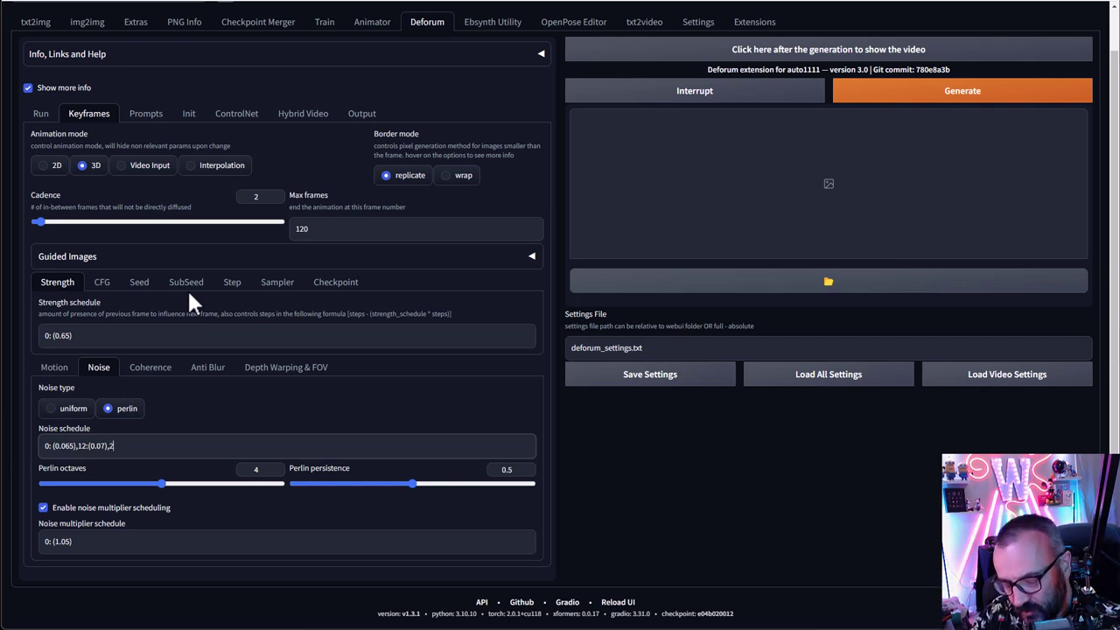
pyautogui.write('4:(')
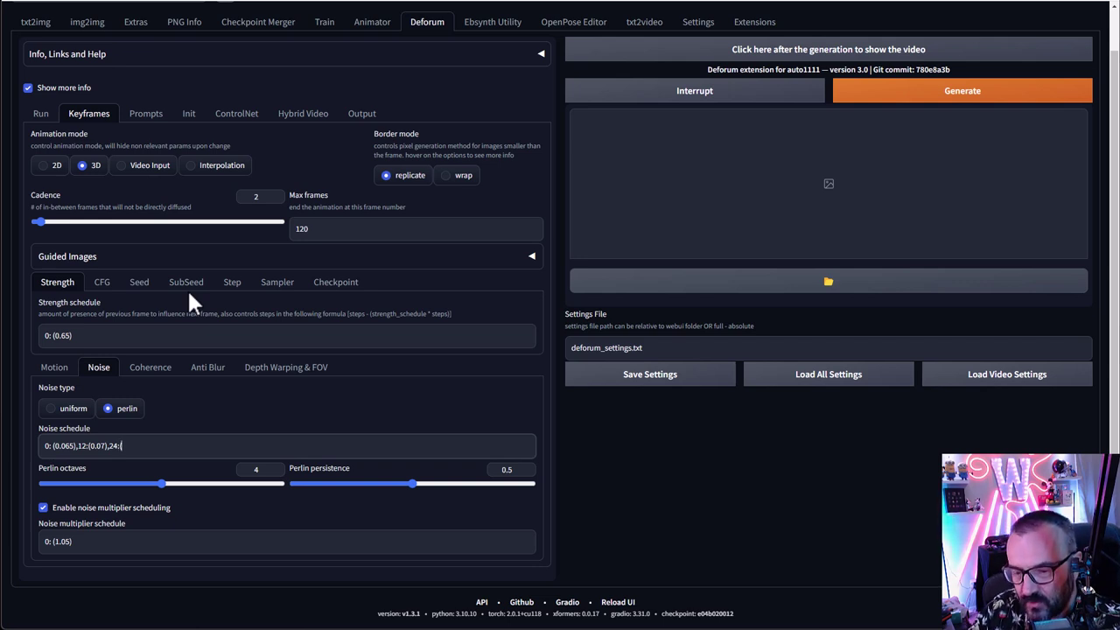
pyautogui.write('0.')
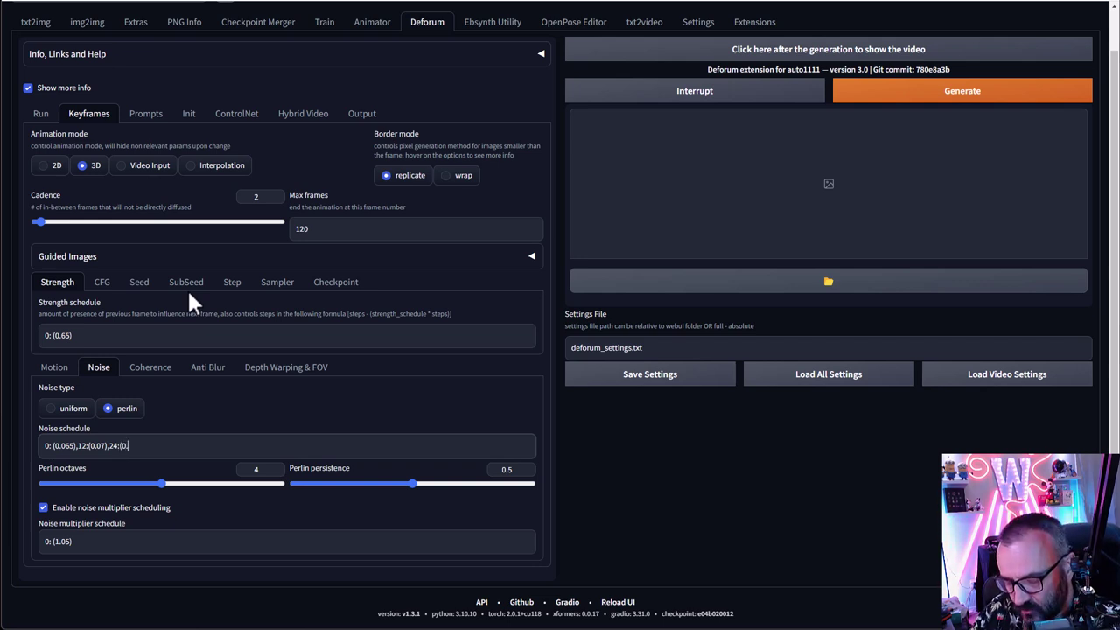
pyautogui.write('0')
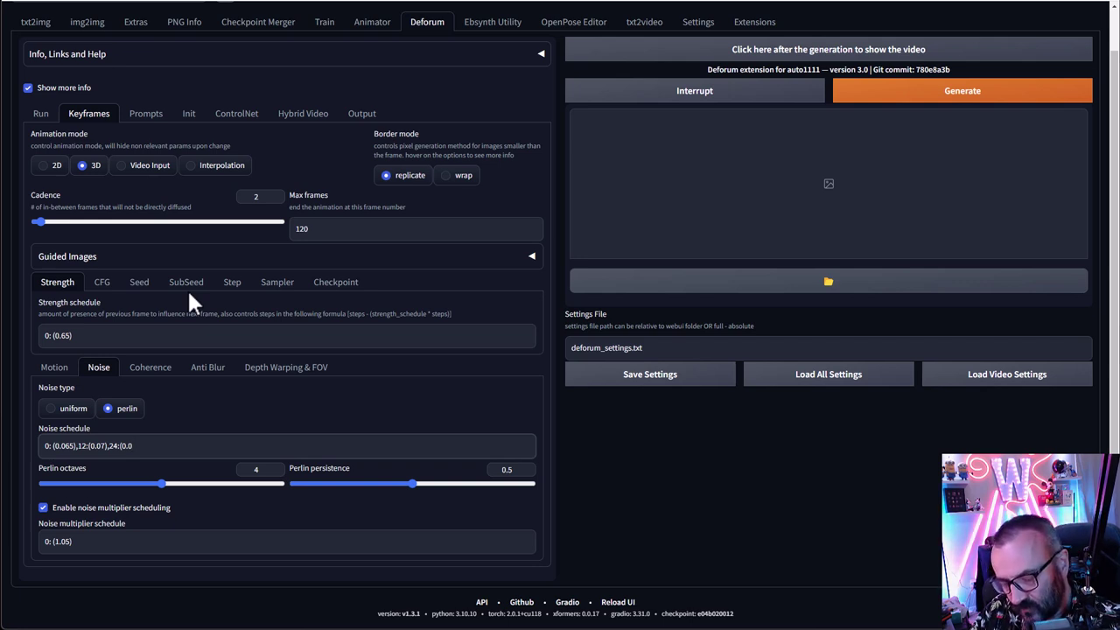
pyautogui.write('1)')
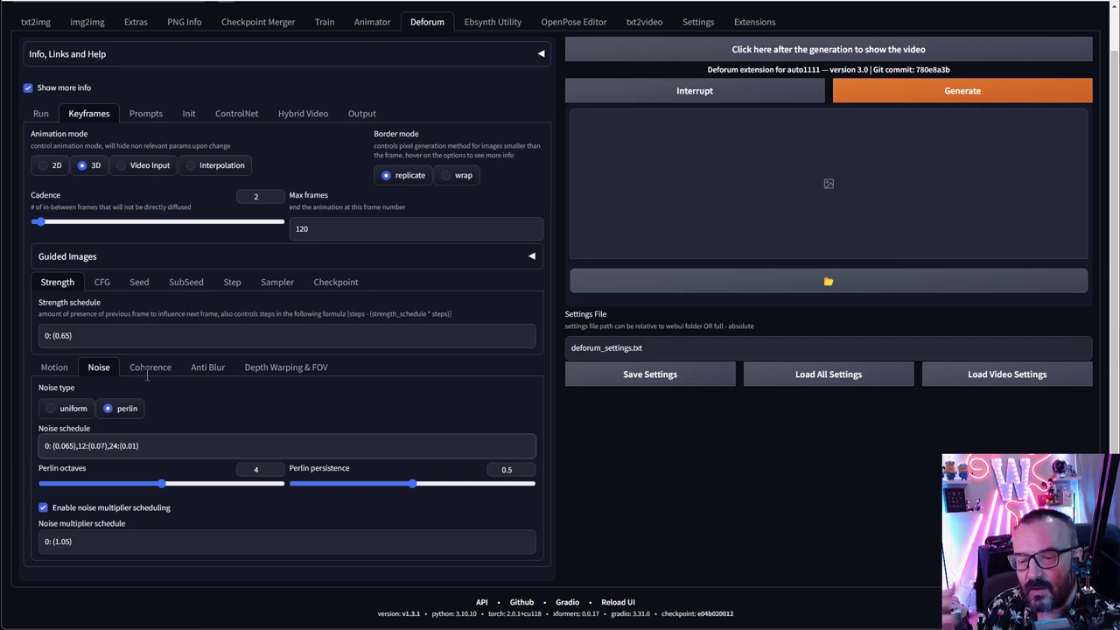
pyautogui.moveTo(180, 447); pyautogui.dragTo(40, 452)
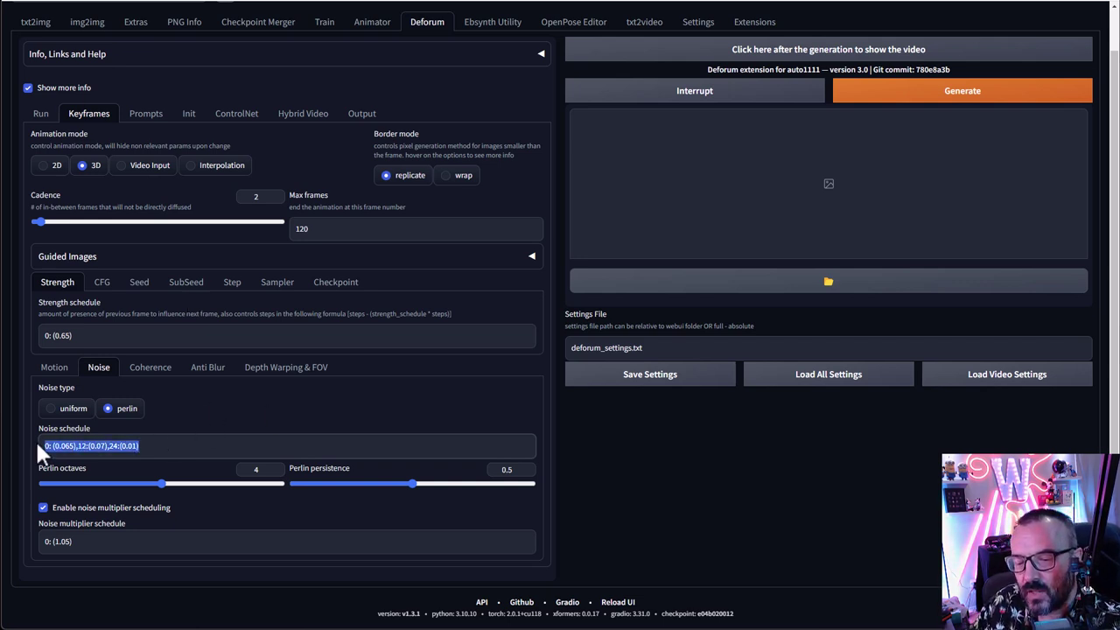
pyautogui.click(158, 446)
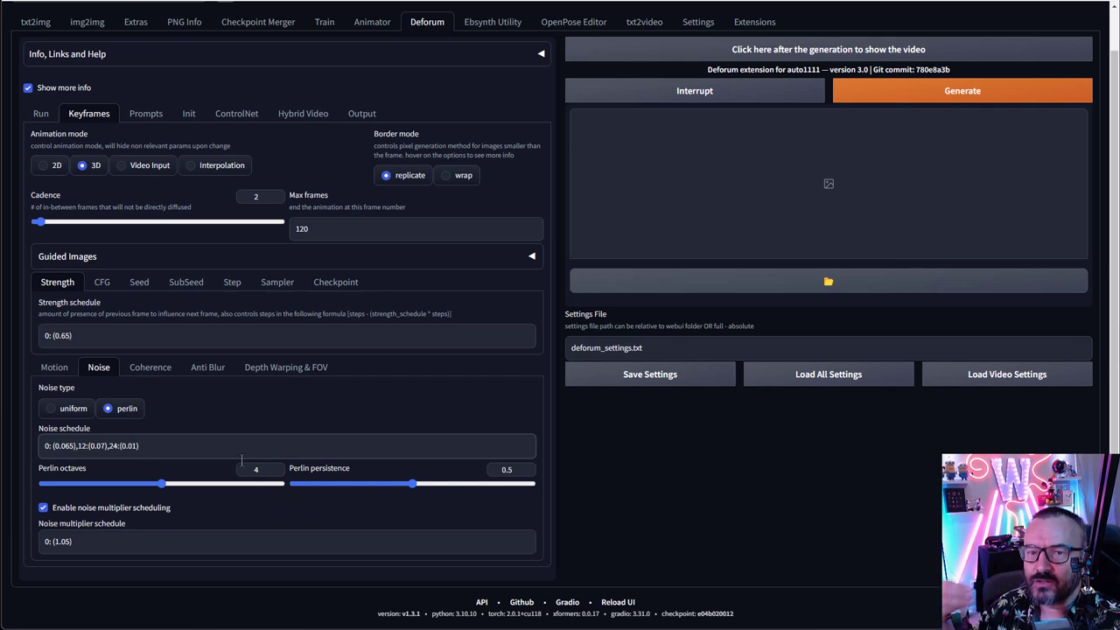
# Step: Try Perlin octaves values of 6 and 2, and set the value back to 4
pyautogui.doubleClick(256, 469)
pyautogui.write('6')
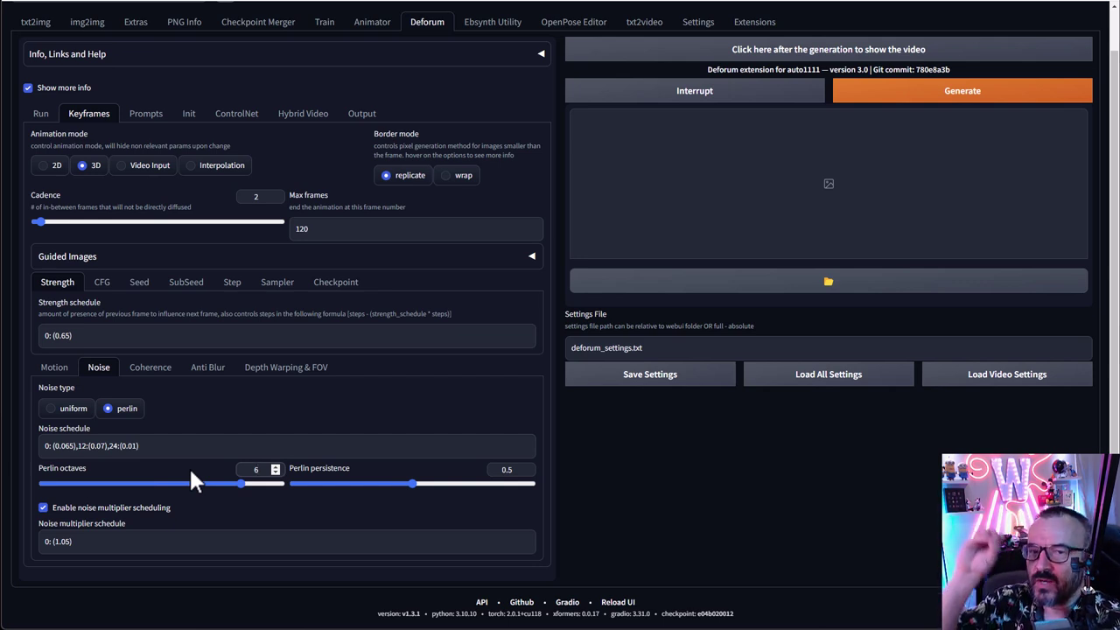
pyautogui.press('BackSpace')
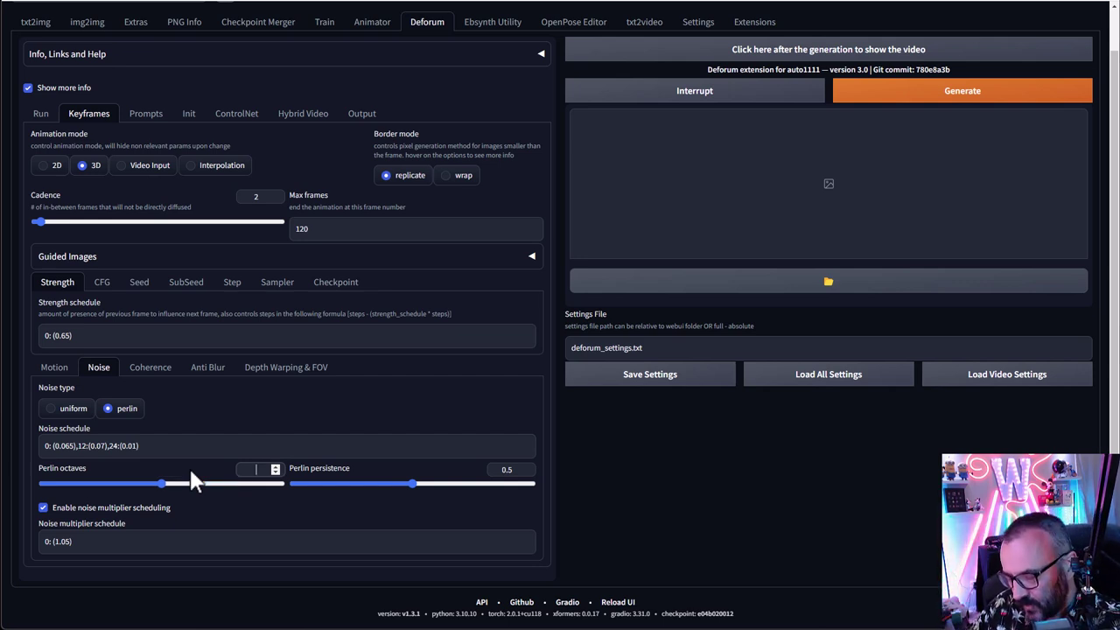
pyautogui.write('2')
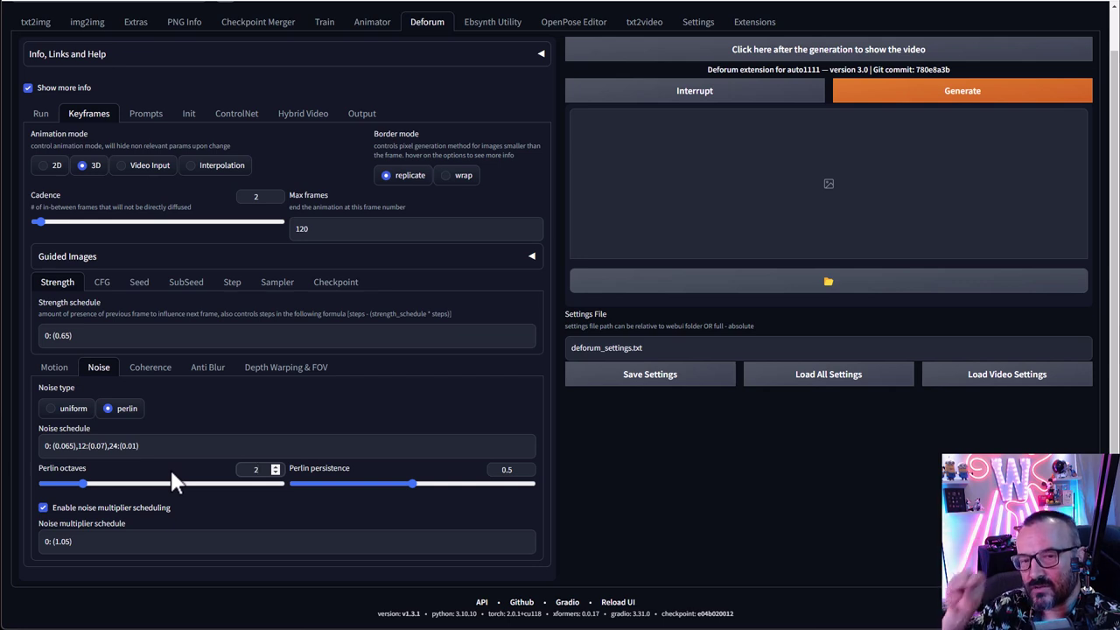
pyautogui.press('BackSpace')
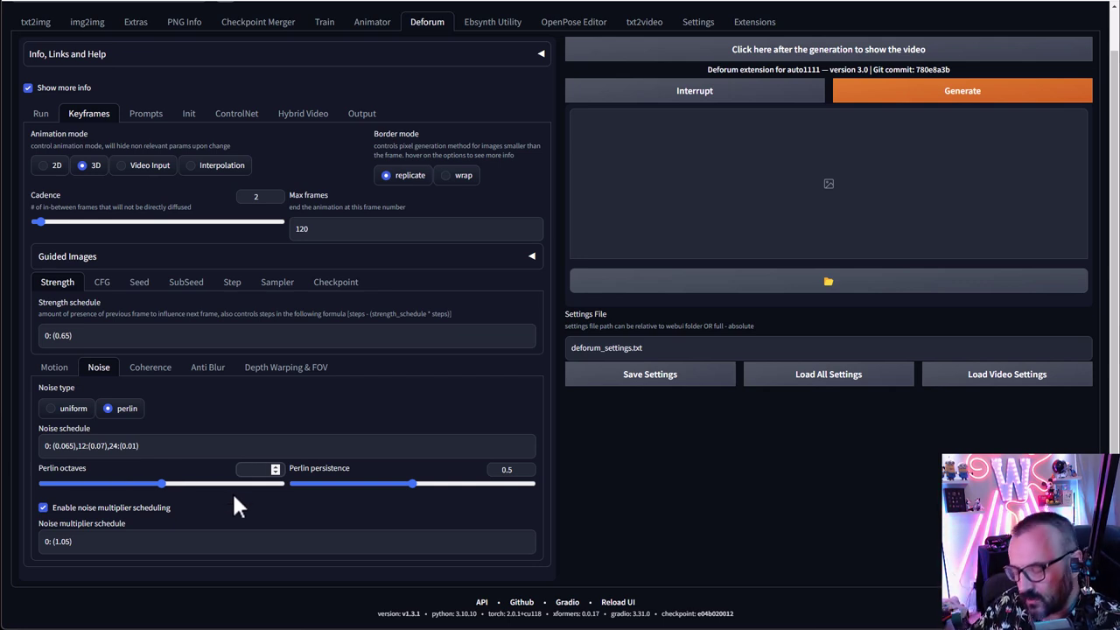
pyautogui.write('4')
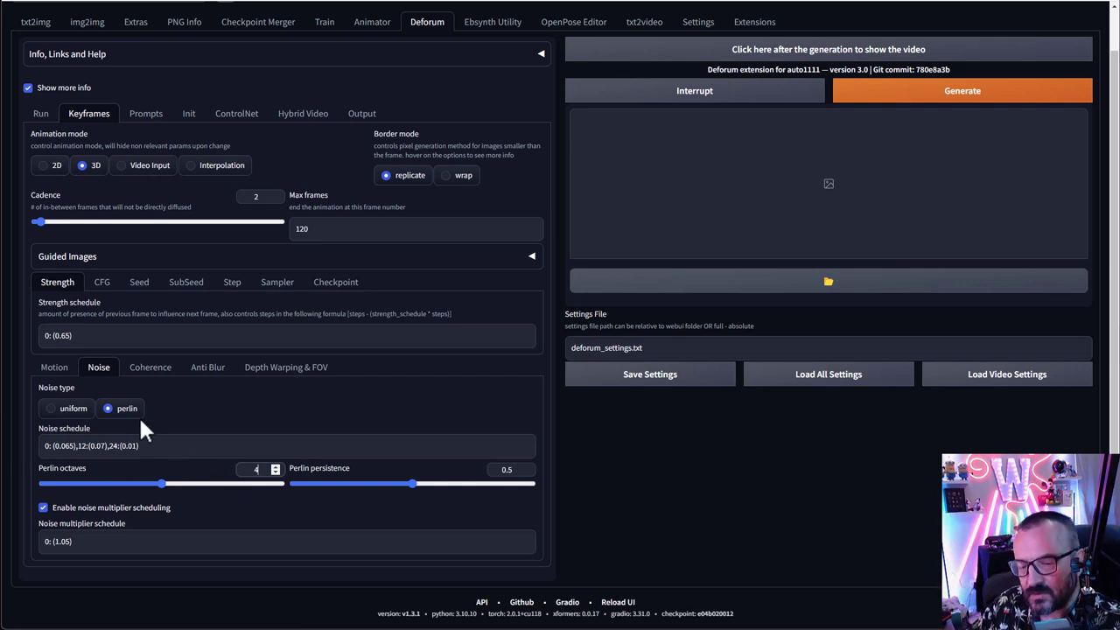
# Step: Open the coherence settings, choose LAB for color coherence, and review the optical flow, contrast and redo generation options
pyautogui.click(157, 368)
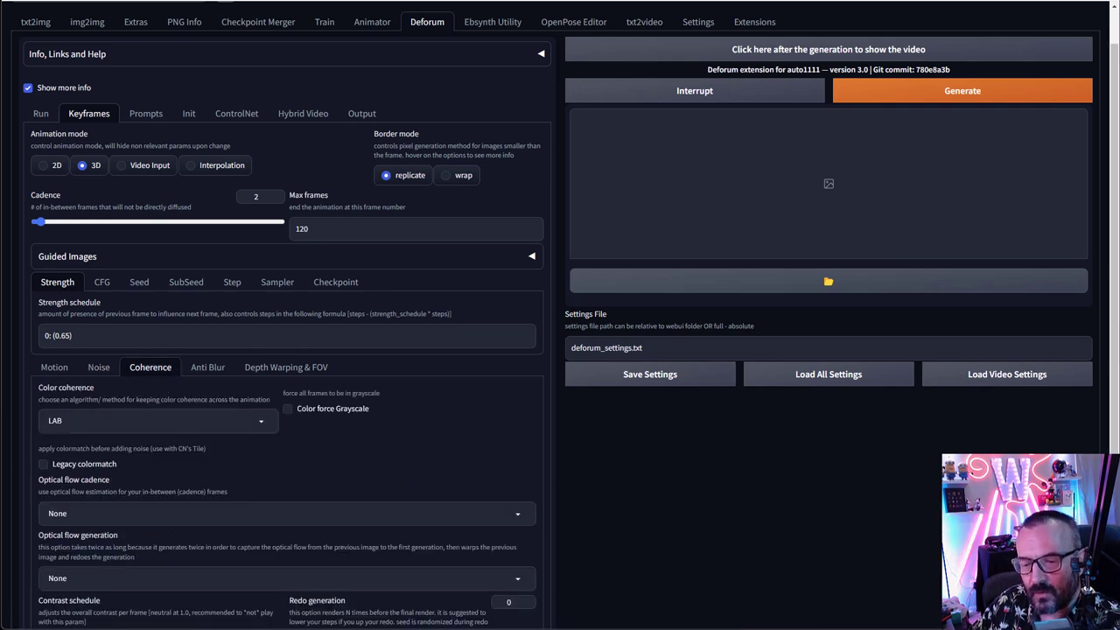
pyautogui.click(206, 416)
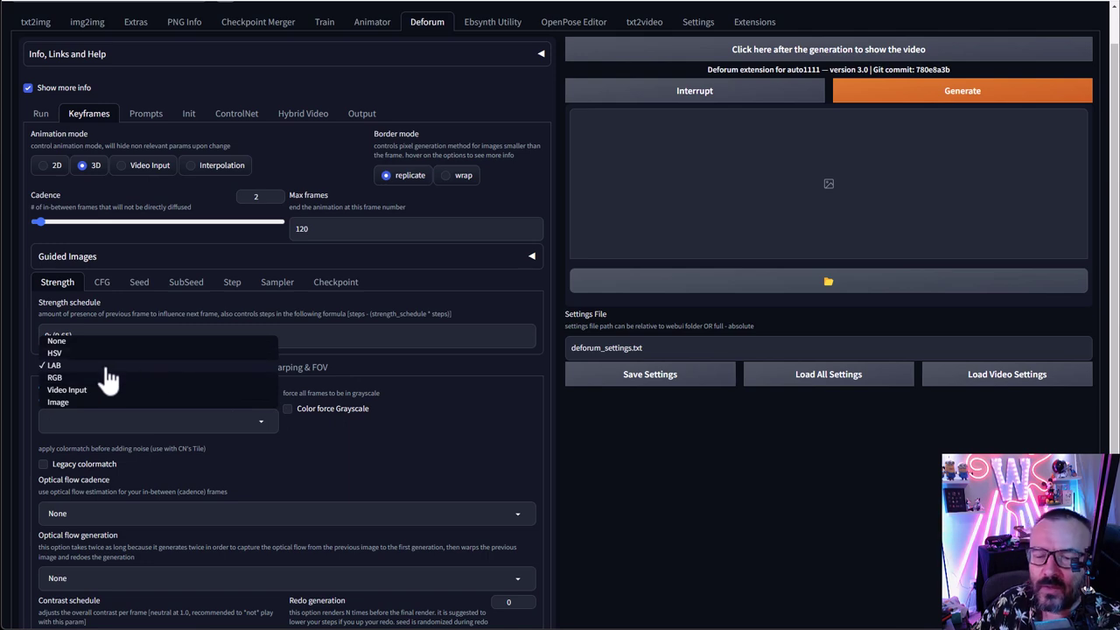
pyautogui.click(106, 367)
pyautogui.scroll(-1, 342, 436)
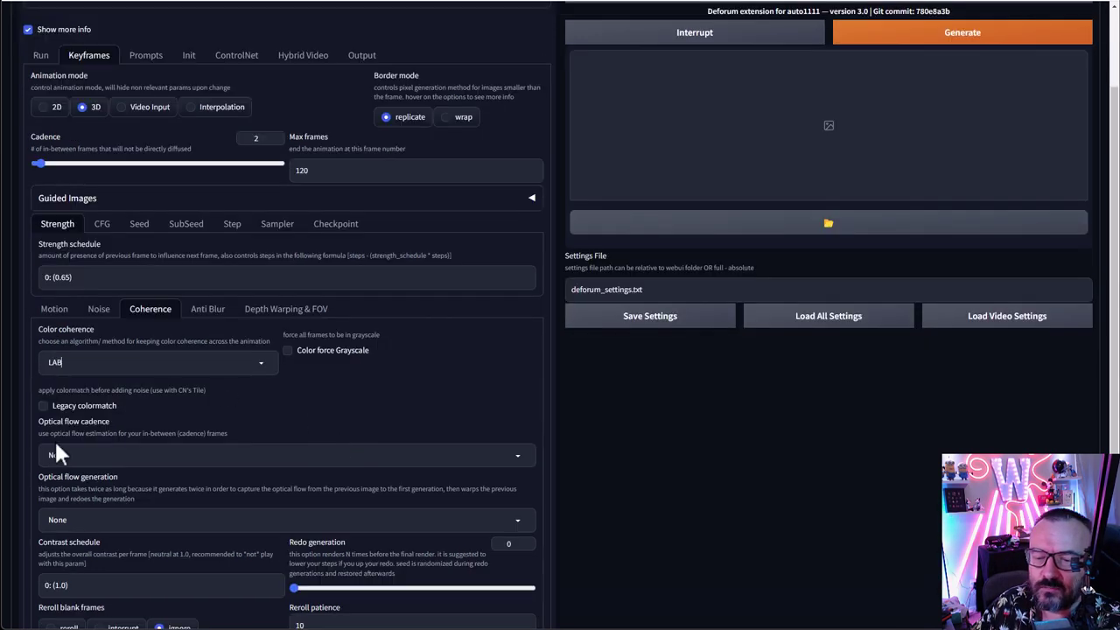
pyautogui.scroll(-1, 205, 467)
pyautogui.scroll(2, 179, 451)
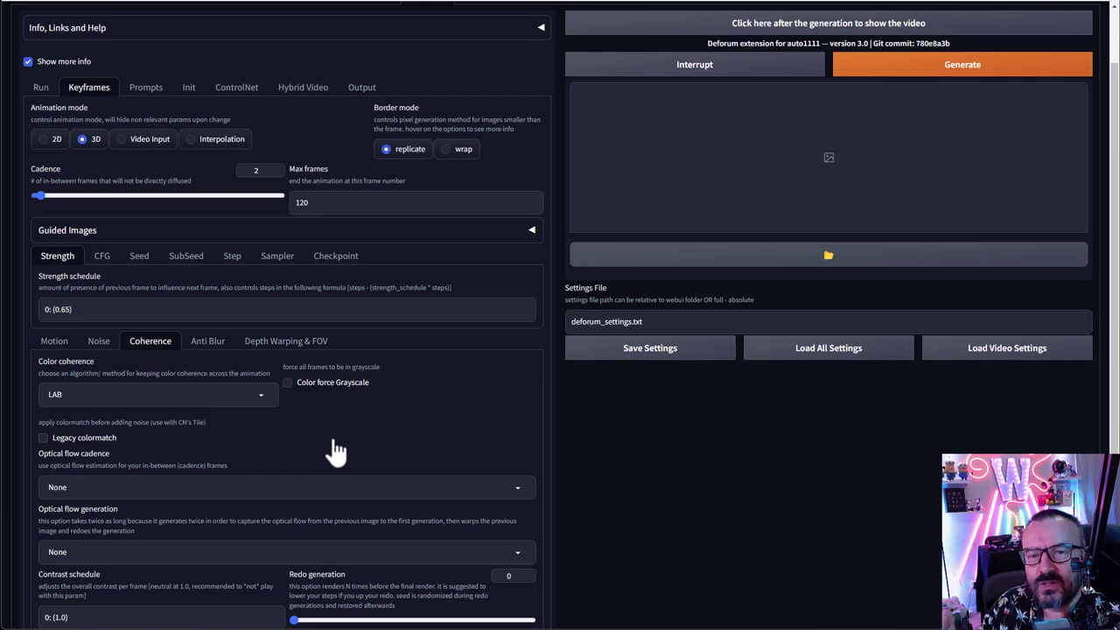
pyautogui.scroll(-1, 210, 454)
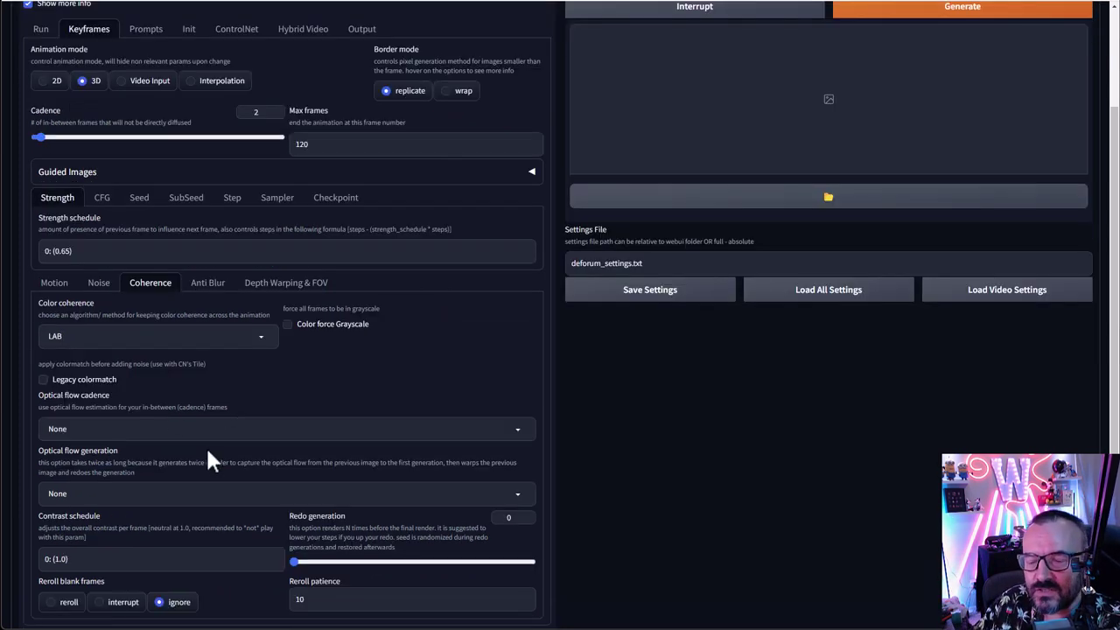
pyautogui.scroll(1, 269, 524)
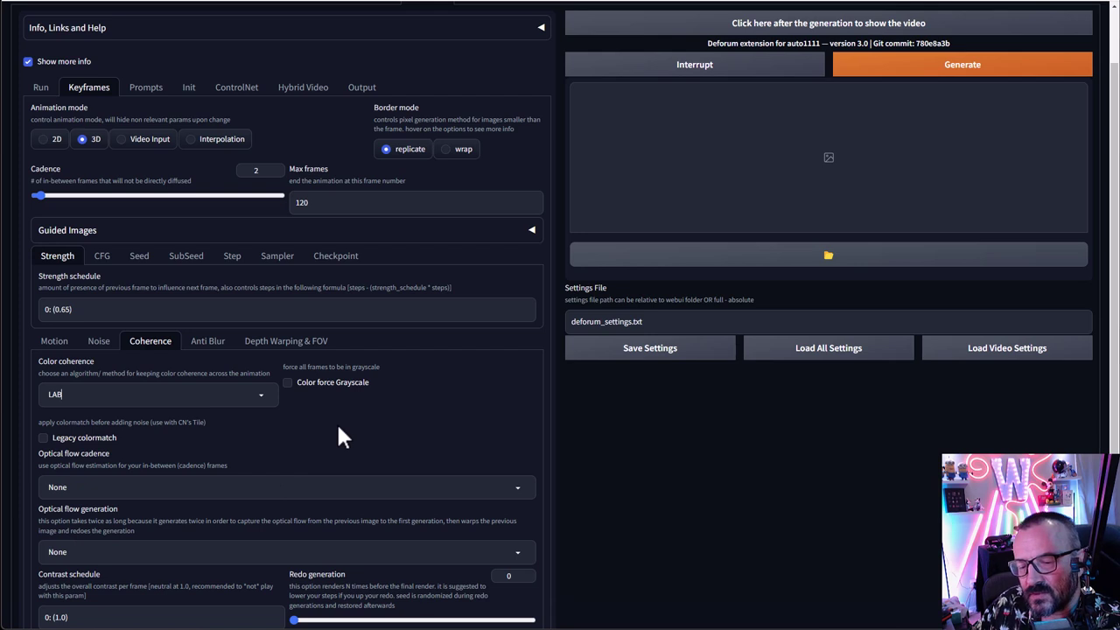
# Step: Open the anti-blur settings and set the amount schedule to 0: (0.1),12:(0.3)
pyautogui.click(208, 341)
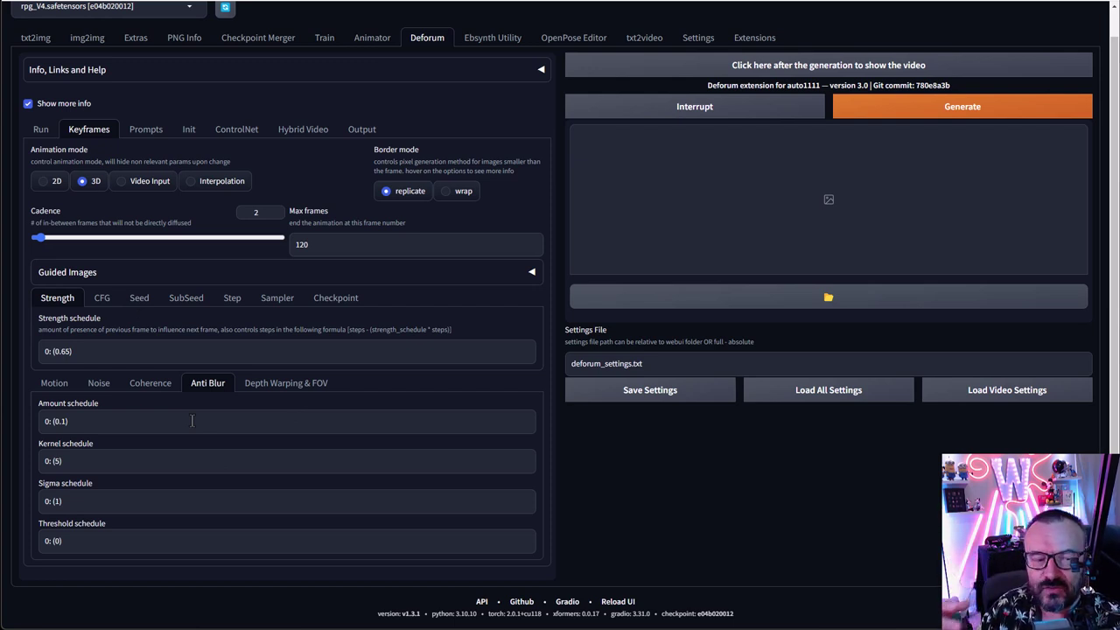
pyautogui.click(114, 423)
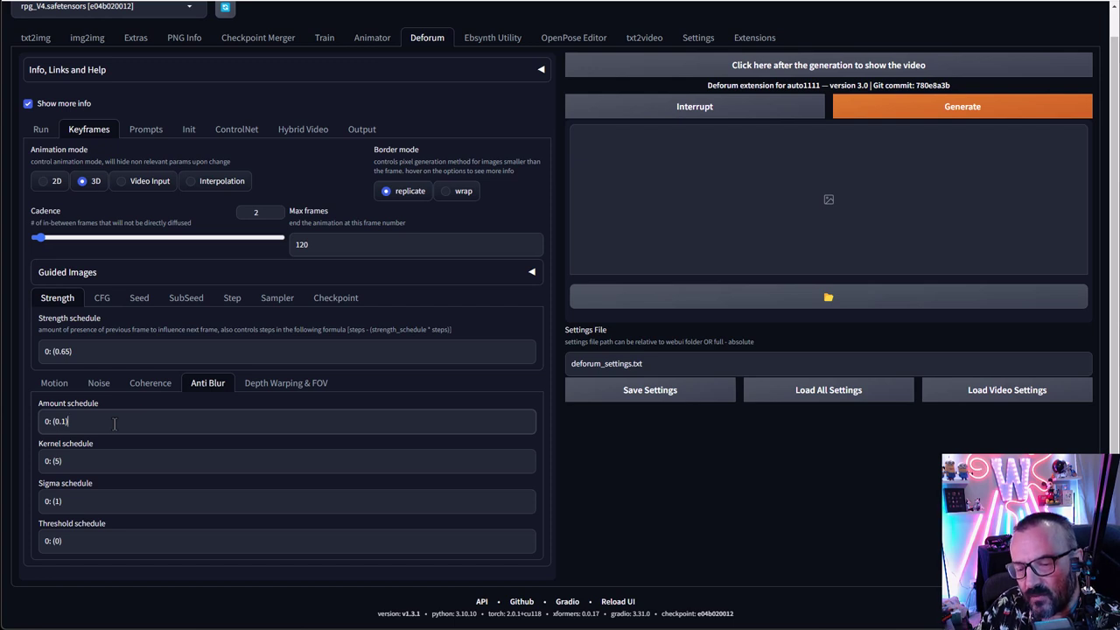
pyautogui.write(',1')
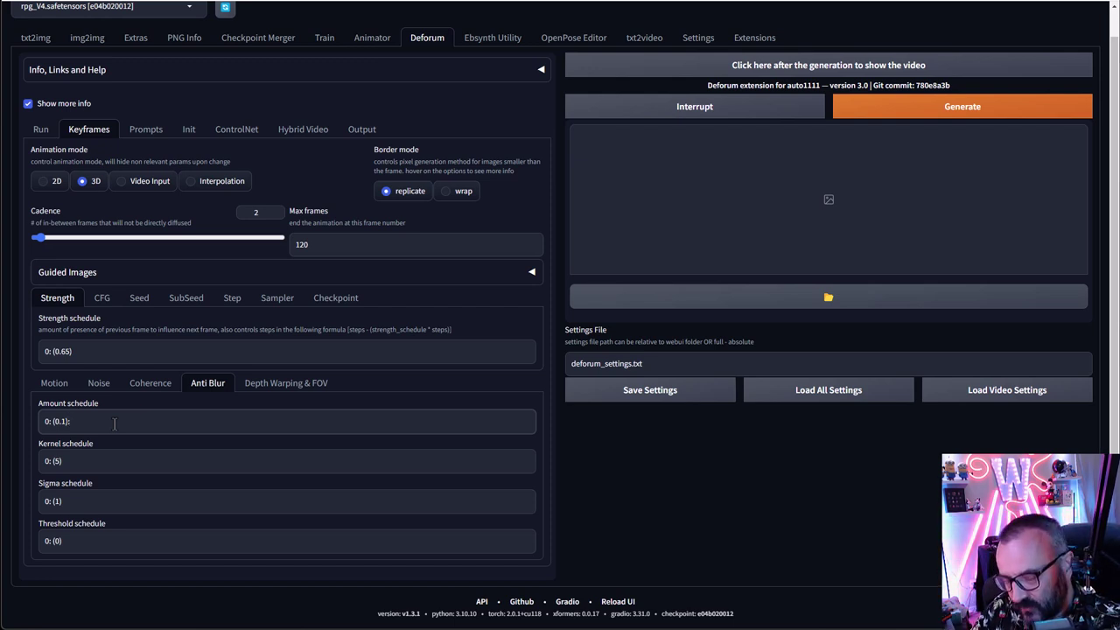
pyautogui.write(',12:(0.3')
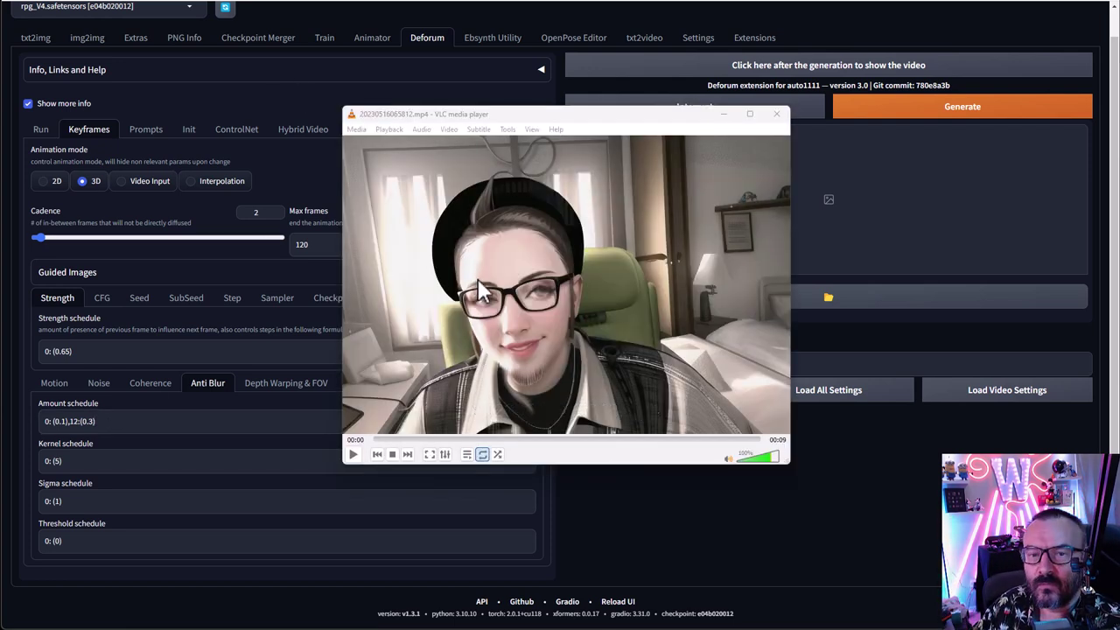
# Step: Play the example clip 20230516065812.mp4 in VLC and close the player
pyautogui.click(353, 454)
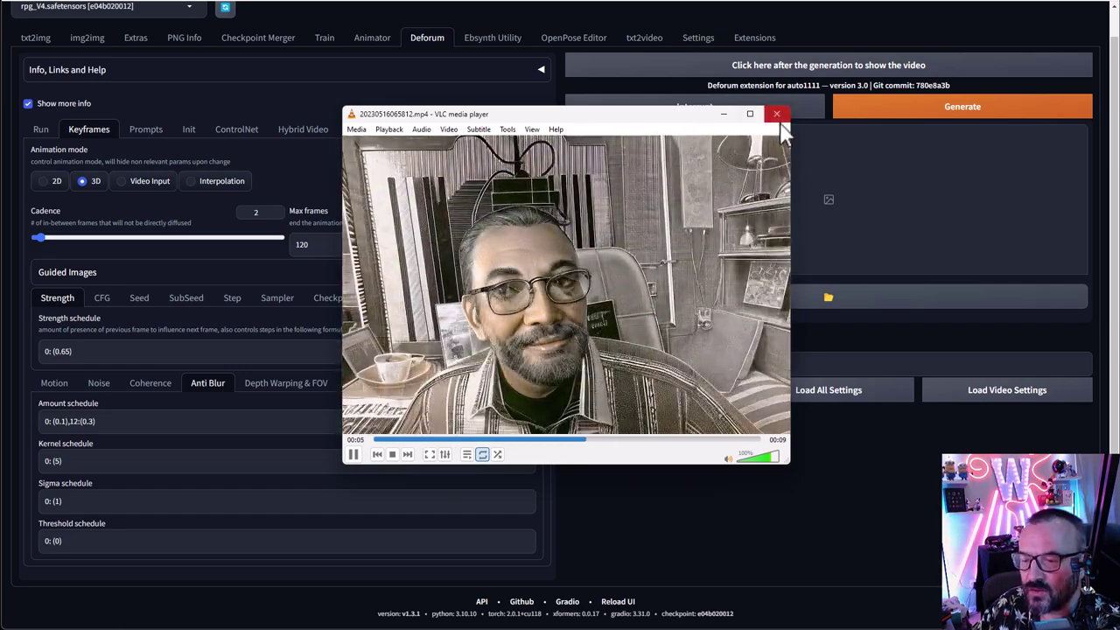
pyautogui.click(775, 115)
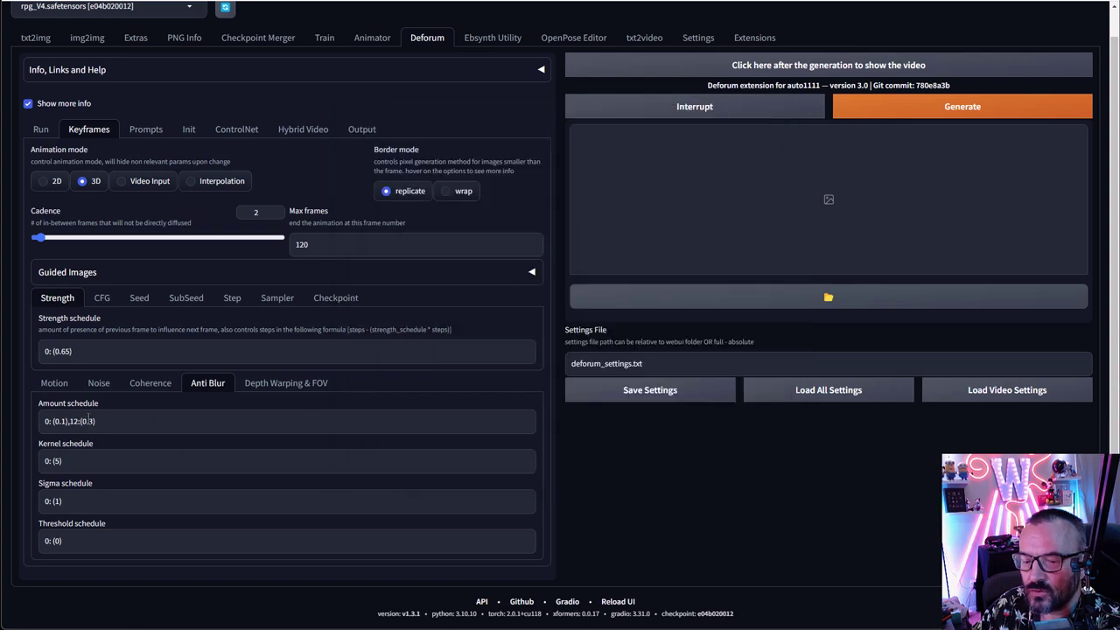
# Step: Remove the frame 12 keyframe from the anti-blur amount schedule, leaving 0: (0.1)
pyautogui.click(228, 423)
pyautogui.write(',')
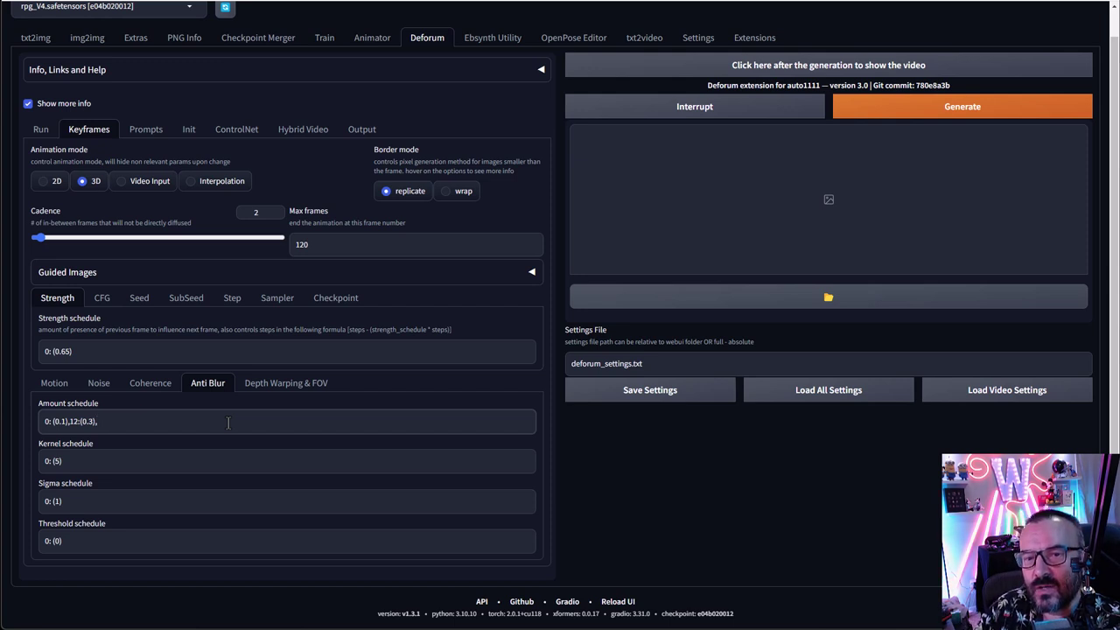
pyautogui.press('BackSpace')
pyautogui.press('BackSpace')
pyautogui.press('BackSpace')
pyautogui.press('BackSpace')
pyautogui.press('BackSpace')
pyautogui.press('BackSpace')
pyautogui.press('BackSpace')
pyautogui.press('BackSpace')
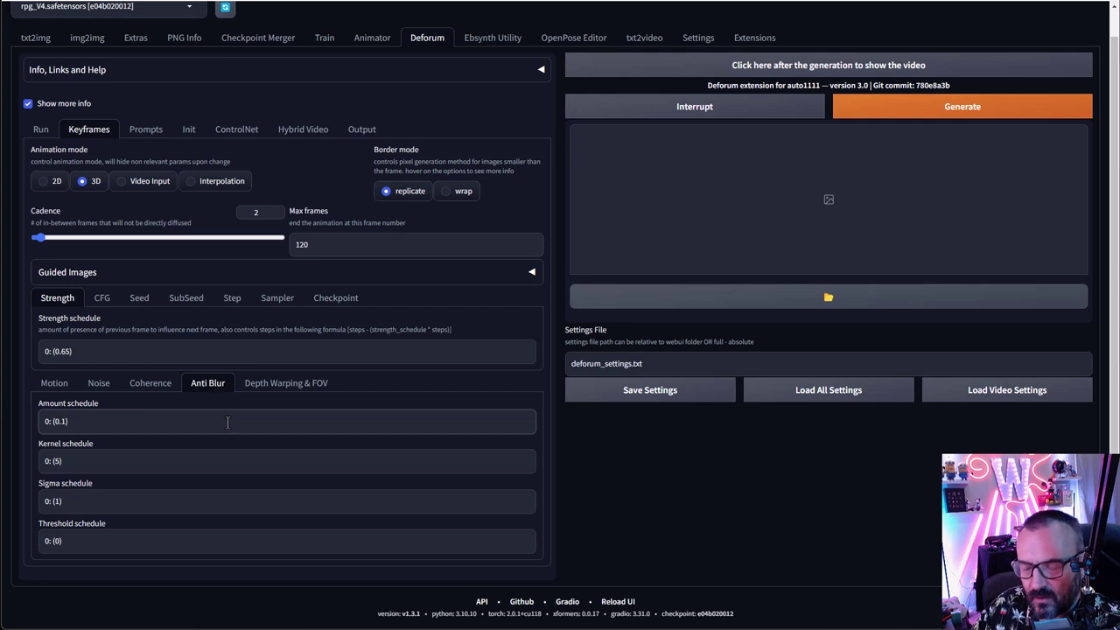
# Step: Review the anti-blur kernel schedule, and examine the depth warping and FOV settings
pyautogui.click(98, 451)
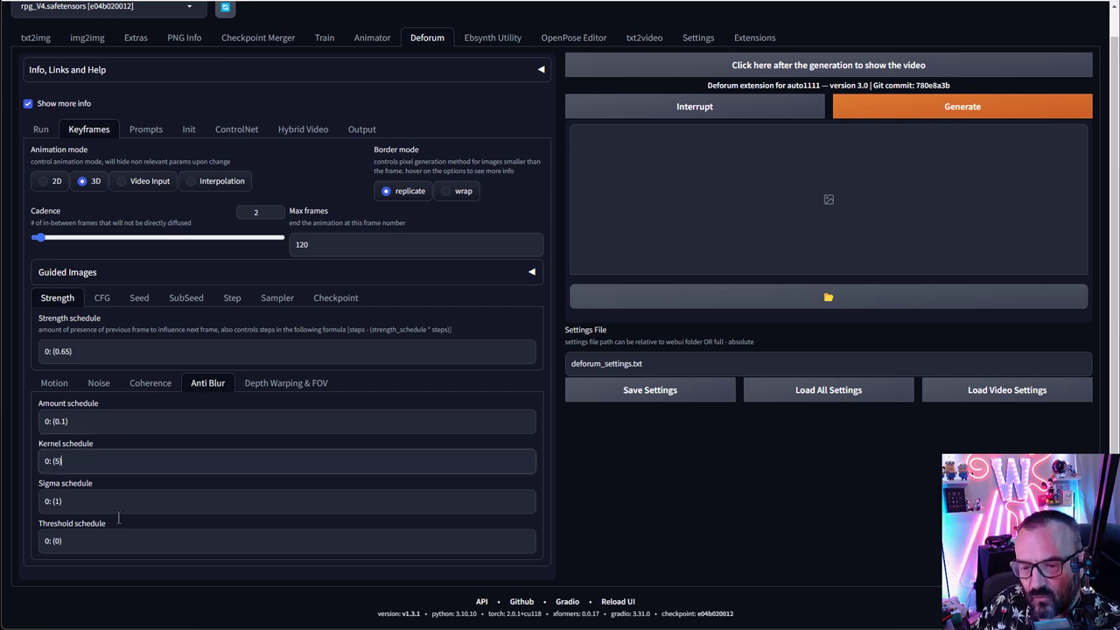
pyautogui.click(141, 466)
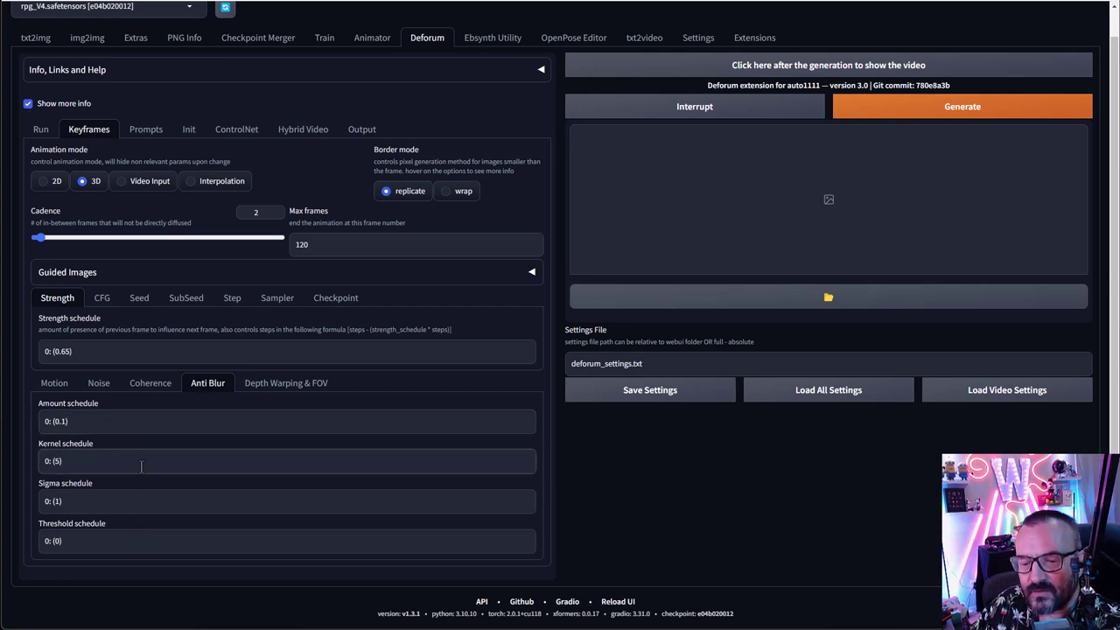
pyautogui.click(270, 385)
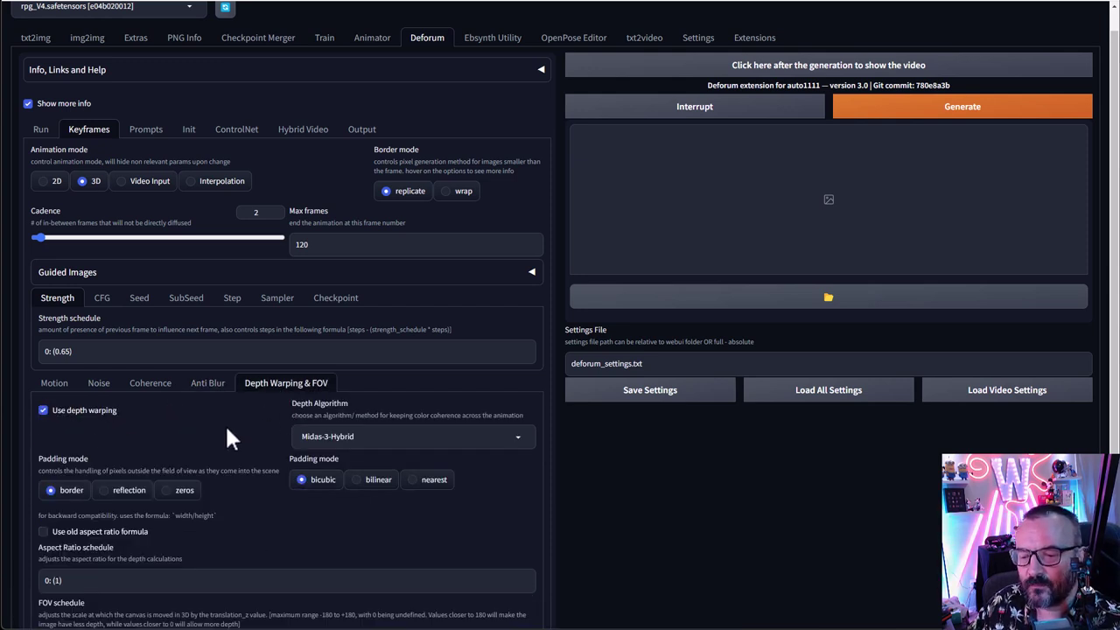
pyautogui.scroll(-1, 225, 428)
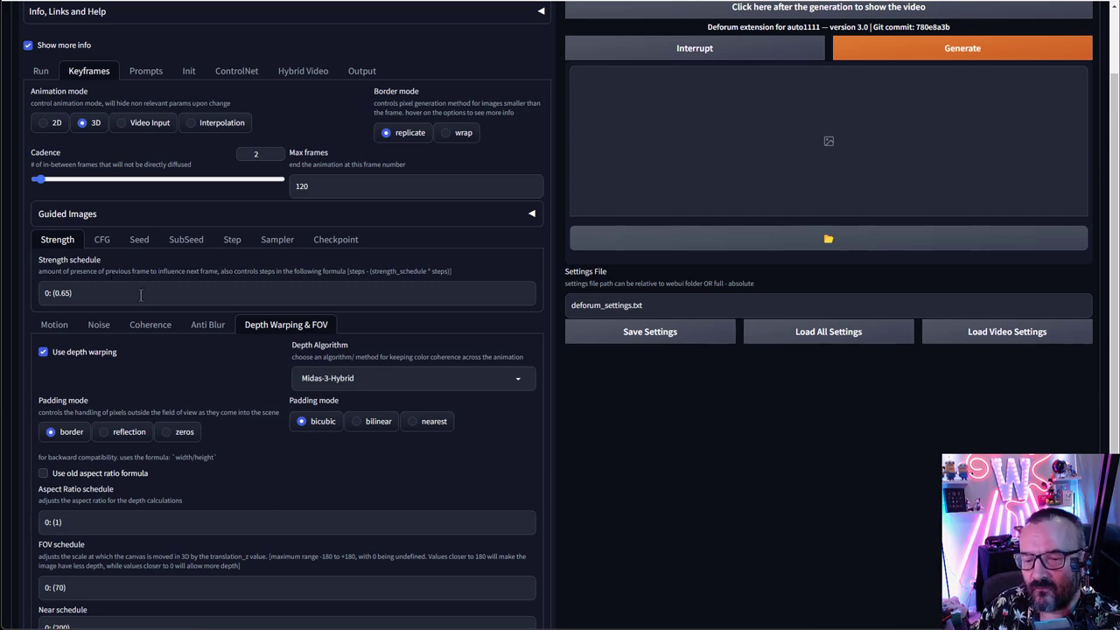
pyautogui.scroll(2, 54, 267)
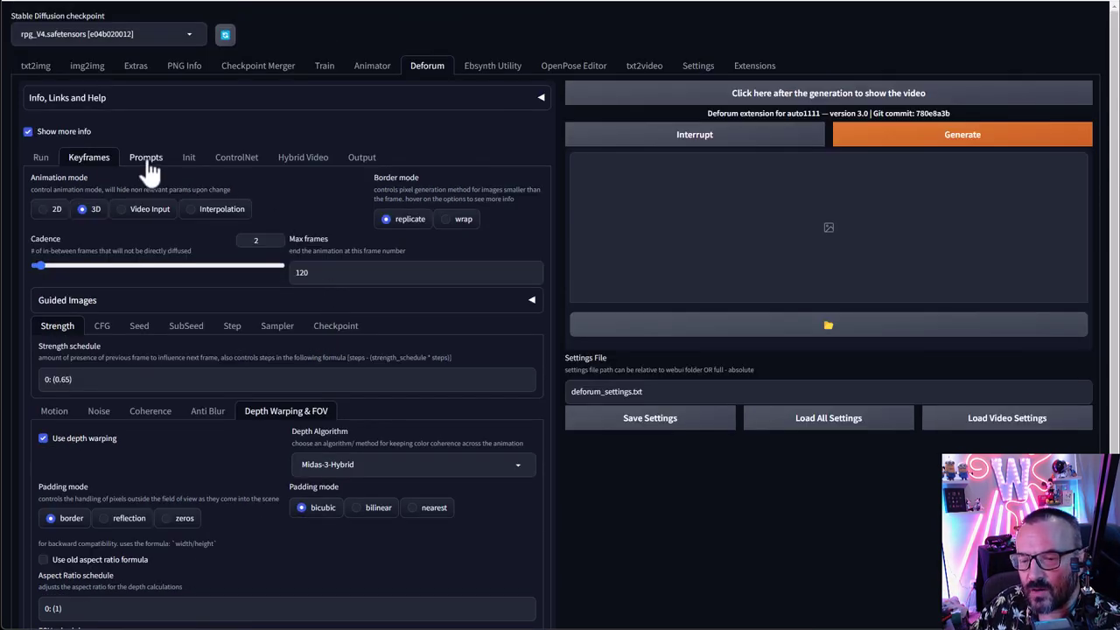
# Step: Open the prompt list and delete the frame 30, 60 and 90 prompts, keeping only the frame 0 swamp bunny prompt
pyautogui.click(145, 158)
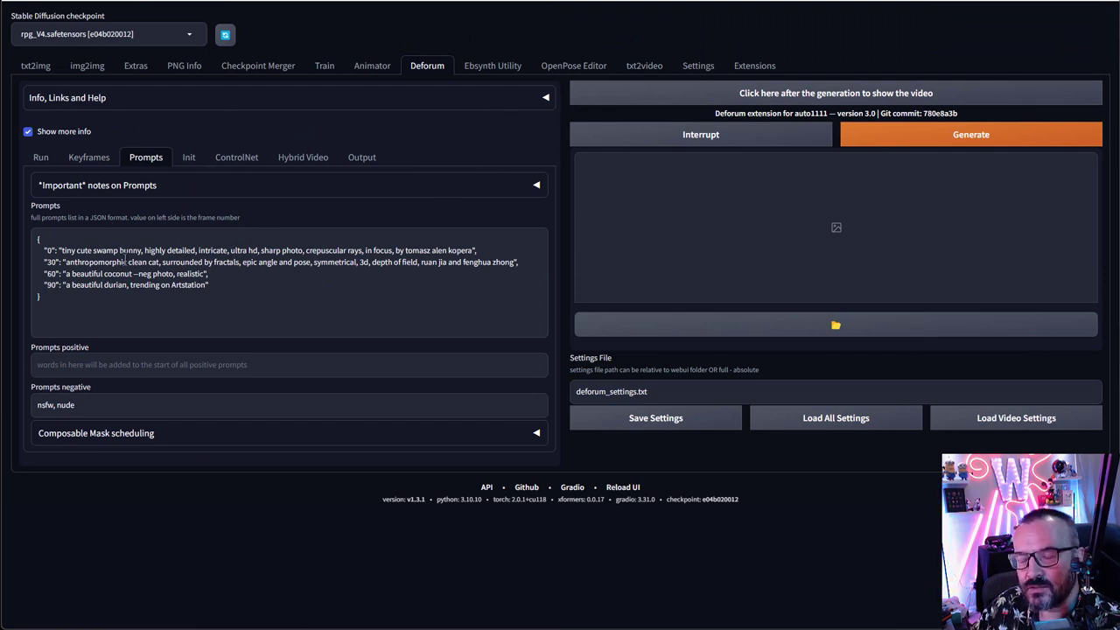
pyautogui.click(59, 250)
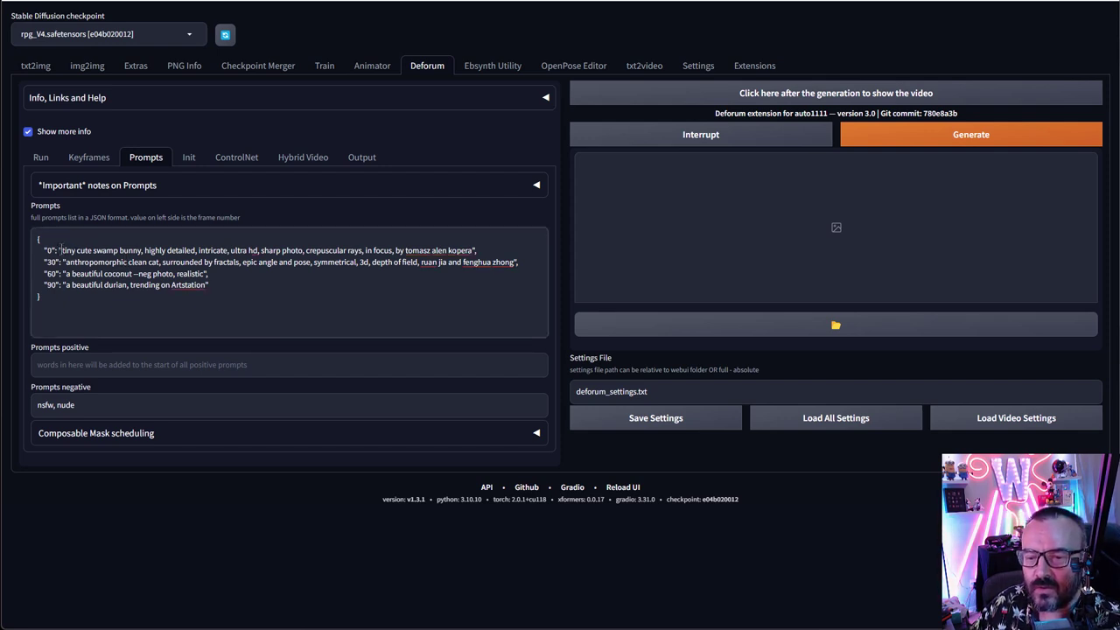
pyautogui.moveTo(219, 290); pyautogui.dragTo(38, 262)
pyautogui.press('BackSpace')
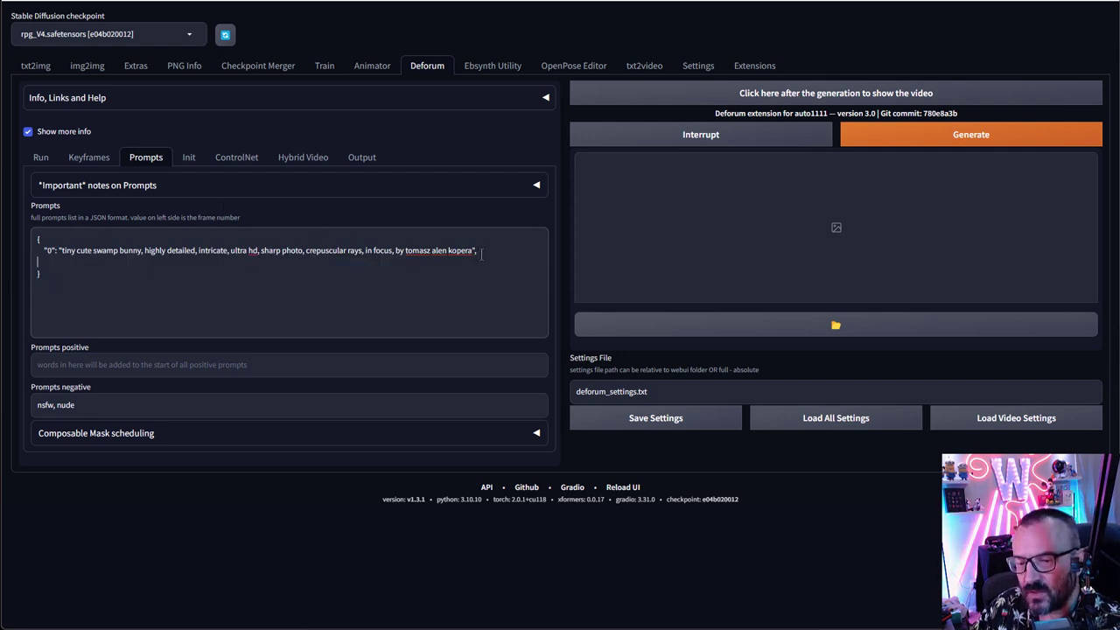
# Step: Duplicate the frame 0 swamp bunny prompt onto three new lines below it in the prompt list
pyautogui.moveTo(477, 250); pyautogui.dragTo(43, 250)
pyautogui.hotkey('ctrl', 'c')
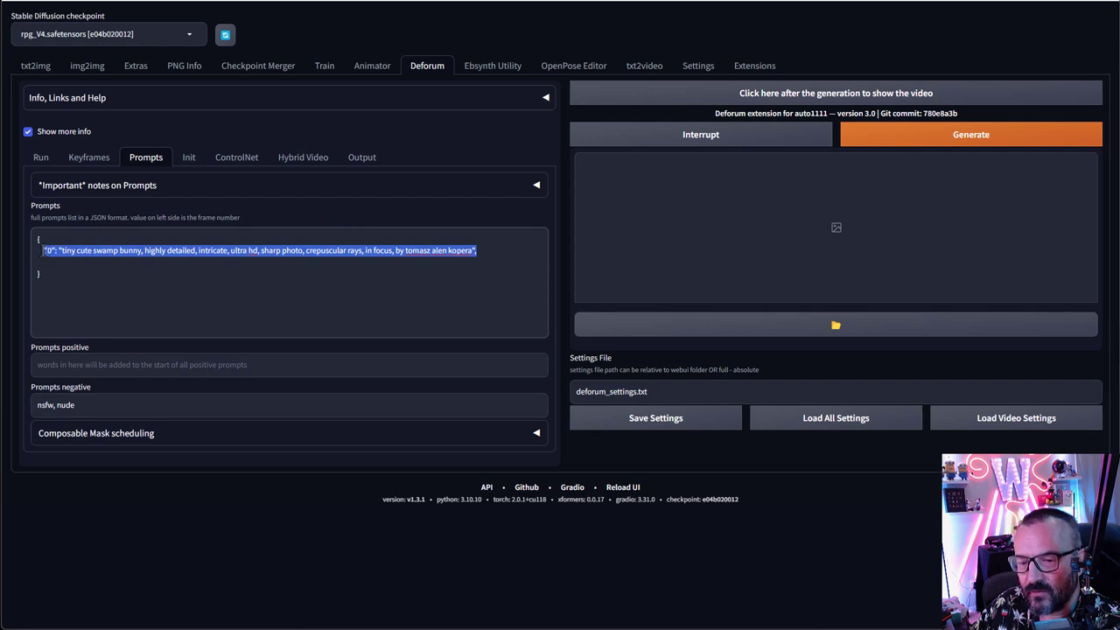
pyautogui.click(491, 251)
pyautogui.press('Return')
pyautogui.hotkey('ctrl', 'v')
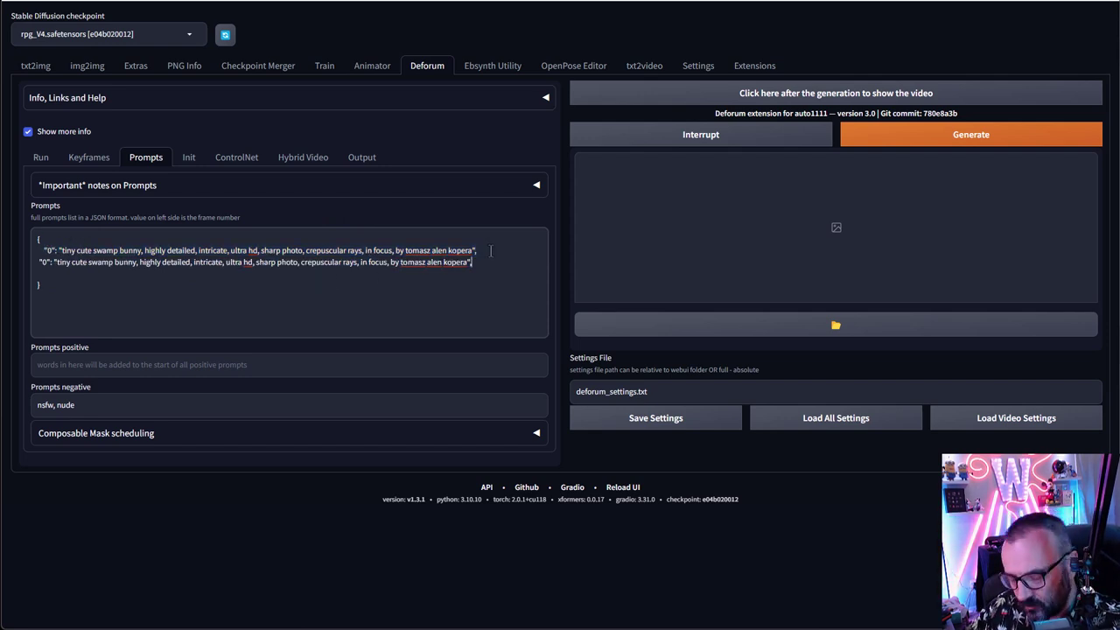
pyautogui.write('"0": "tiny cute swamp bunny, highly detailed, intricate, ultra hd, sharp photo, crepuscular rays, in focus, by tomasz alen kopera",')
pyautogui.press('Return')
pyautogui.write('"0": "tiny cute swamp bunny, highly detailed, intricate, ultra hd, sharp photo, crepuscular rays, in focus, by tomasz alen kopera",')
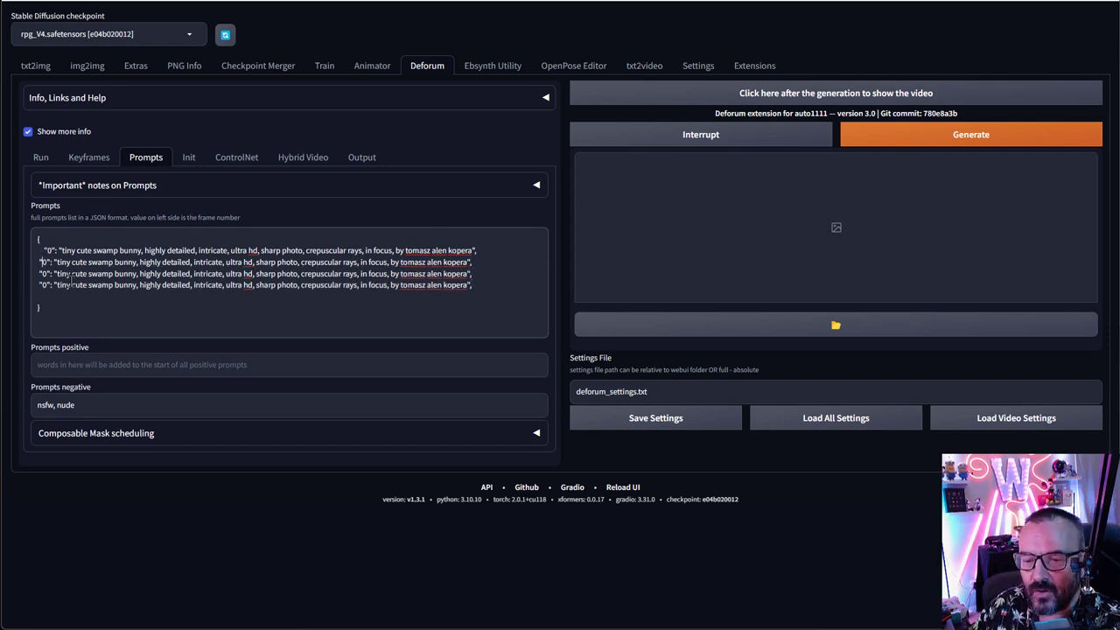
# Step: Change the frame numbers of the three duplicated prompts to 30, 60 and 1000
pyautogui.write('3')
pyautogui.click(42, 274)
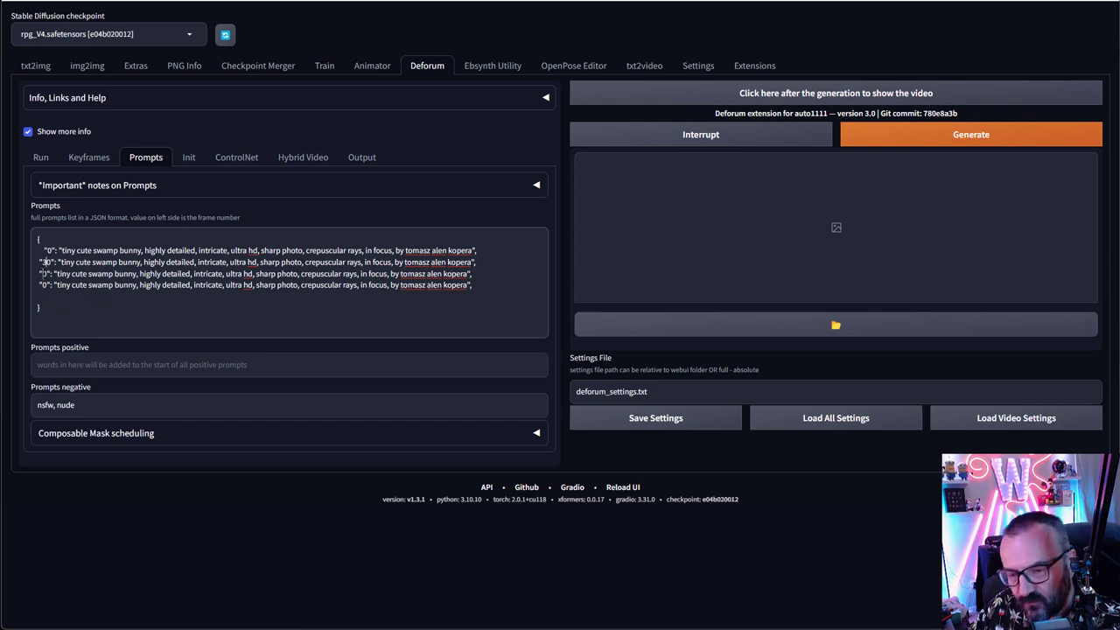
pyautogui.click(45, 274)
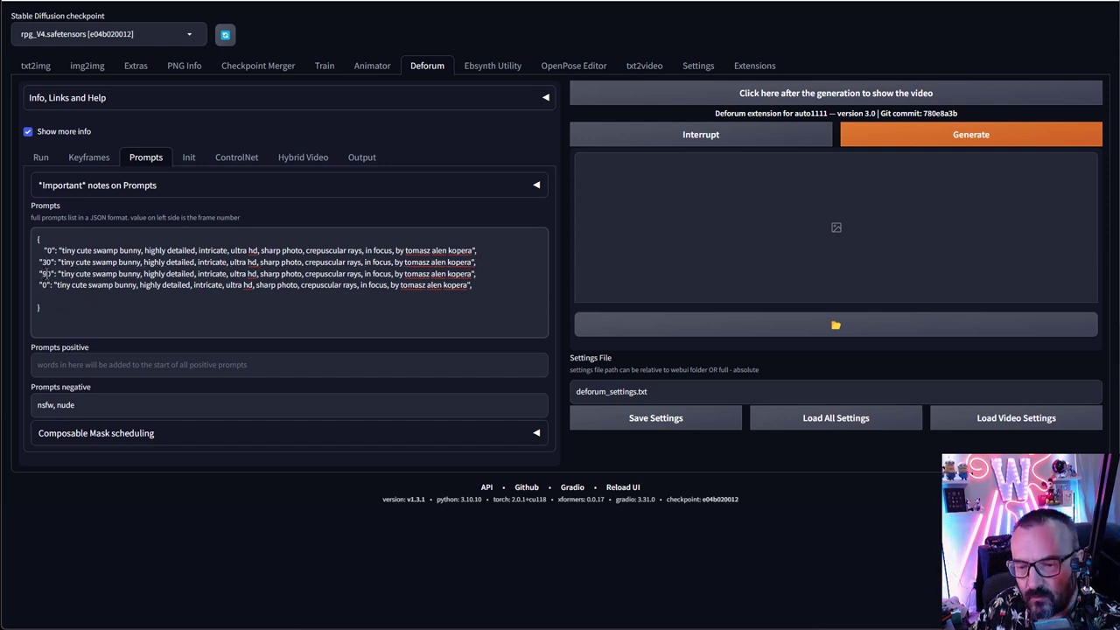
pyautogui.write('9')
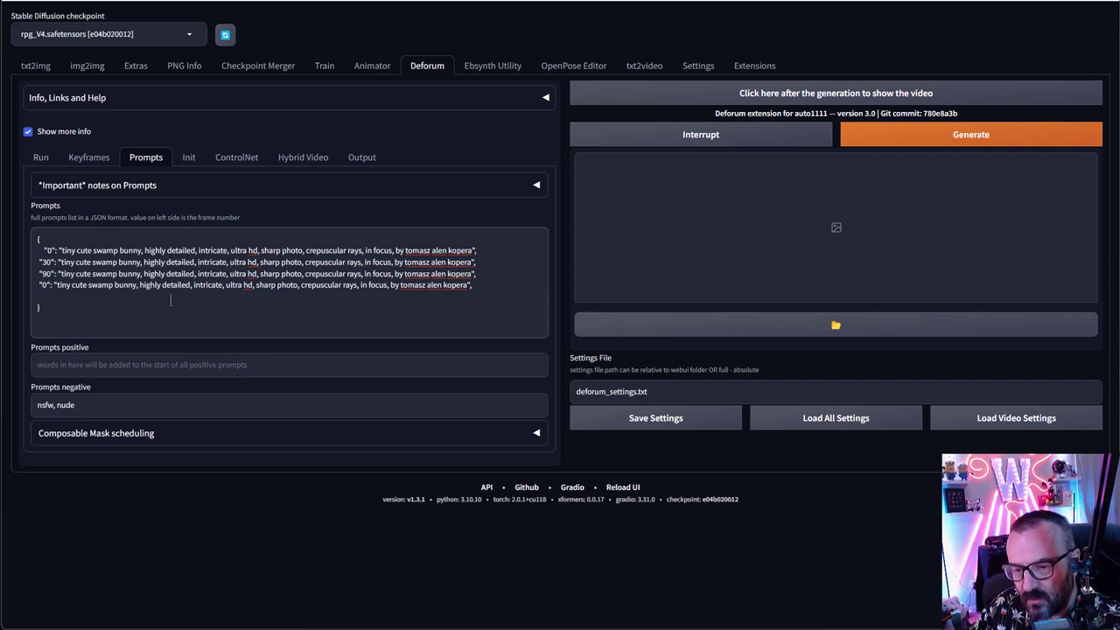
pyautogui.write('100')
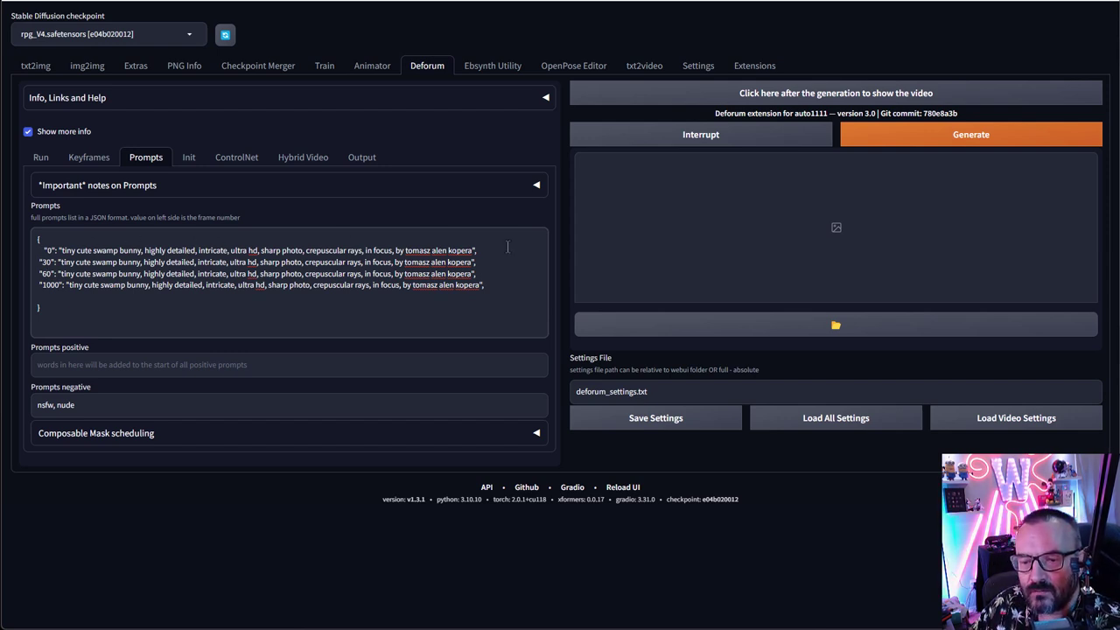
# Step: Remove the trailing comma from the frame 1000 prompt and change its "highly detailed" to "very highly detailed"
pyautogui.click(489, 294)
pyautogui.press('BackSpace')
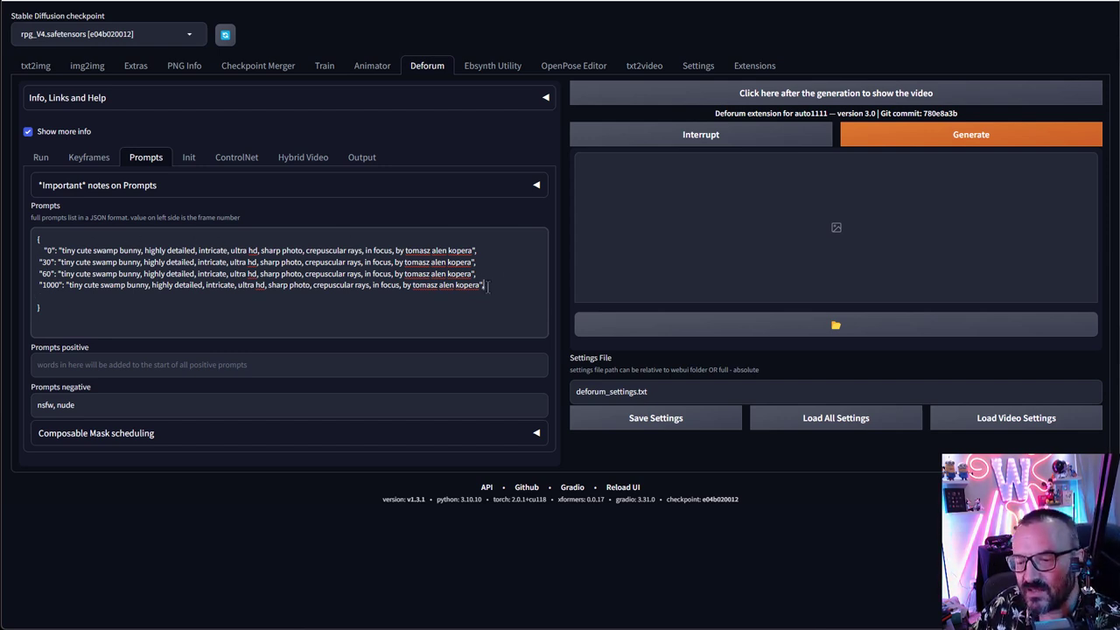
pyautogui.click(151, 284)
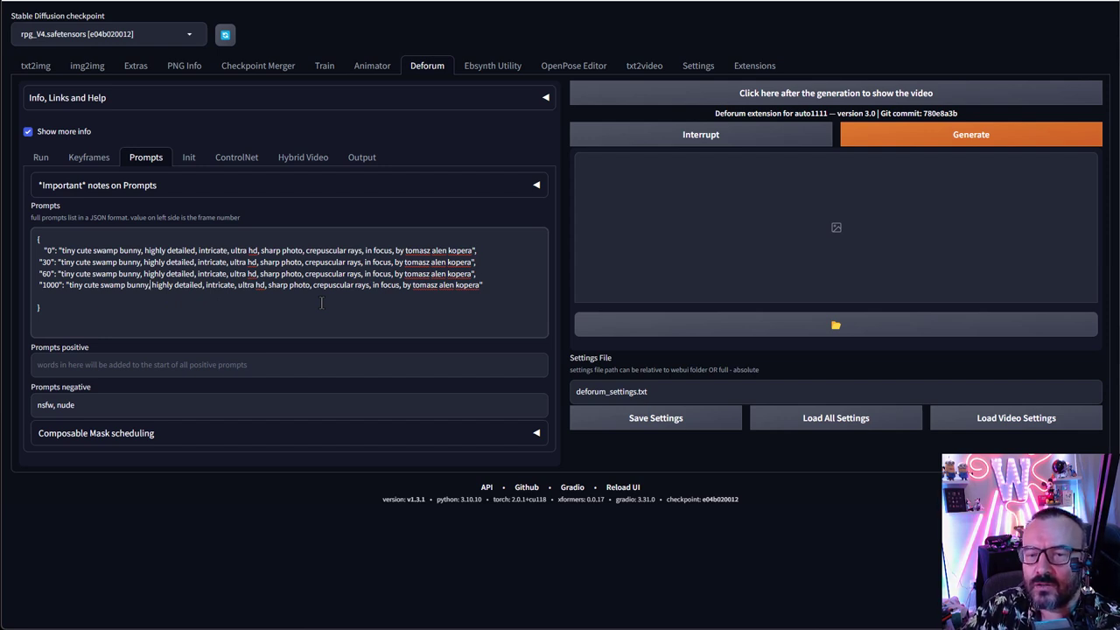
pyautogui.write('very')
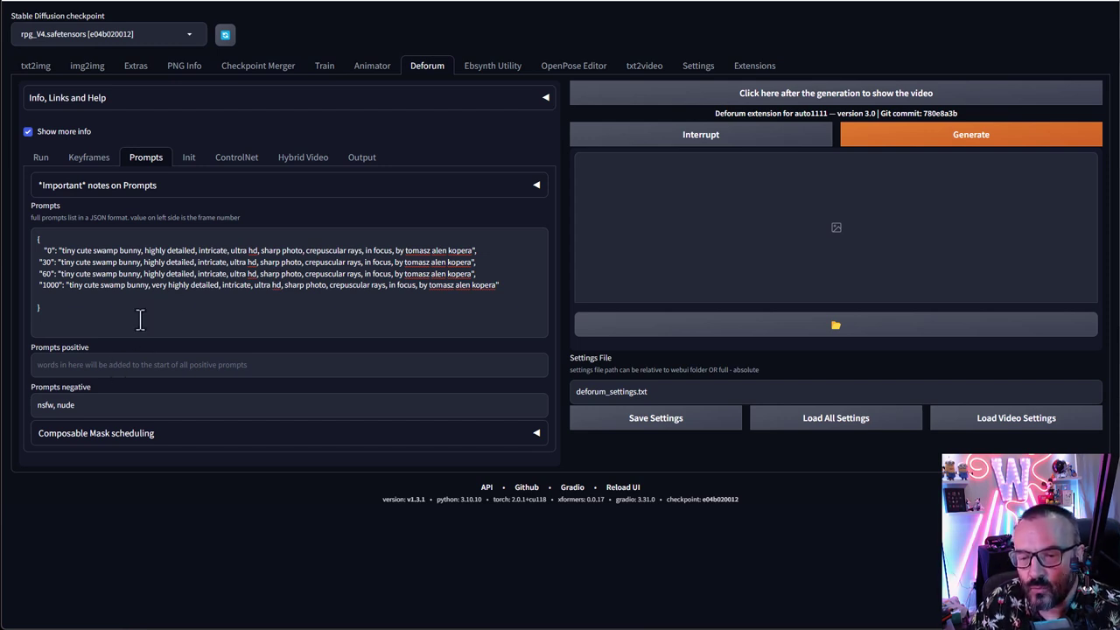
# Step: Check the negative prompt and enter "abstract" as the positive prompt added to all frames
pyautogui.click(138, 365)
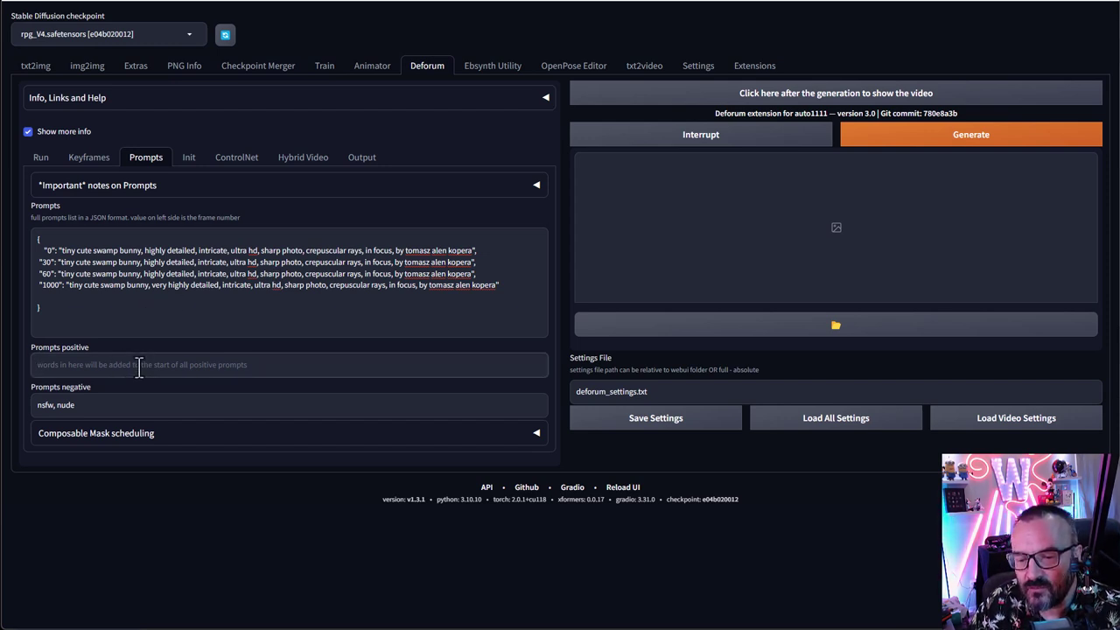
pyautogui.click(163, 408)
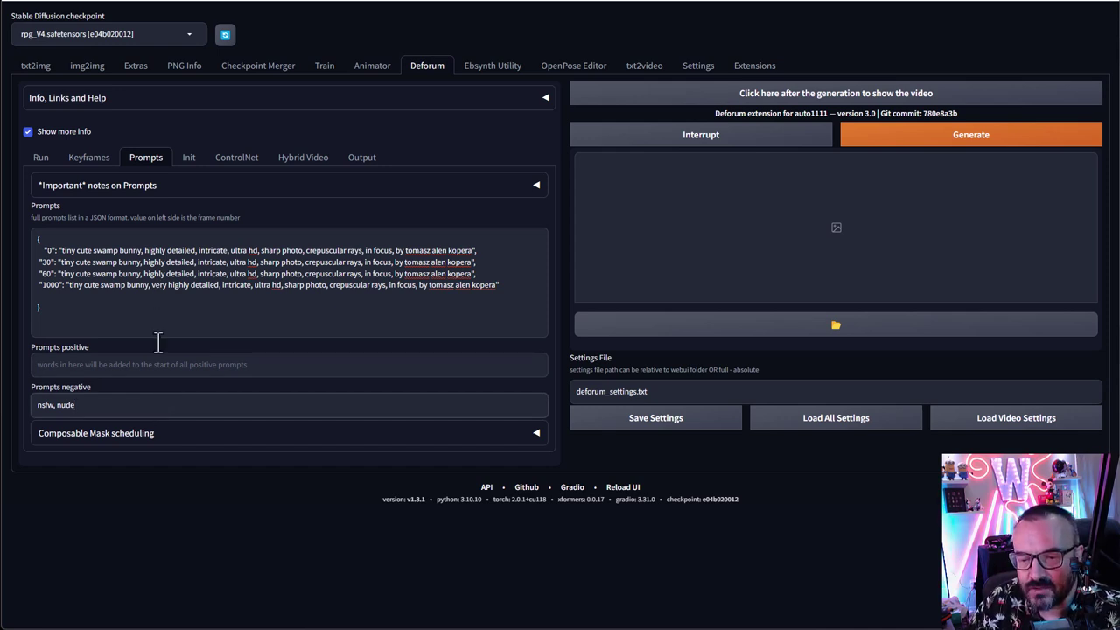
pyautogui.tripleClick(93, 408)
pyautogui.click(198, 410)
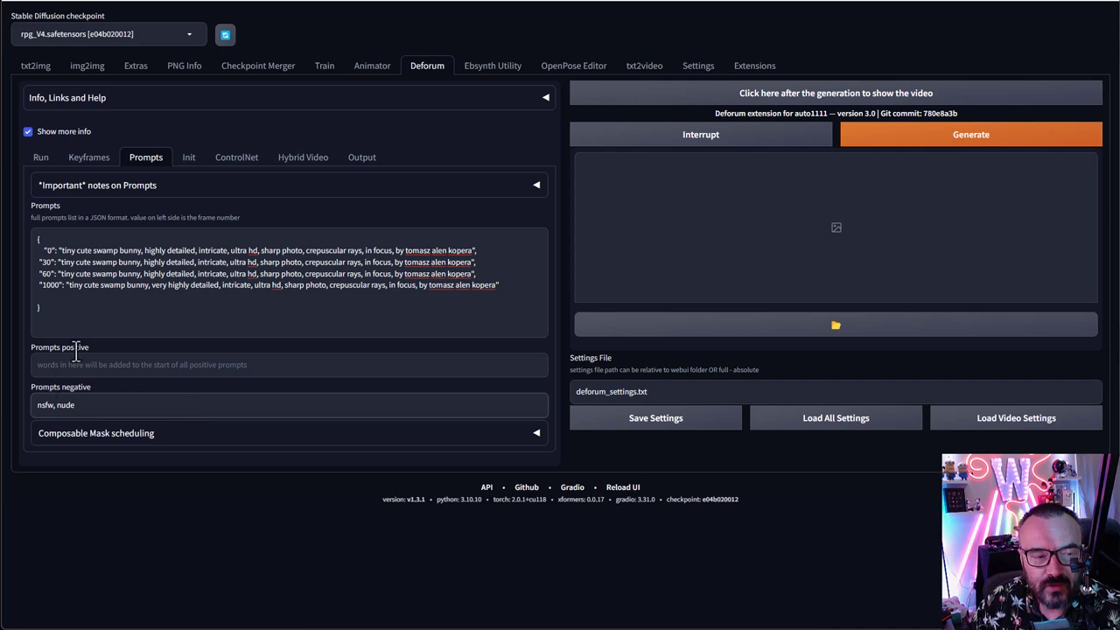
pyautogui.click(221, 365)
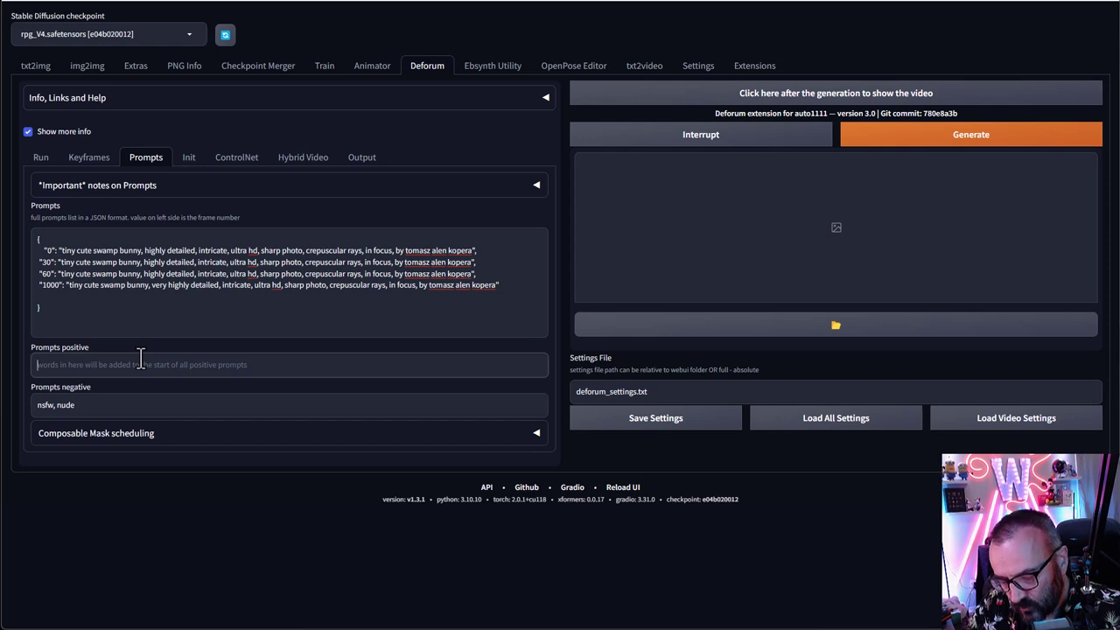
pyautogui.write('abstract')
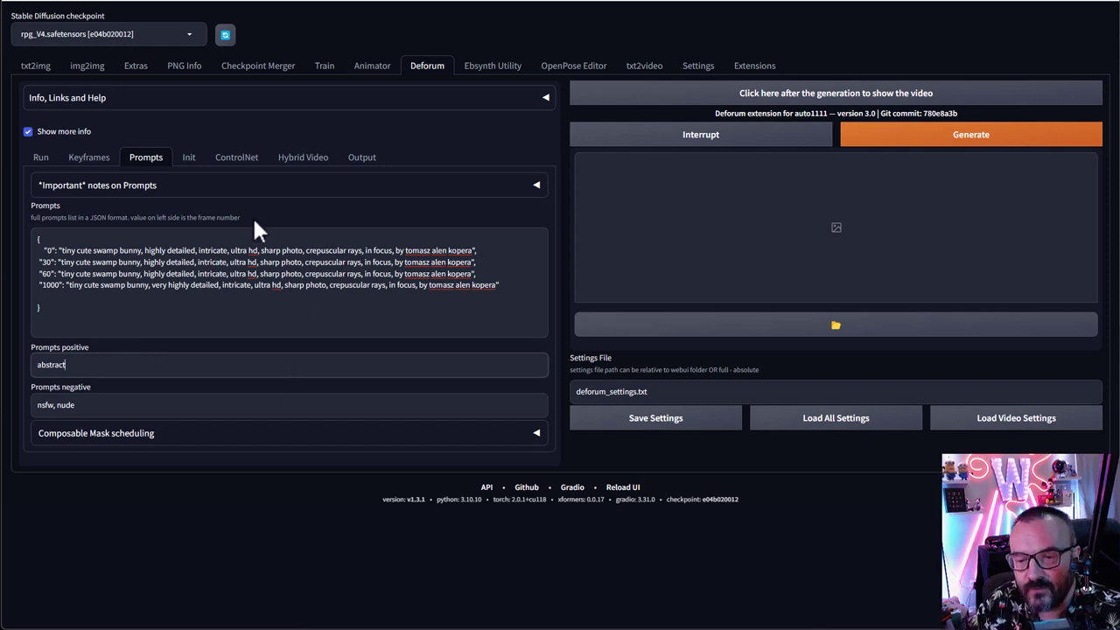
# Step: Preview the example clip 20230603150100.mp4 in VLC and enable Use init in the image init settings
pyautogui.click(188, 159)
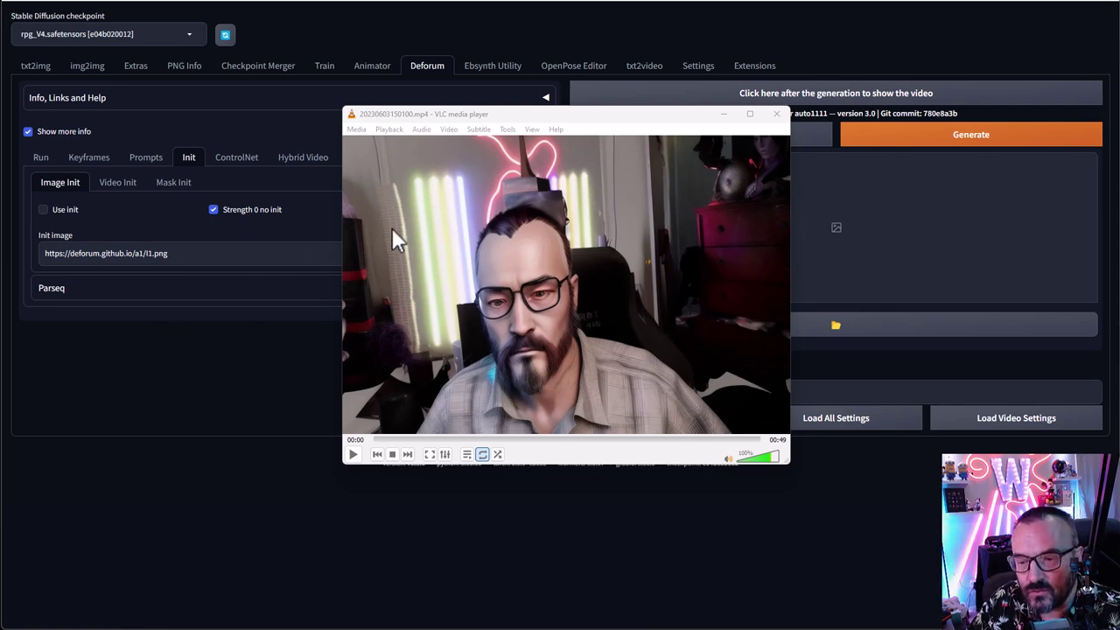
pyautogui.click(353, 455)
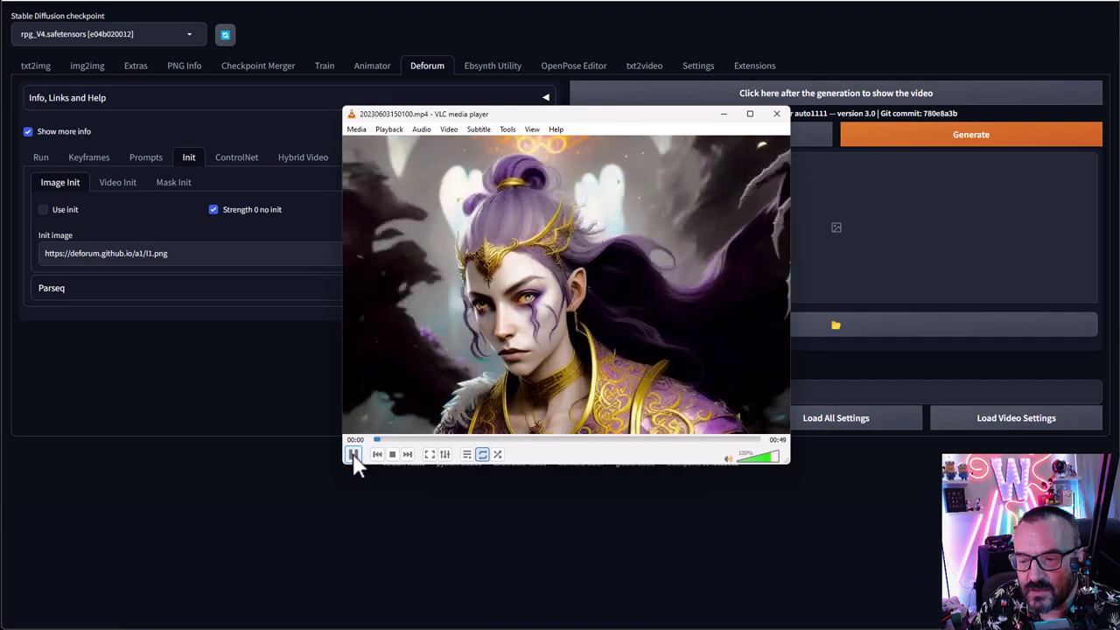
pyautogui.click(354, 455)
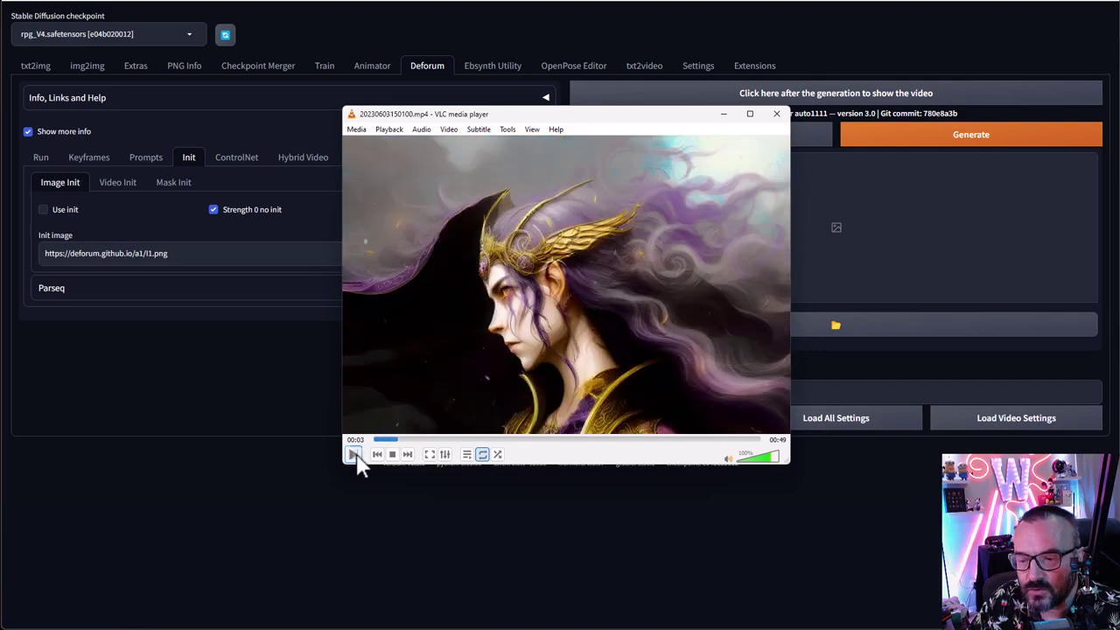
pyautogui.click(164, 350)
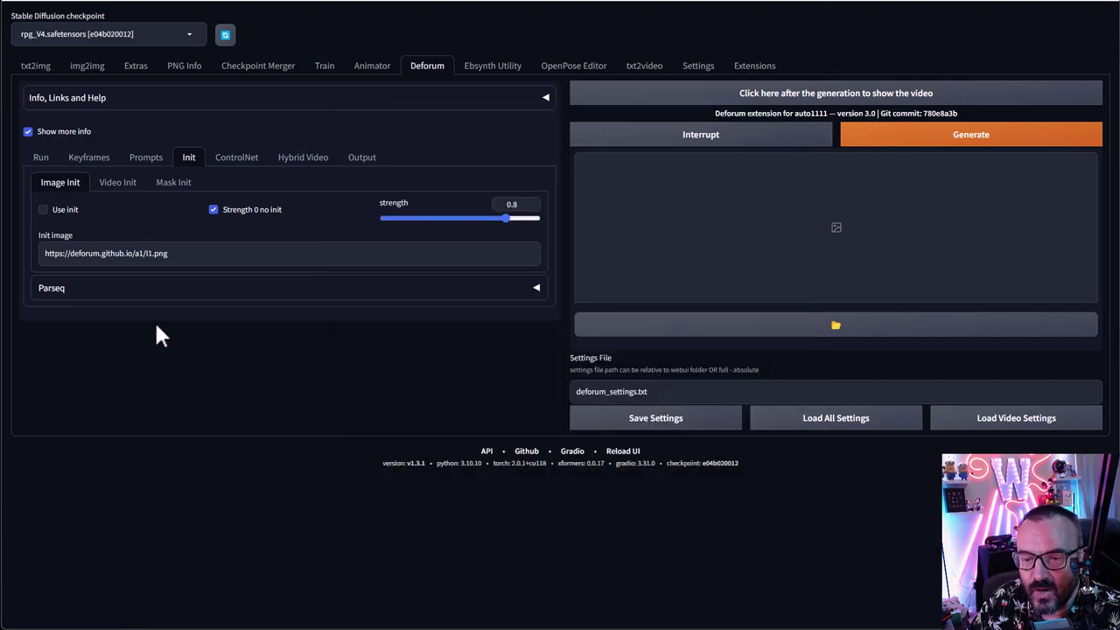
pyautogui.click(49, 211)
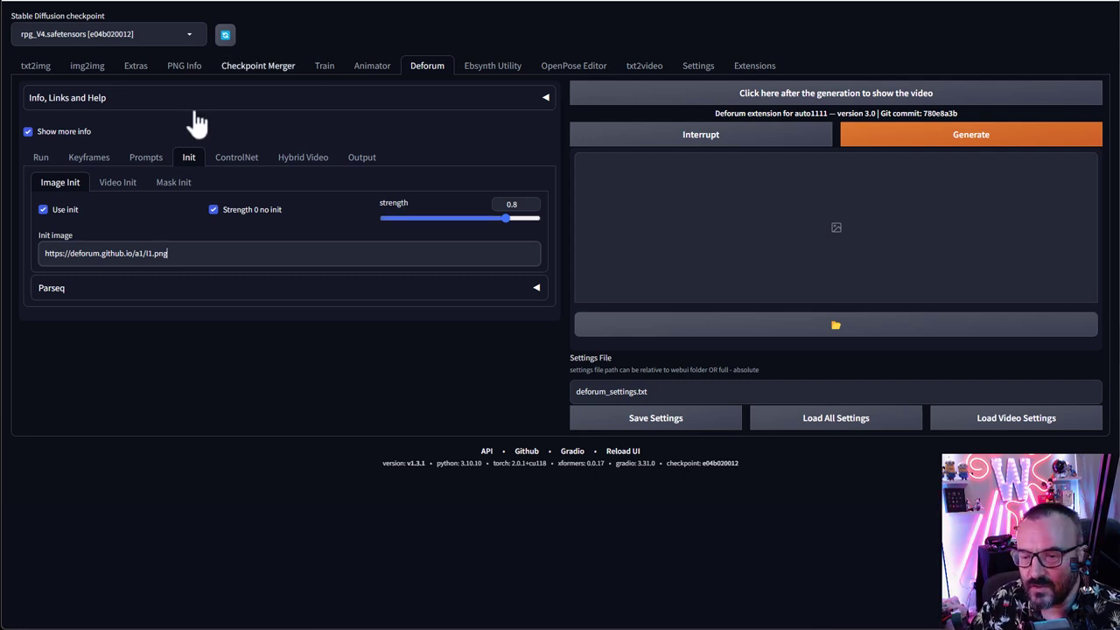
# Step: Review the video init and mask init settings, and open the ControlNet model settings
pyautogui.click(124, 183)
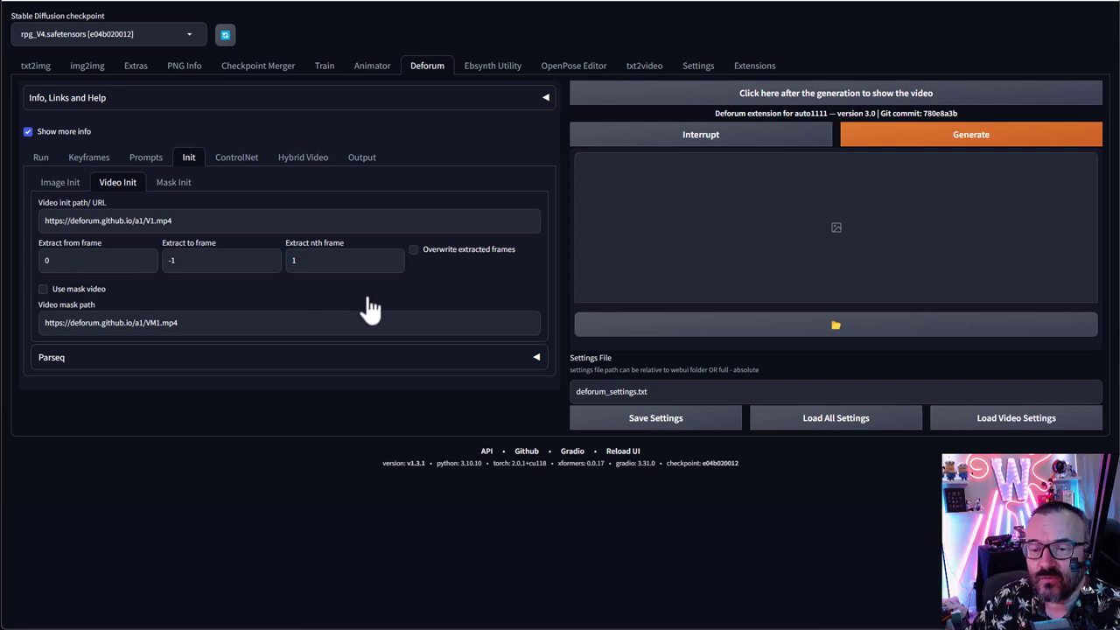
pyautogui.click(180, 184)
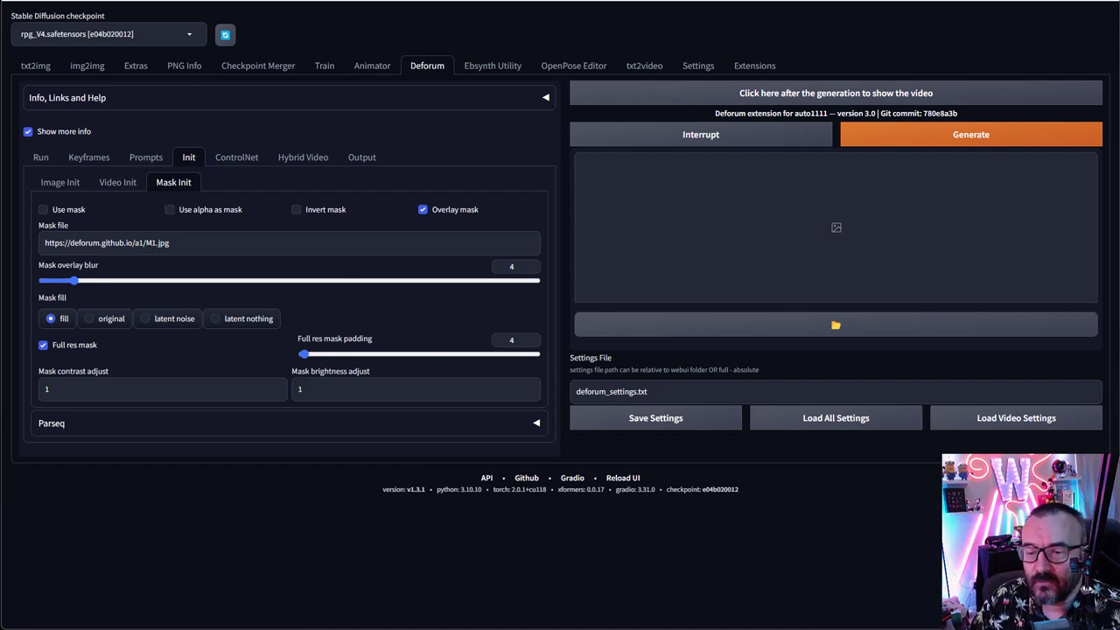
pyautogui.click(236, 157)
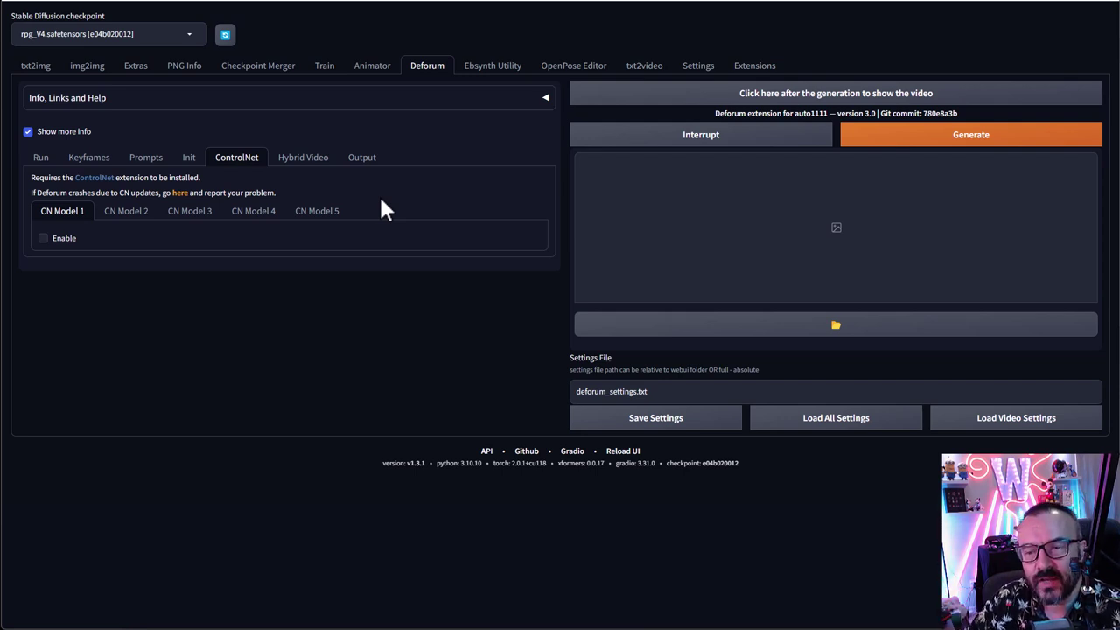
# Step: Review the Hybrid Video help, hybrid settings, hybrid schedules and humans masking options
pyautogui.click(300, 162)
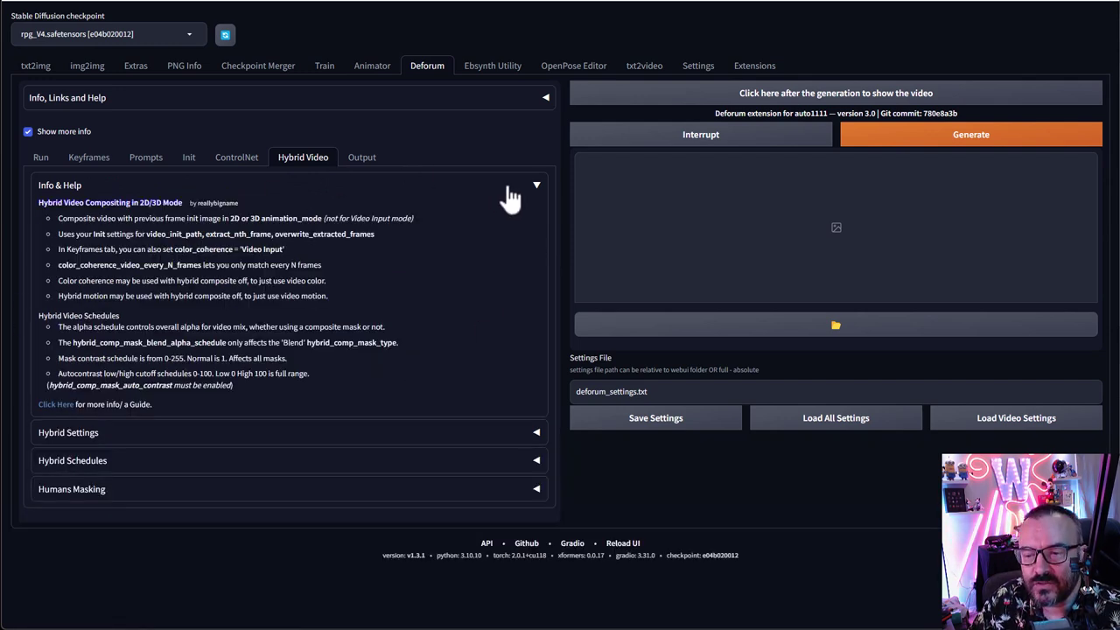
pyautogui.click(508, 188)
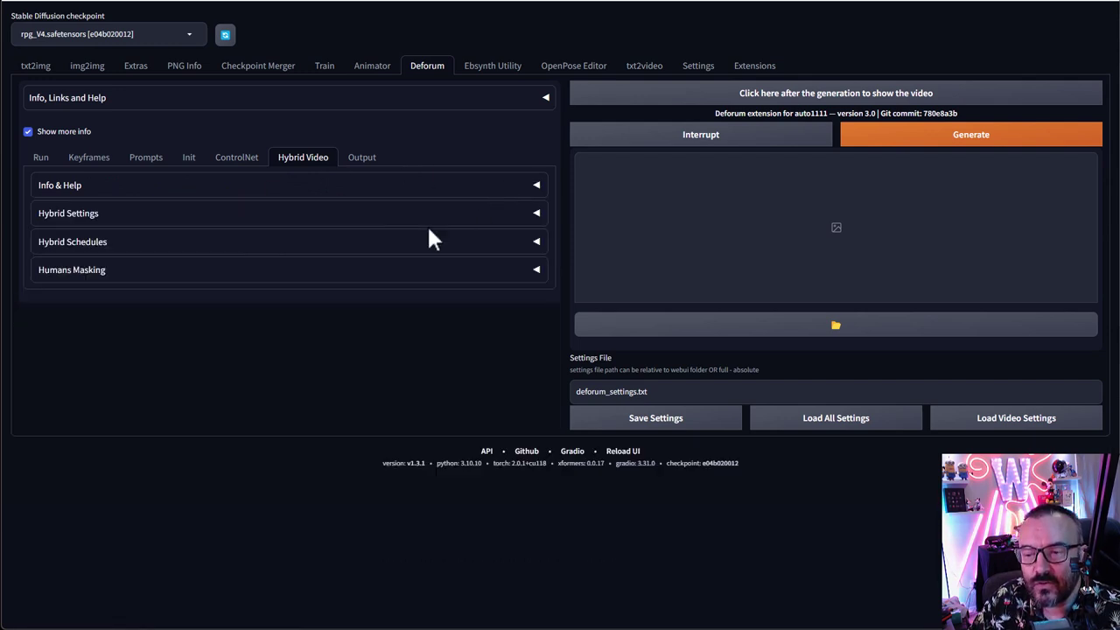
pyautogui.click(216, 223)
pyautogui.click(174, 378)
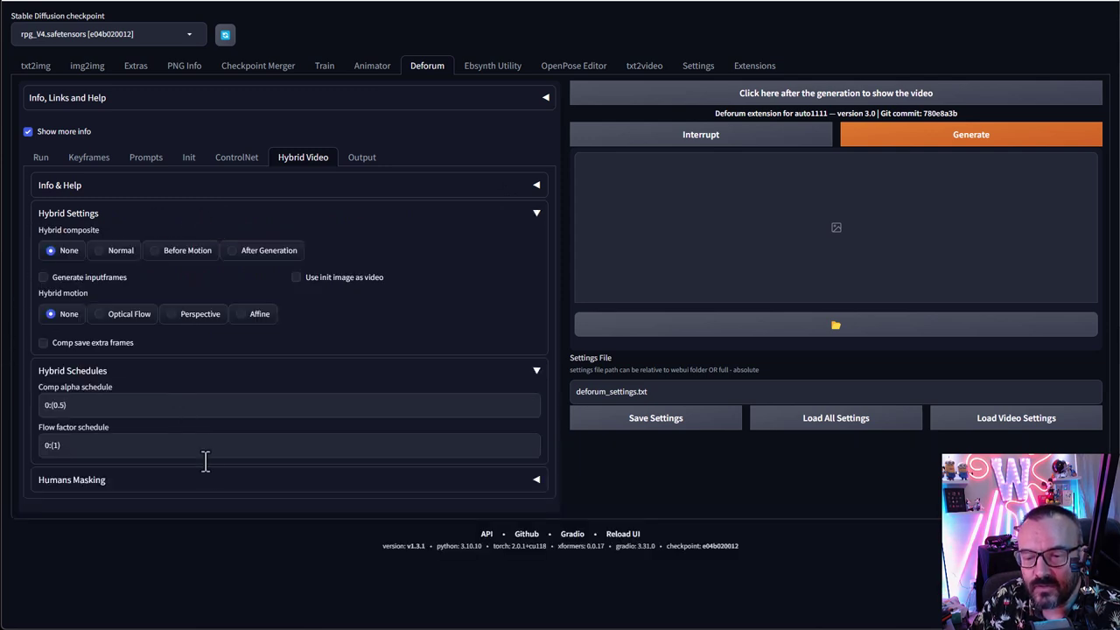
pyautogui.click(201, 483)
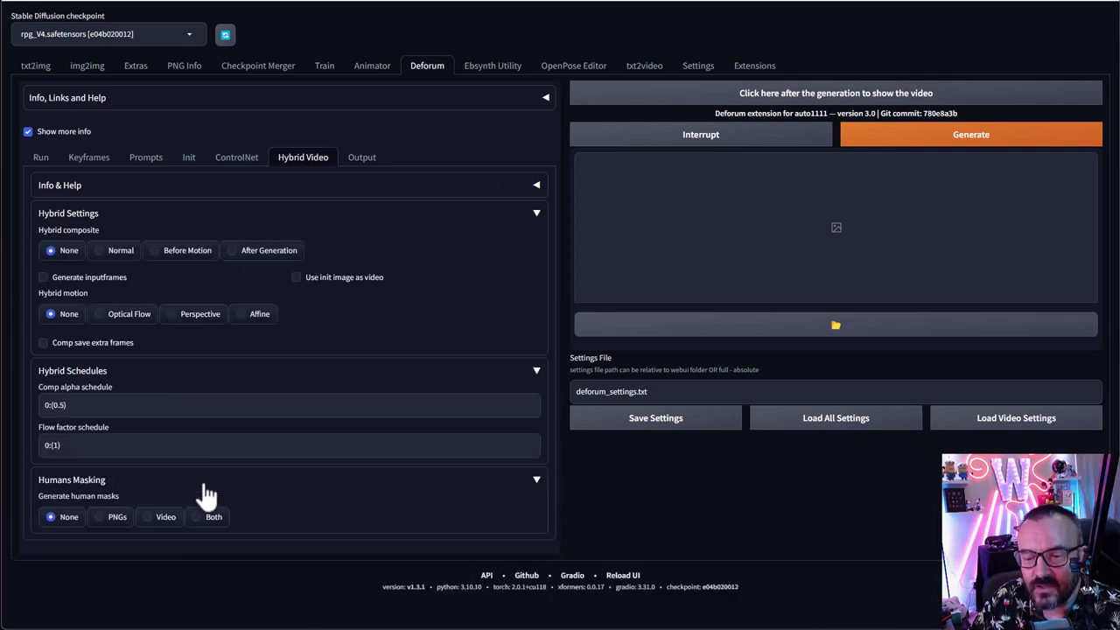
pyautogui.click(209, 189)
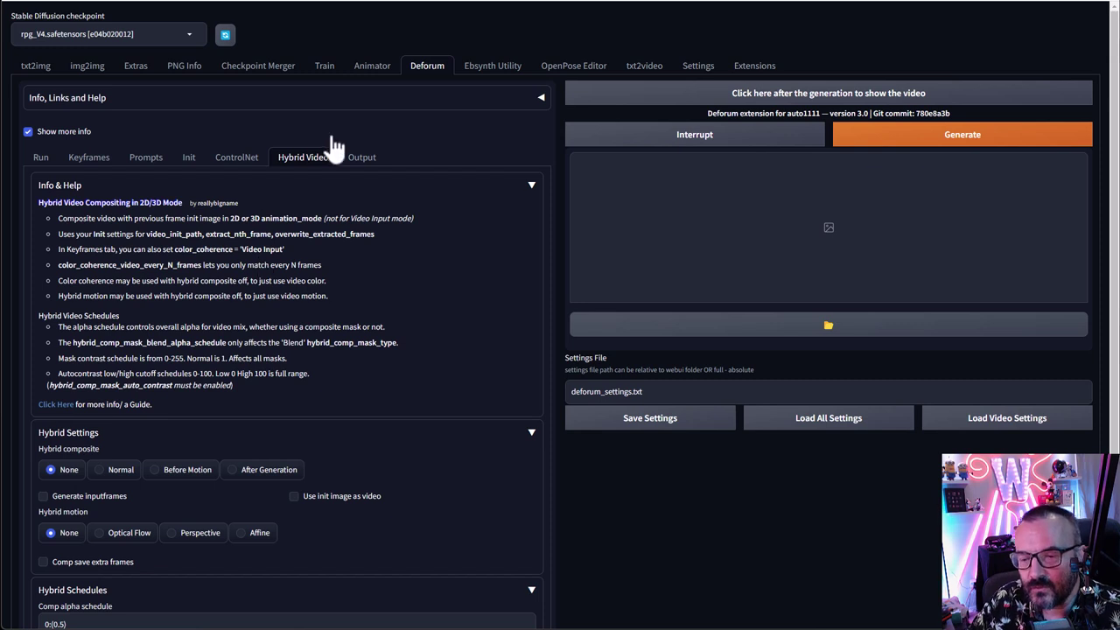
# Step: Check the max frames in the keyframe settings against the output frame rate, and set the video output FPS to 12
pyautogui.click(362, 157)
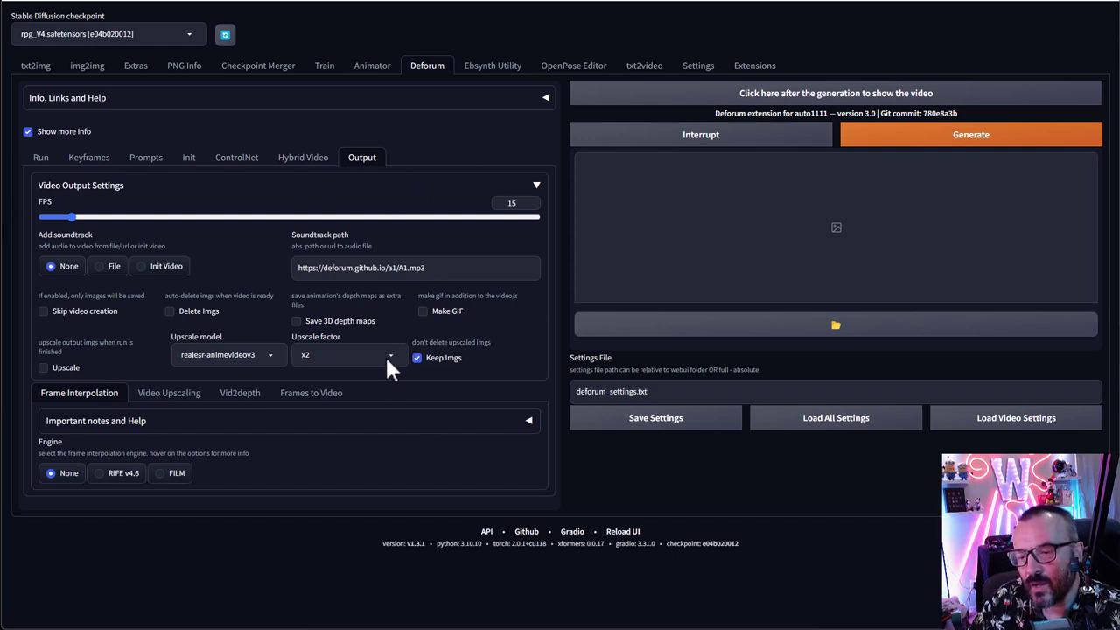
pyautogui.doubleClick(516, 204)
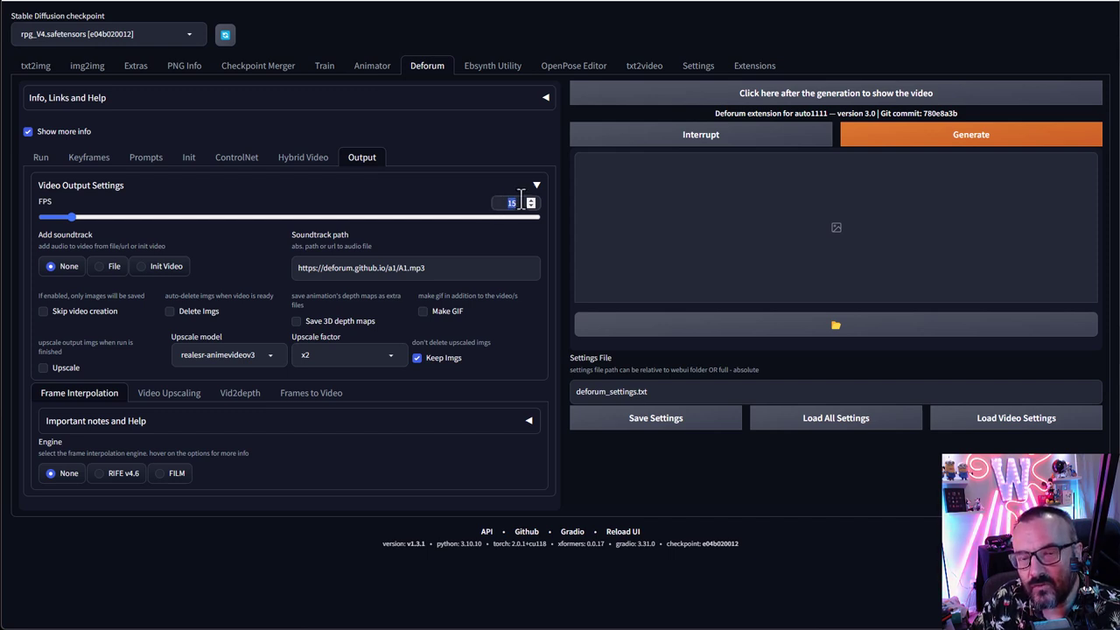
pyautogui.click(40, 158)
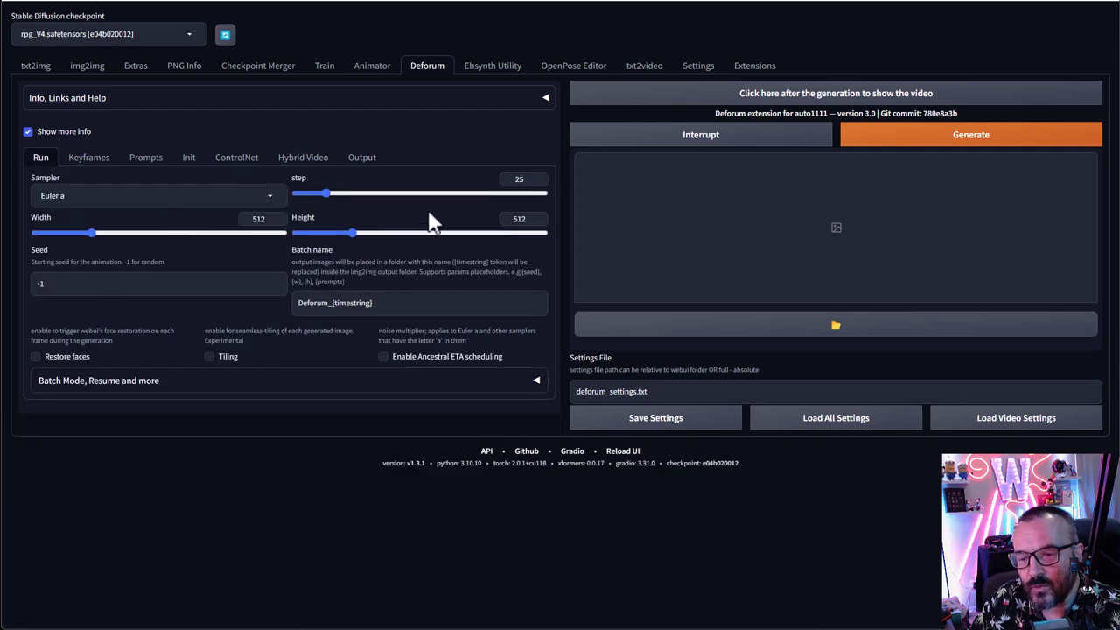
pyautogui.click(88, 159)
pyautogui.moveTo(385, 273); pyautogui.dragTo(266, 273)
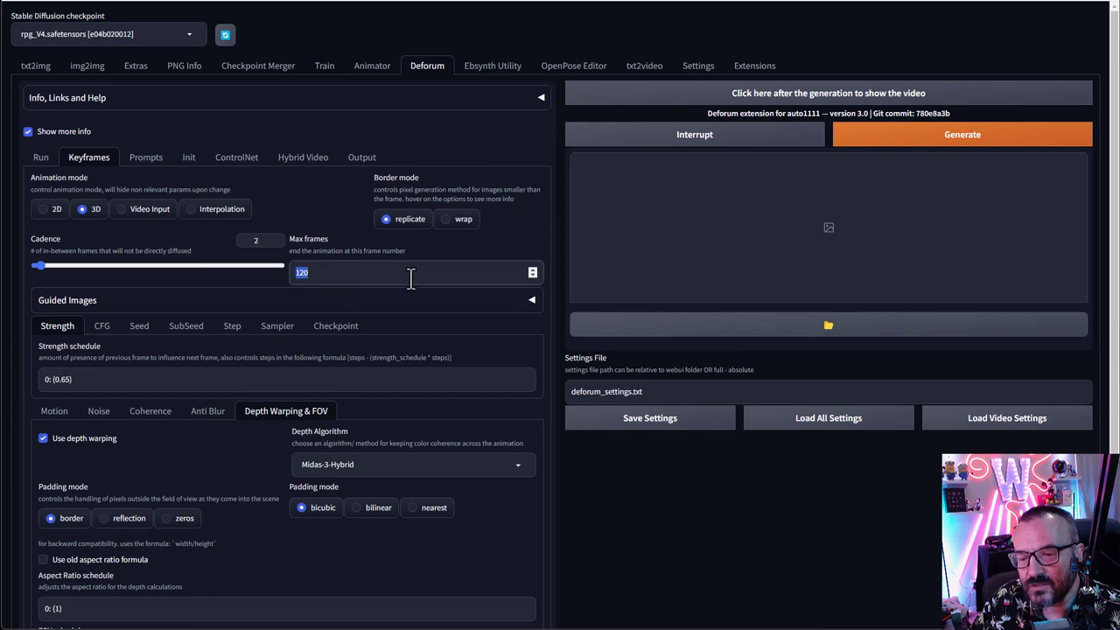
pyautogui.click(364, 159)
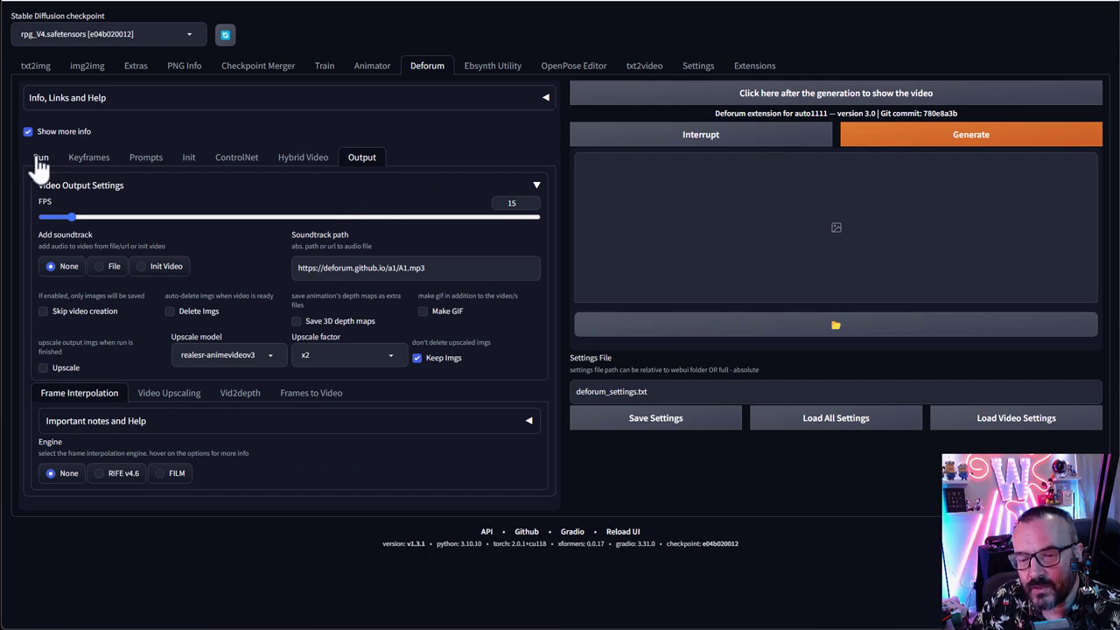
pyautogui.click(88, 157)
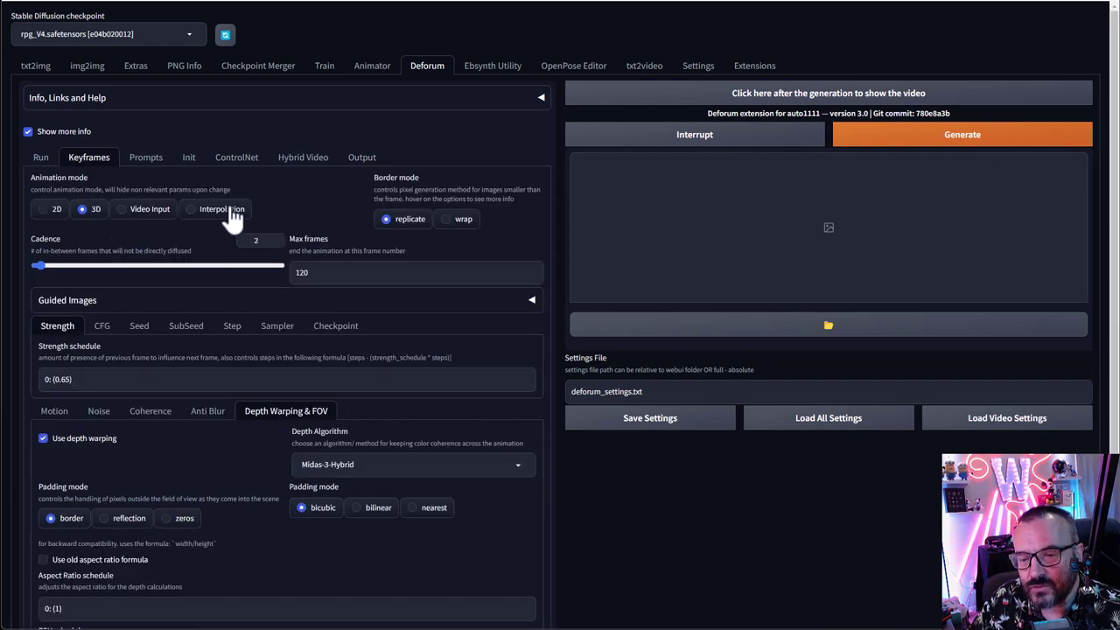
pyautogui.click(361, 159)
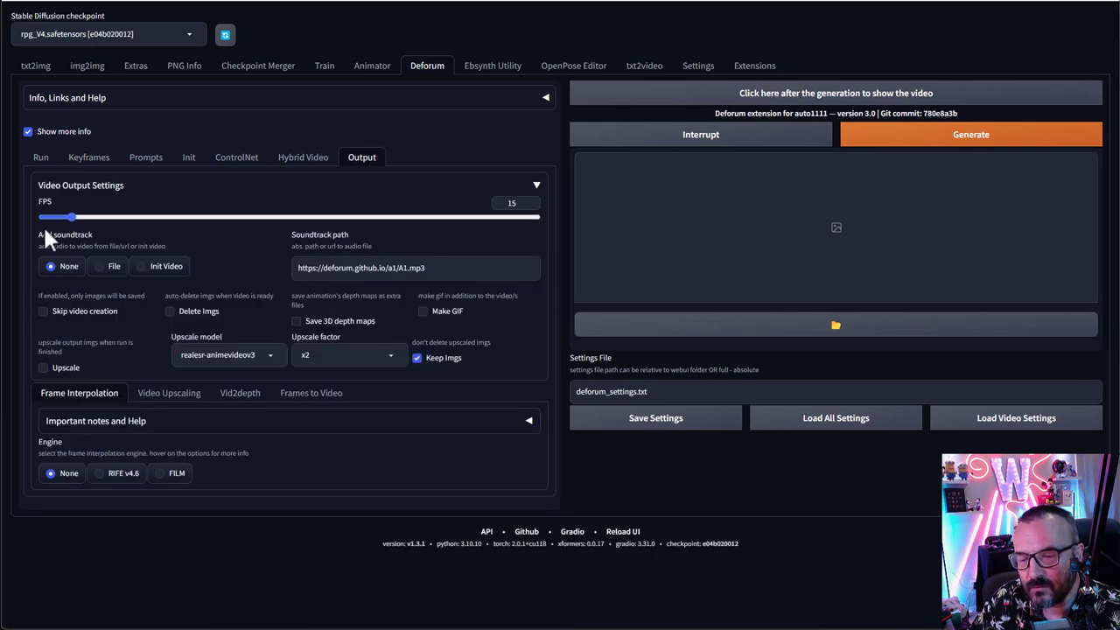
pyautogui.doubleClick(513, 203)
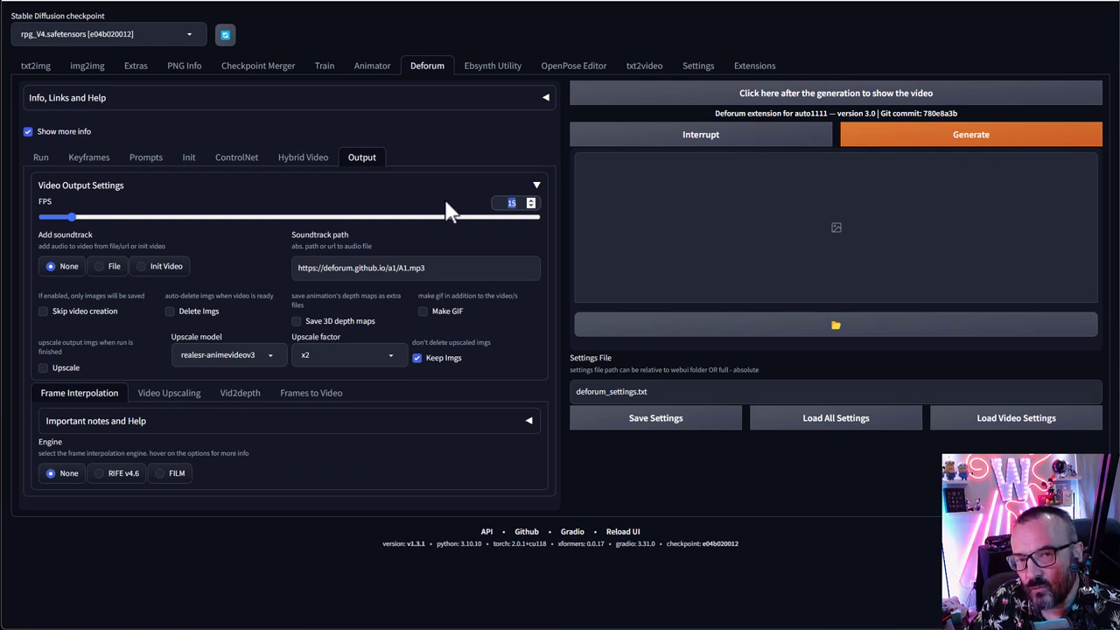
pyautogui.write('12')
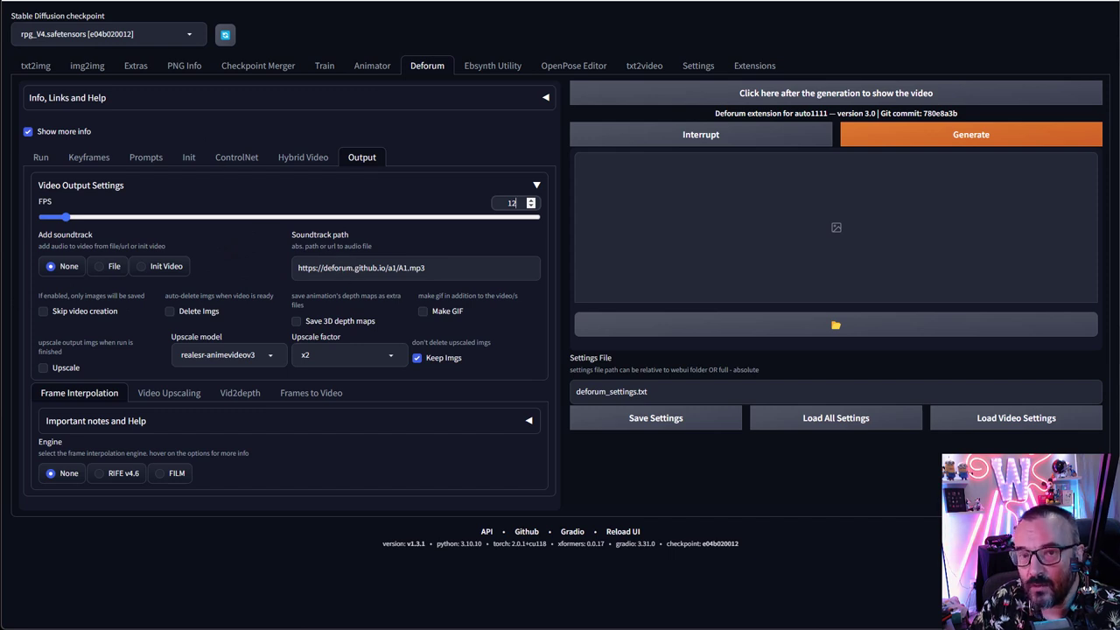
# Step: Switch to VLC, play the example clip 20230525184144.mp4, and return to the Deforum settings
pyautogui.hotkey('alt', 'Tab')
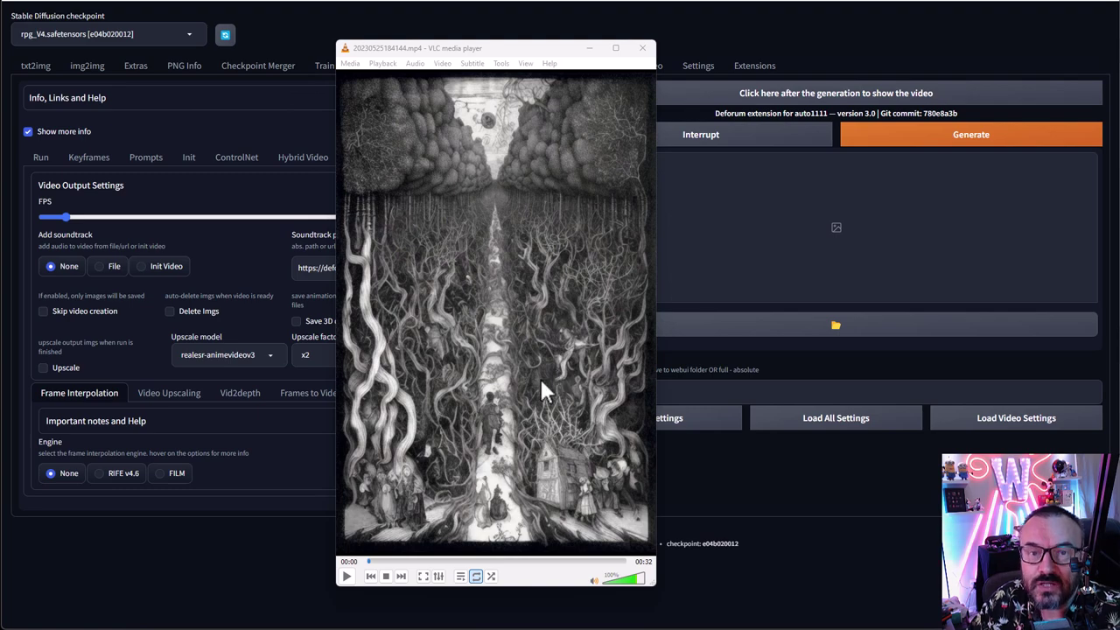
pyautogui.click(347, 576)
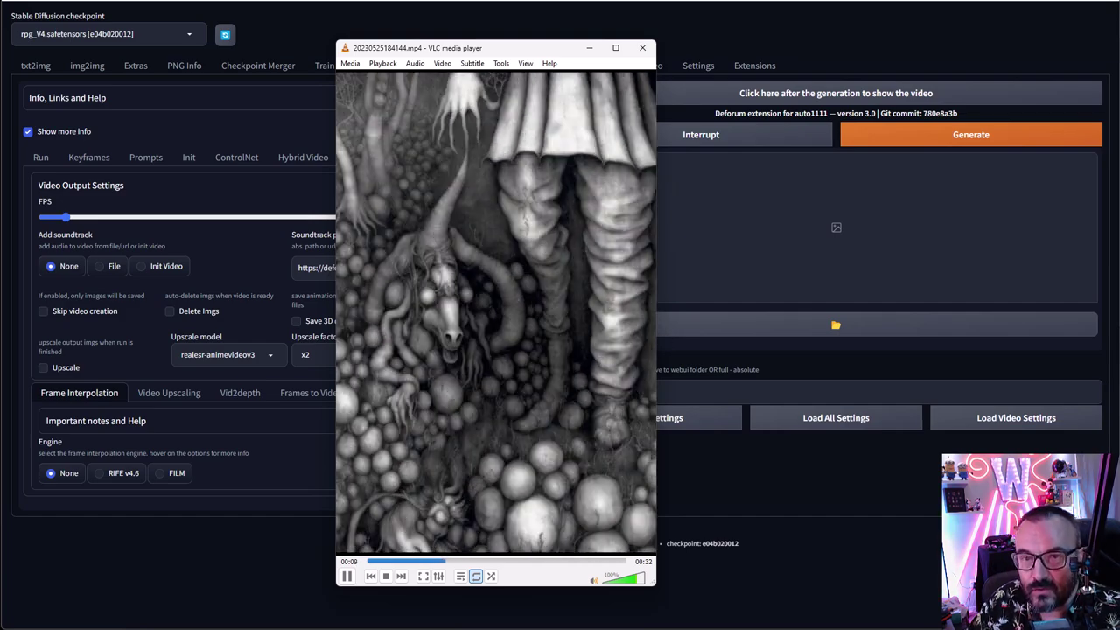
pyautogui.hotkey('alt', 'Tab')
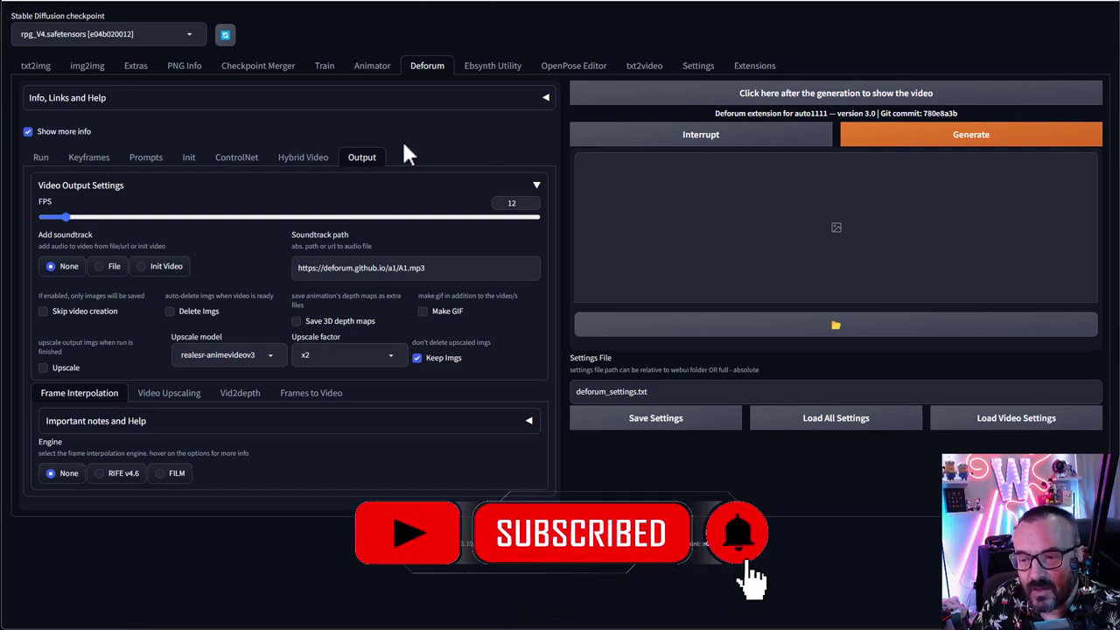
# Step: Review the keyframe motion schedules for translation and 3D rotation together with the cadence and max frames
pyautogui.click(89, 158)
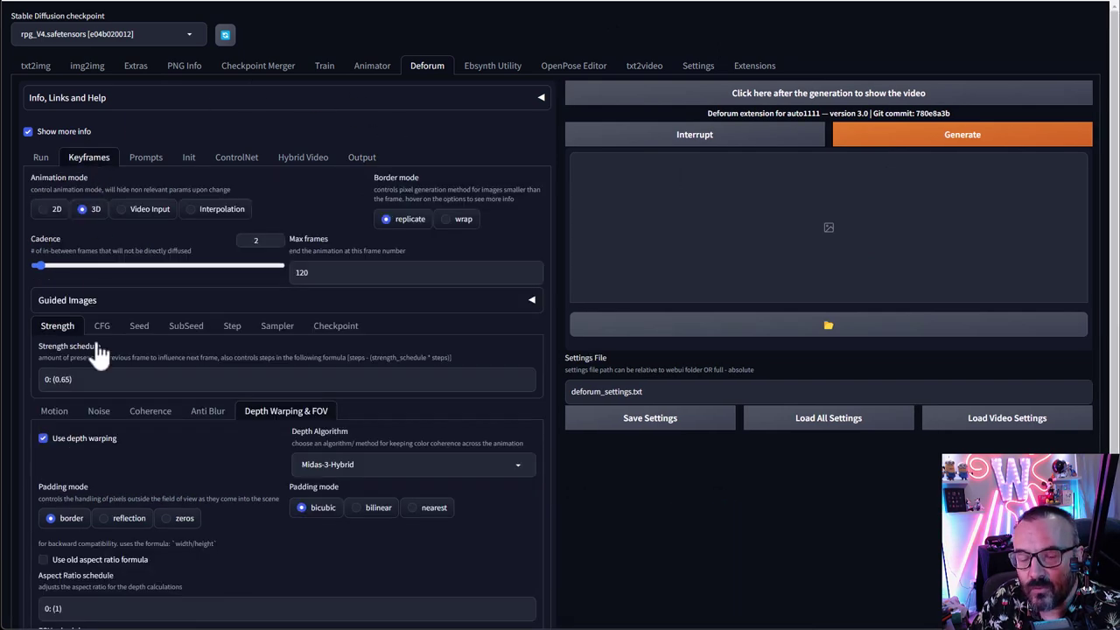
pyautogui.scroll(-3, 258, 433)
pyautogui.click(53, 198)
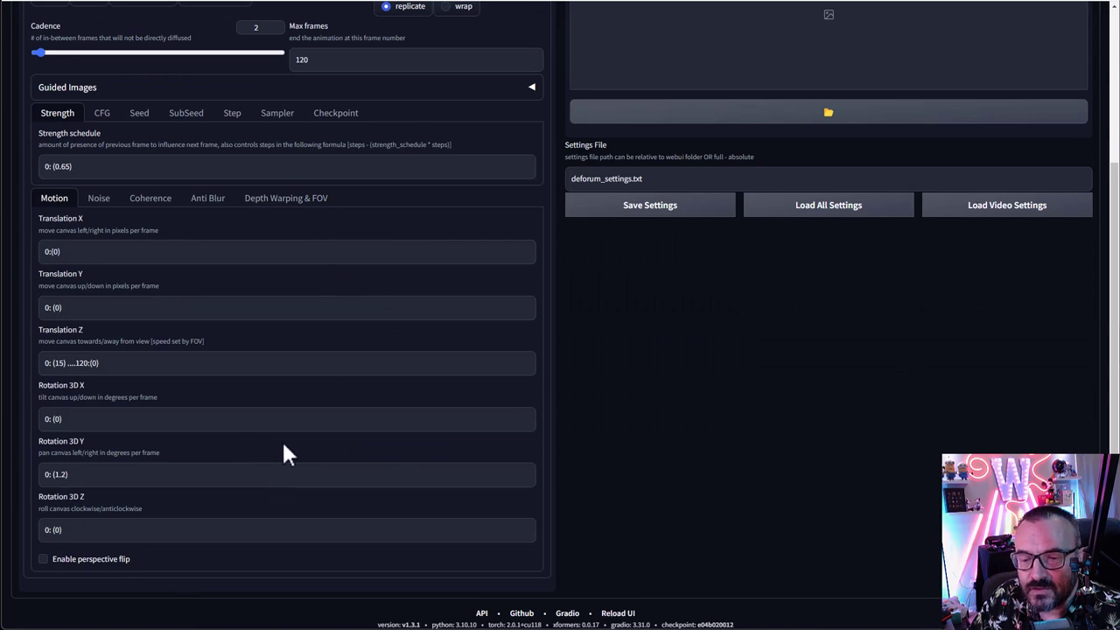
pyautogui.scroll(1, 283, 444)
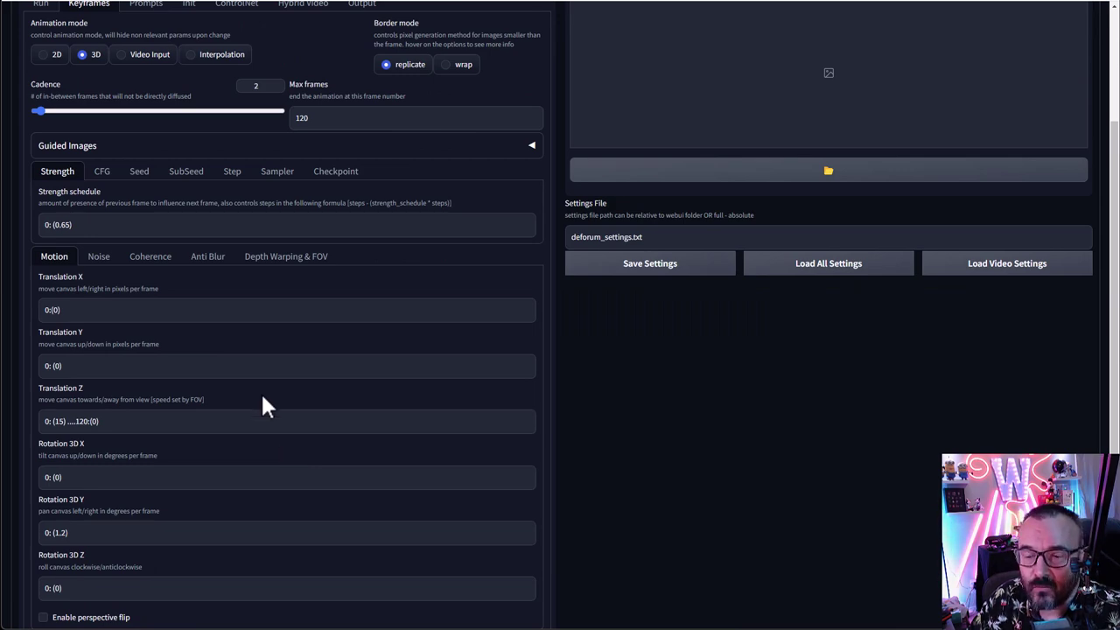
pyautogui.scroll(2, 454, 368)
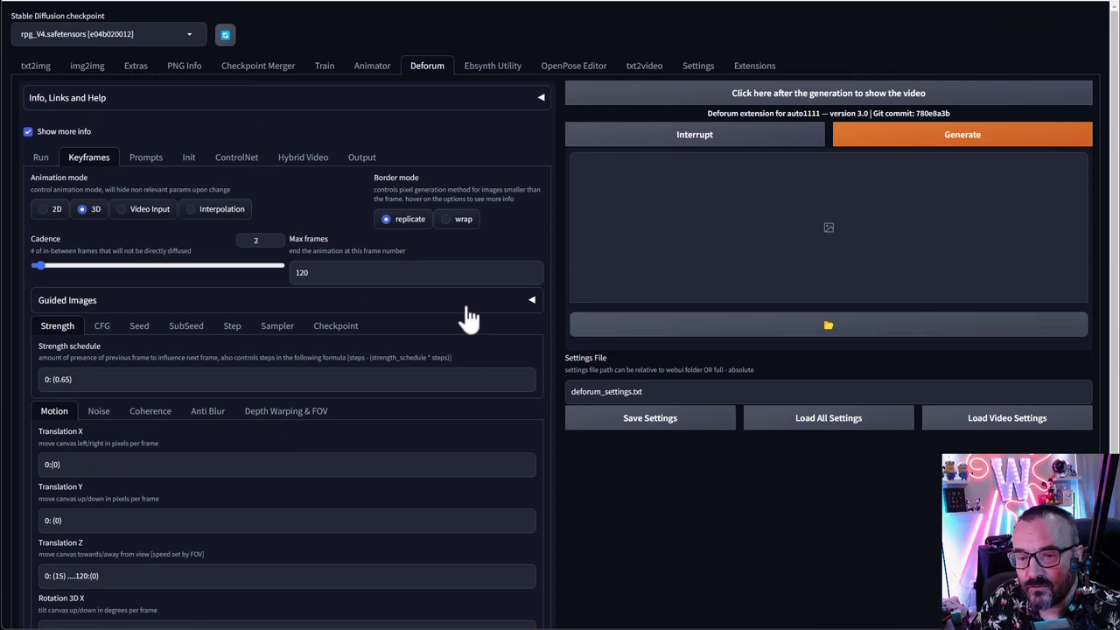